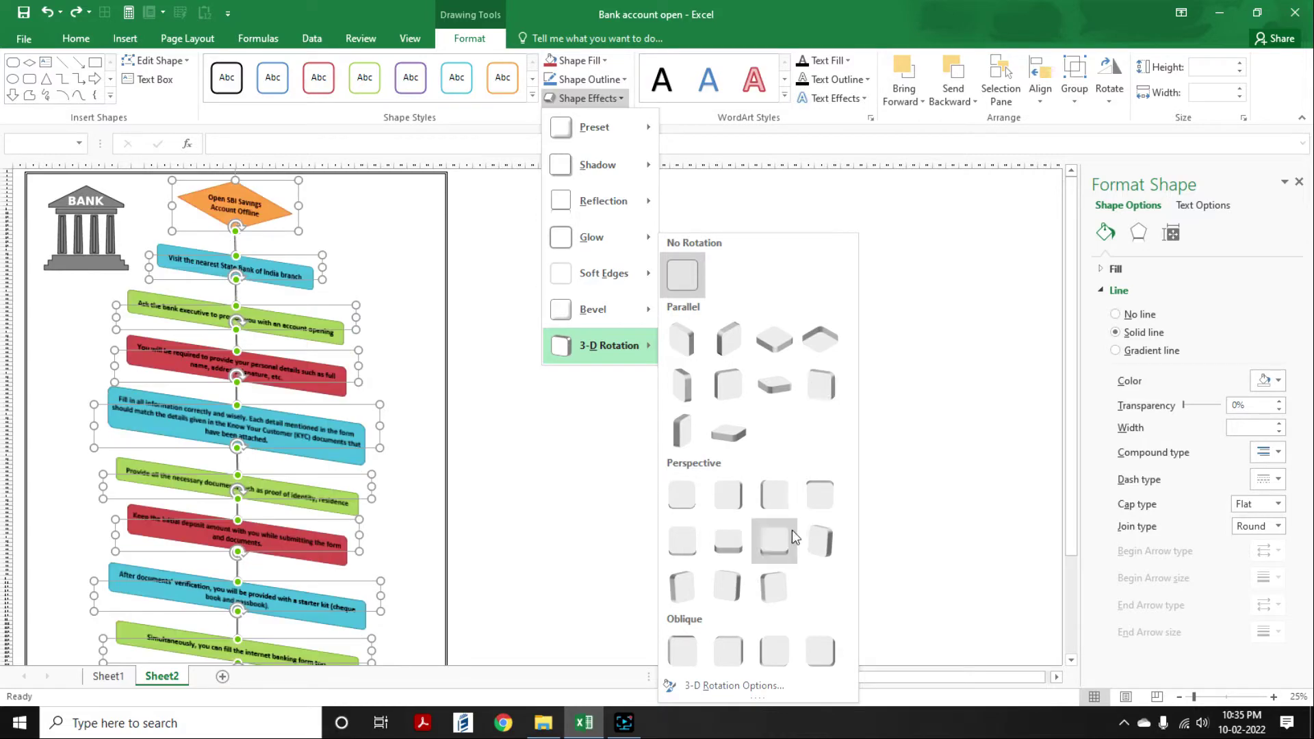
click(678, 582)
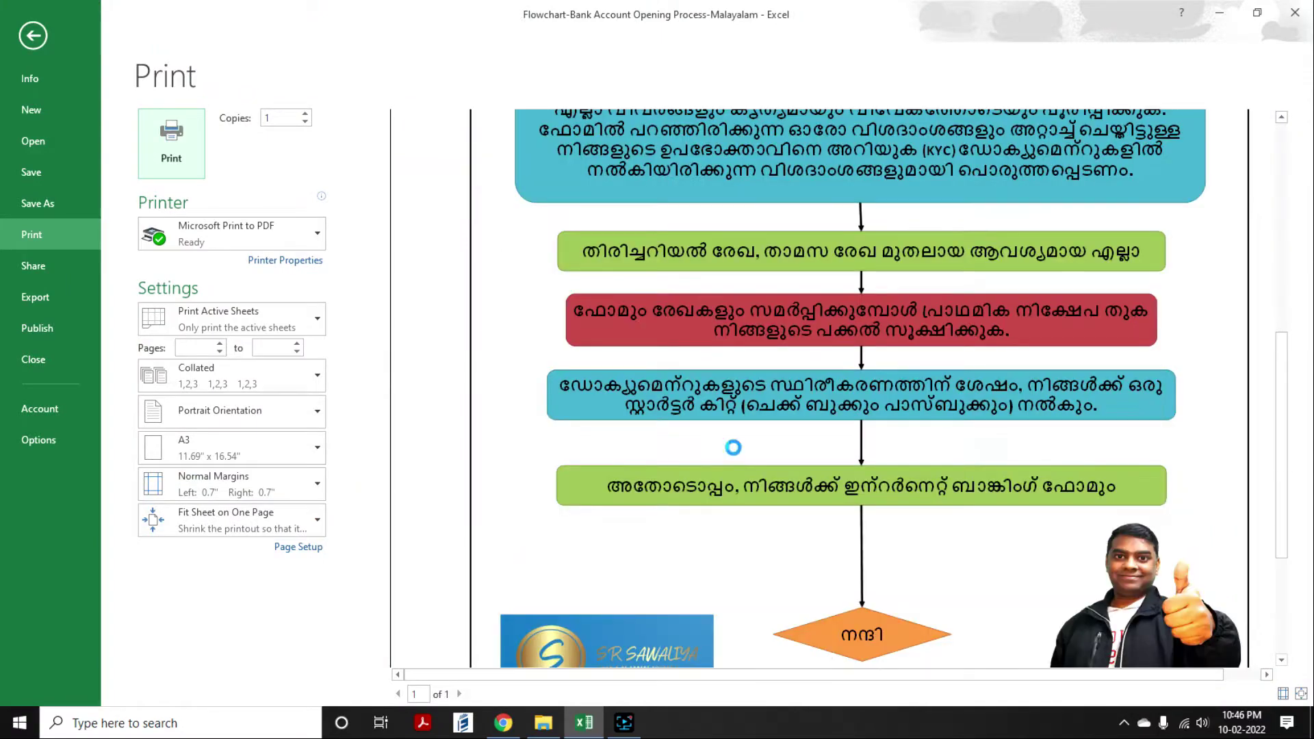
scroll(734, 447, down, 3)
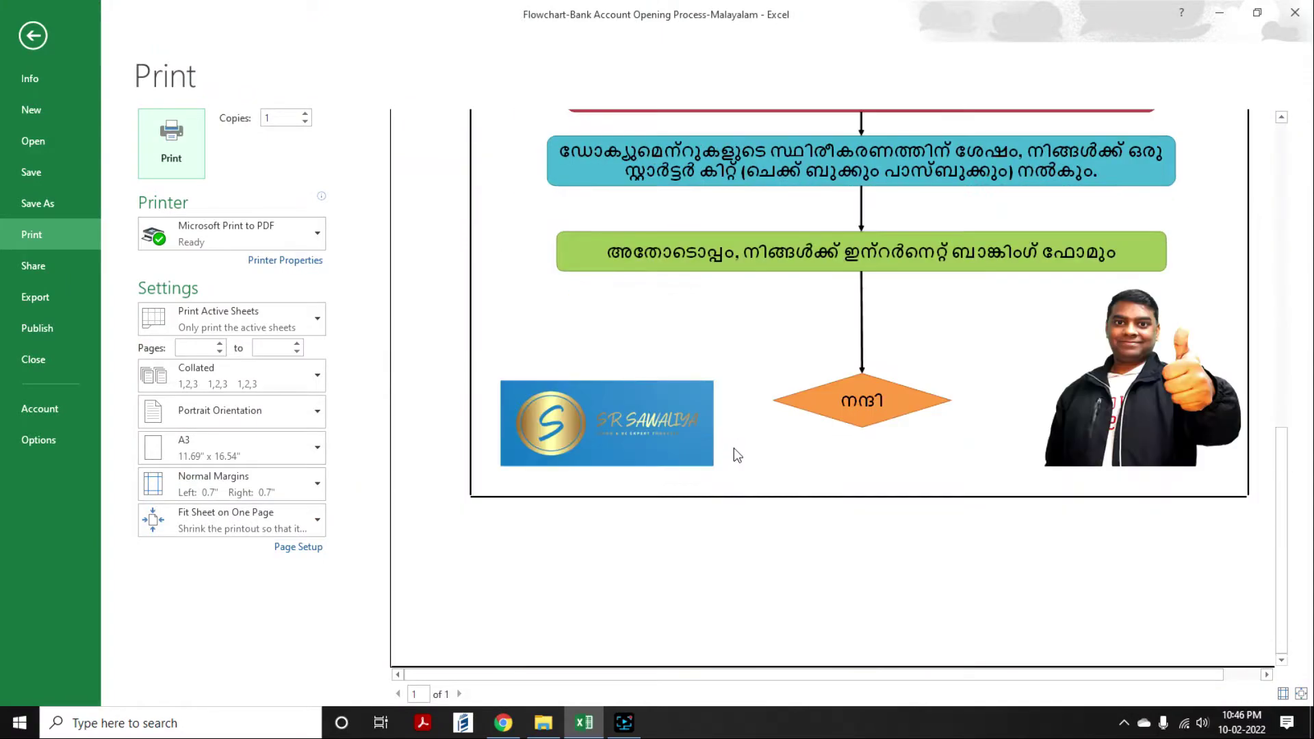
scroll(734, 447, up, 1)
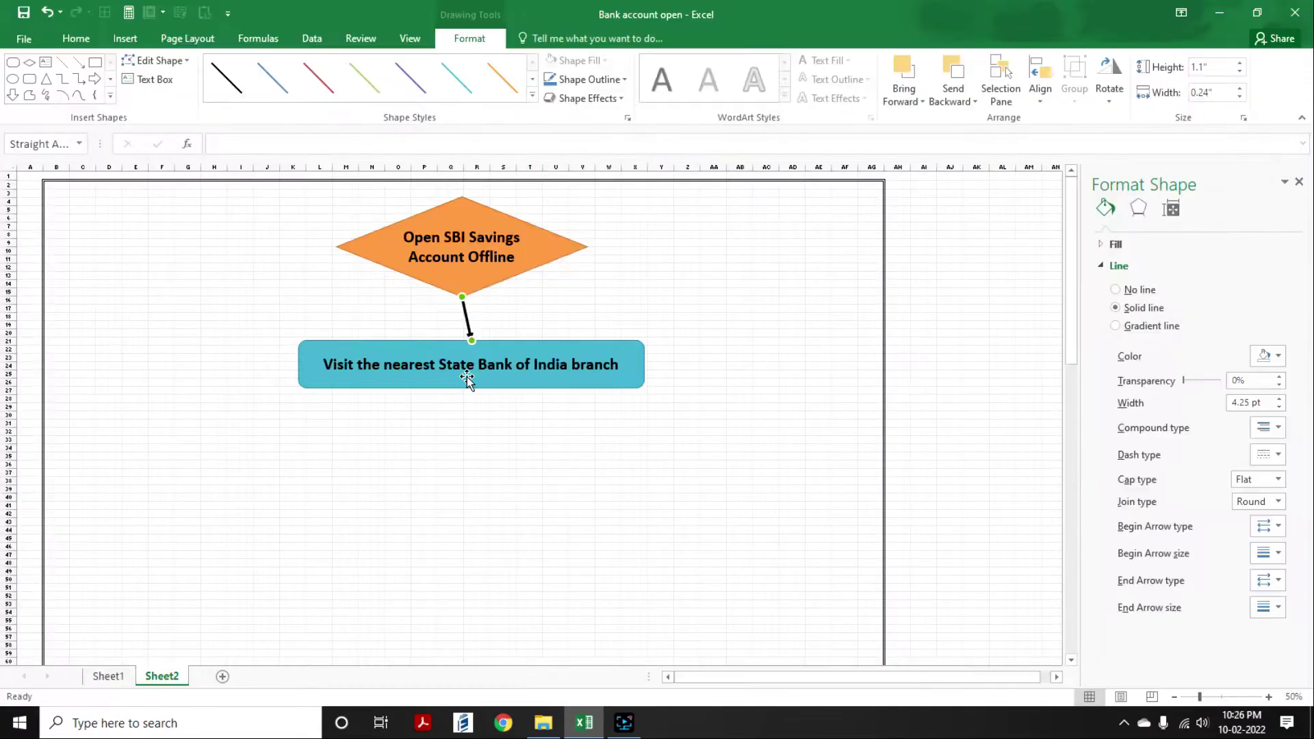
drag(468, 381, 615, 483)
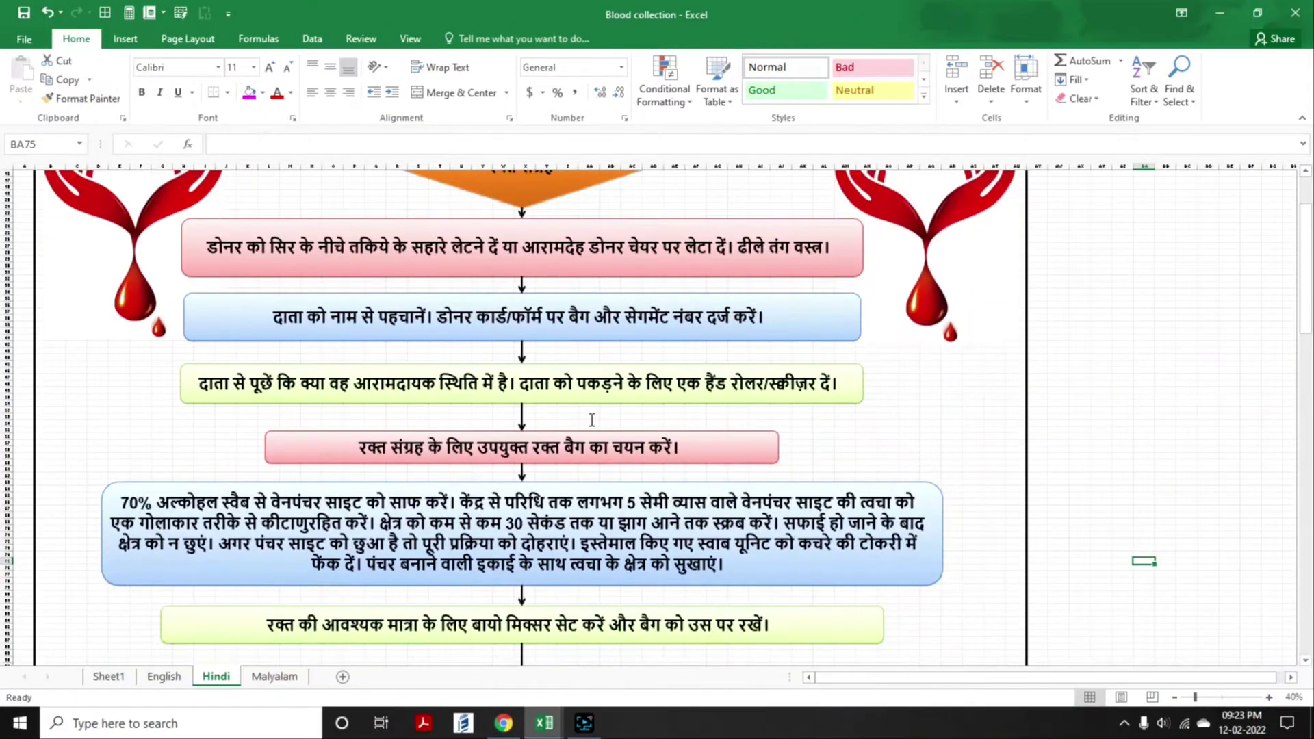
- Look through the blood collection flowcharts on the Hindi and Malyalam sheets
scroll(592, 419, down, 20)
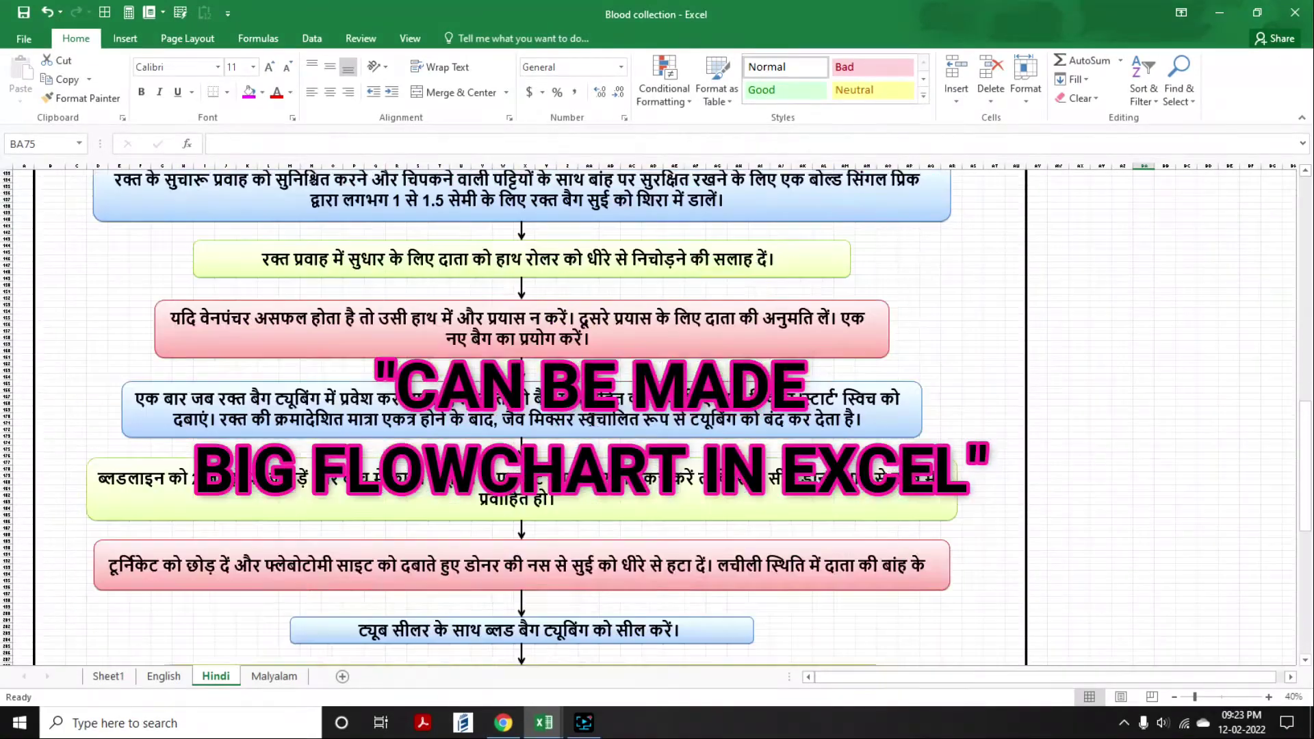
scroll(592, 420, down, 20)
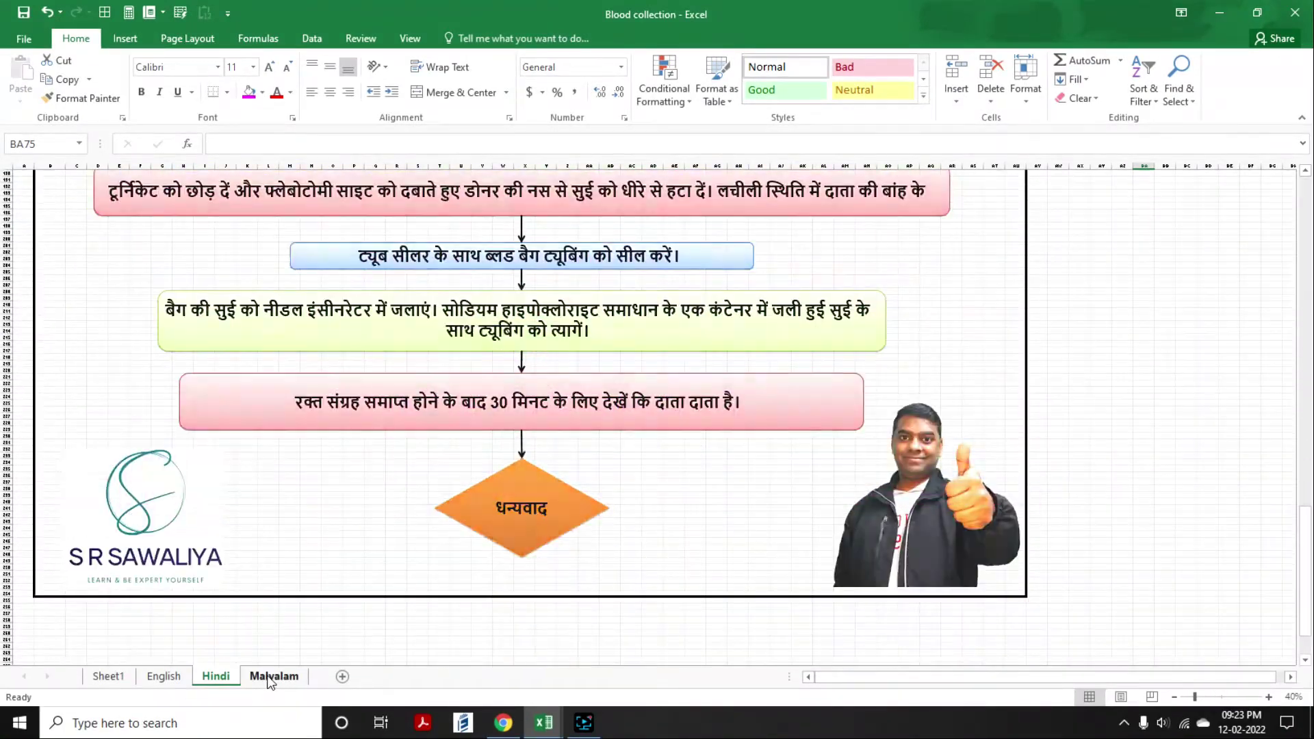
click(271, 677)
scroll(501, 498, down, 10)
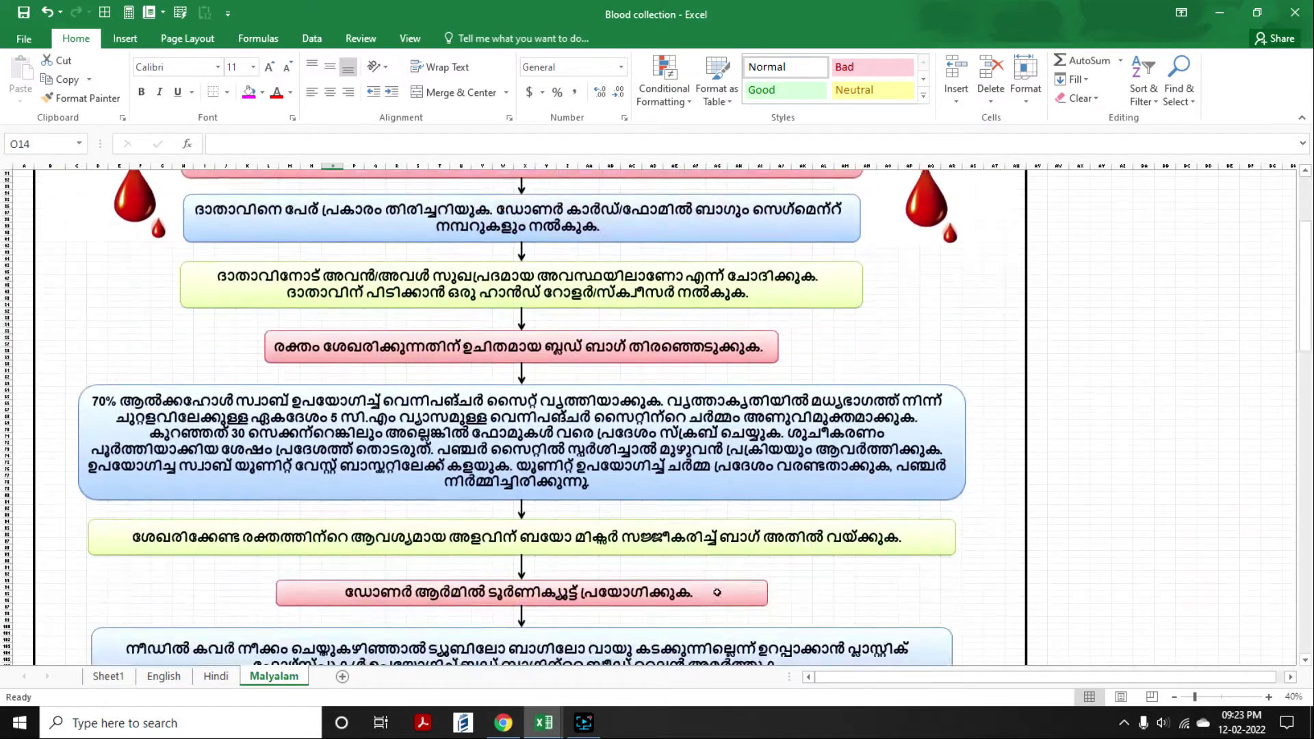
scroll(717, 593, down, 10)
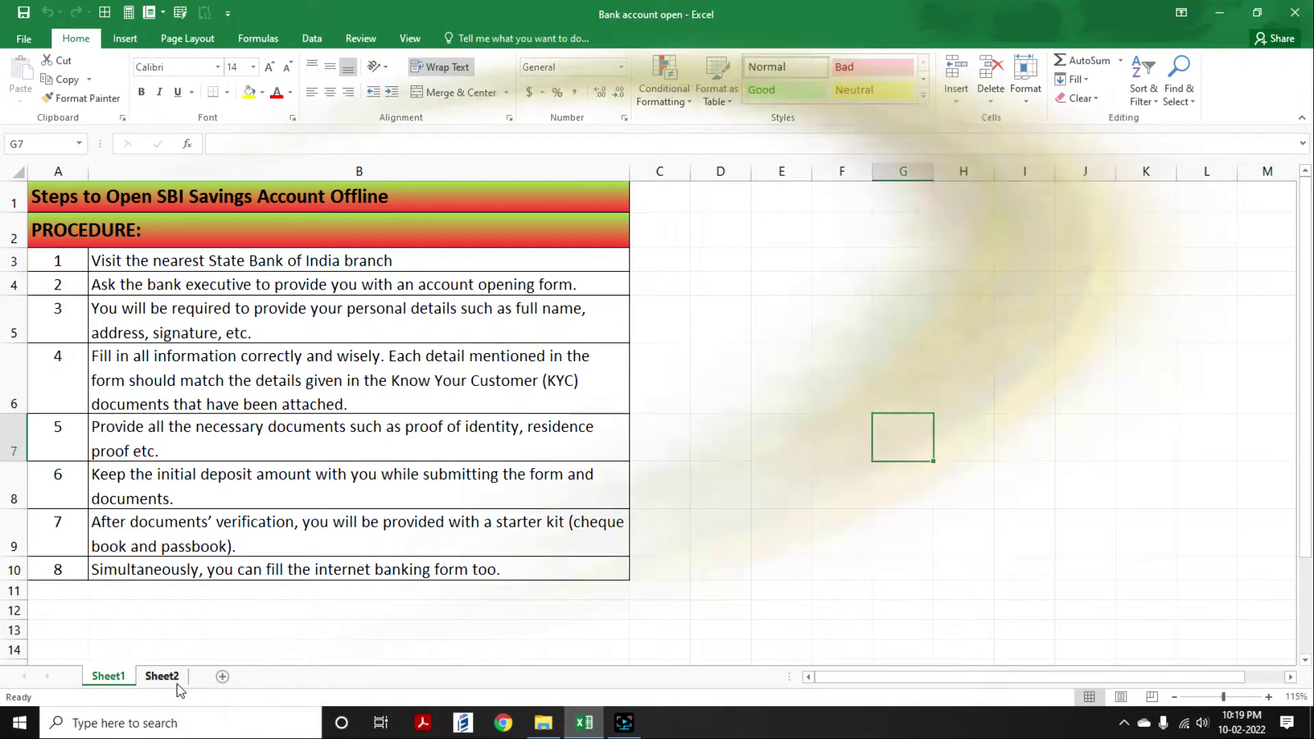
- Set the paper size of Sheet2 to A3
click(177, 683)
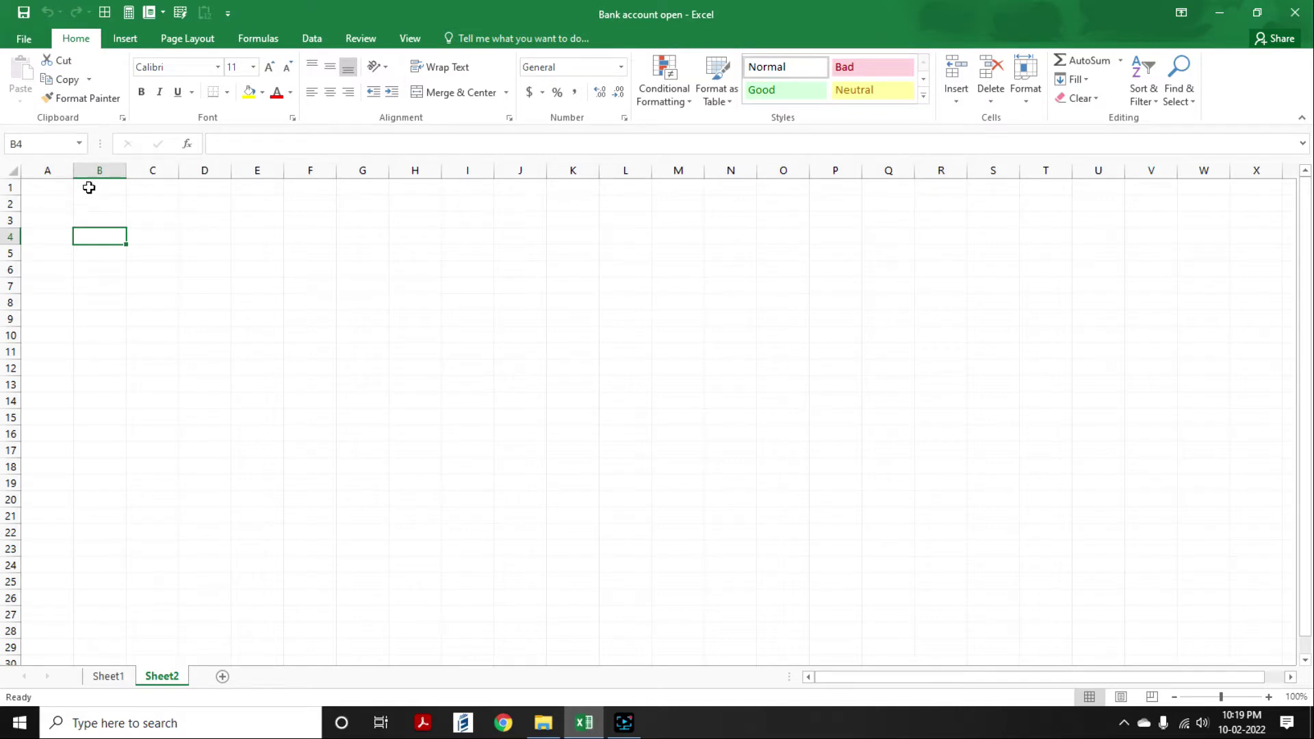
click(188, 40)
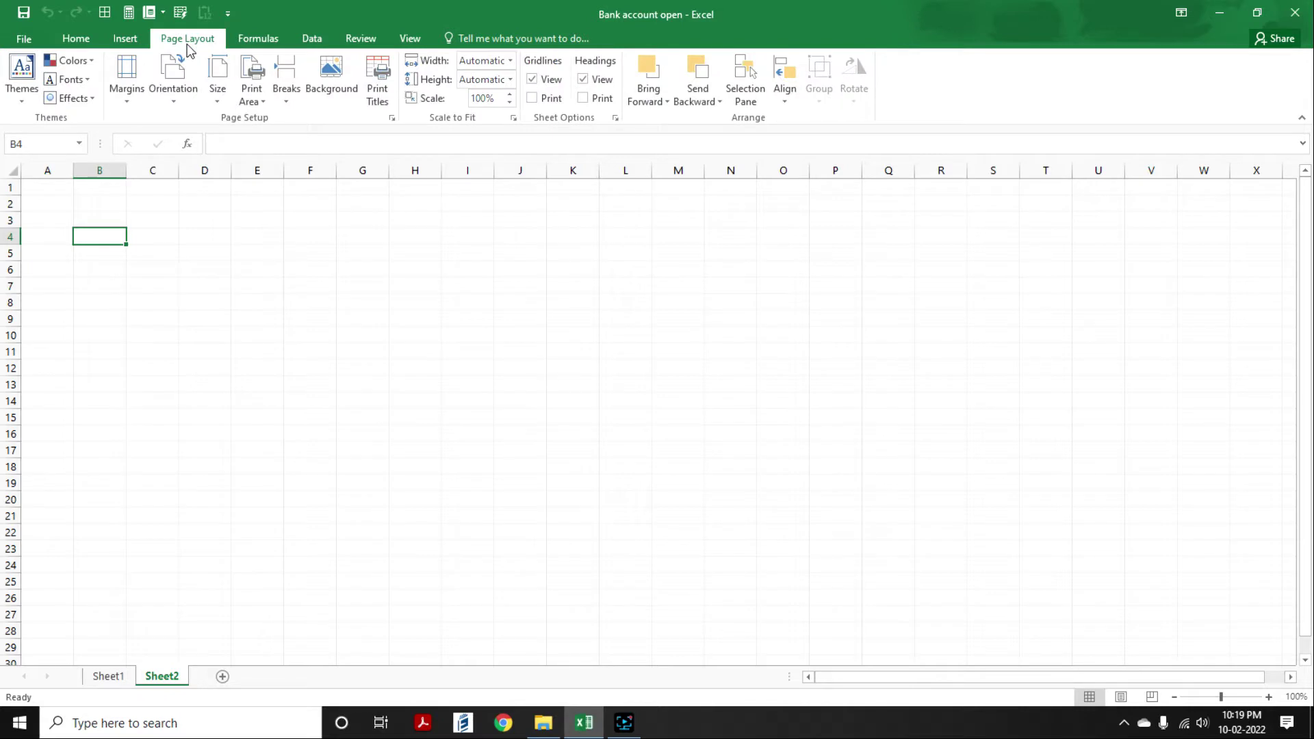
click(219, 103)
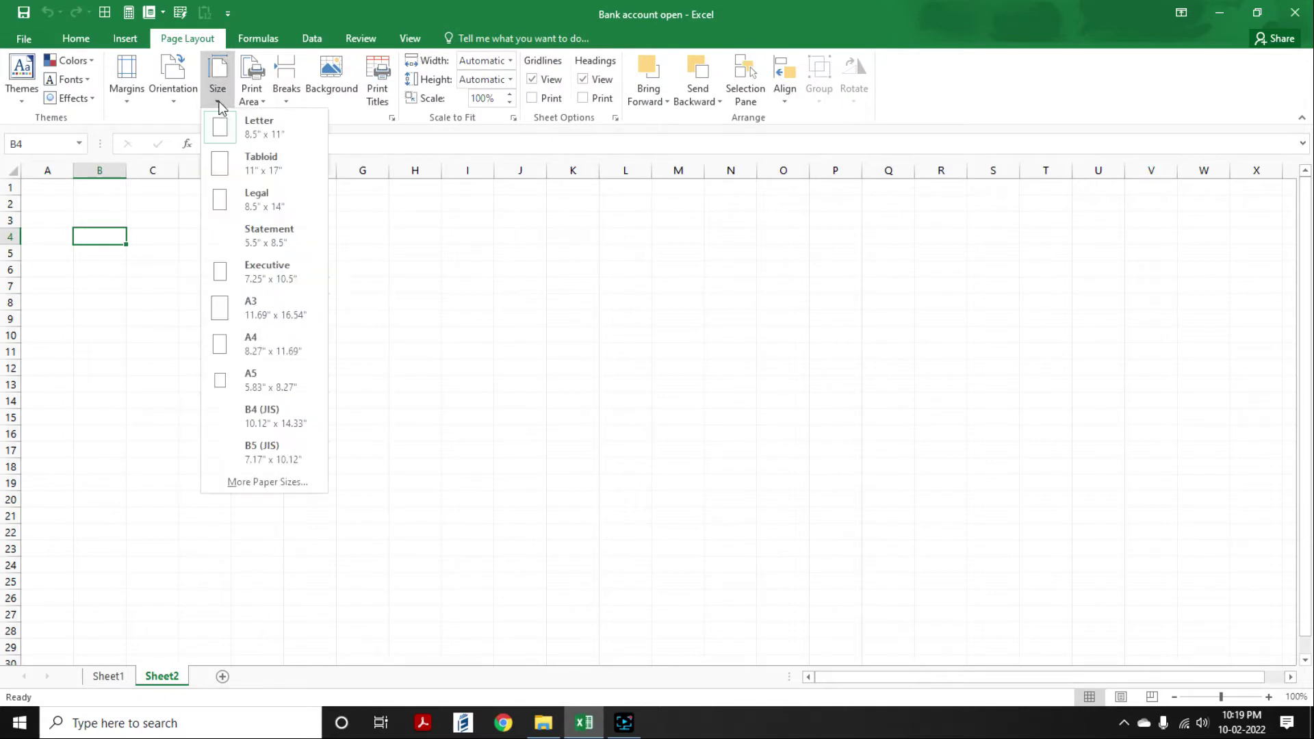
click(265, 314)
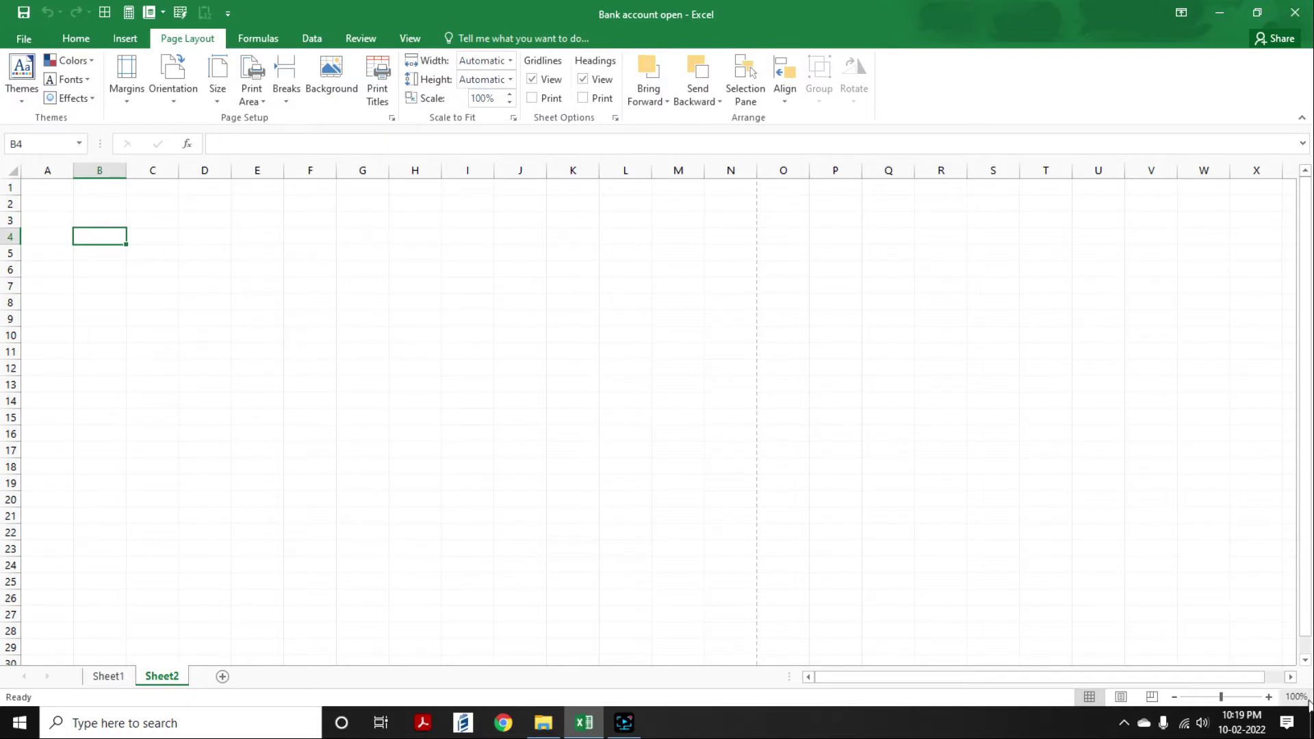
- Go to cell AF150 and select the whole range from there back to A1
click(1174, 697)
click(1175, 697)
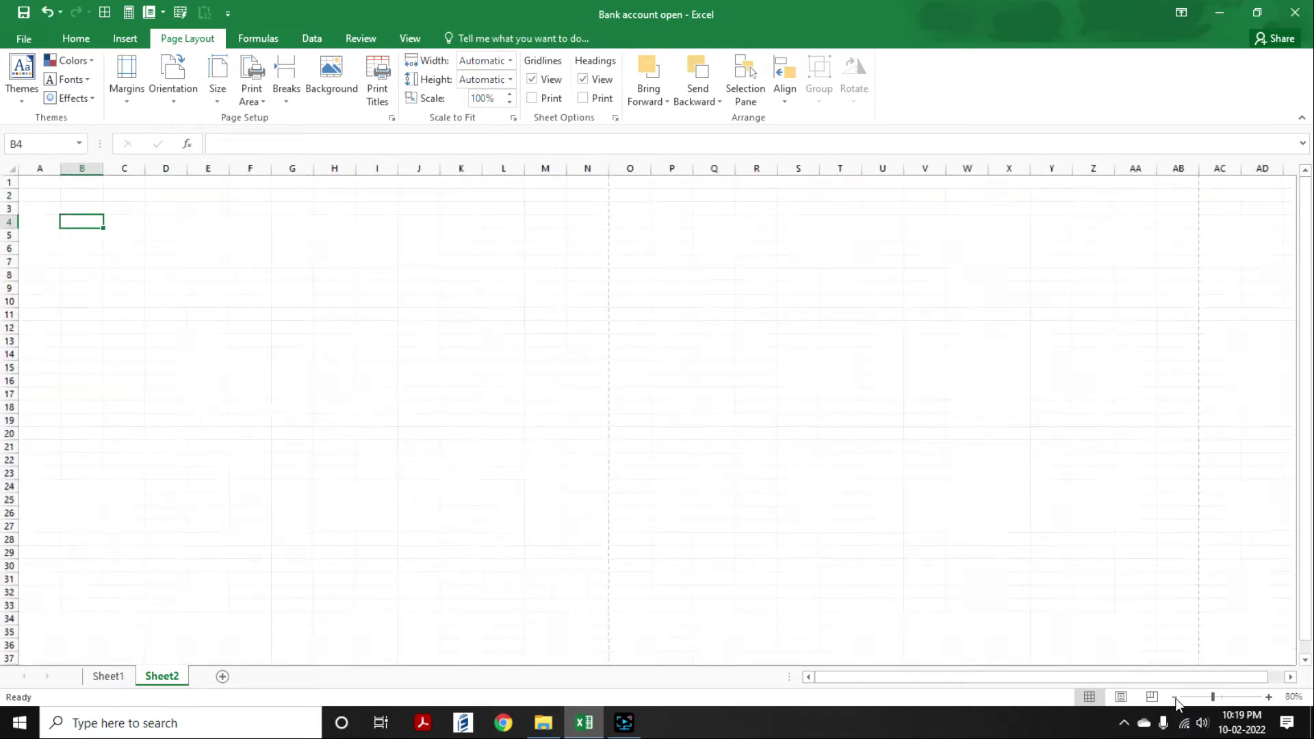
click(1174, 697)
click(1175, 697)
click(1175, 697)
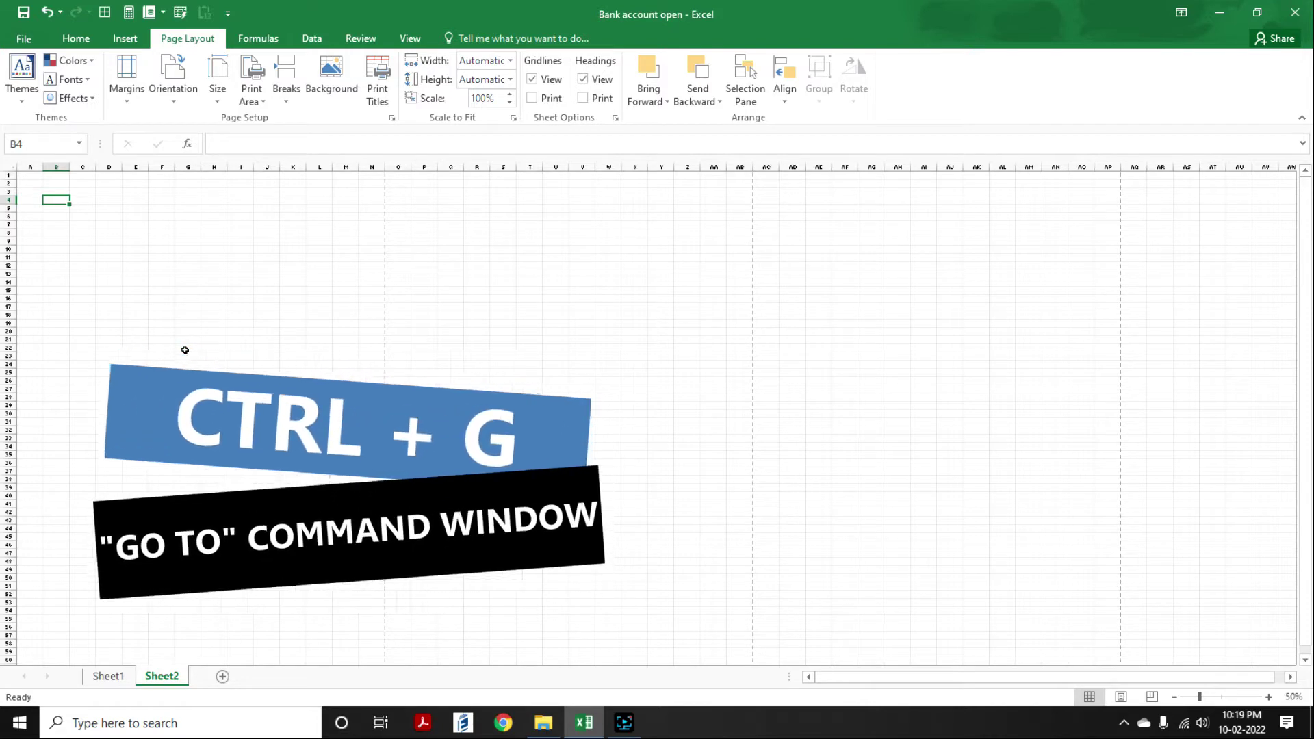
key(ctrl+g)
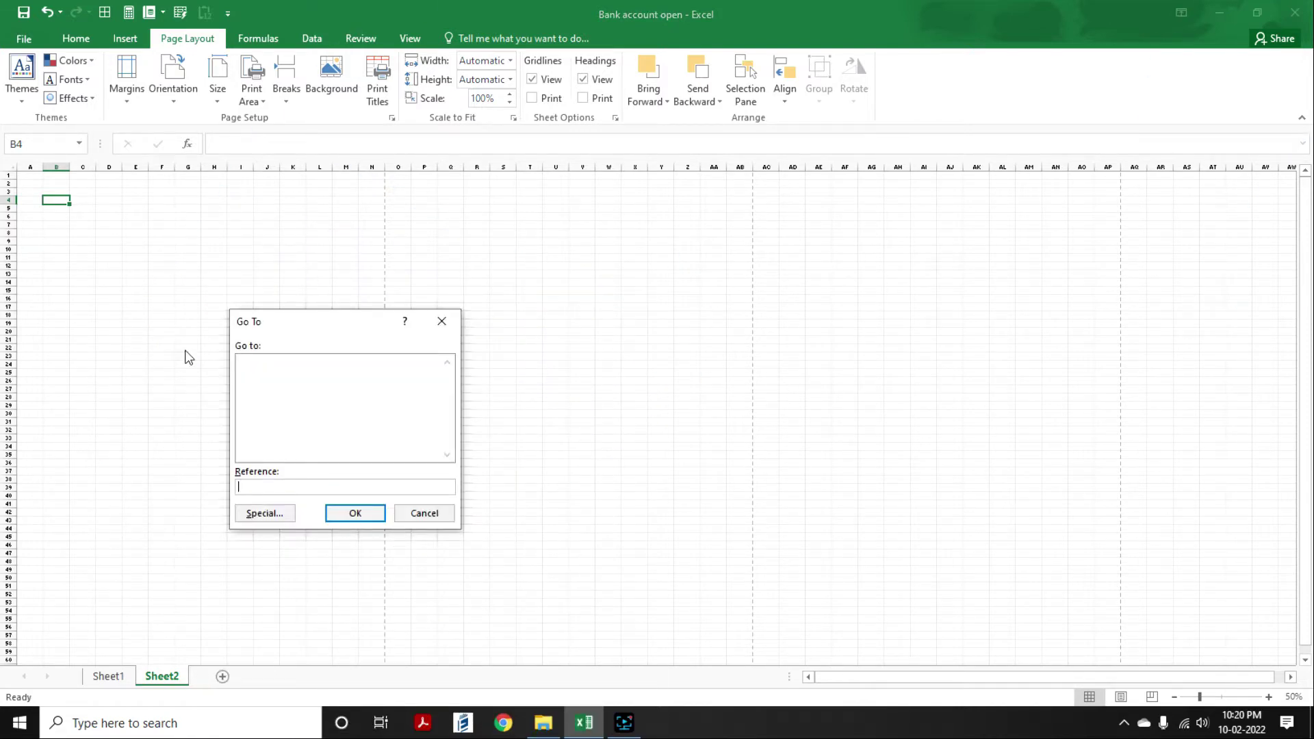
text(AF150)
click(356, 514)
key(ctrl+shift+Left)
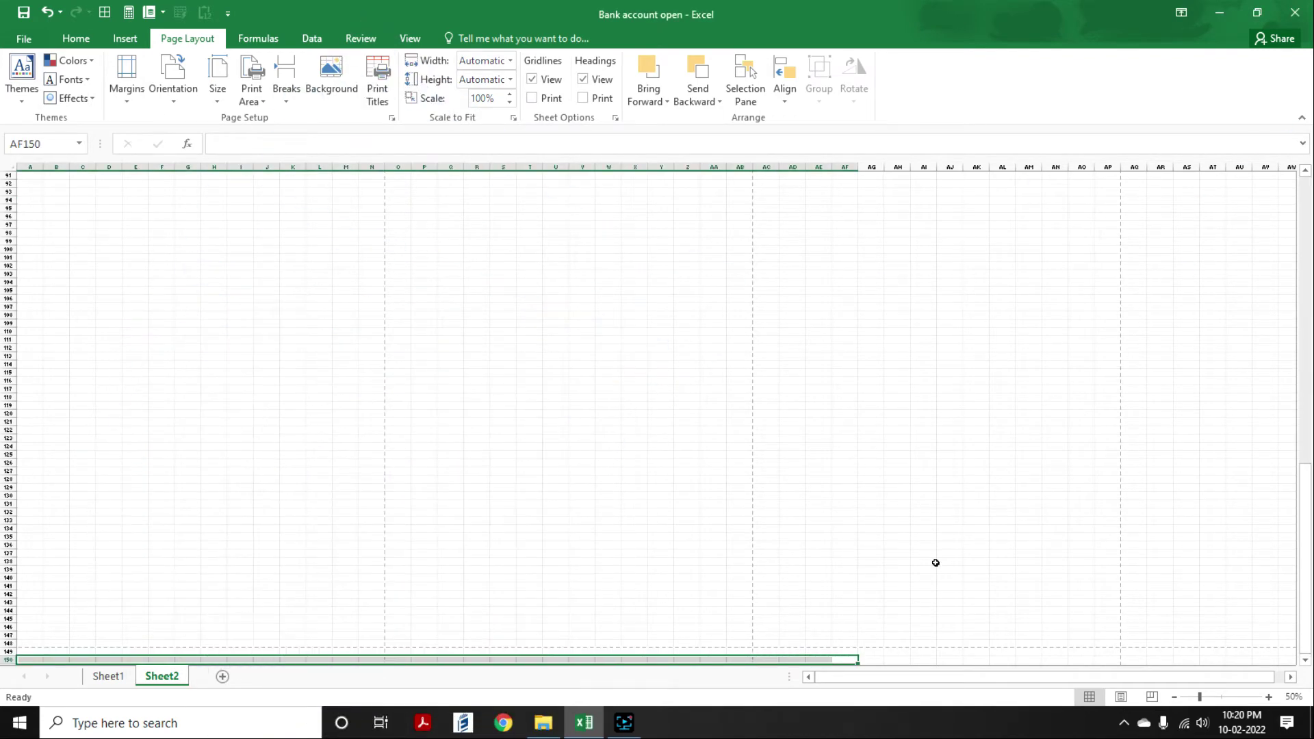
key(ctrl+shift+Up)
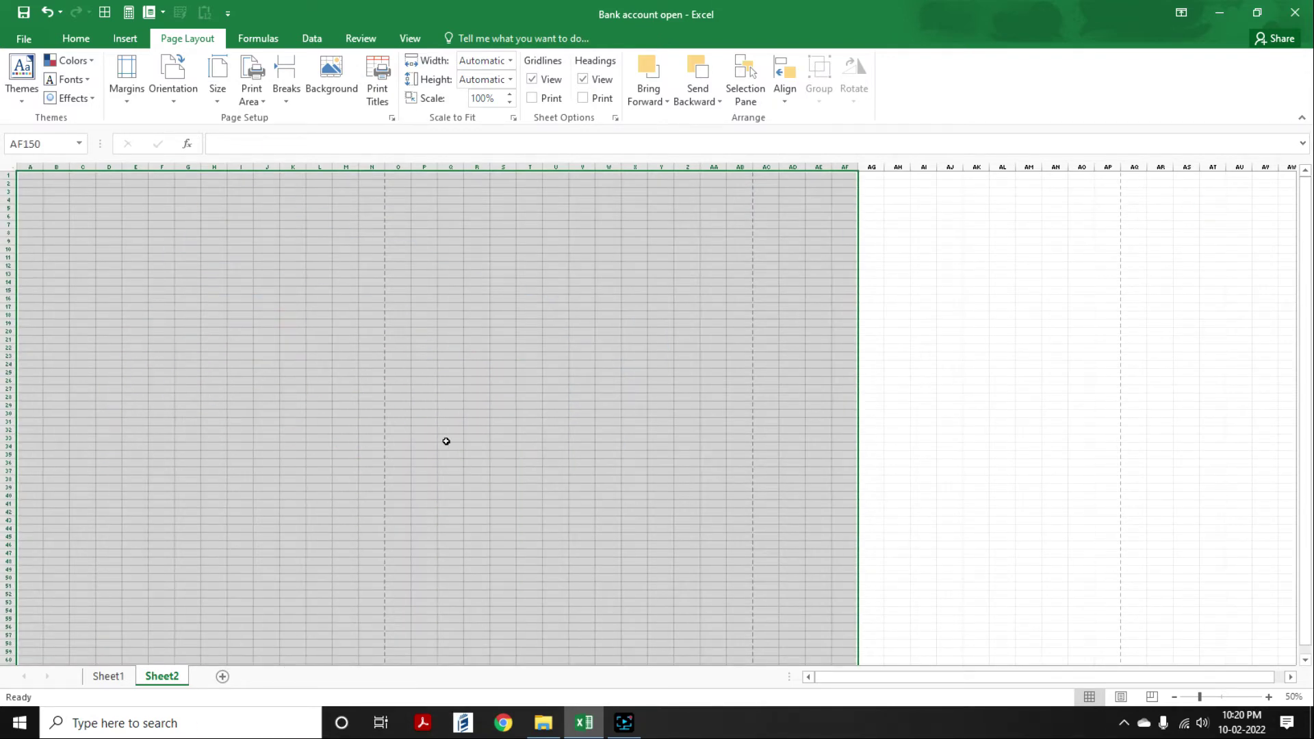
- Apply a double-line border around the outer edges of the selected range A1:AF150
right_click(313, 325)
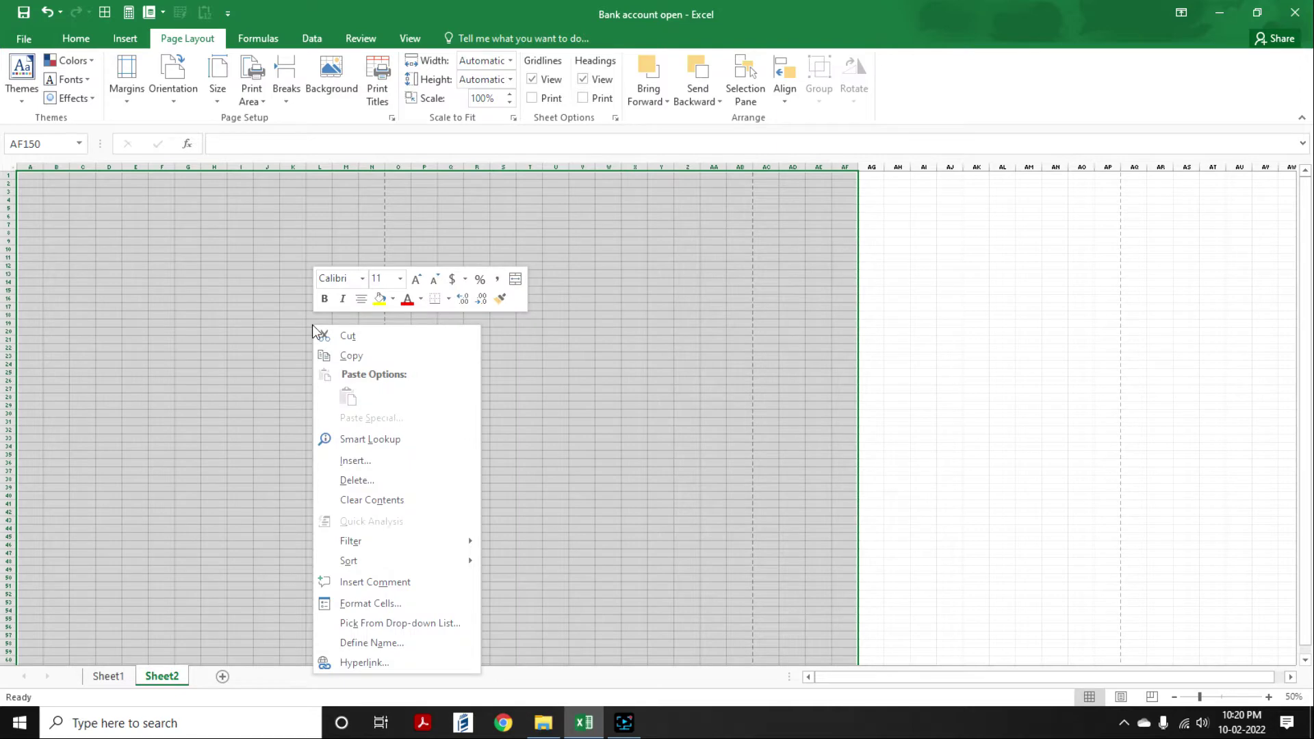
click(384, 606)
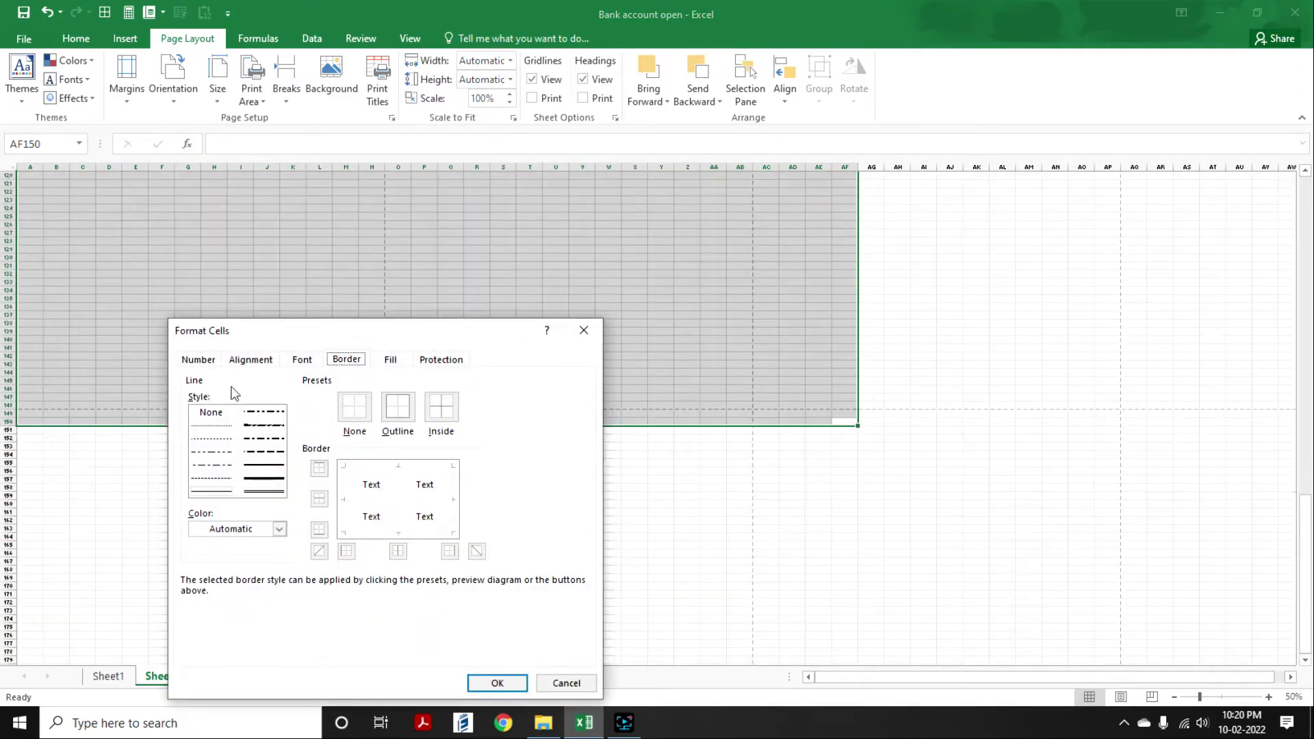
click(197, 359)
click(346, 360)
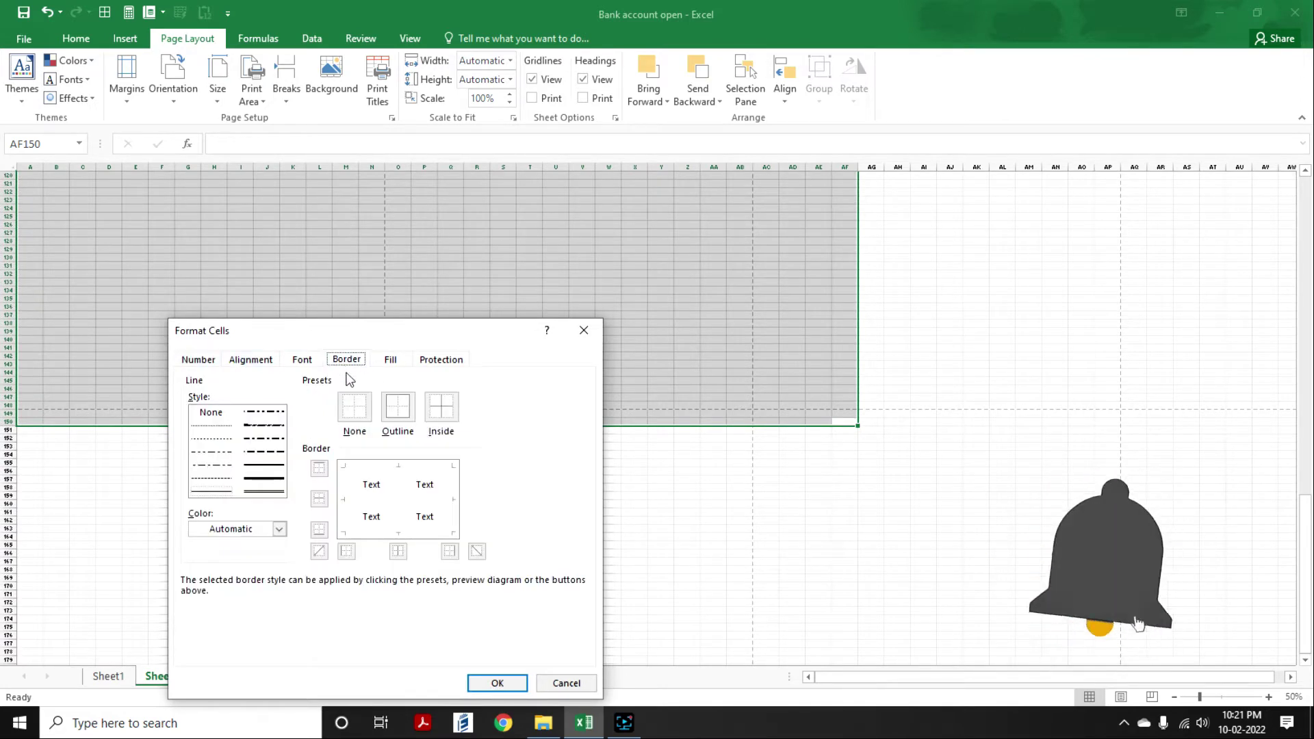
click(270, 492)
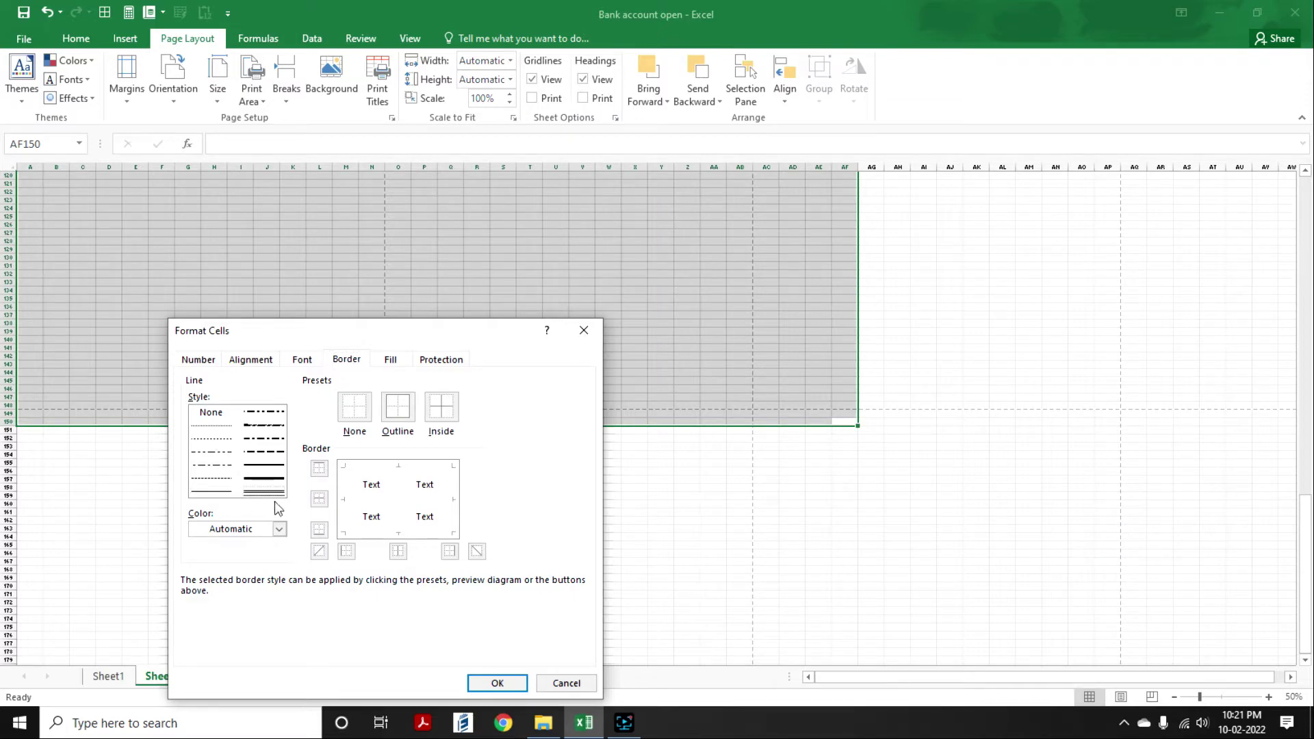
click(349, 510)
click(375, 533)
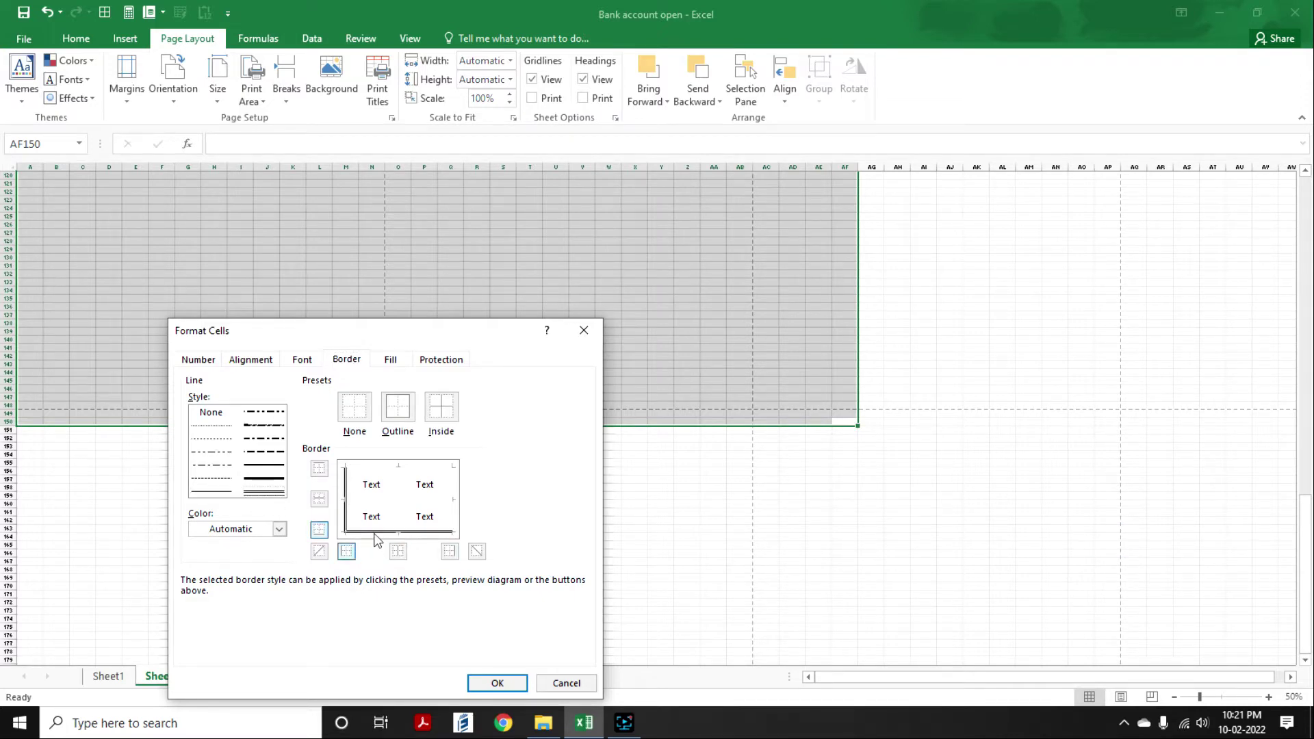
click(419, 467)
click(497, 684)
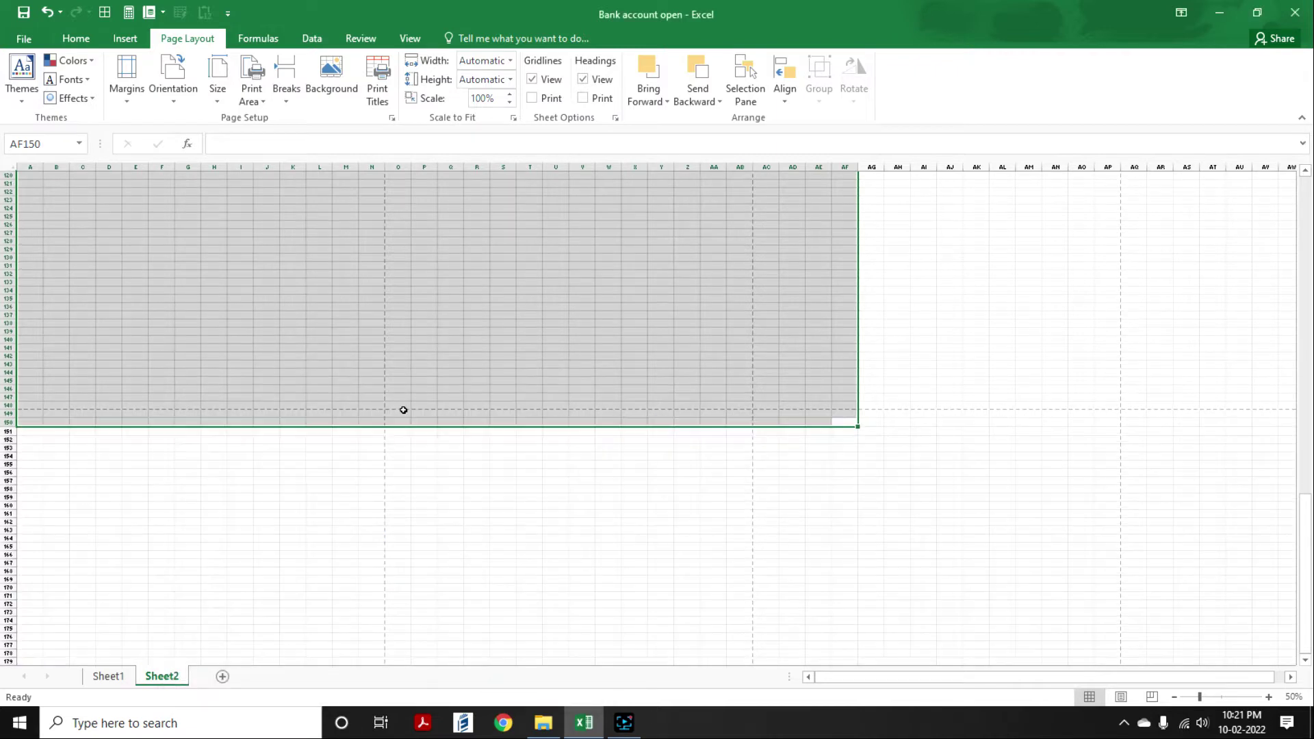
click(476, 380)
- Insert an empty row above row 1 and an empty column before column A to offset the border frame
scroll(527, 510, up, 20)
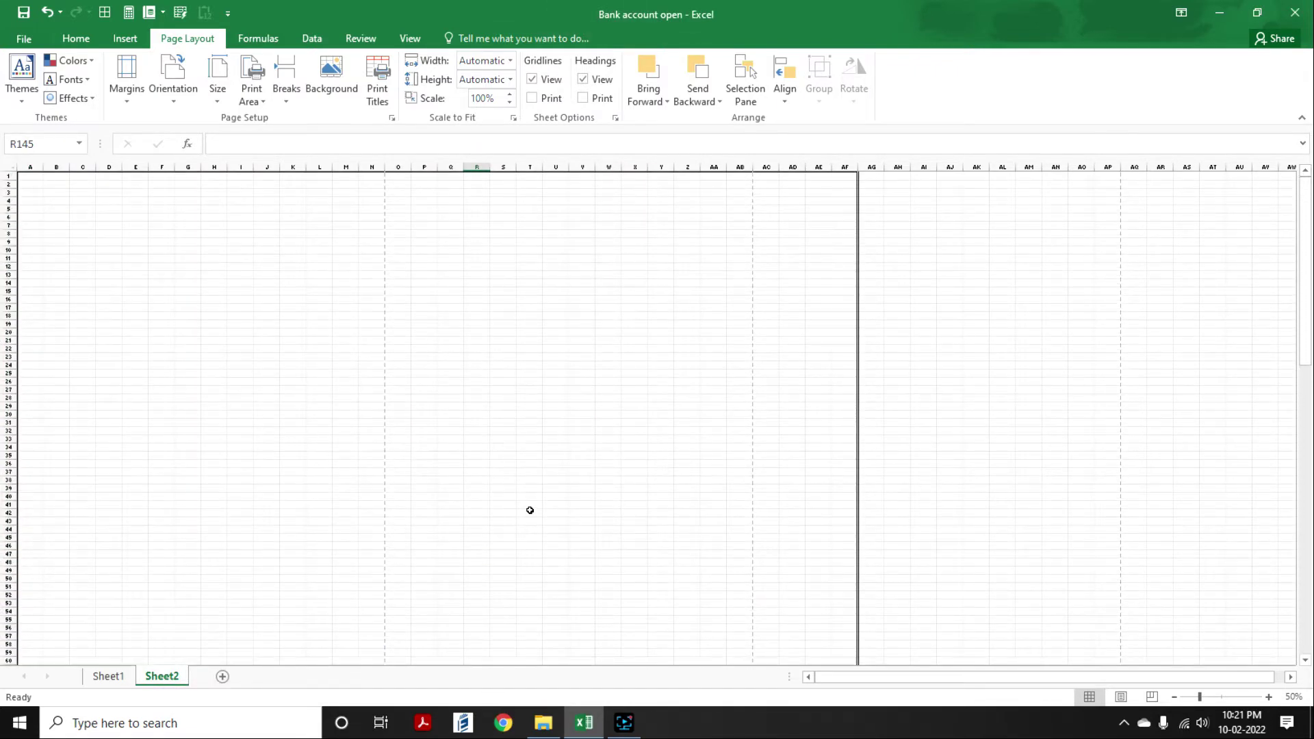
right_click(10, 180)
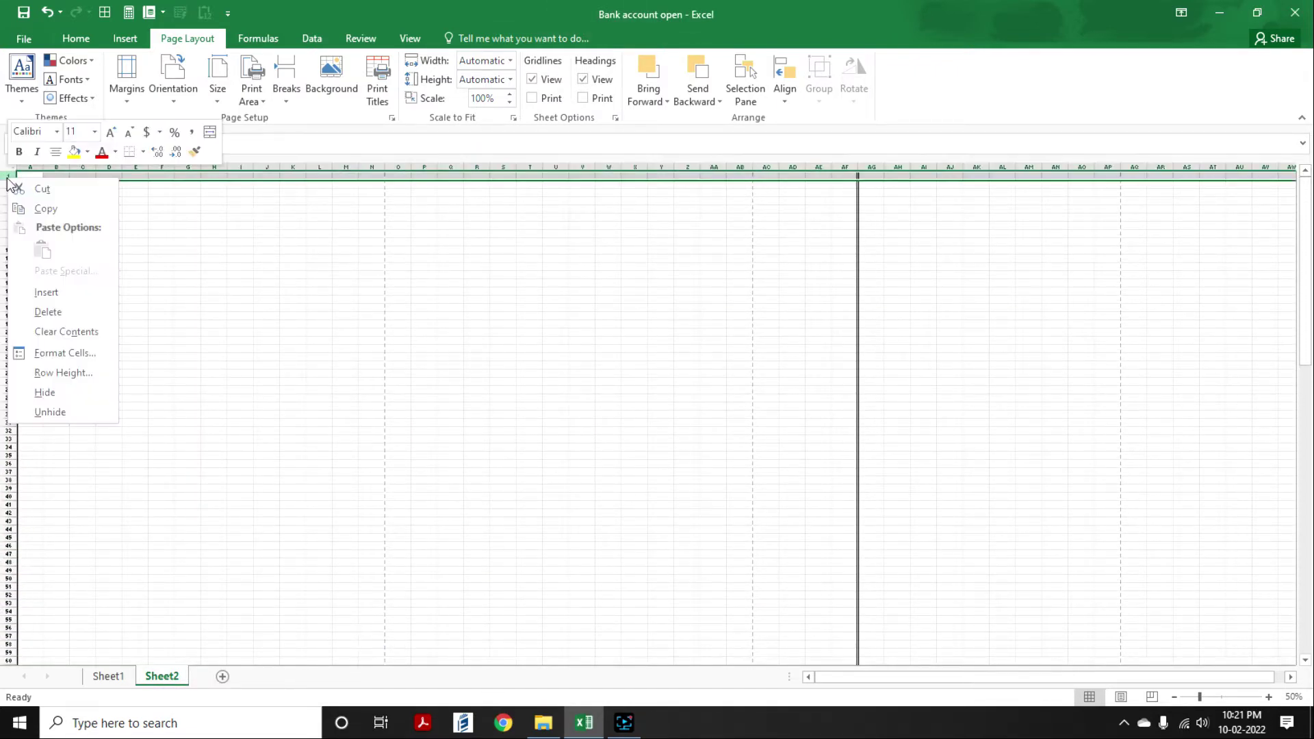
click(49, 291)
right_click(30, 169)
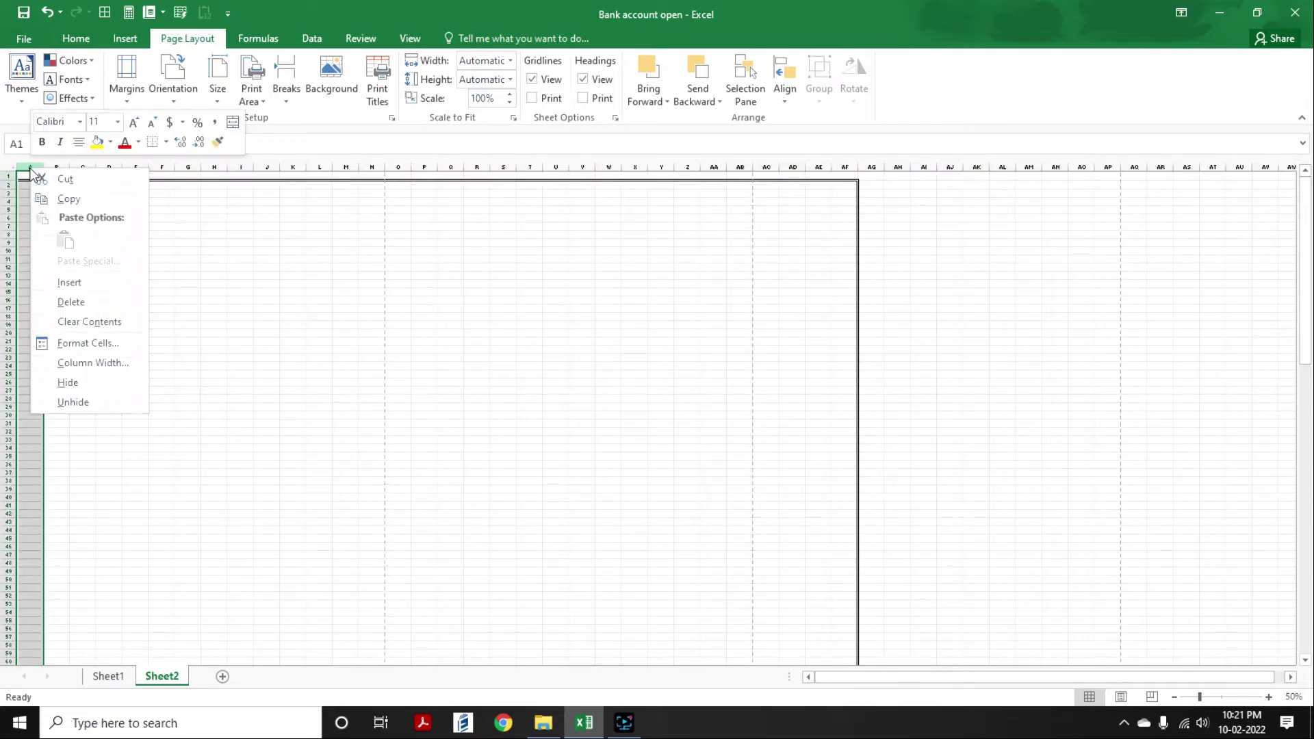
click(69, 284)
click(240, 268)
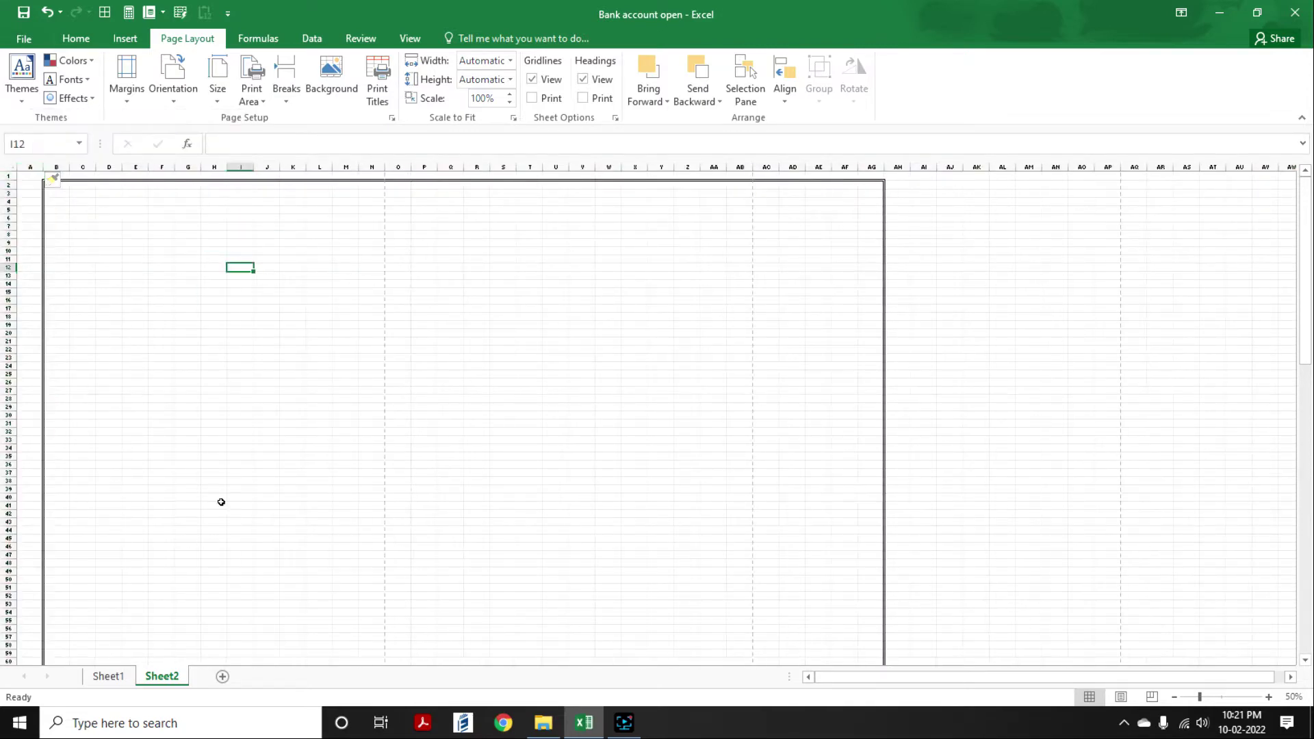
- Set the print scaling to fit the sheet on one page and return to the worksheet
double_click(269, 482)
key(ctrl+p)
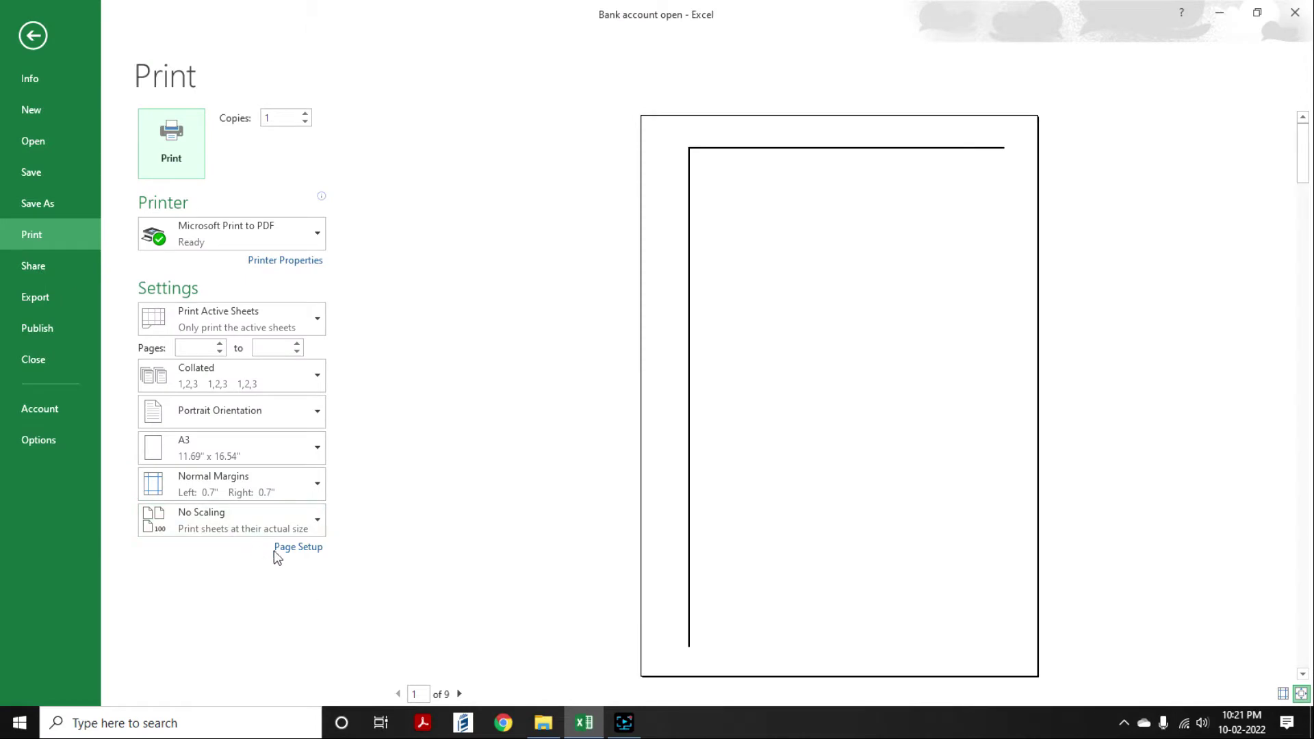
click(293, 547)
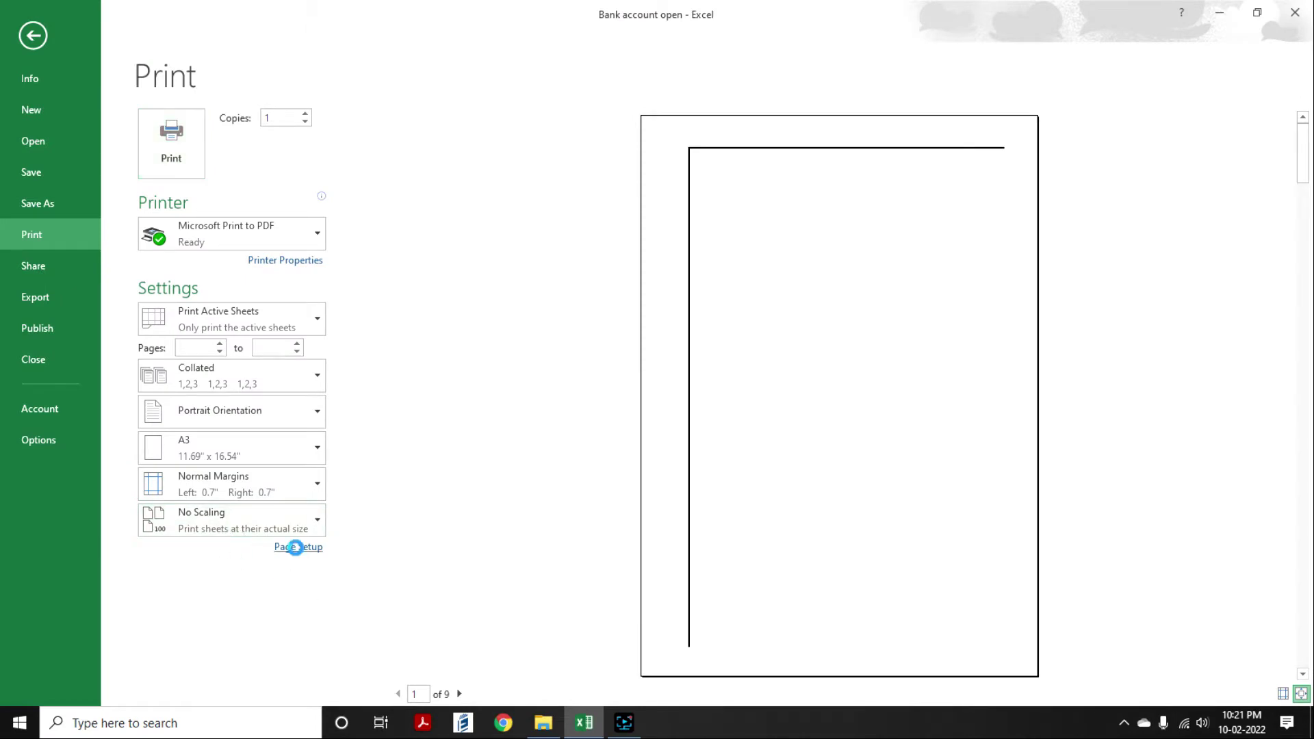
click(192, 391)
click(414, 588)
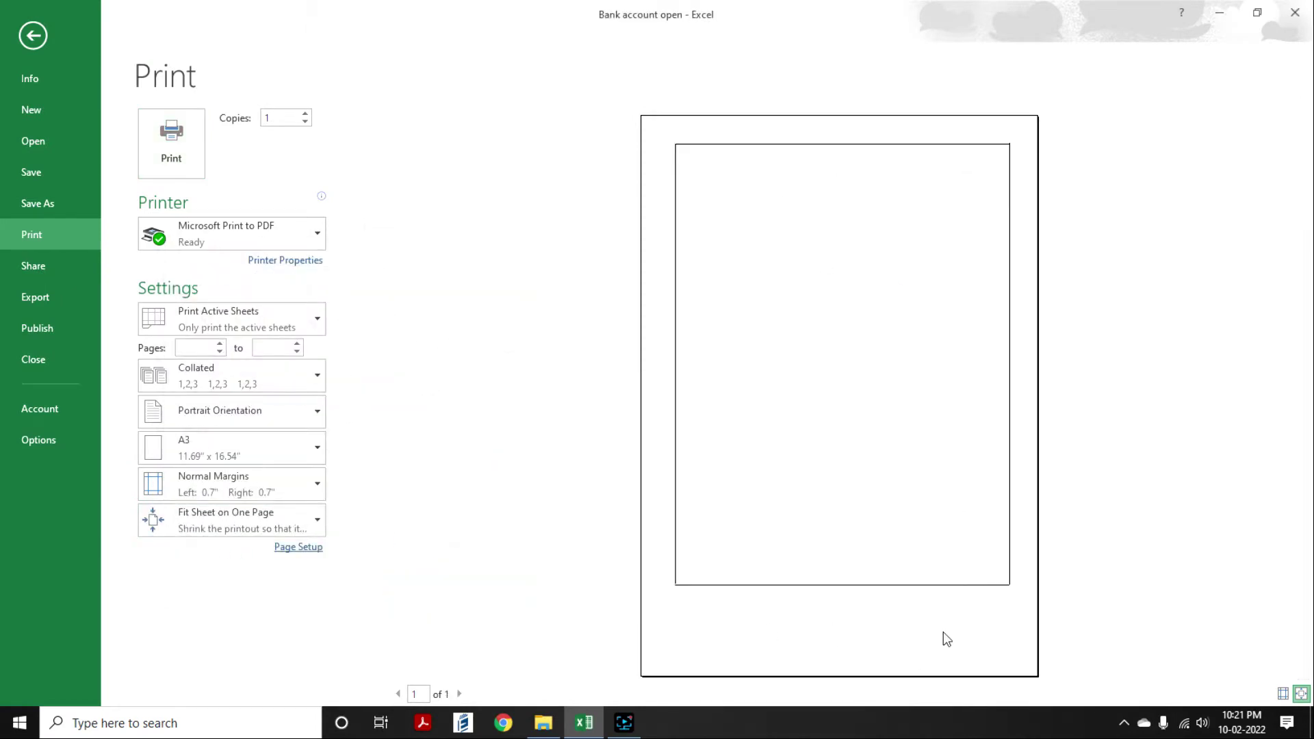
key(Escape)
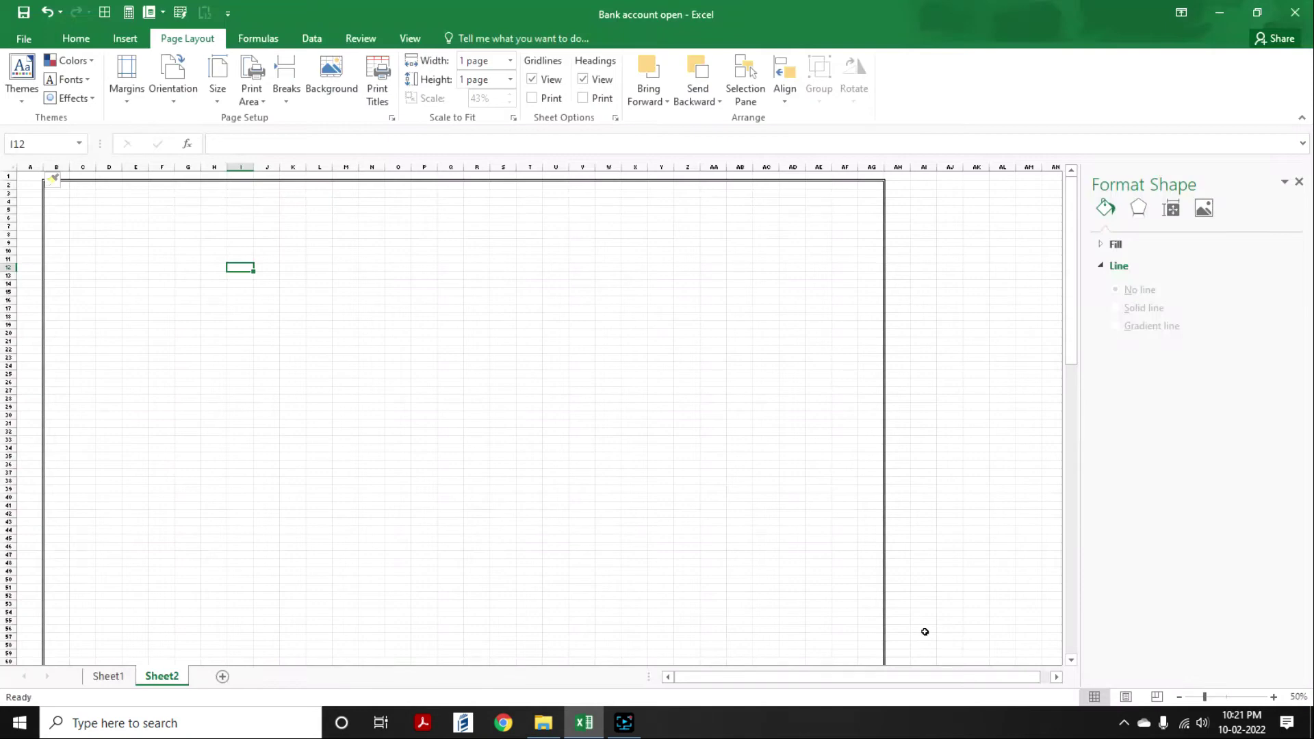
- Draw a flowchart Decision diamond about 2.5" high and 4.25" wide, centred near the top of the bordered frame
click(123, 41)
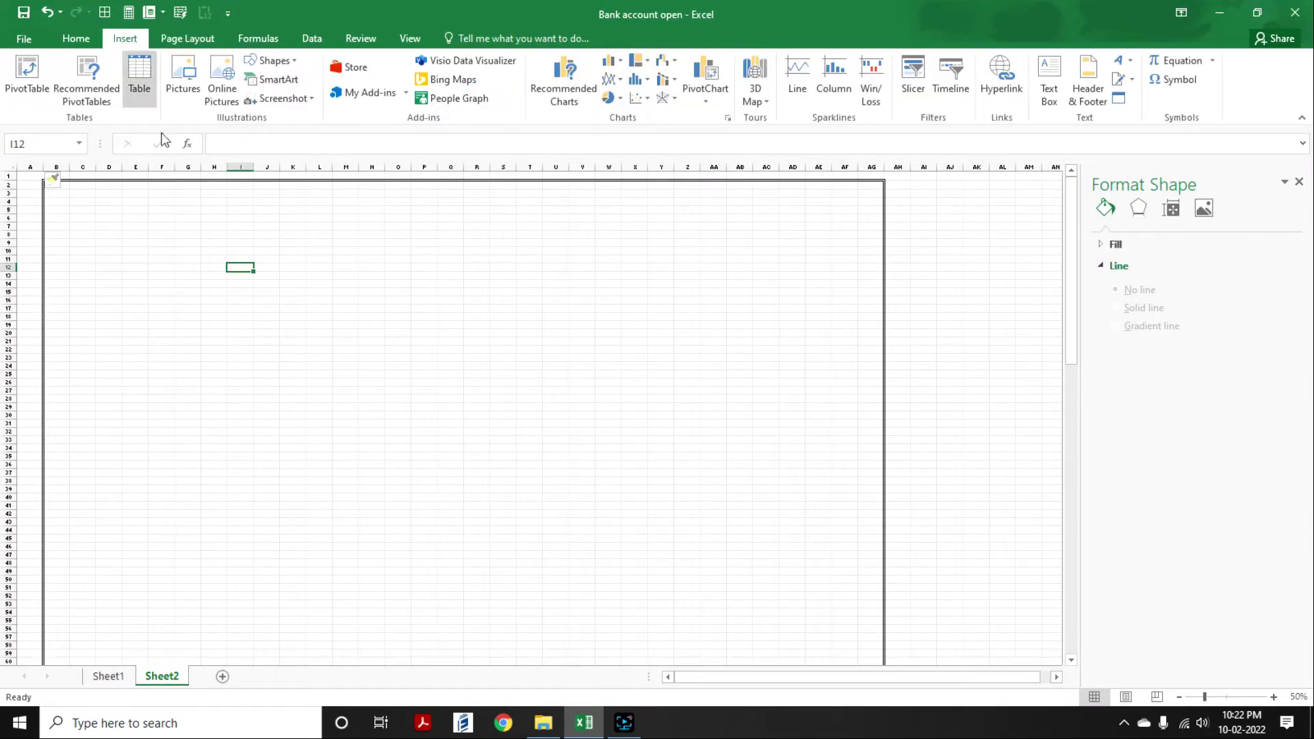
click(295, 67)
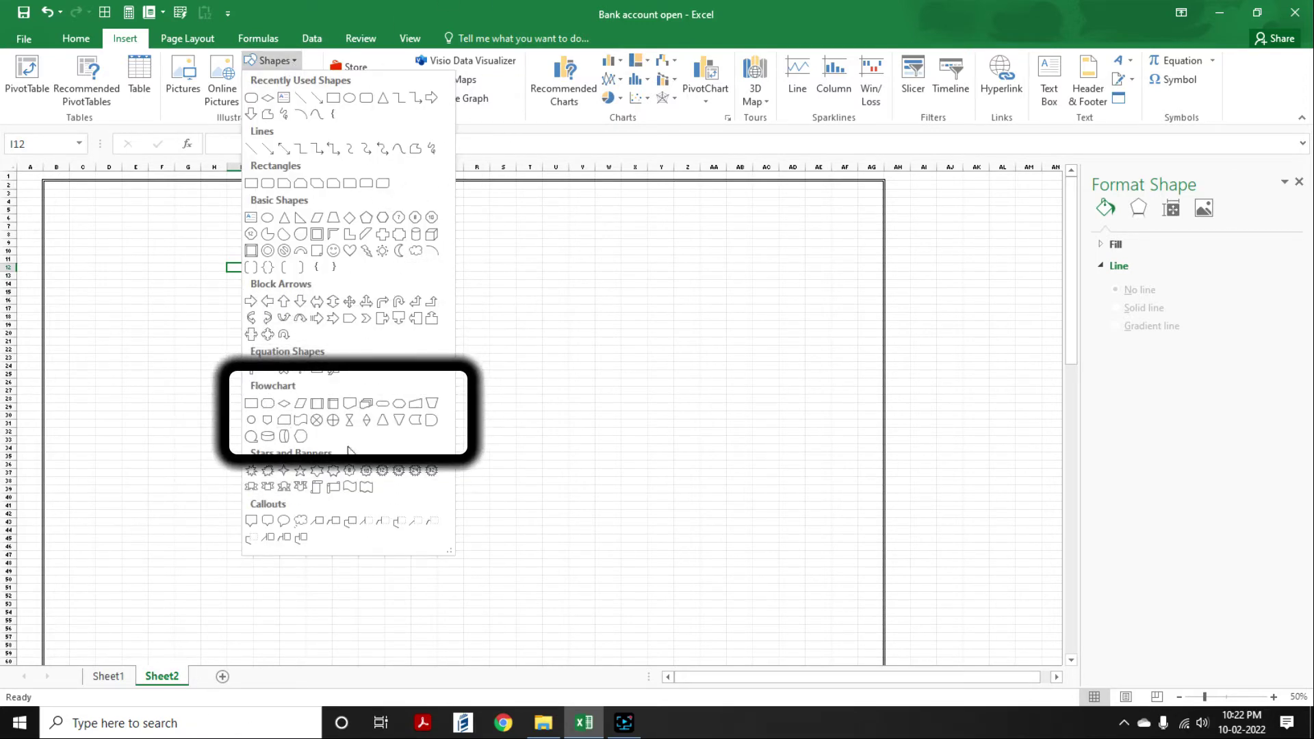
click(286, 408)
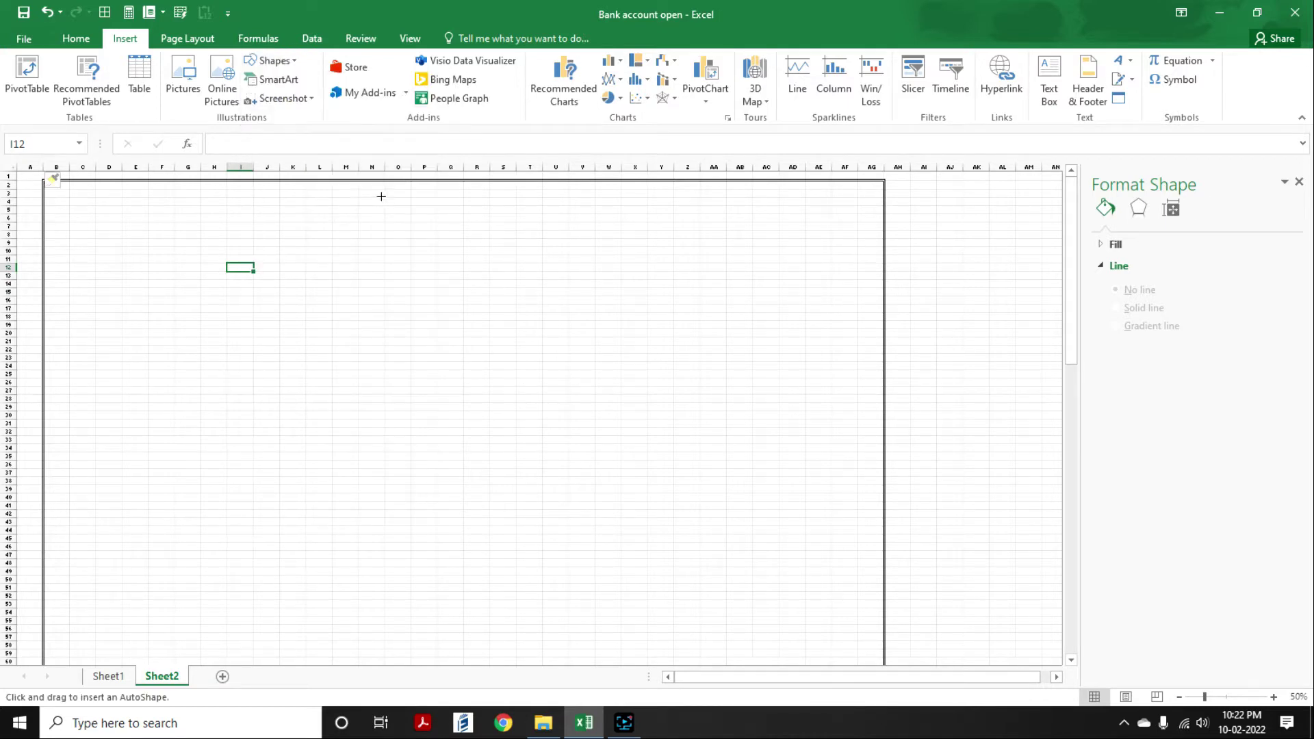
drag(381, 196, 549, 296)
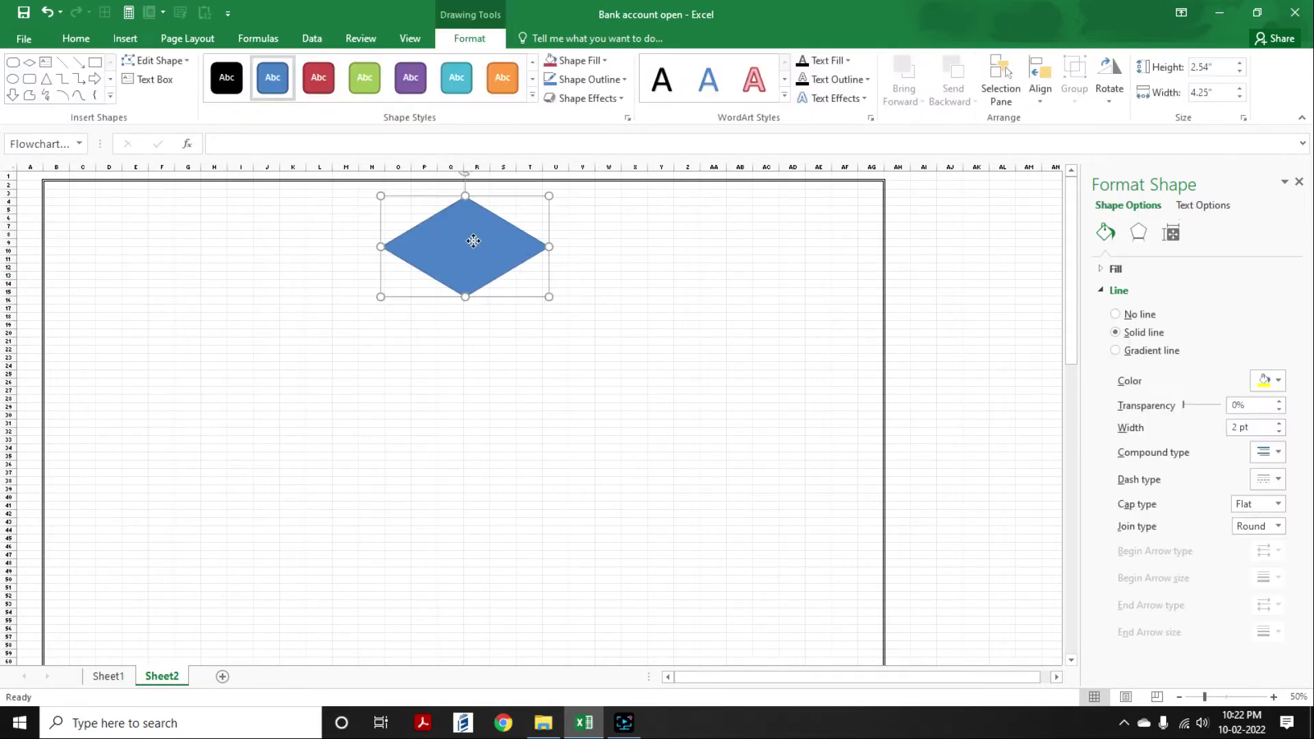
- Nudge the diamond slightly left and apply the solid orange theme shape style to it
drag(474, 241, 470, 241)
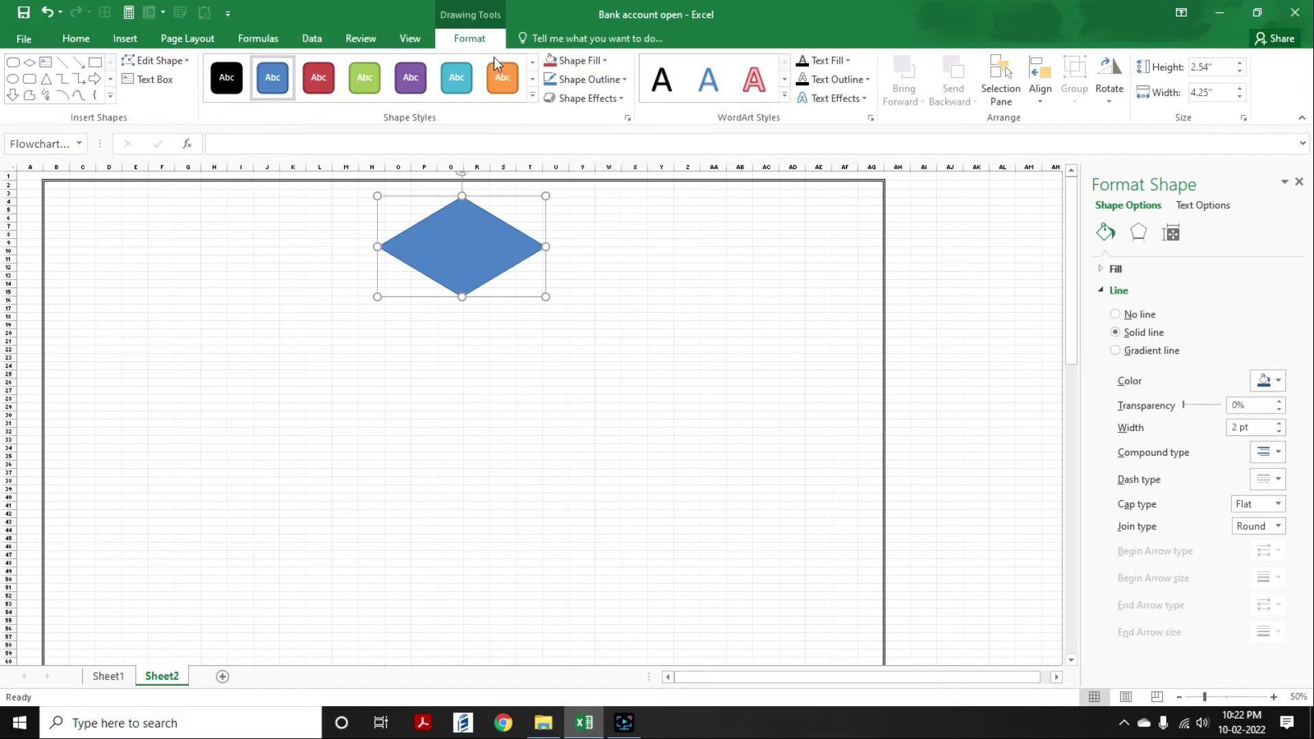
click(533, 95)
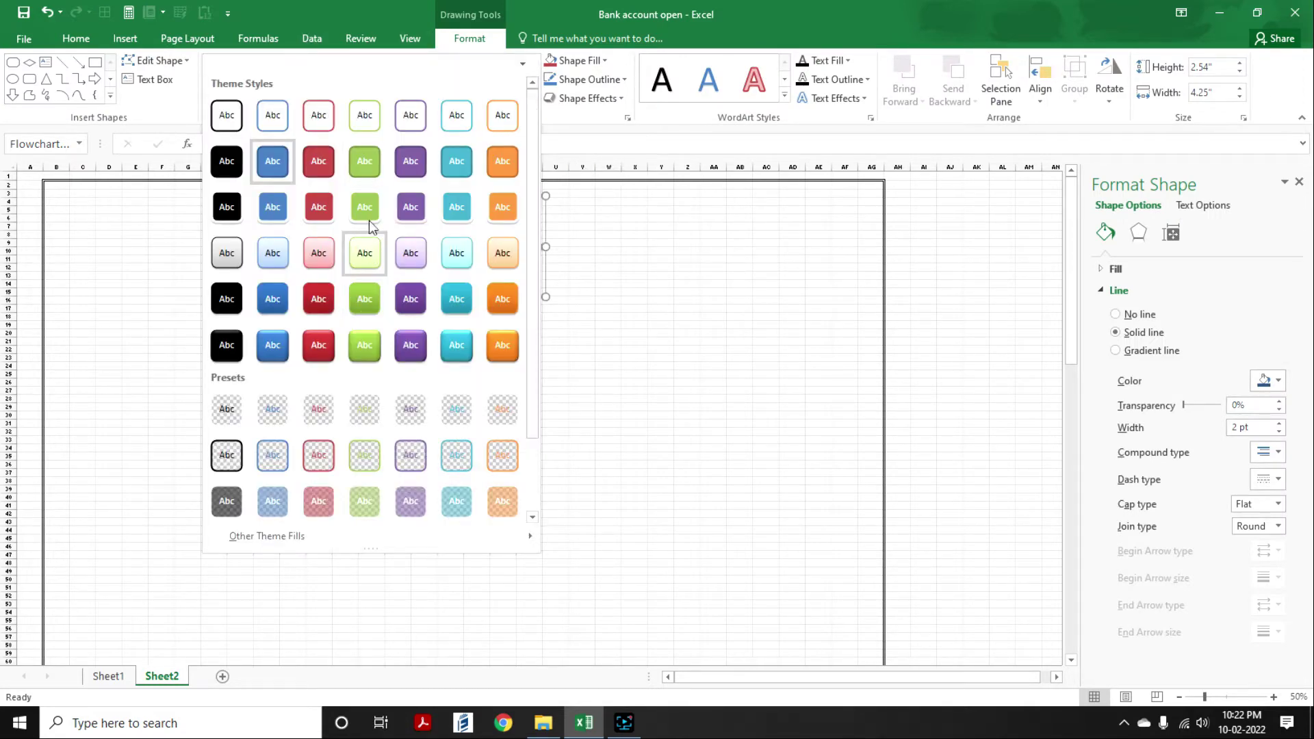
click(502, 161)
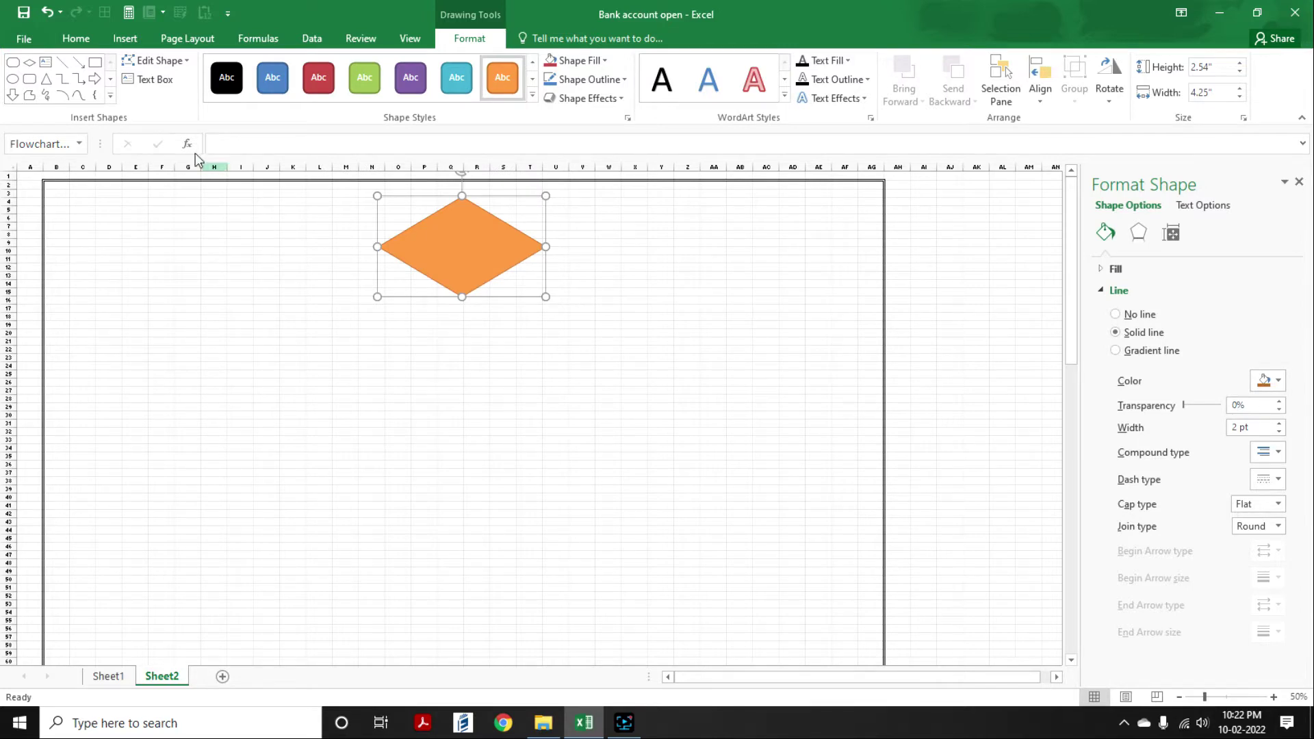
- Start text entry inside the diamond and set its font size to 30
click(150, 83)
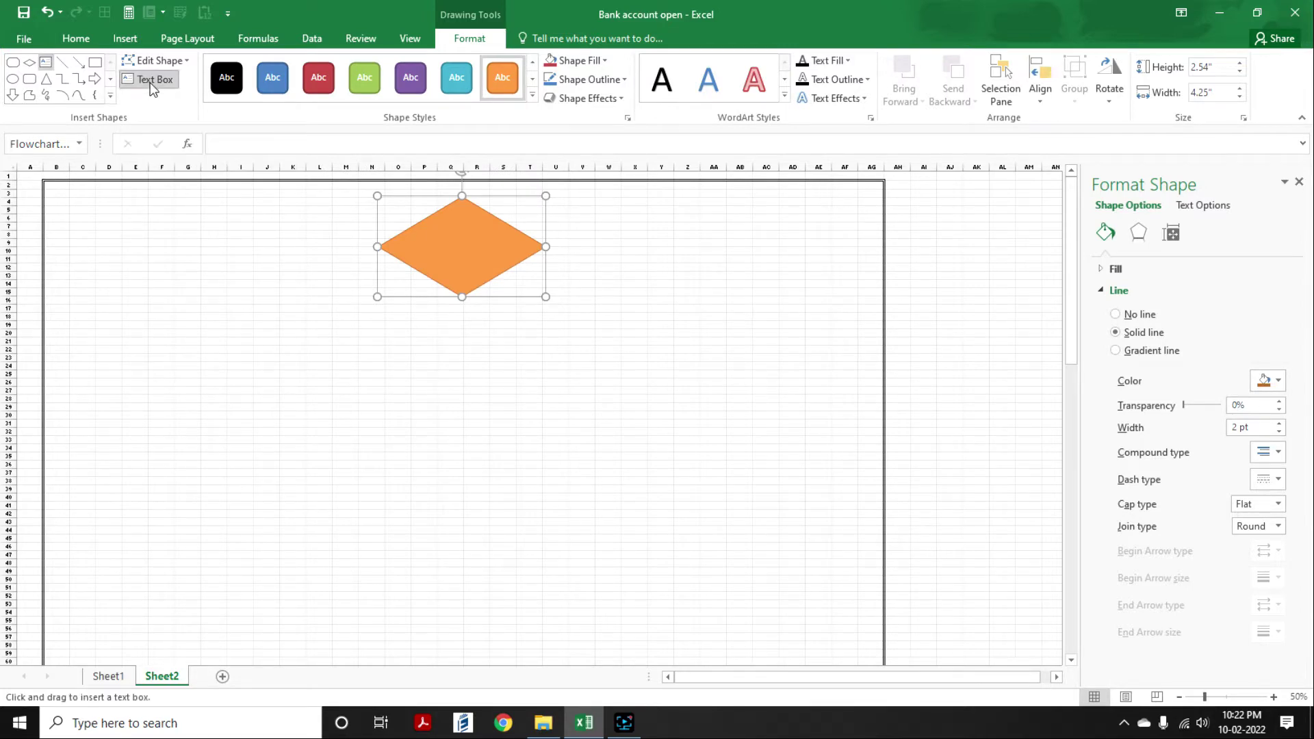
click(416, 247)
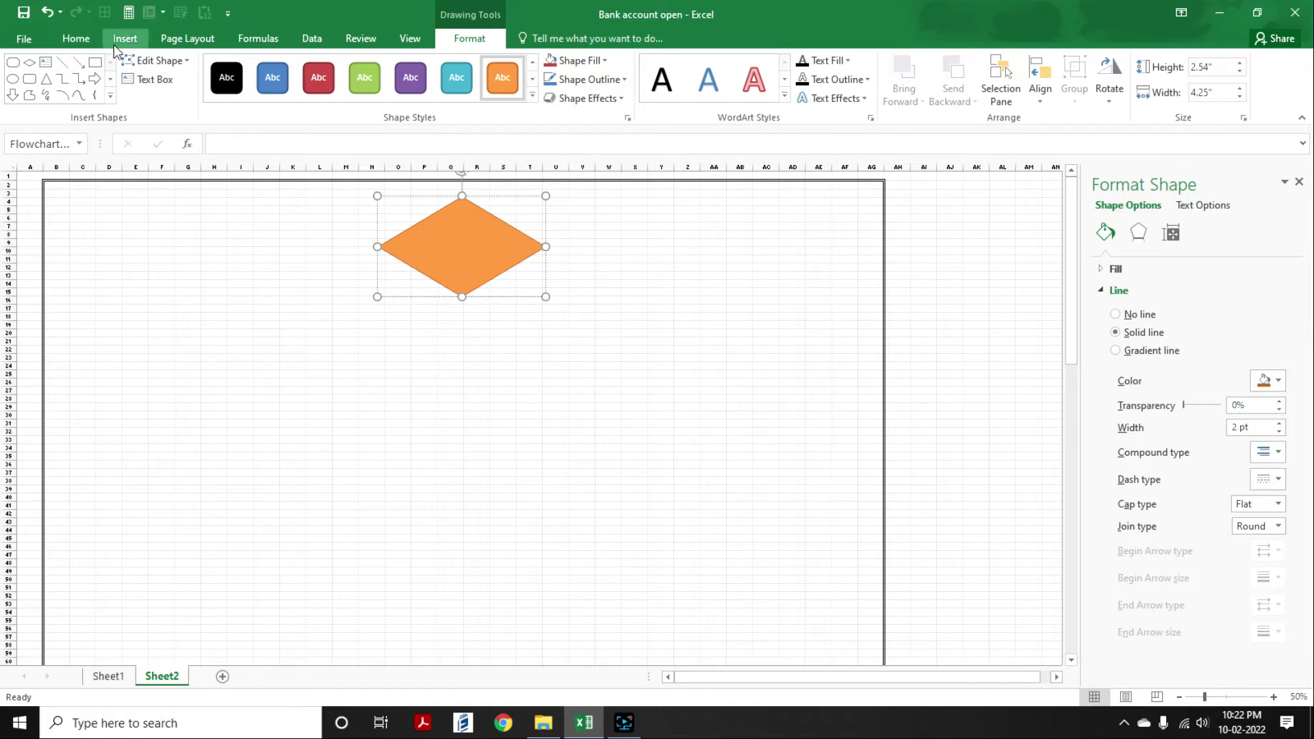
click(96, 44)
click(239, 68)
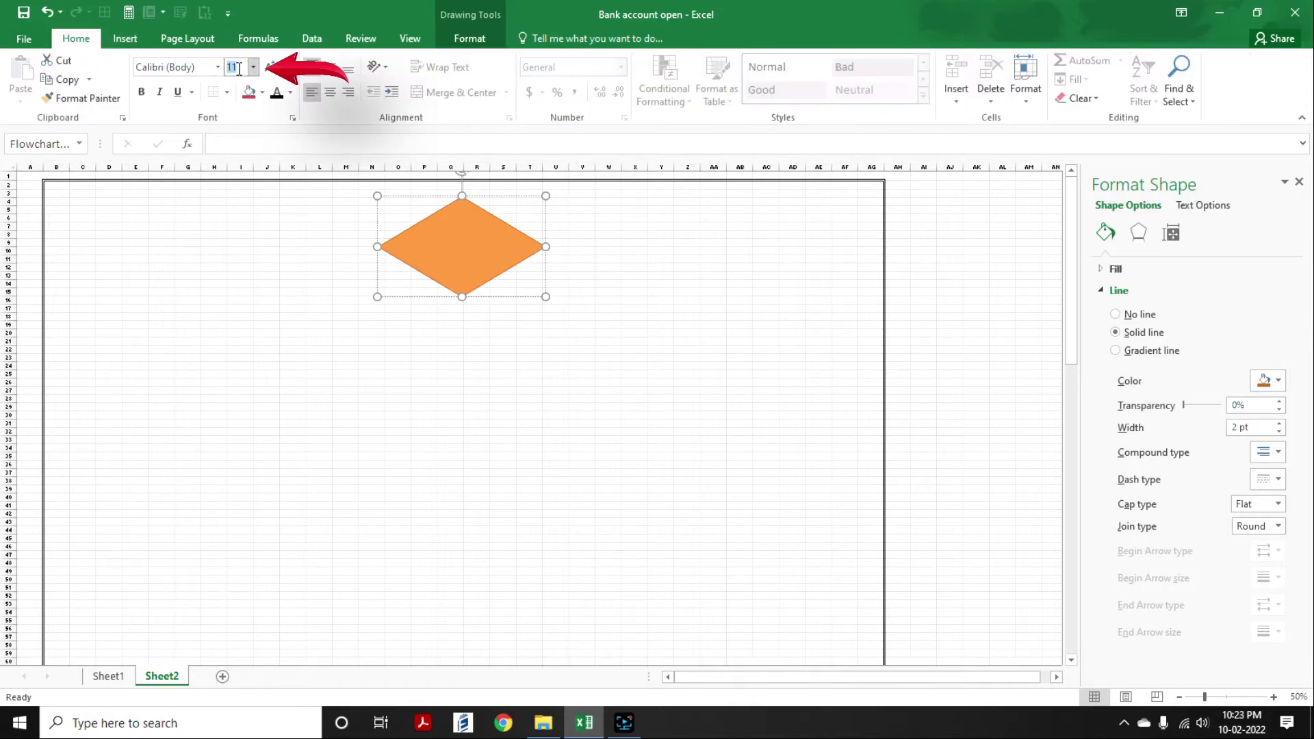
key(Return)
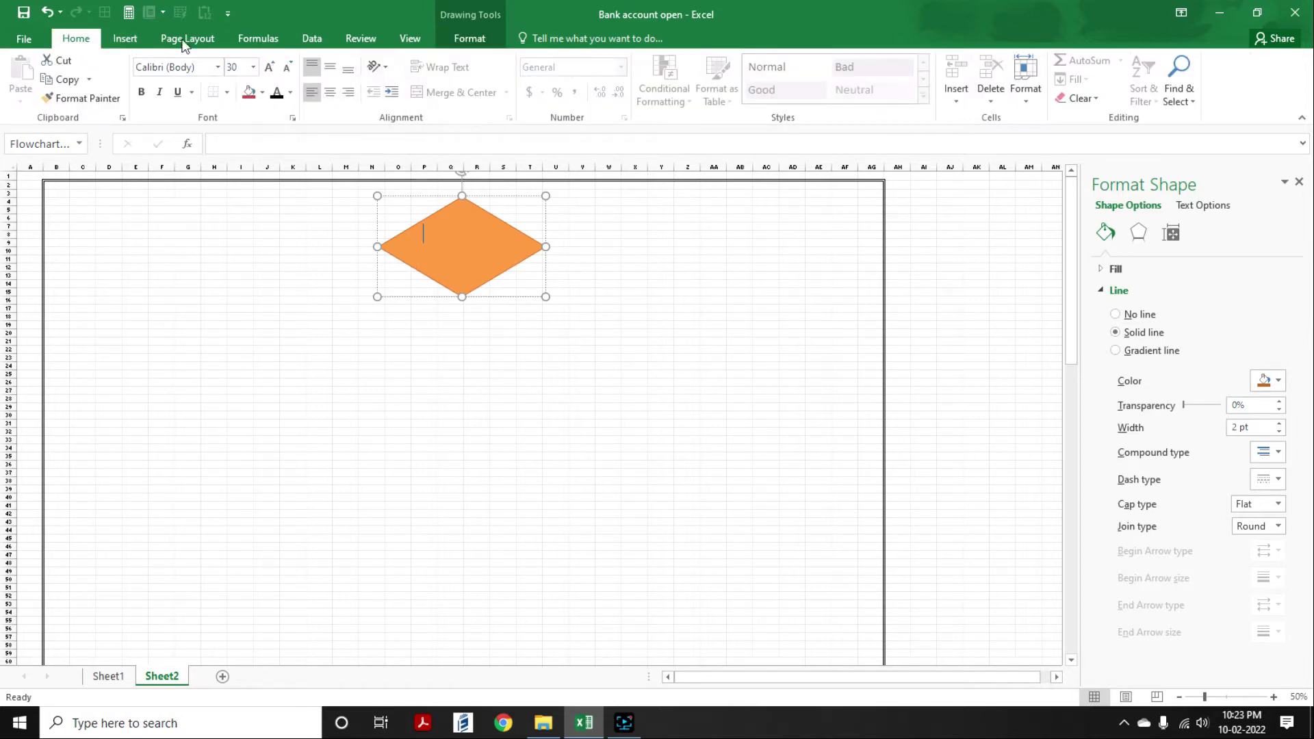
- Copy "Open SBI Savings Account Offline" from the title in Sheet1 cell A1 and paste it into the diamond on Sheet2
click(110, 677)
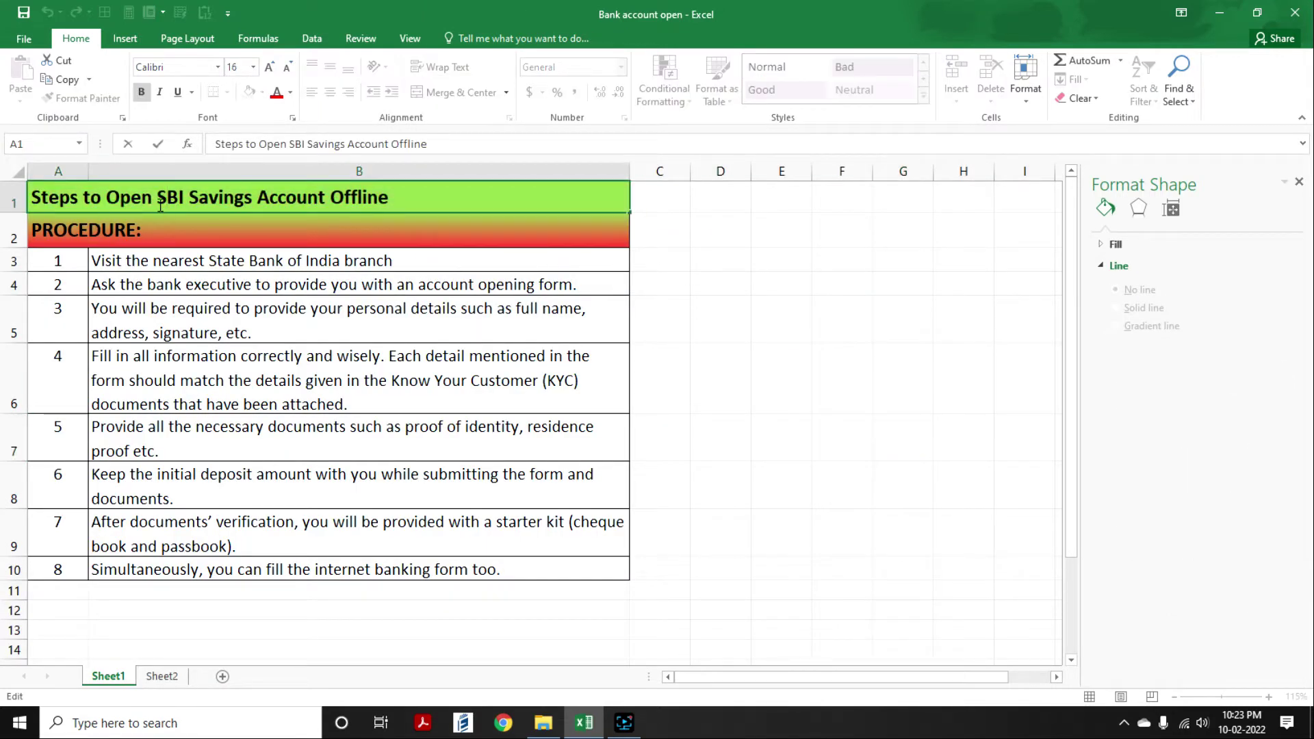
drag(160, 205, 453, 205)
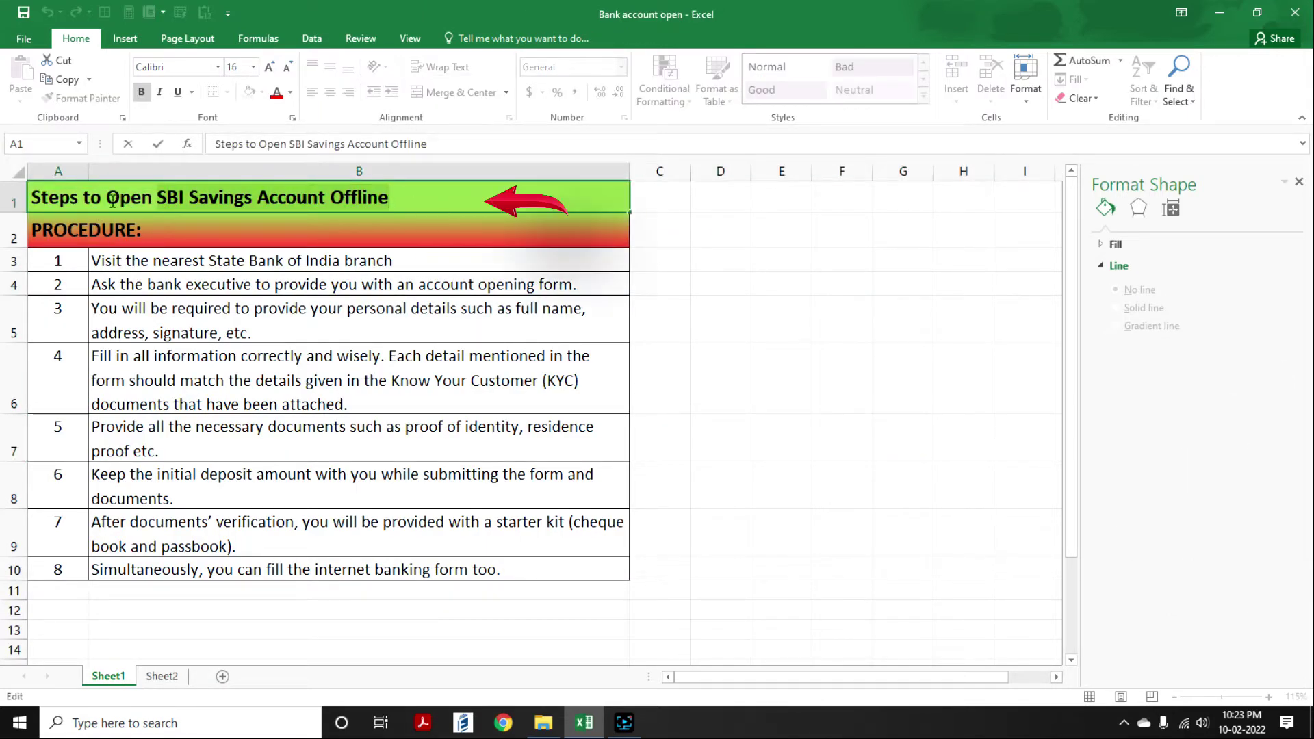
drag(108, 199, 418, 198)
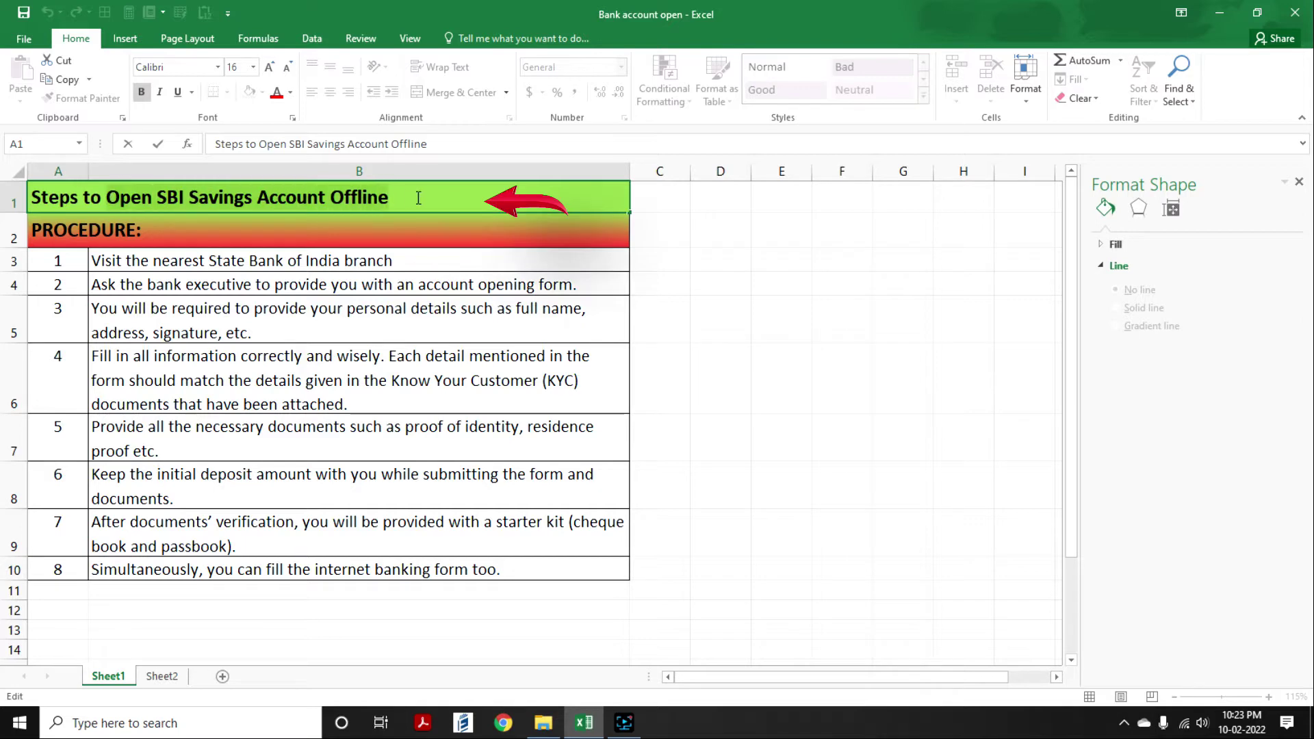
right_click(287, 200)
click(316, 224)
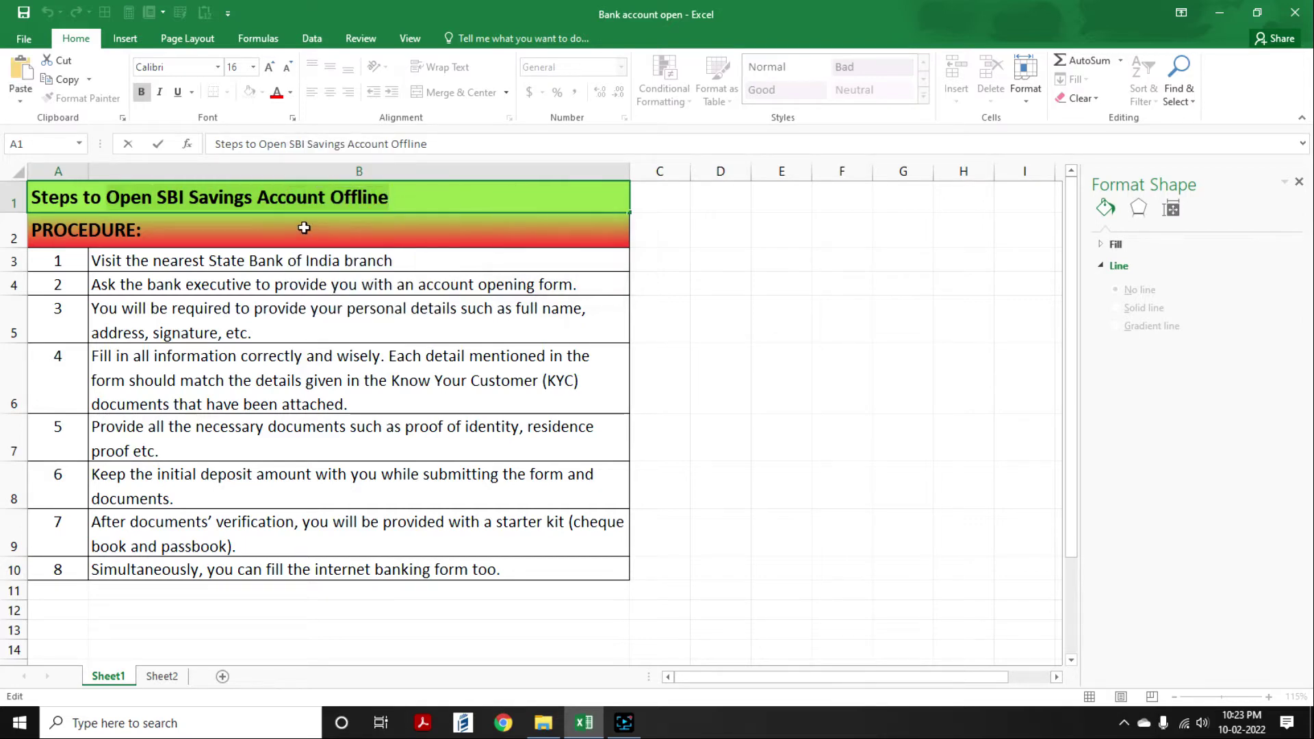
click(165, 676)
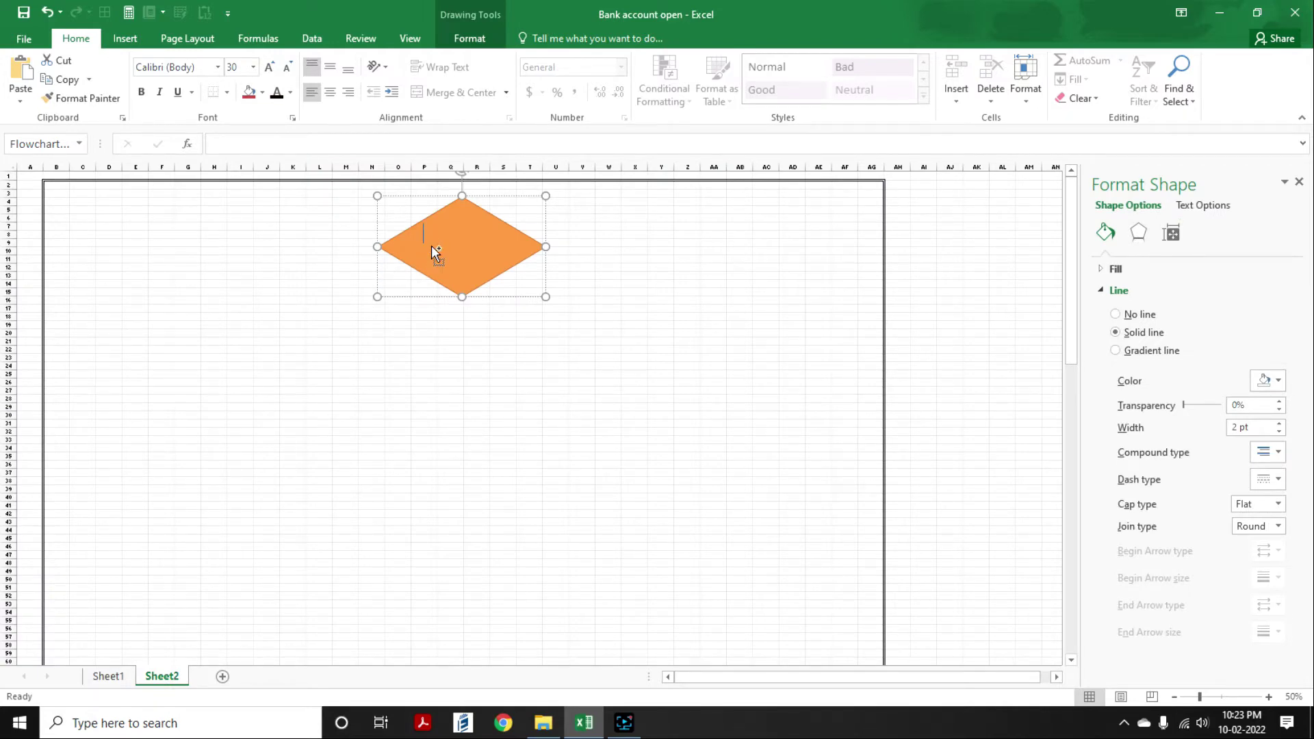
key(ctrl+v)
- Make all of the diamond's text black and bold
key(ctrl+a)
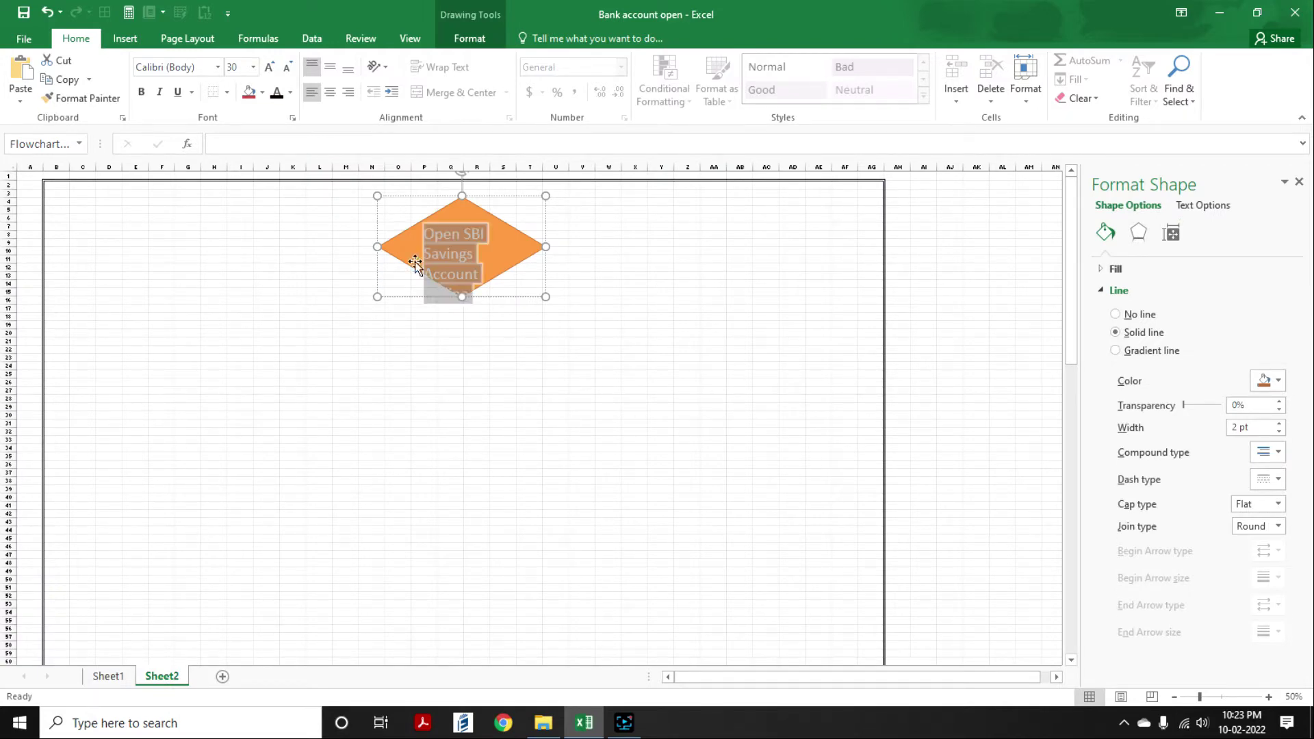
click(277, 94)
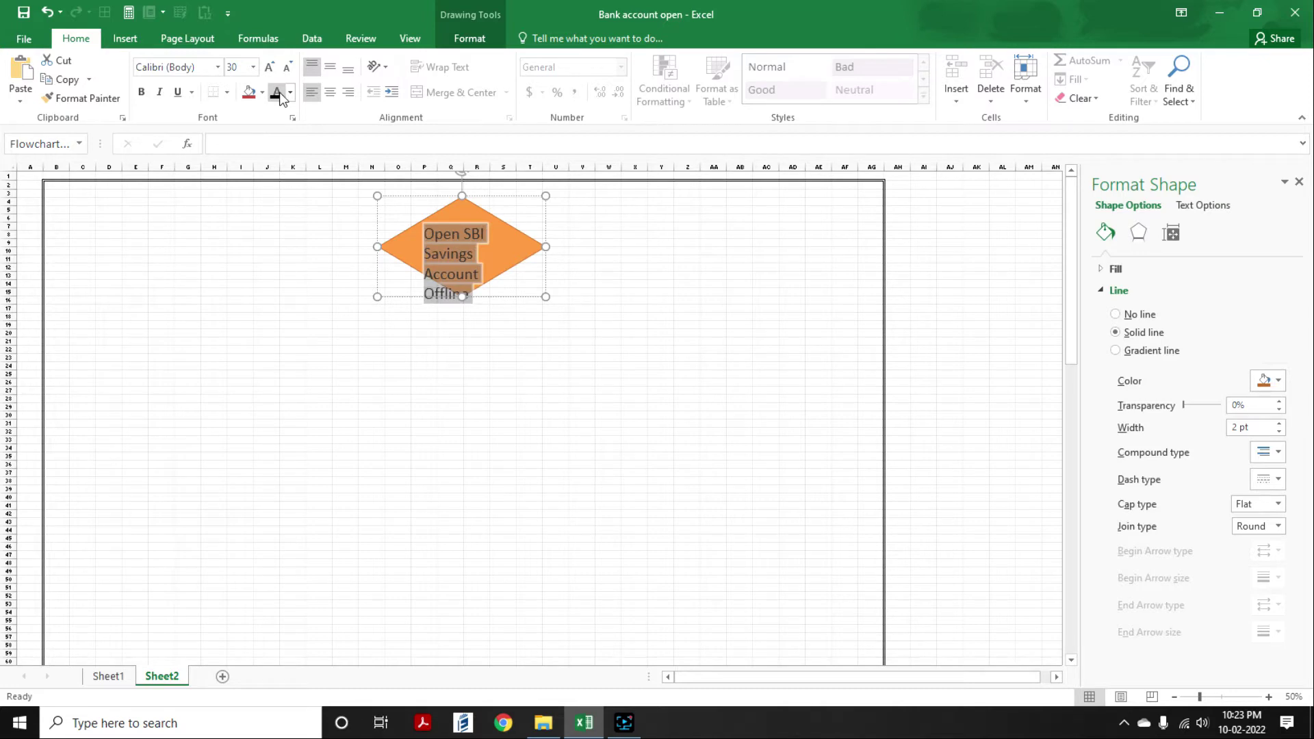
key(ctrl+b)
click(561, 260)
click(522, 281)
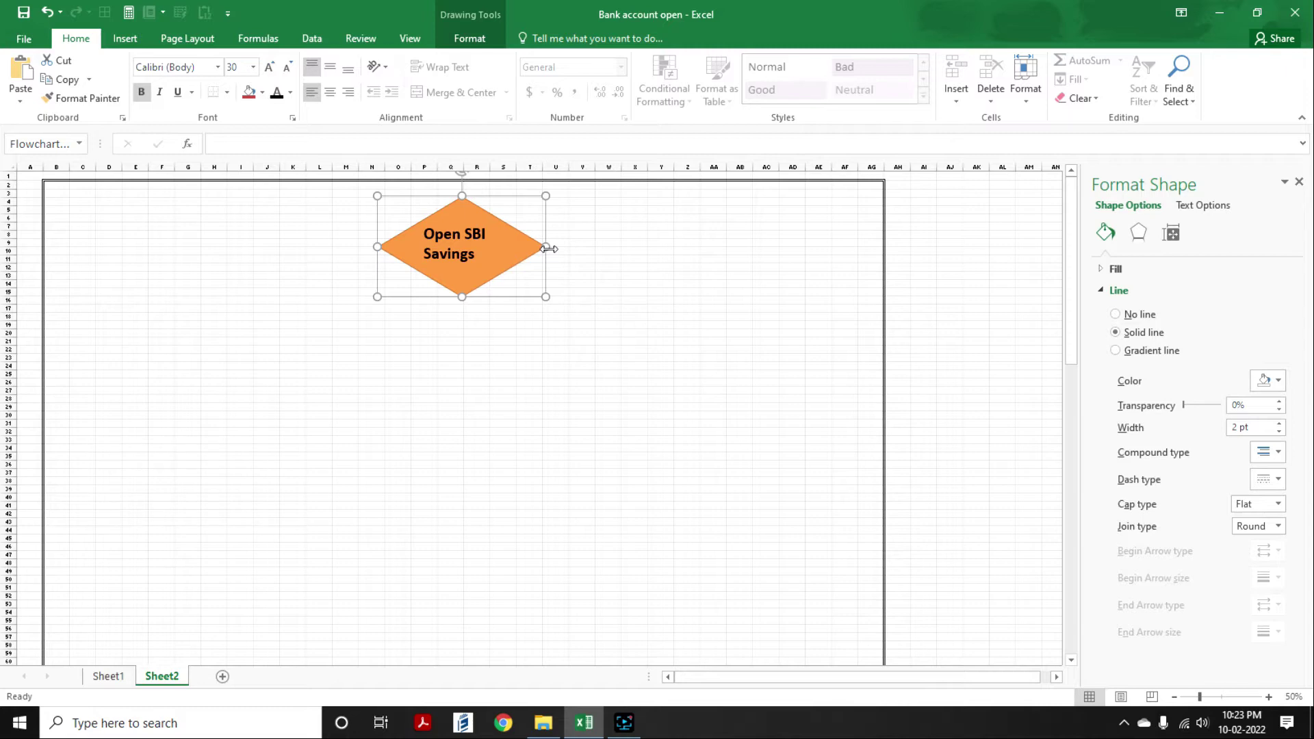
- Widen the diamond equally on both sides so its text fits on two lines, and centre the text horizontally and vertically
drag(548, 248, 587, 247)
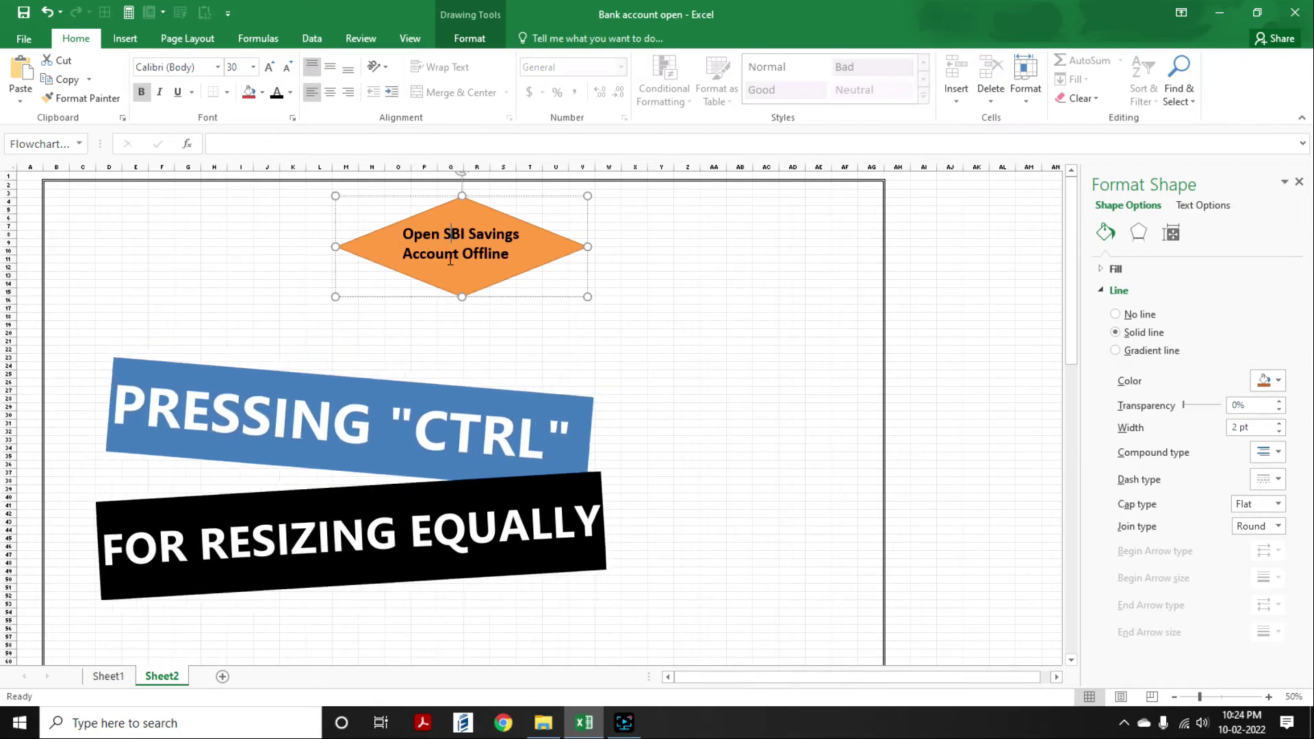
triple_click(411, 234)
key(ctrl+e)
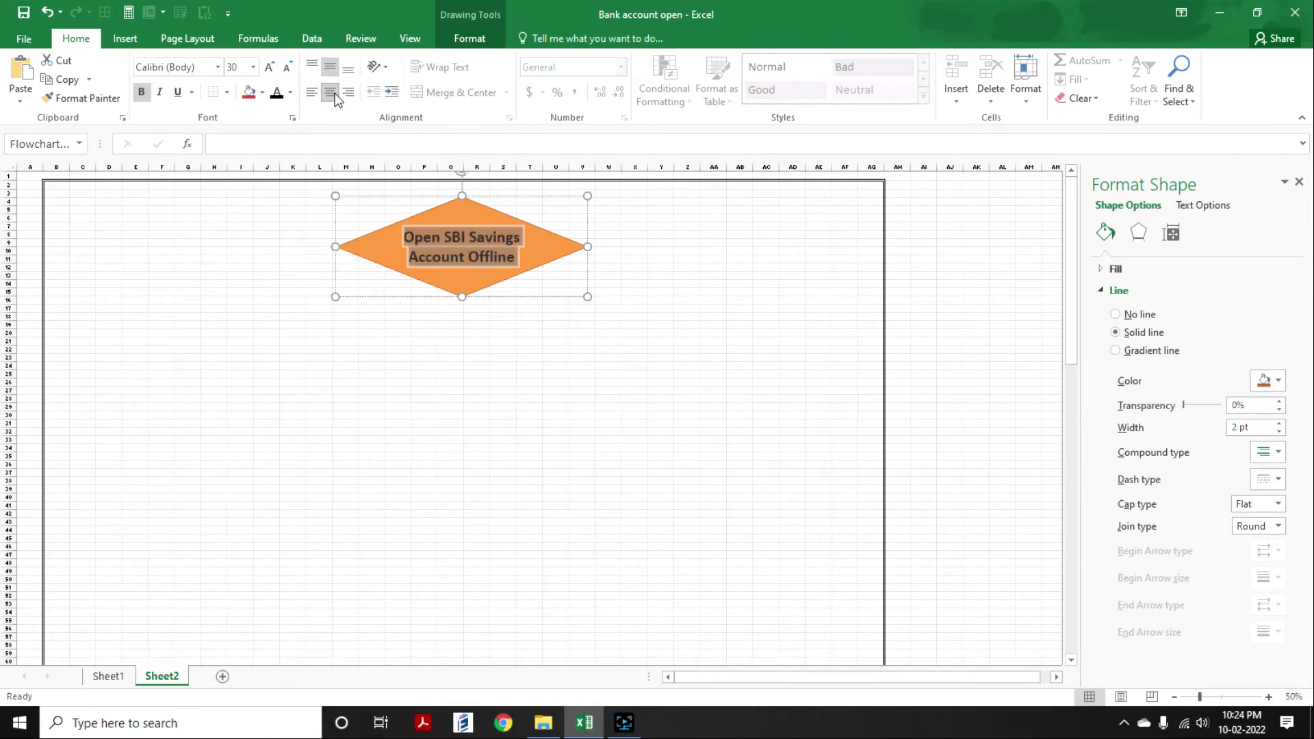
click(503, 381)
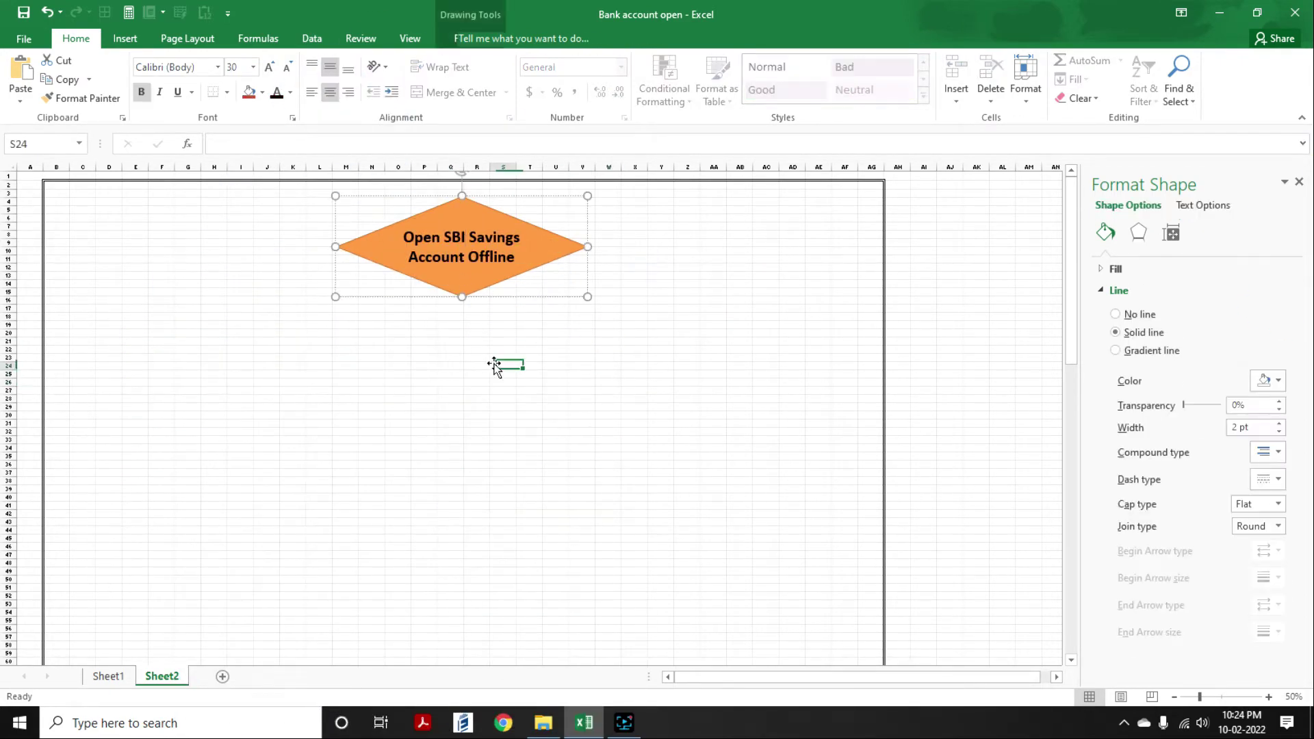
click(503, 366)
- Draw a flowchart Alternate Process box about 1.7" high and 11.6" wide below the diamond and apply the solid teal theme style
click(126, 39)
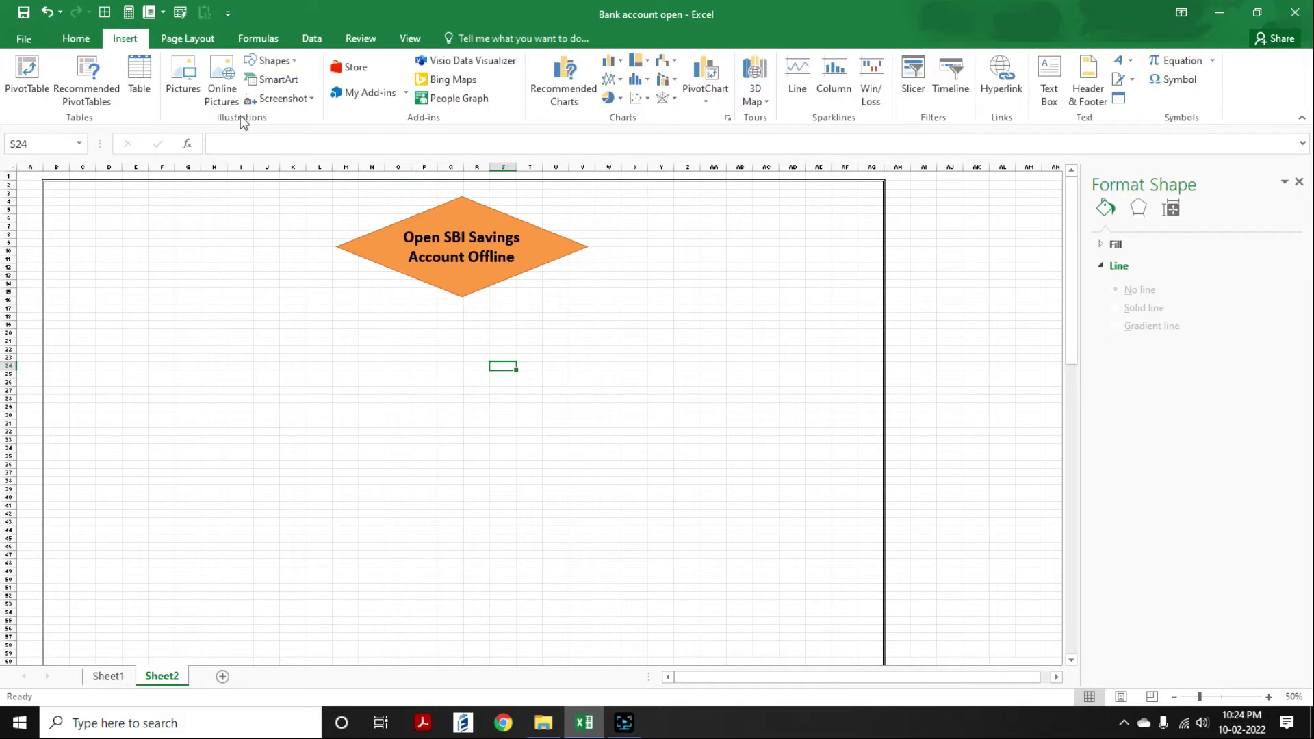
click(273, 60)
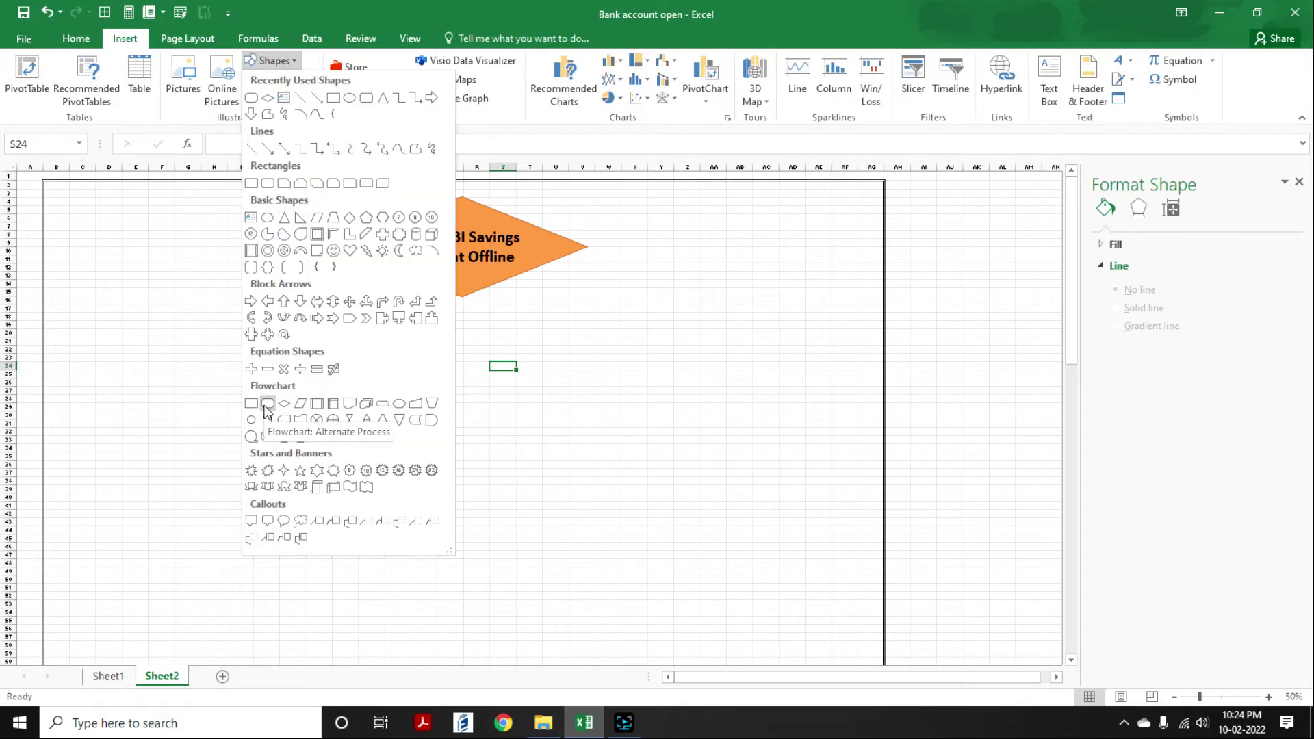
click(267, 405)
drag(243, 331, 698, 398)
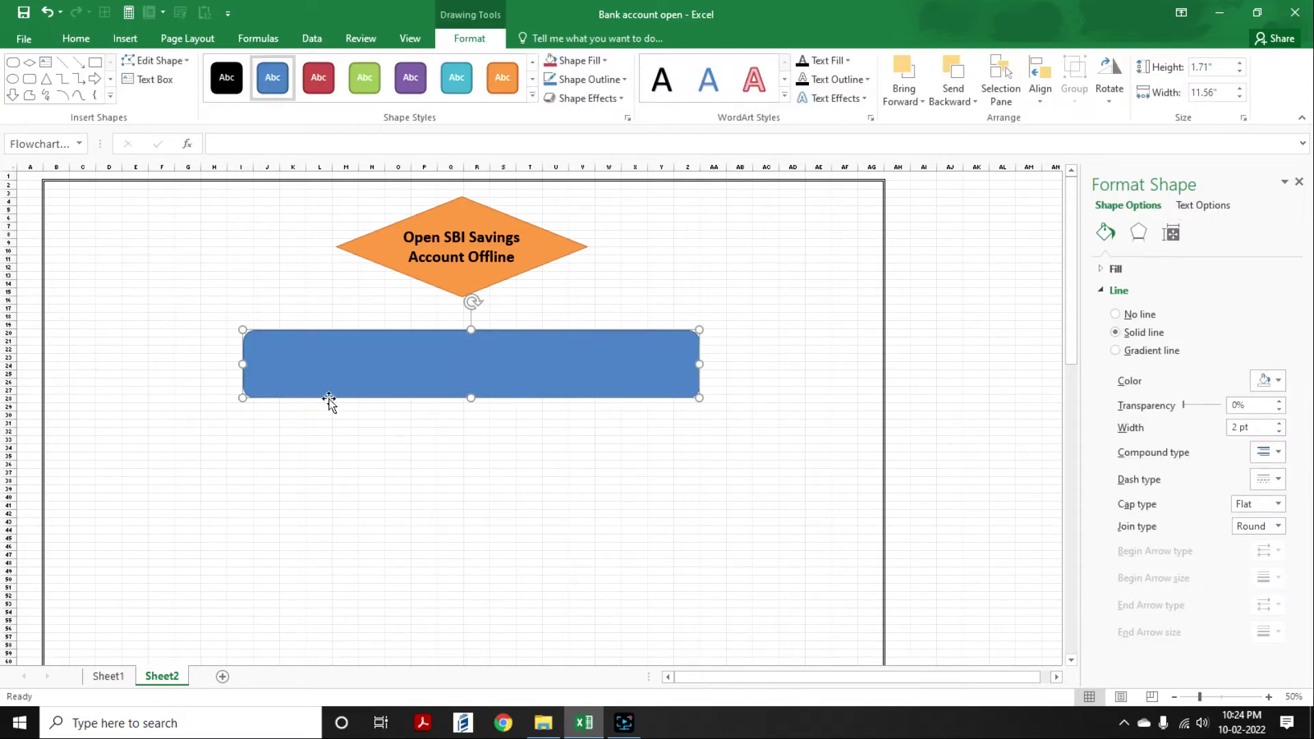
click(533, 100)
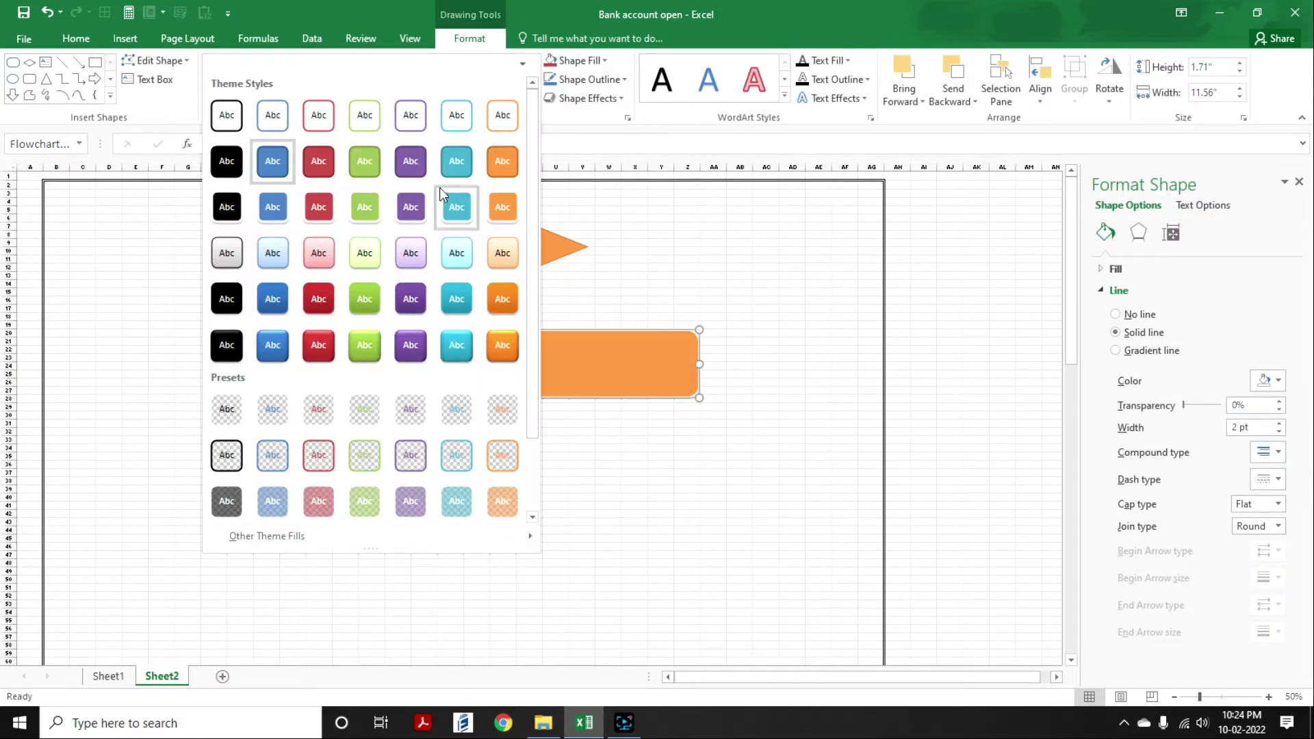
click(452, 168)
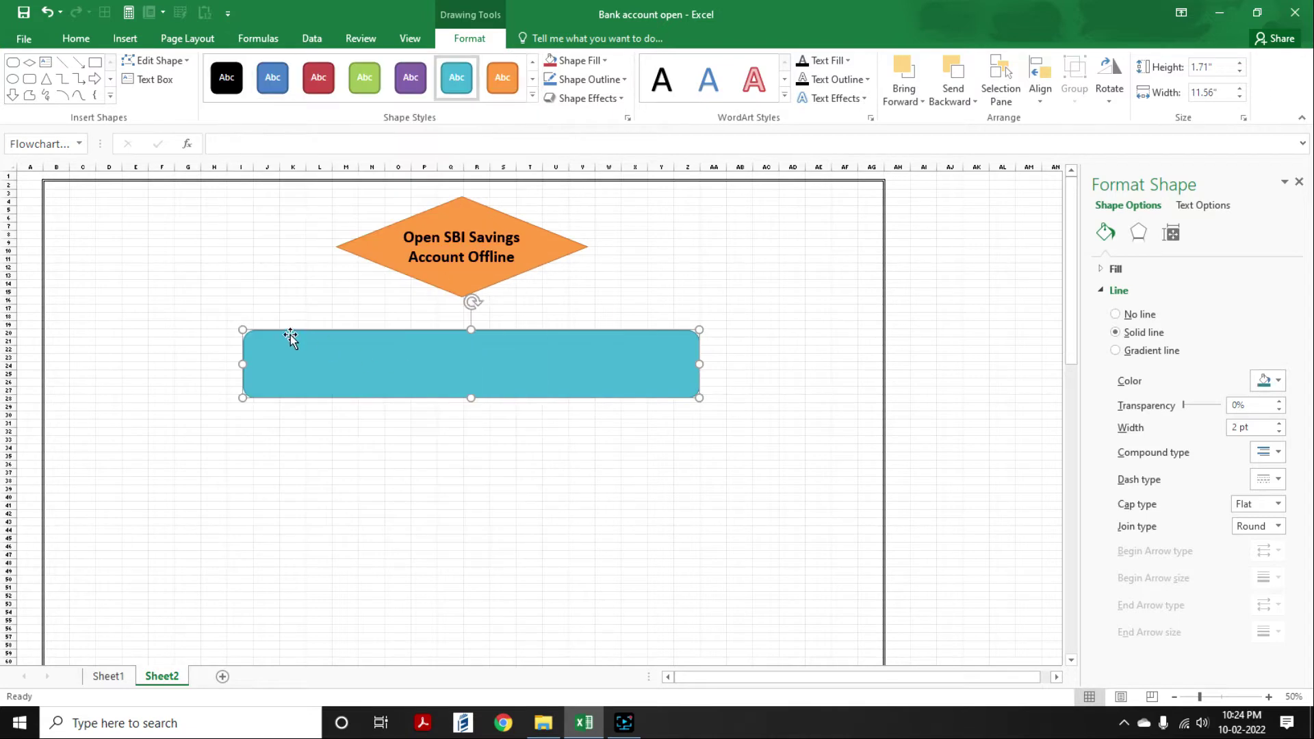
- Start text entry inside the teal box and set its font size to 30
click(267, 369)
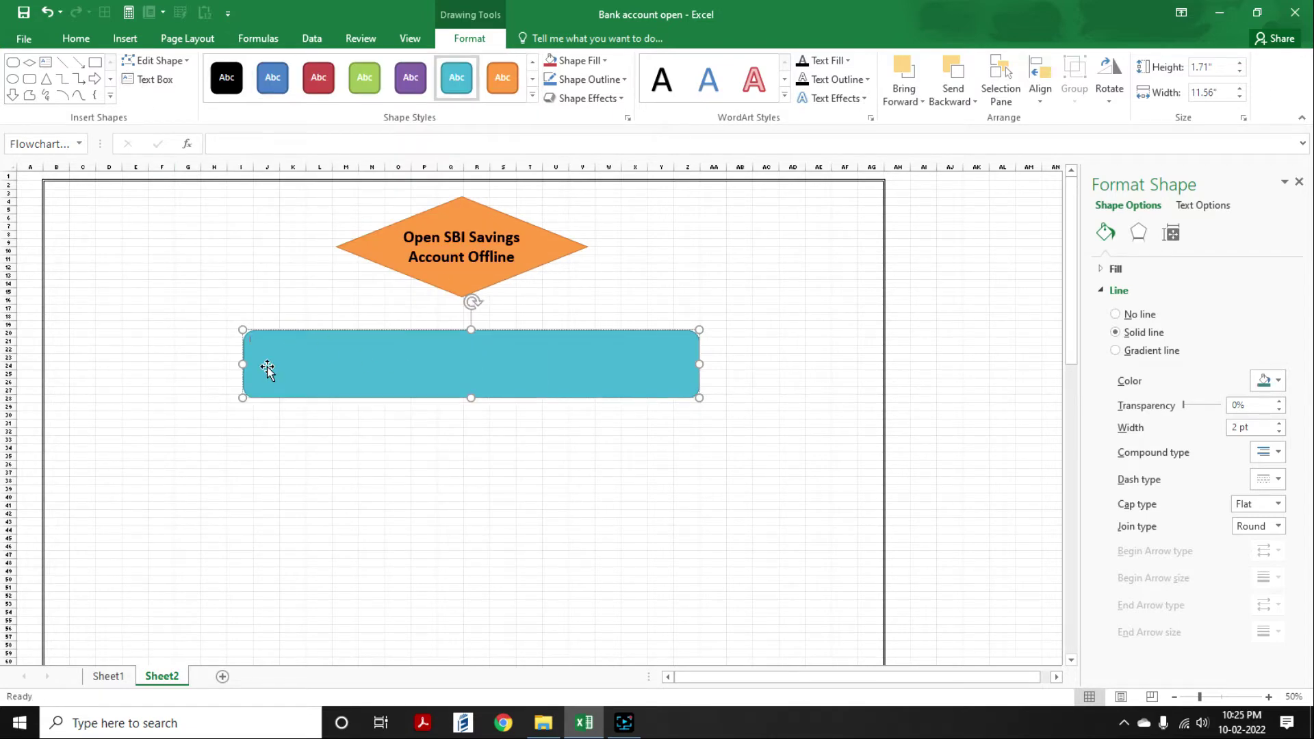
click(76, 38)
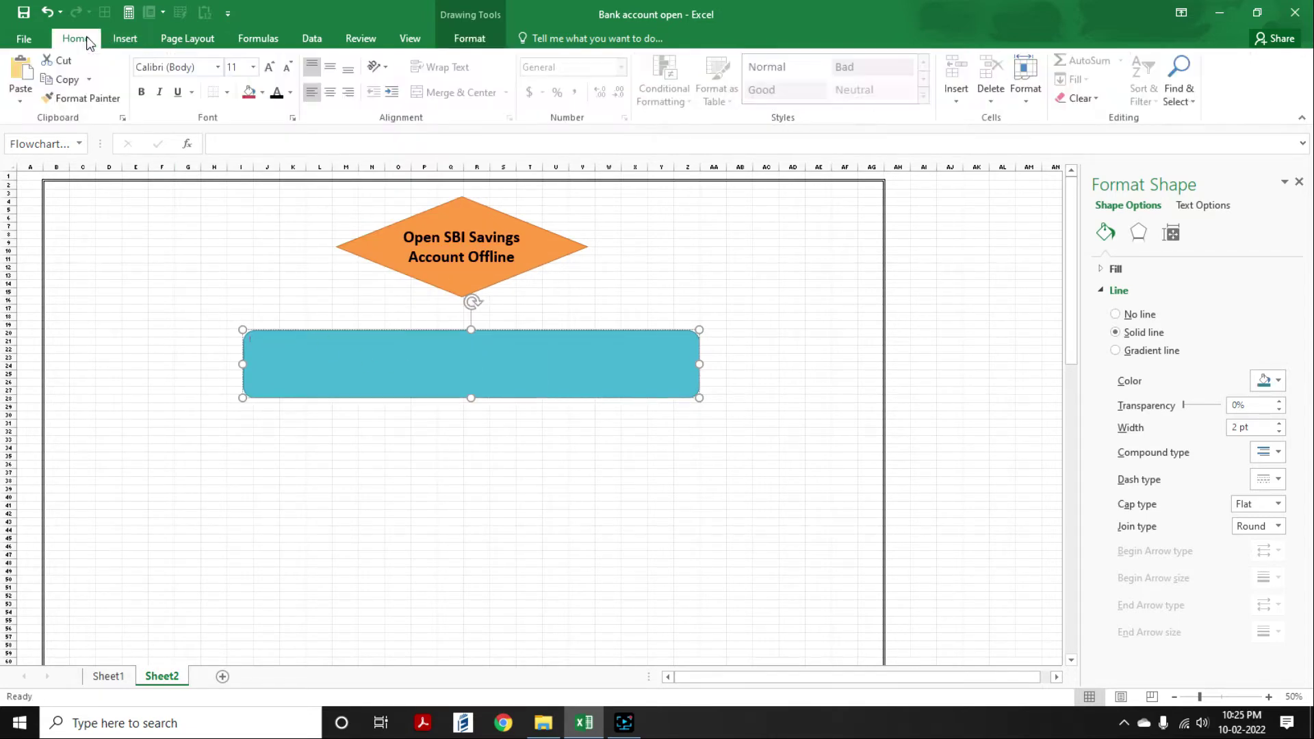
click(236, 67)
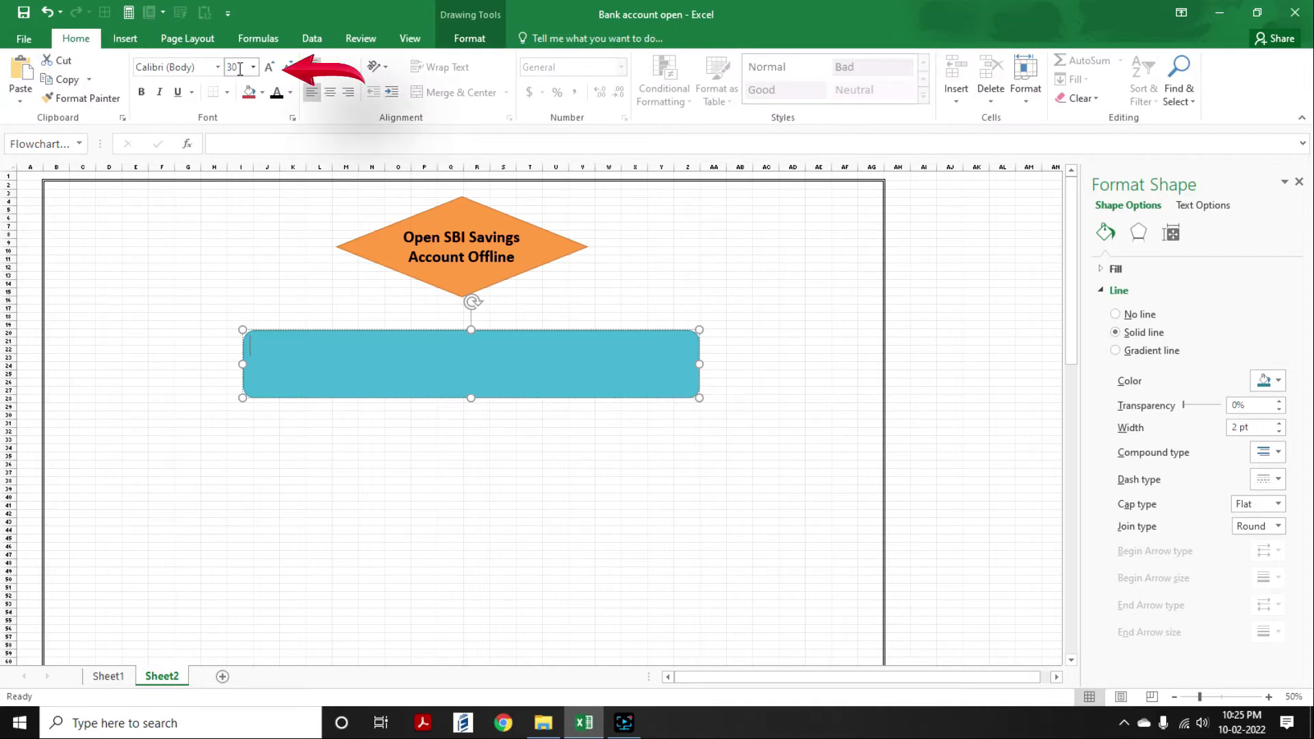
key(Return)
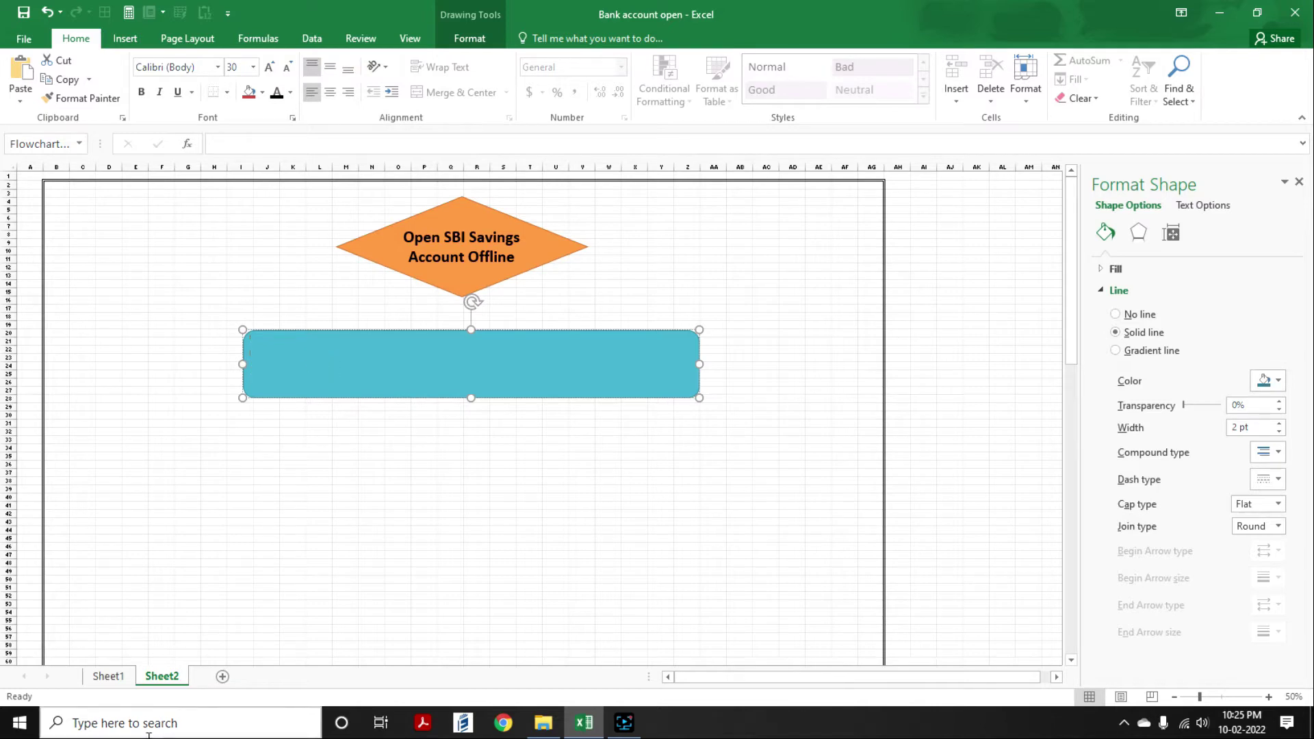
- Copy "Visit the nearest State Bank of India branch" from Sheet1 cell B3 and paste it into the teal box on Sheet2
click(108, 676)
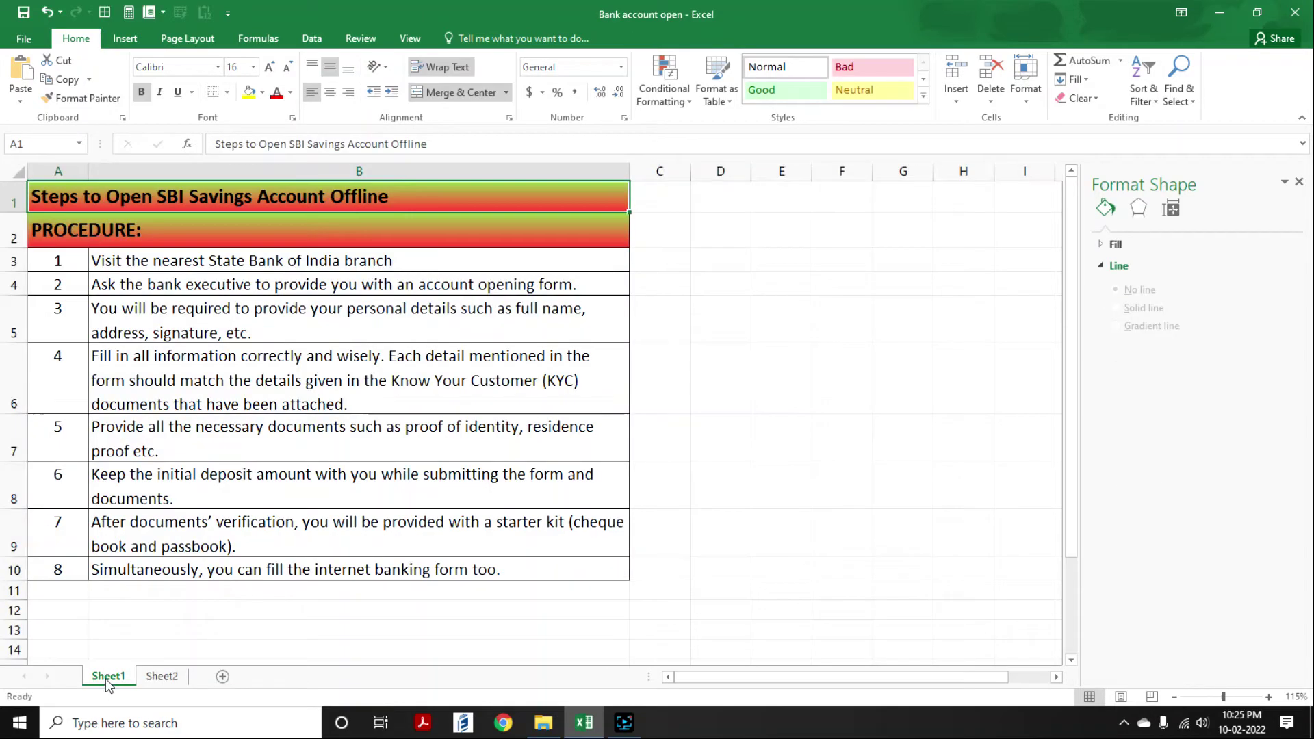
double_click(151, 259)
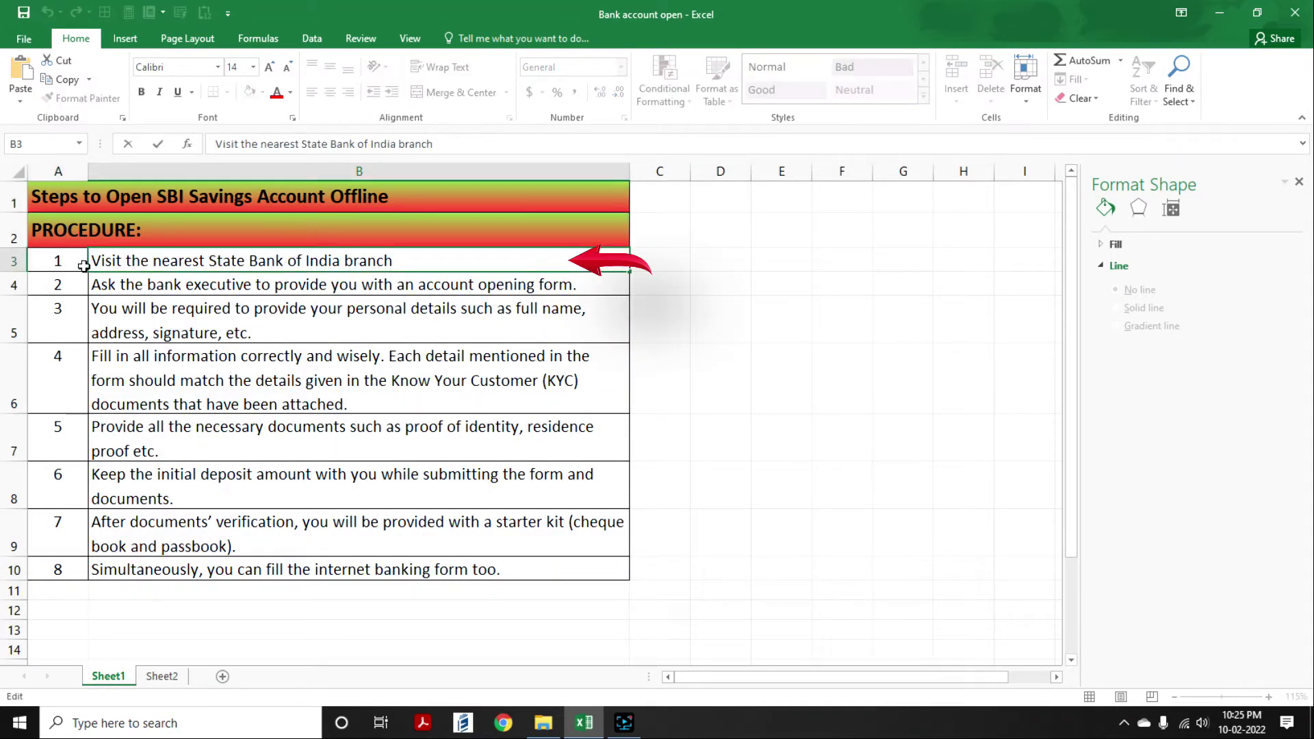
drag(96, 260, 487, 262)
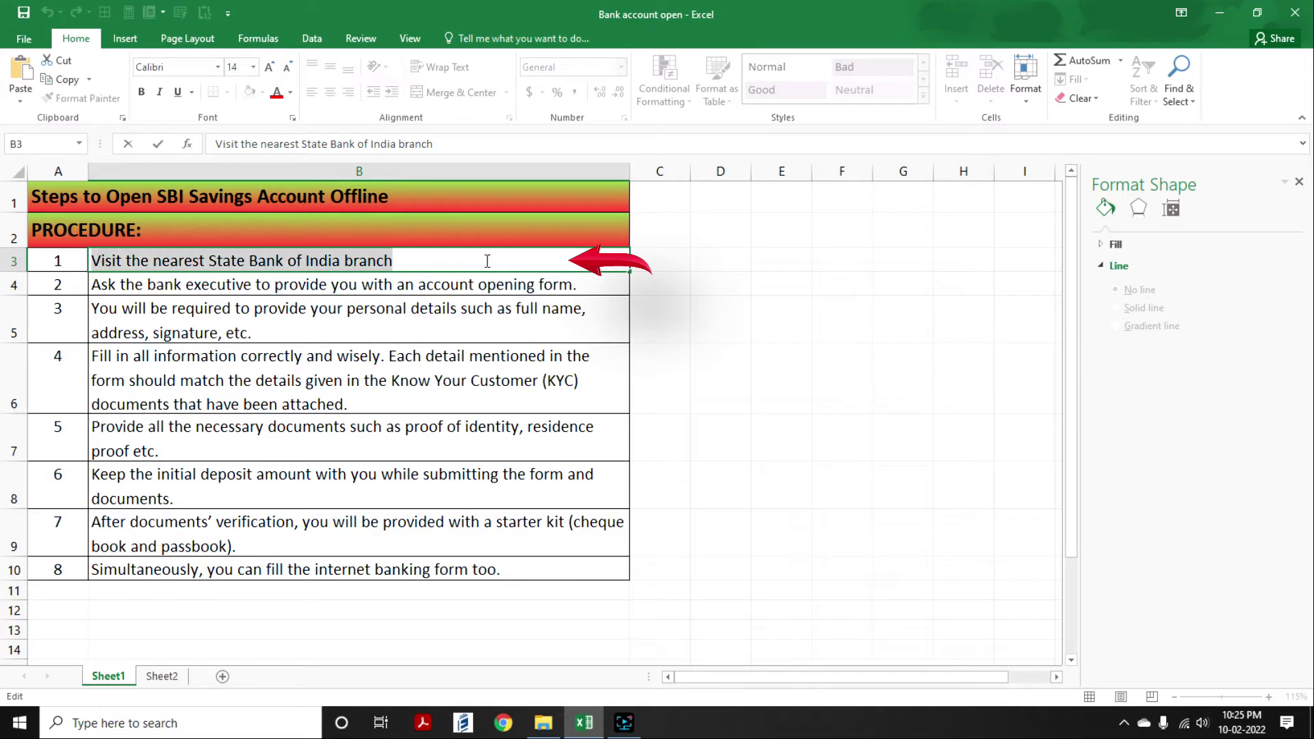
right_click(311, 265)
click(358, 302)
click(161, 677)
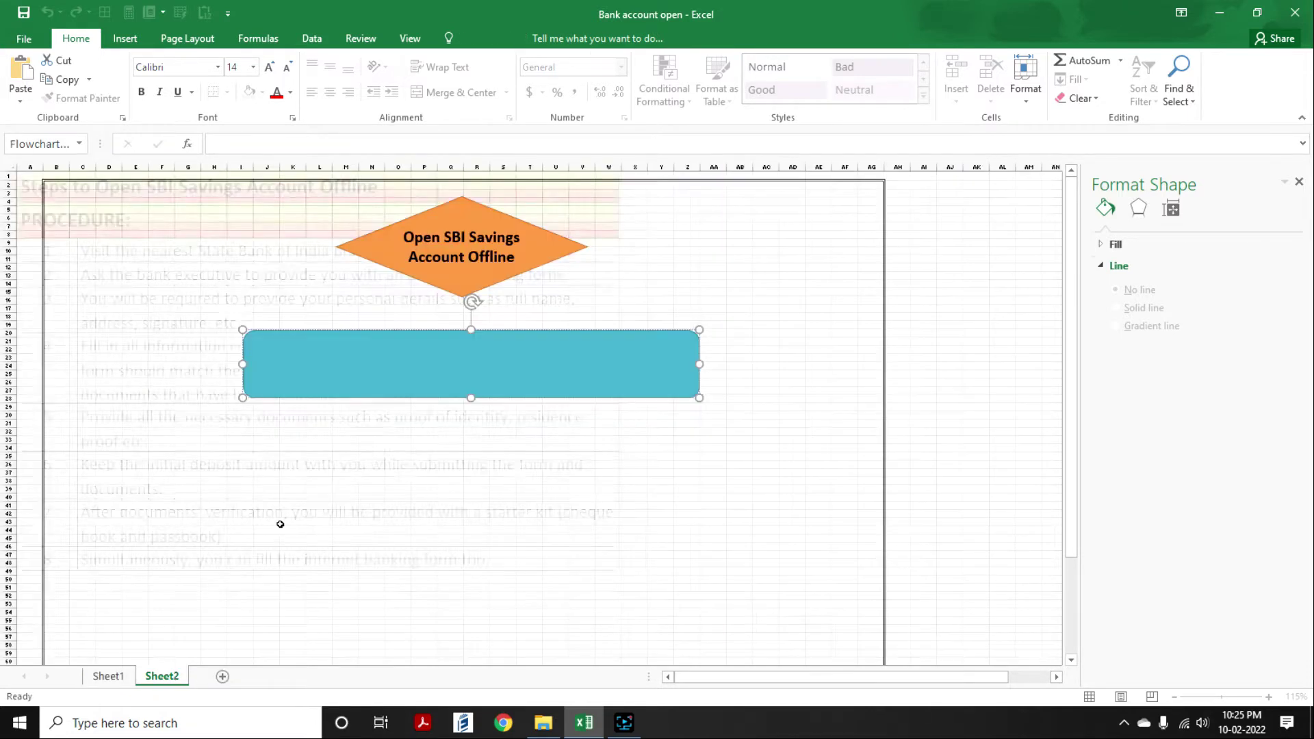
click(429, 367)
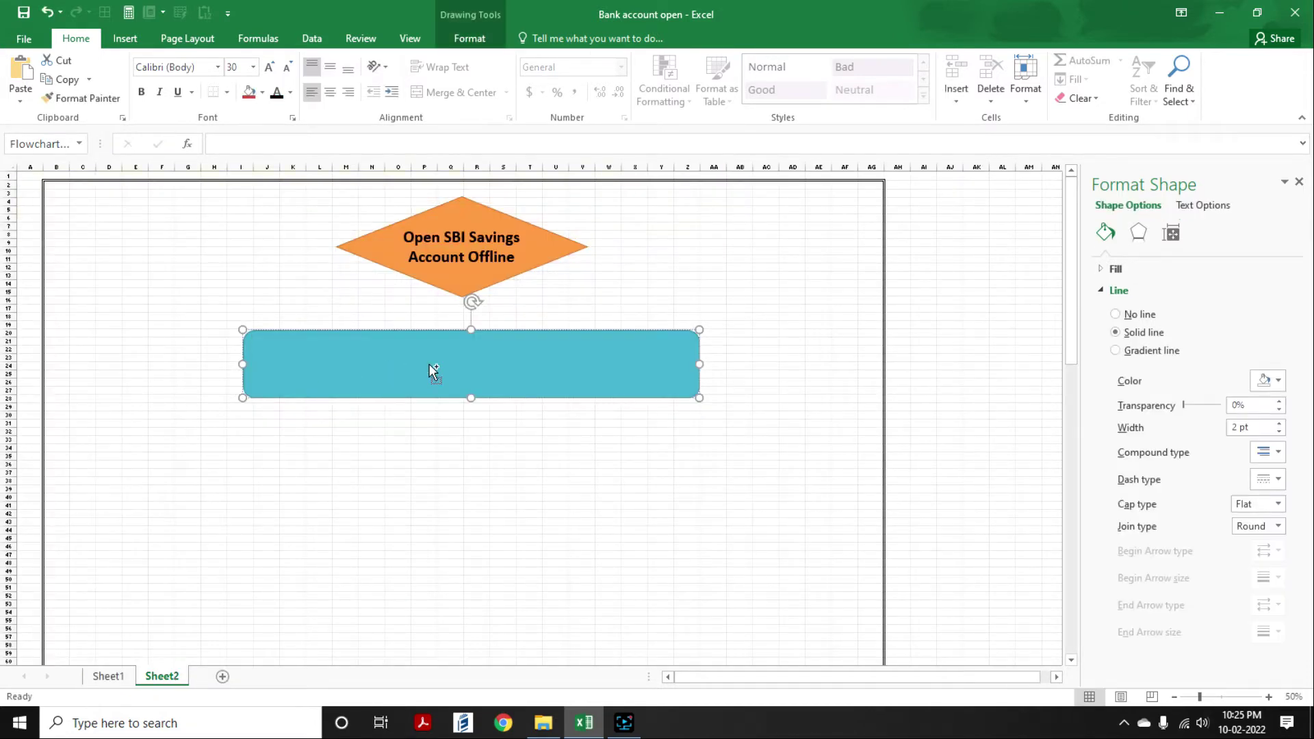
key(ctrl+v)
- Make the teal box's text bold and black, centre it horizontally and vertically, and shrink the box to about 1.2" high and 8.8" wide
triple_click(404, 342)
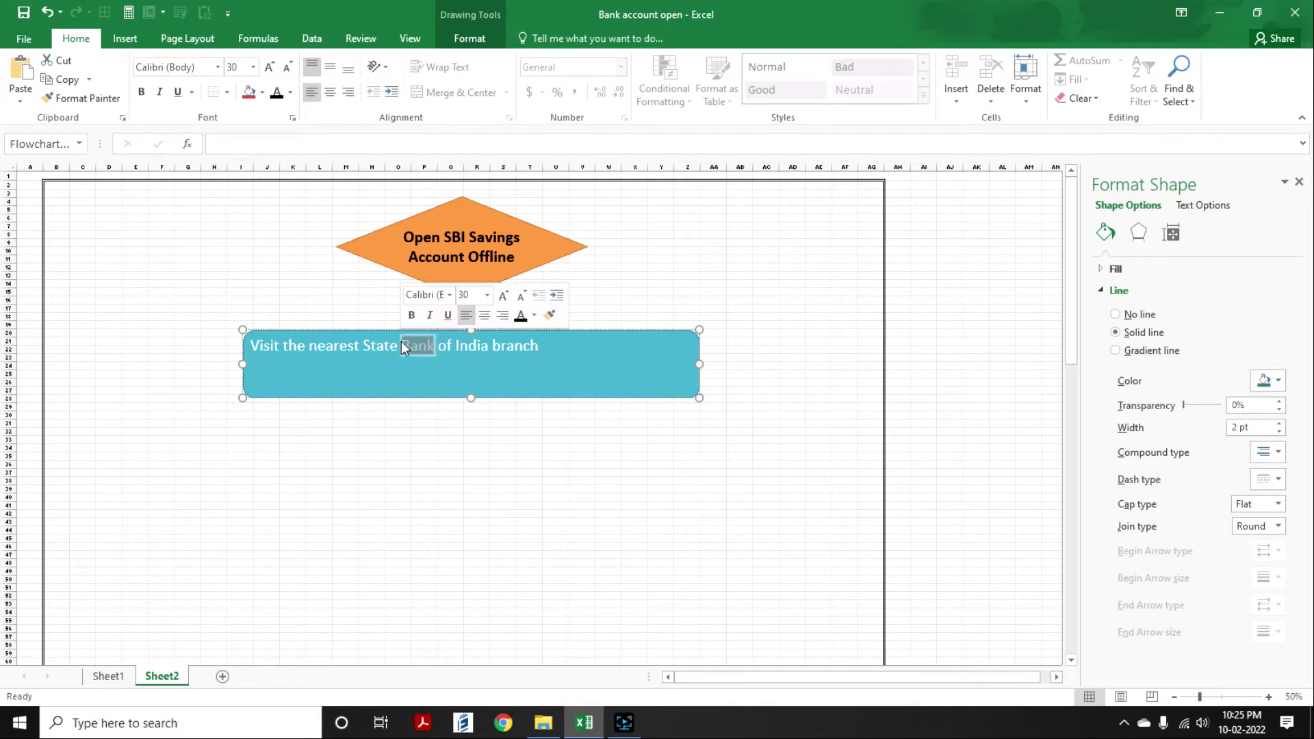
click(278, 98)
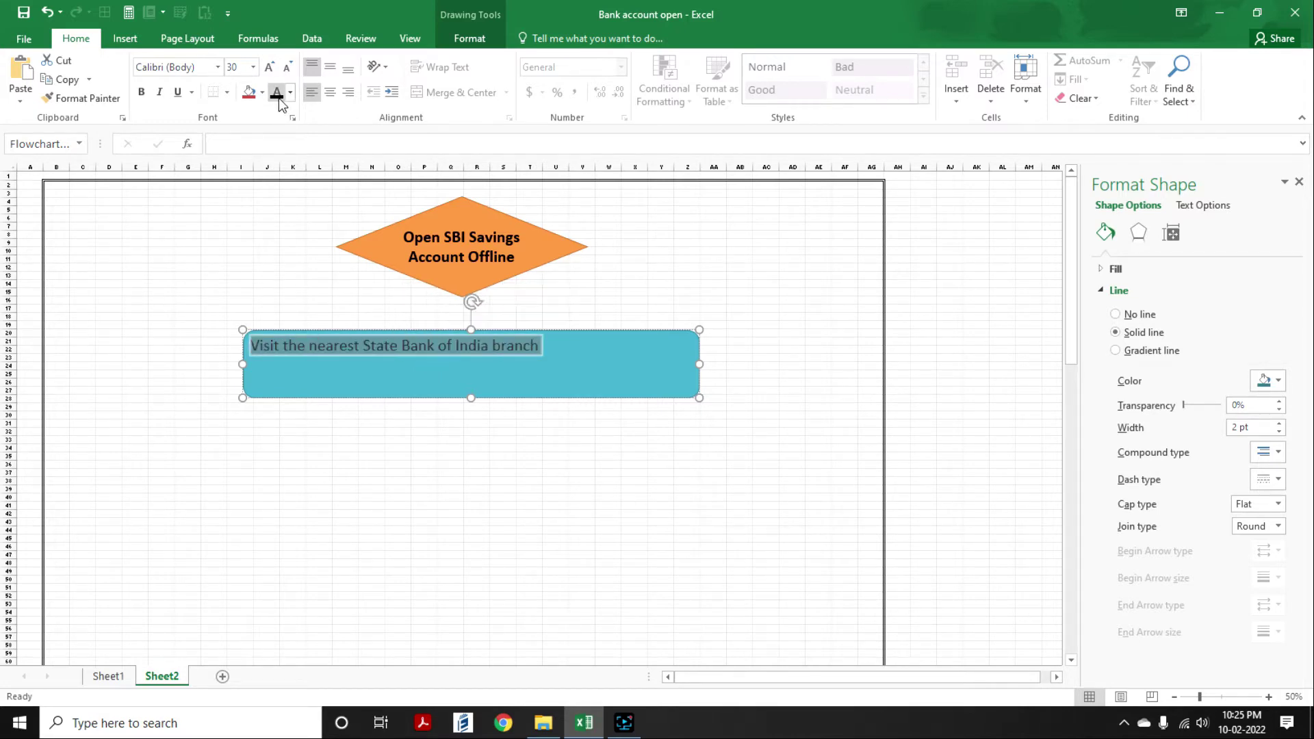
key(ctrl+b)
click(329, 67)
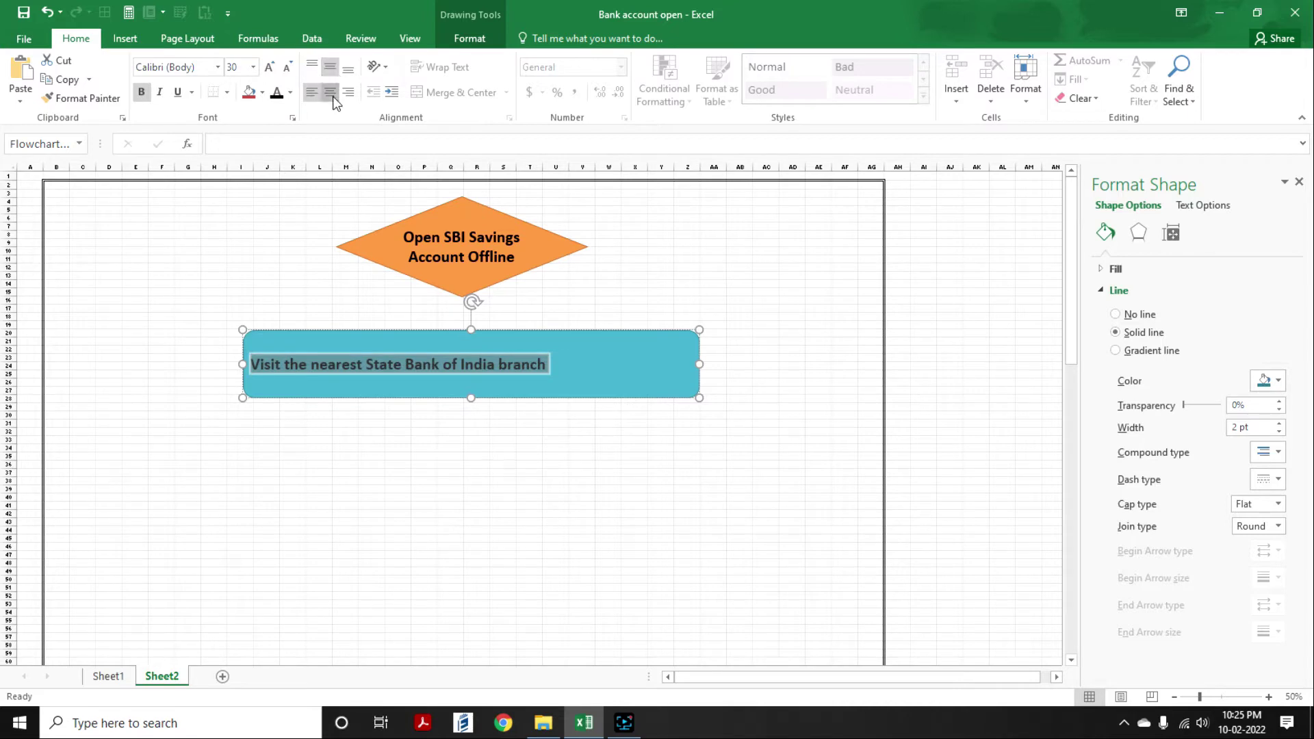
click(329, 92)
drag(699, 398, 644, 388)
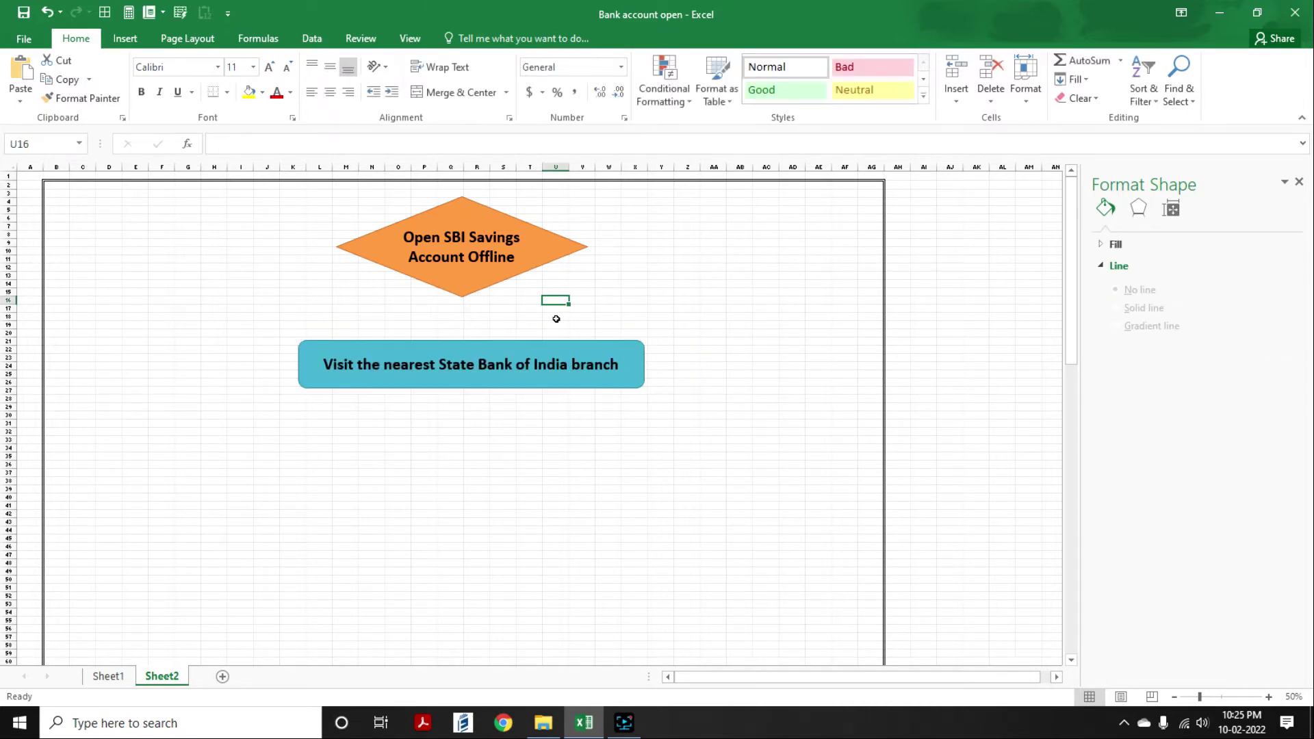
- Draw a straight arrow connector from the diamond's bottom point to the top centre of the teal box
click(423, 364)
click(125, 38)
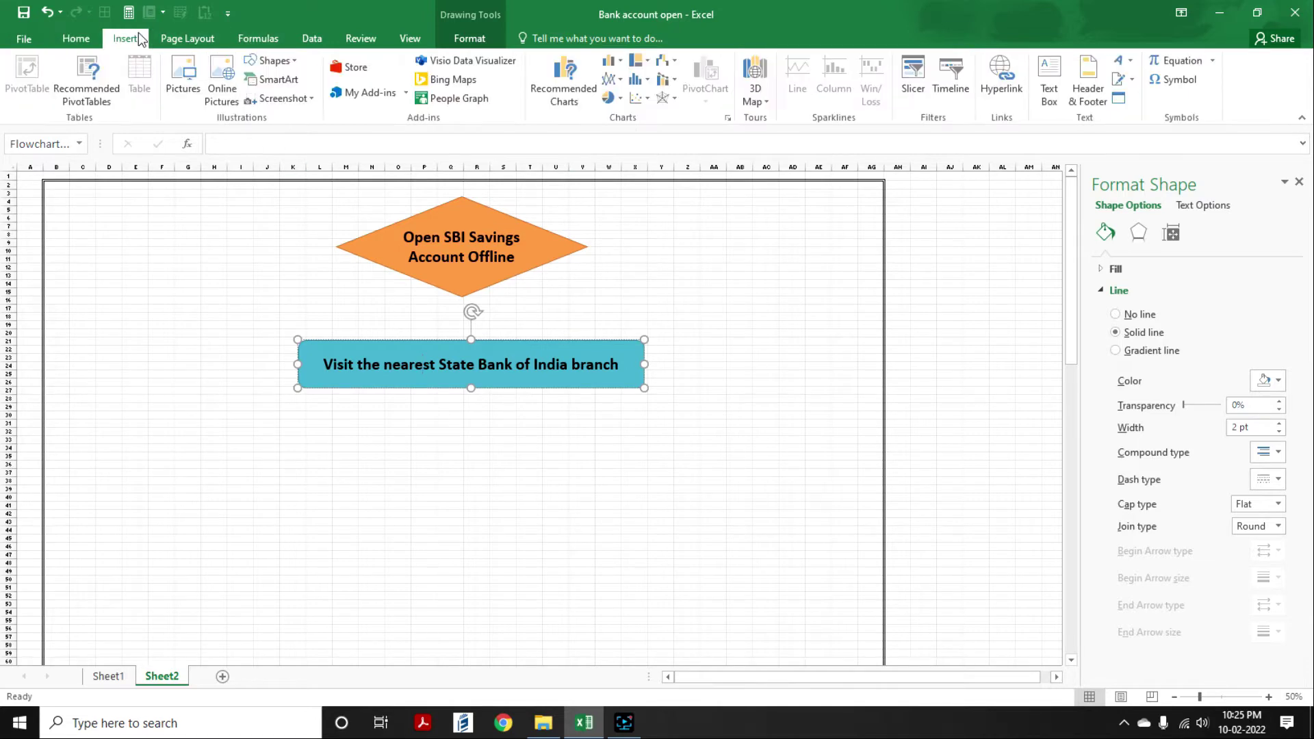
click(275, 60)
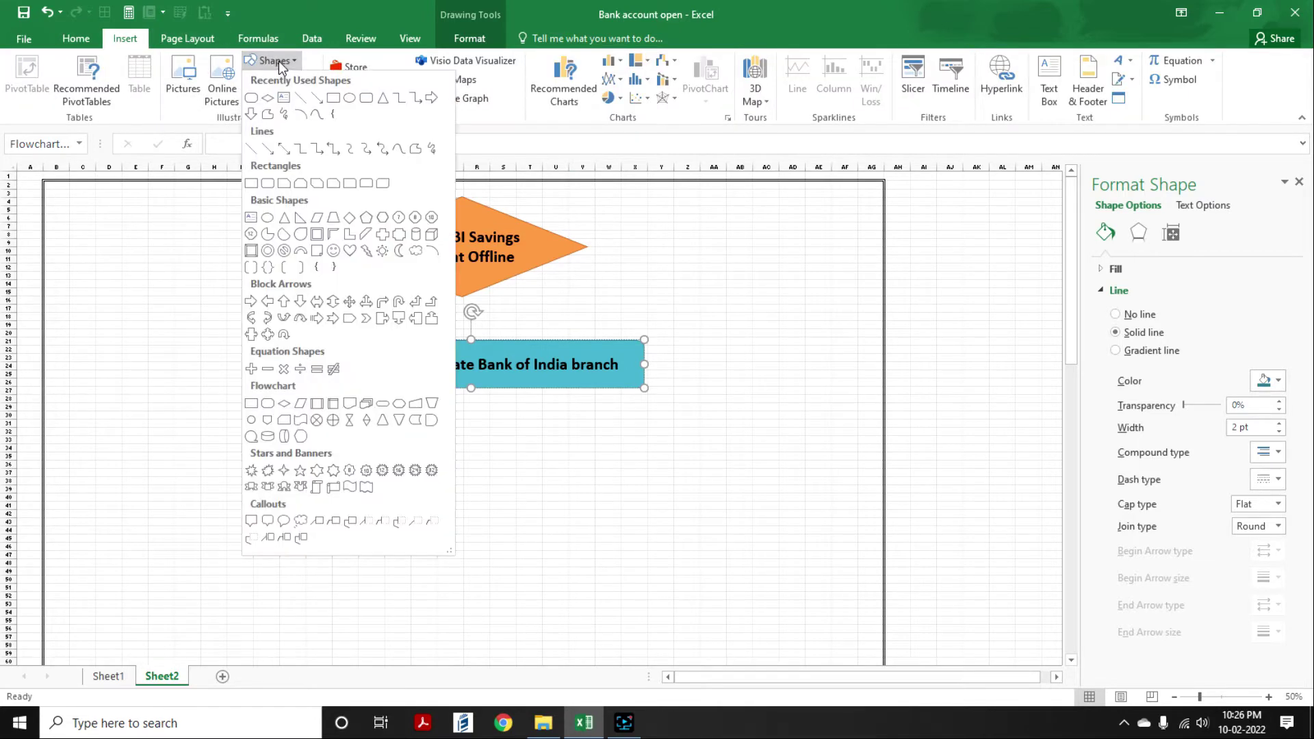
click(268, 149)
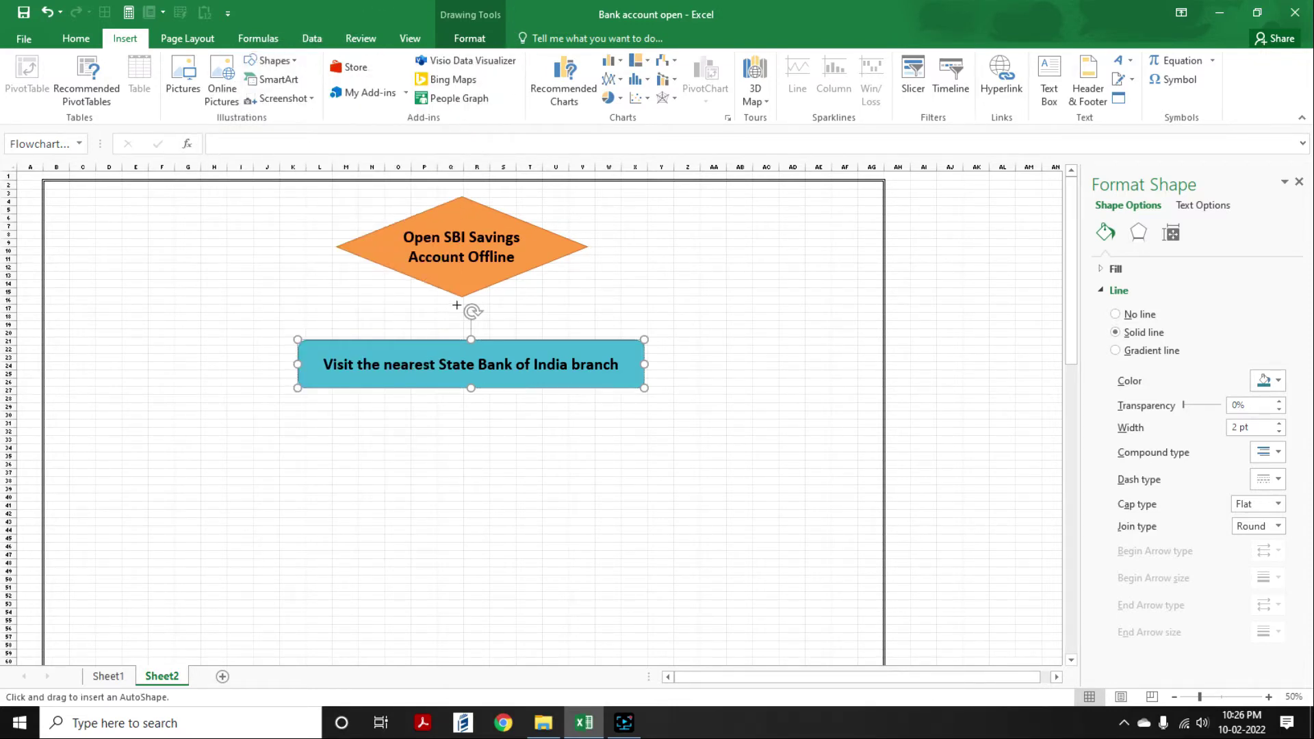
drag(460, 299, 473, 340)
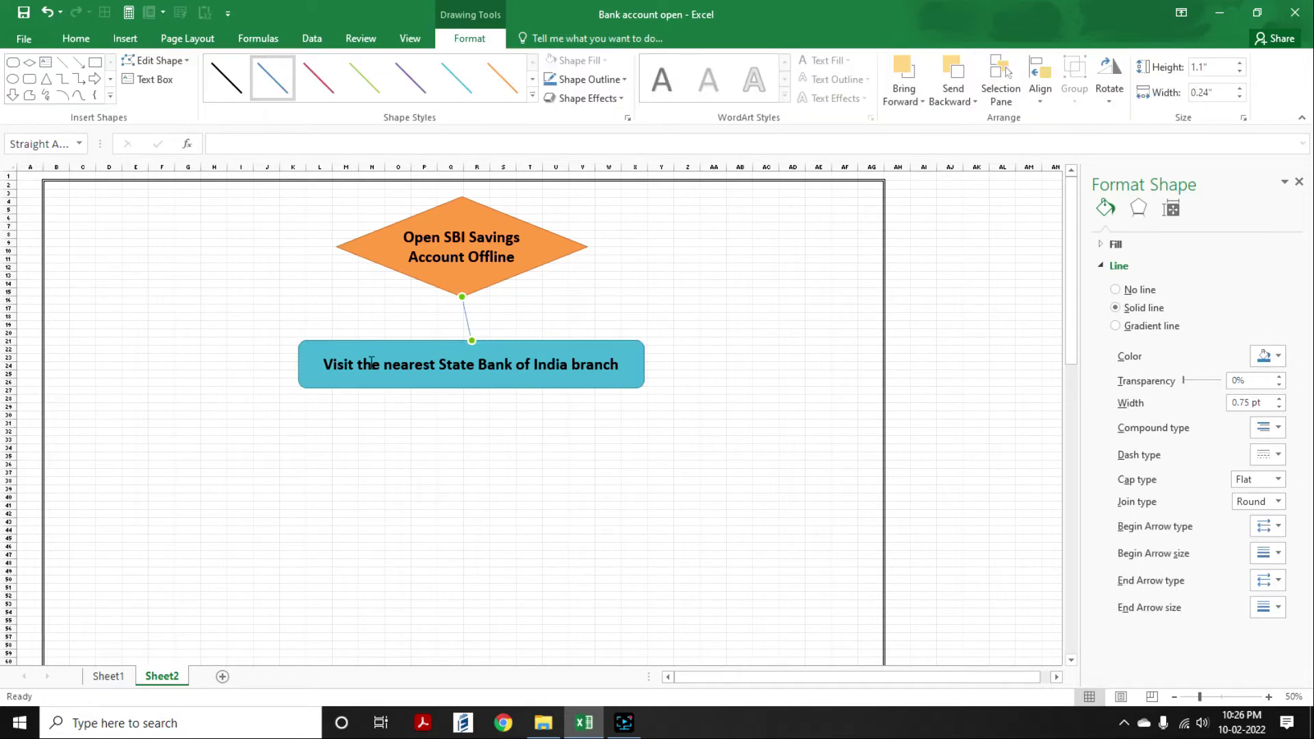
- Detach the arrow's lower end and reconnect it to the top centre of the teal box
click(471, 325)
drag(469, 327, 462, 297)
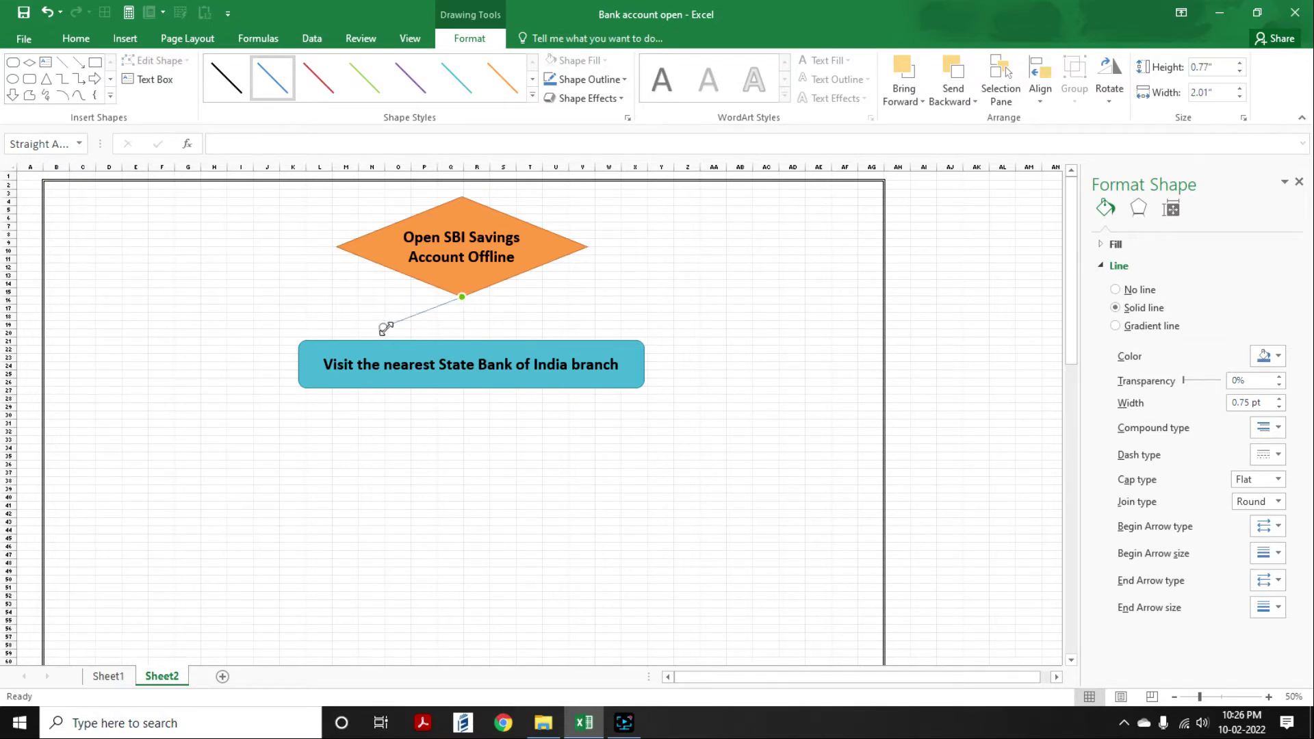
drag(384, 328, 464, 349)
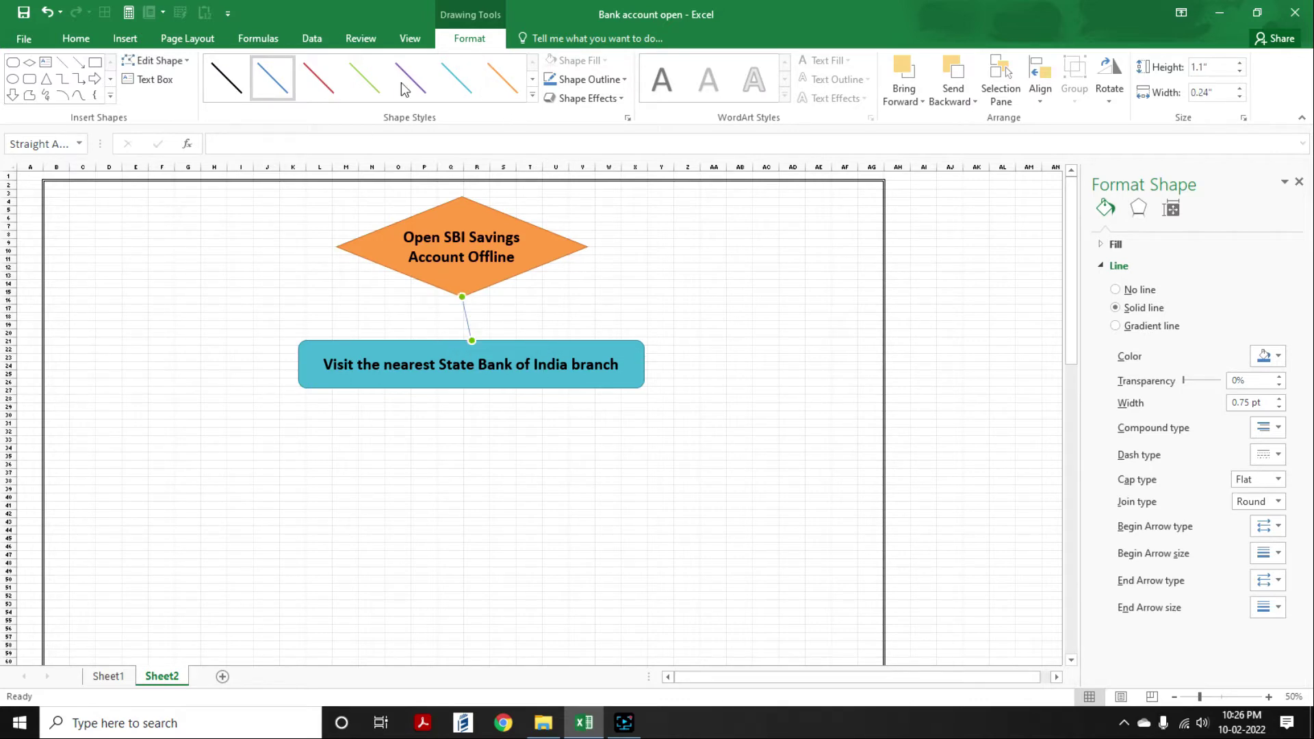
- Apply a thick black theme line style to the arrow and set its line width to 4.25 pt
click(532, 95)
click(225, 207)
click(525, 310)
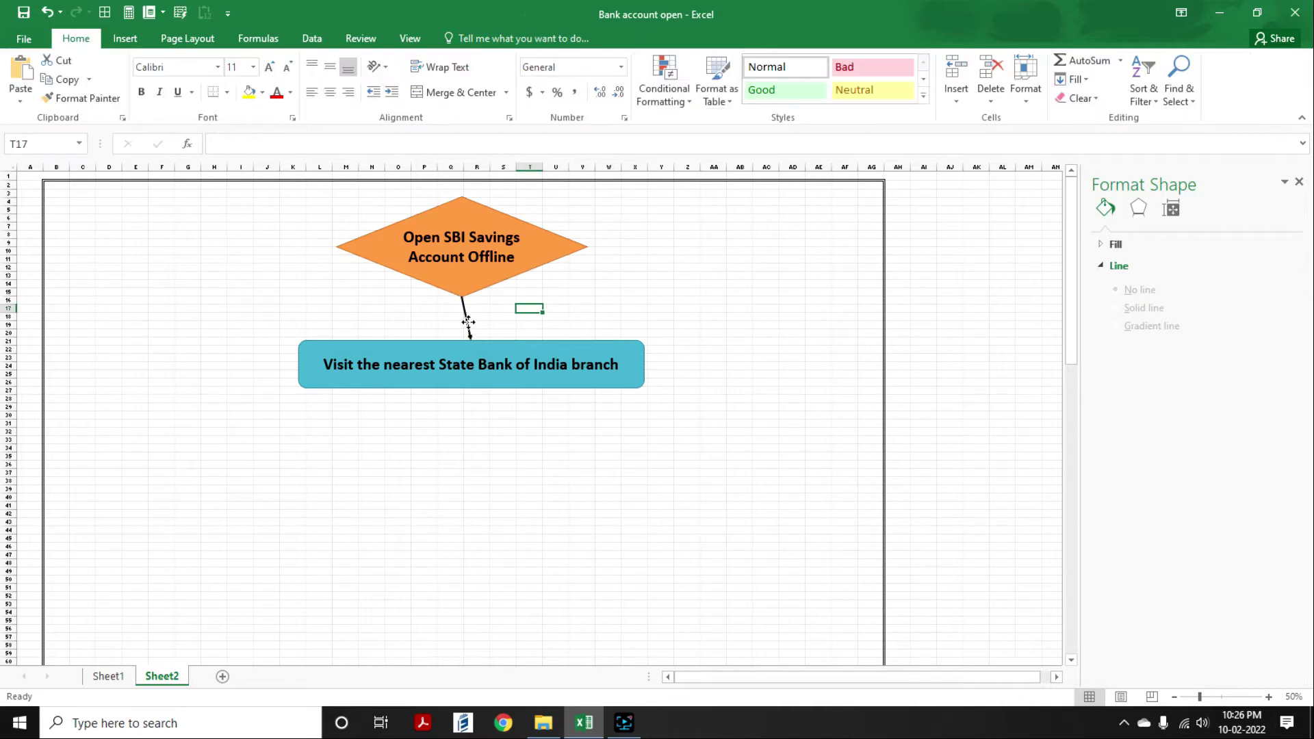
click(464, 325)
click(1279, 399)
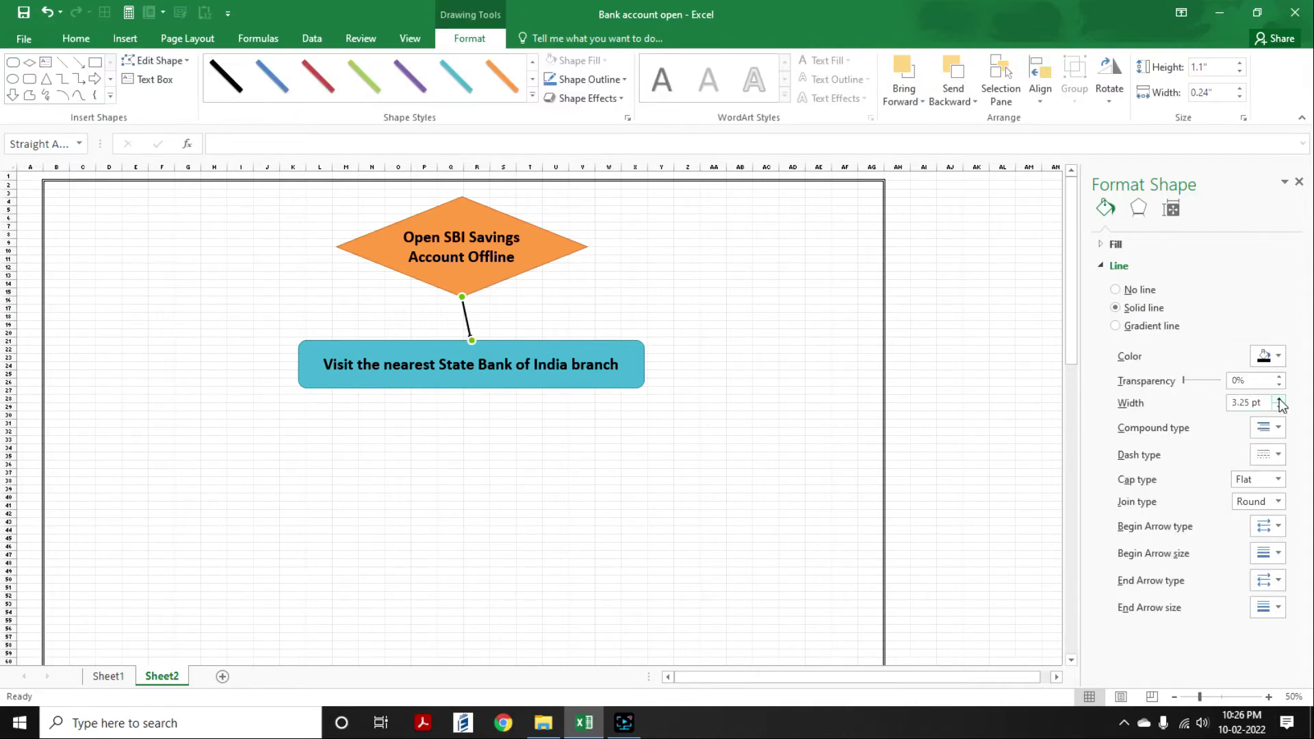
click(1279, 399)
click(1279, 399)
click(1279, 400)
click(528, 487)
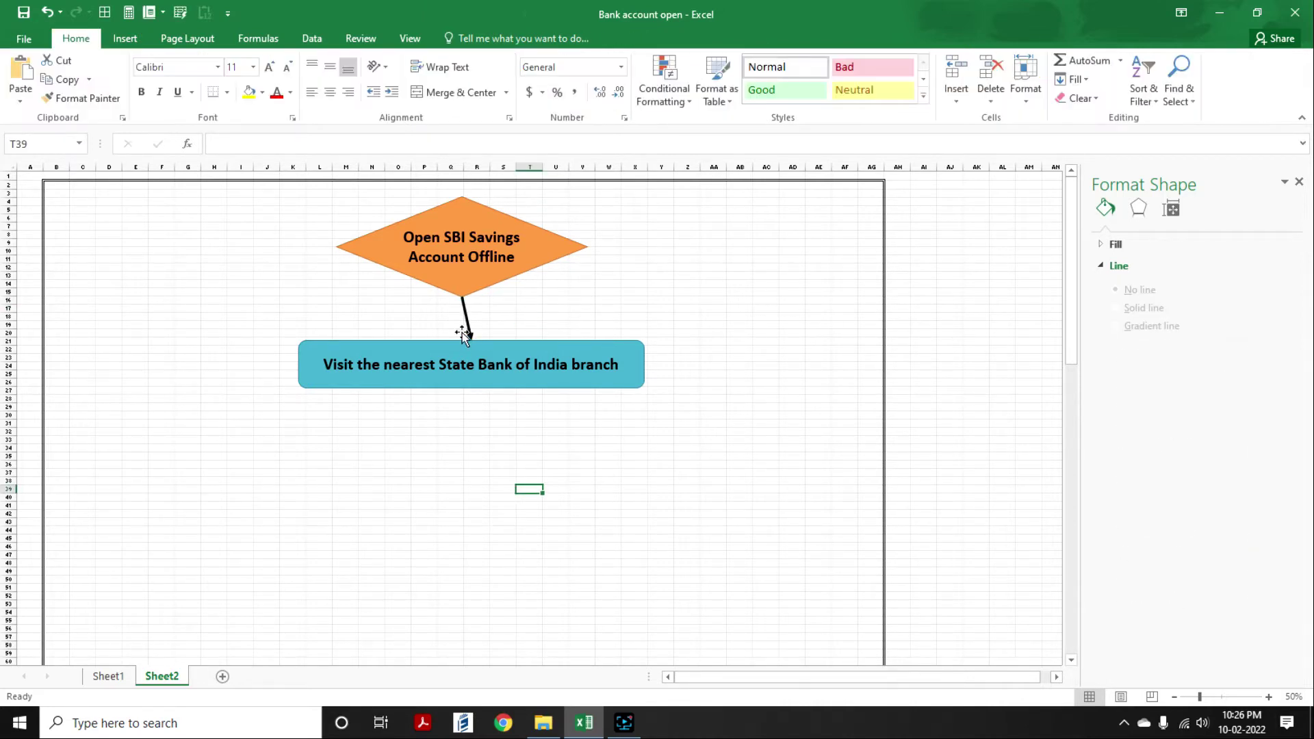
- Move the teal box slightly down and sideways to centre it under the diamond and straighten the arrow
click(553, 351)
mouse_move(553, 350)
mouse_down()
mouse_move(460, 474)
mouse_move(416, 472)
mouse_move(701, 446)
mouse_move(351, 399)
mouse_move(549, 351)
mouse_up()
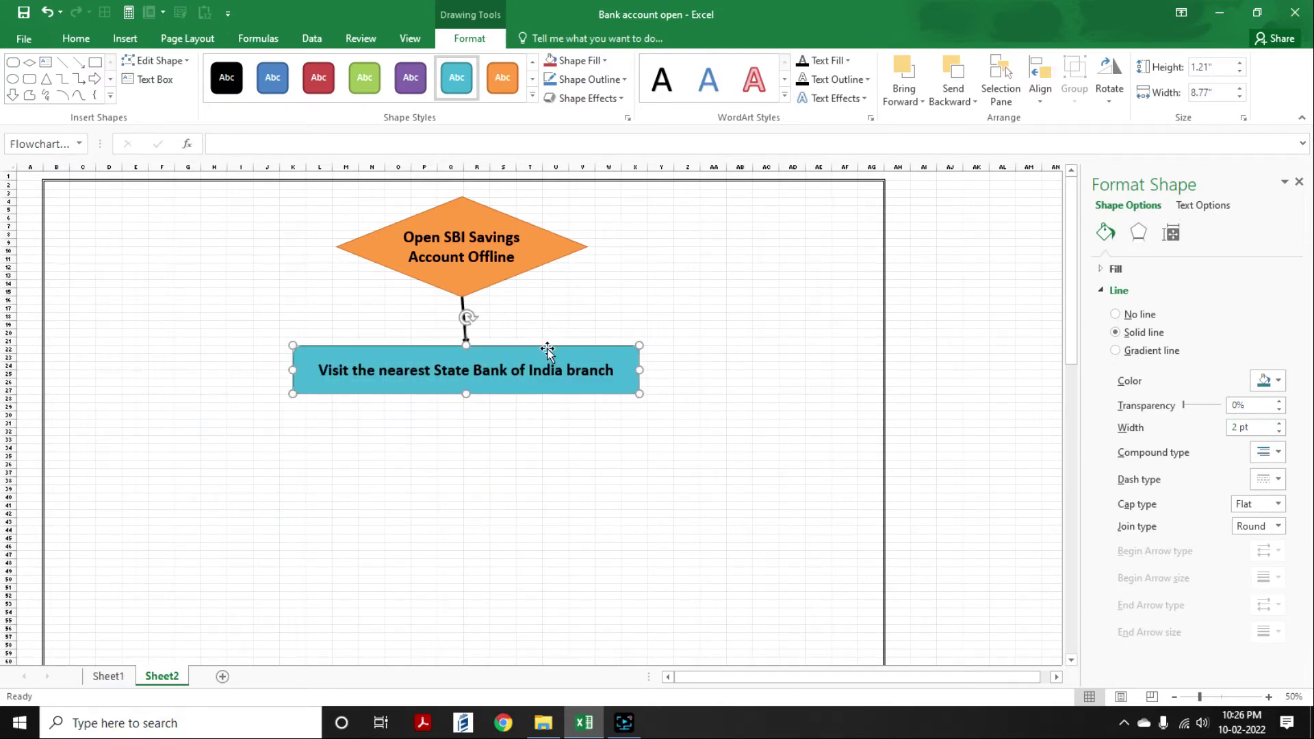
click(627, 477)
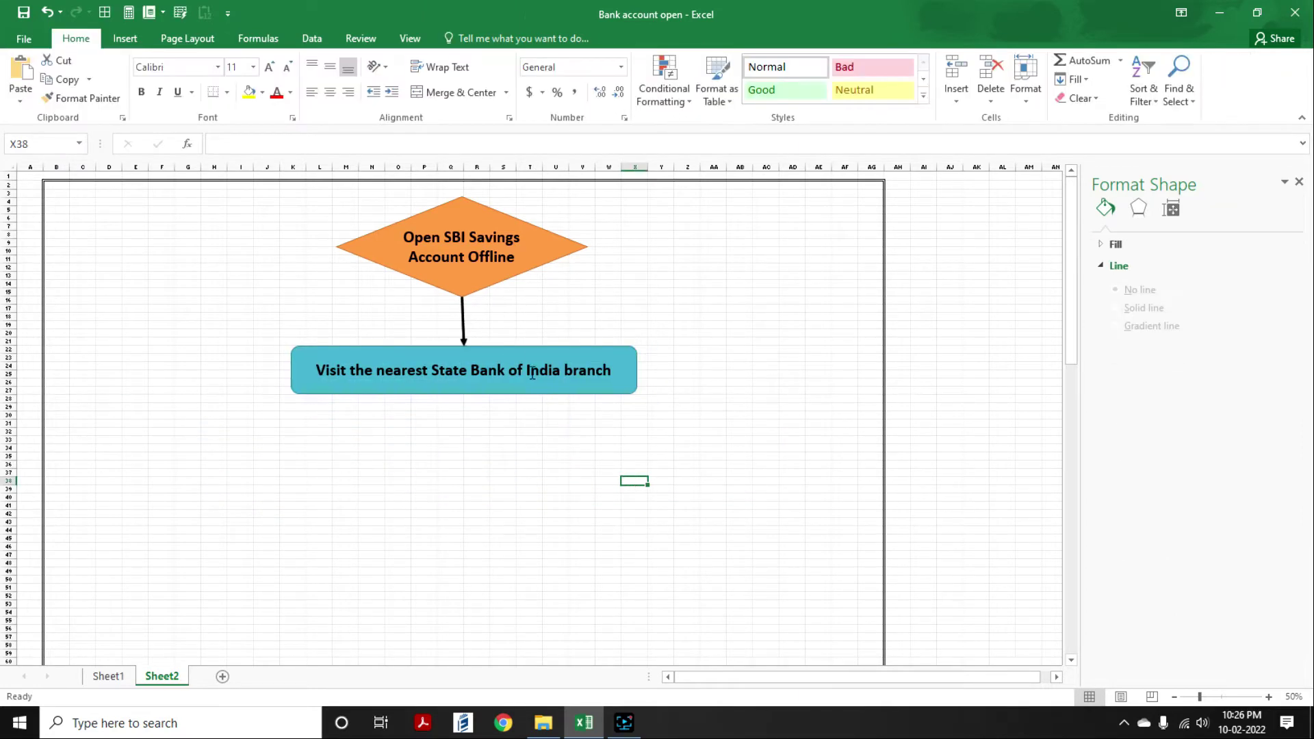
key(ctrl+z)
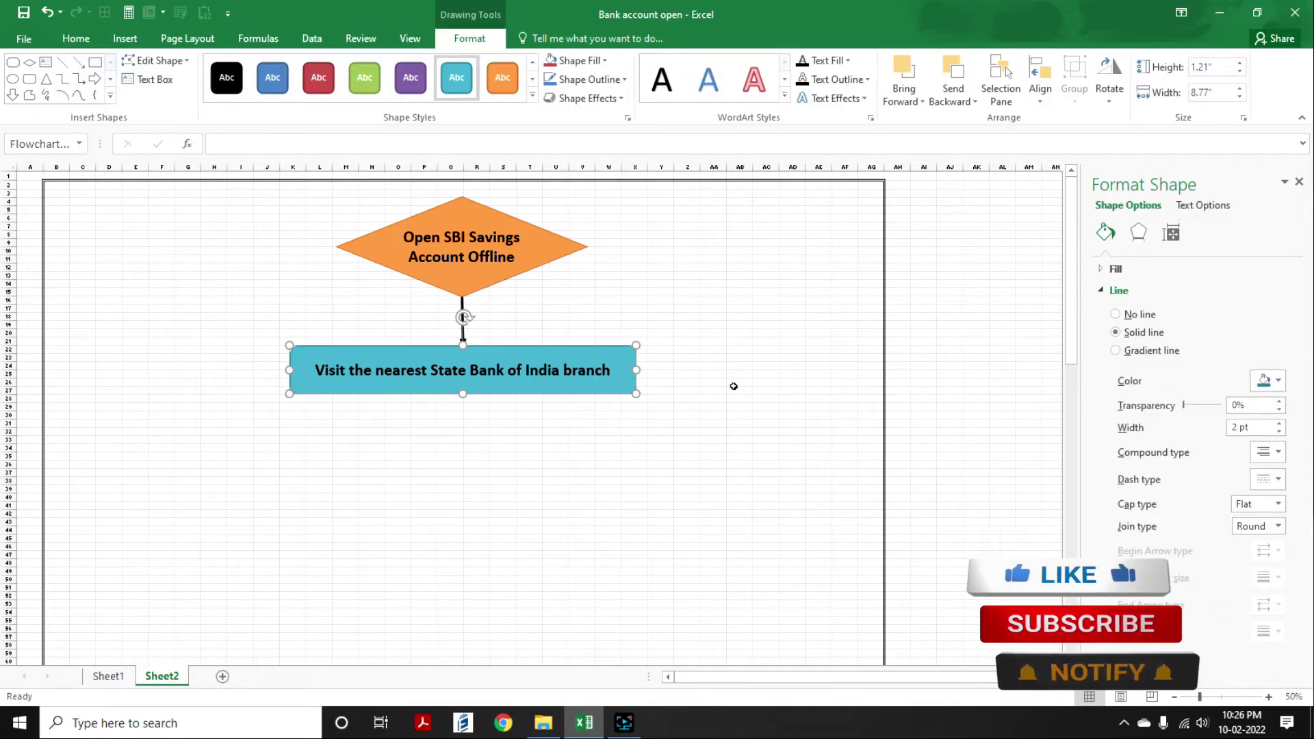
key(Escape)
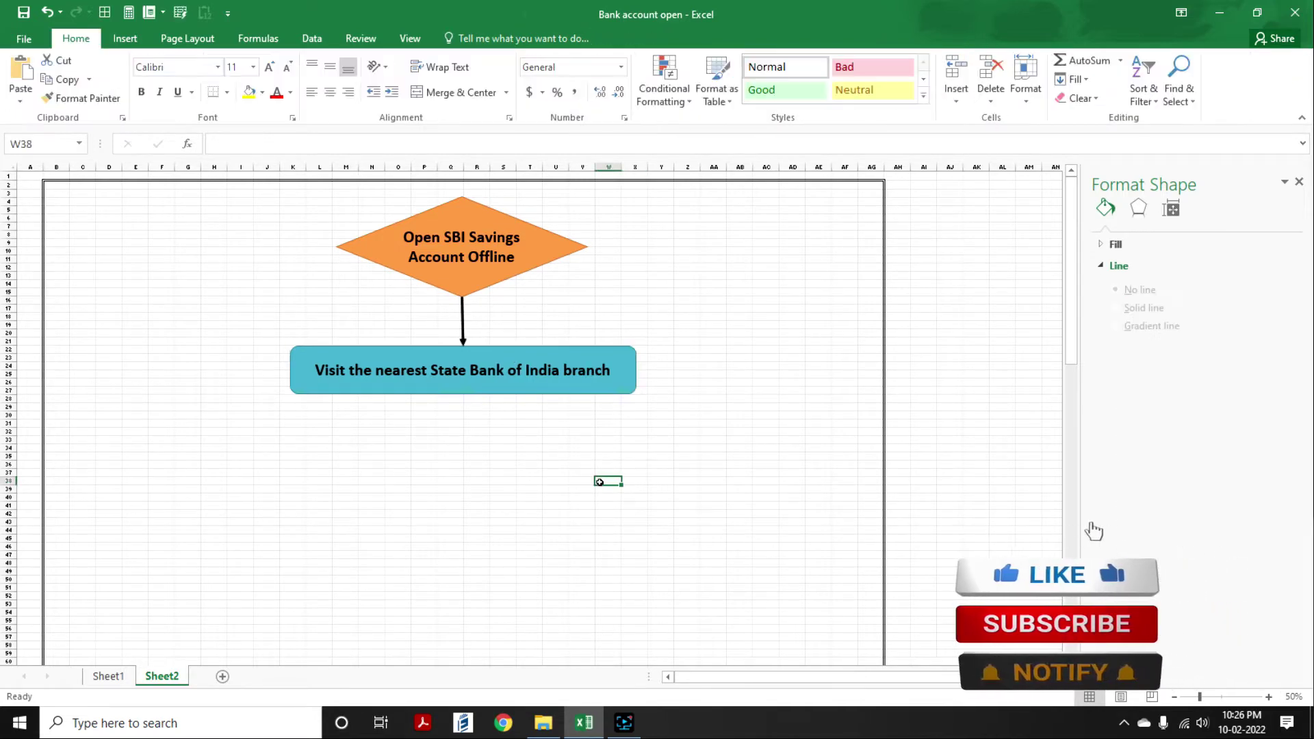
click(482, 347)
click(530, 314)
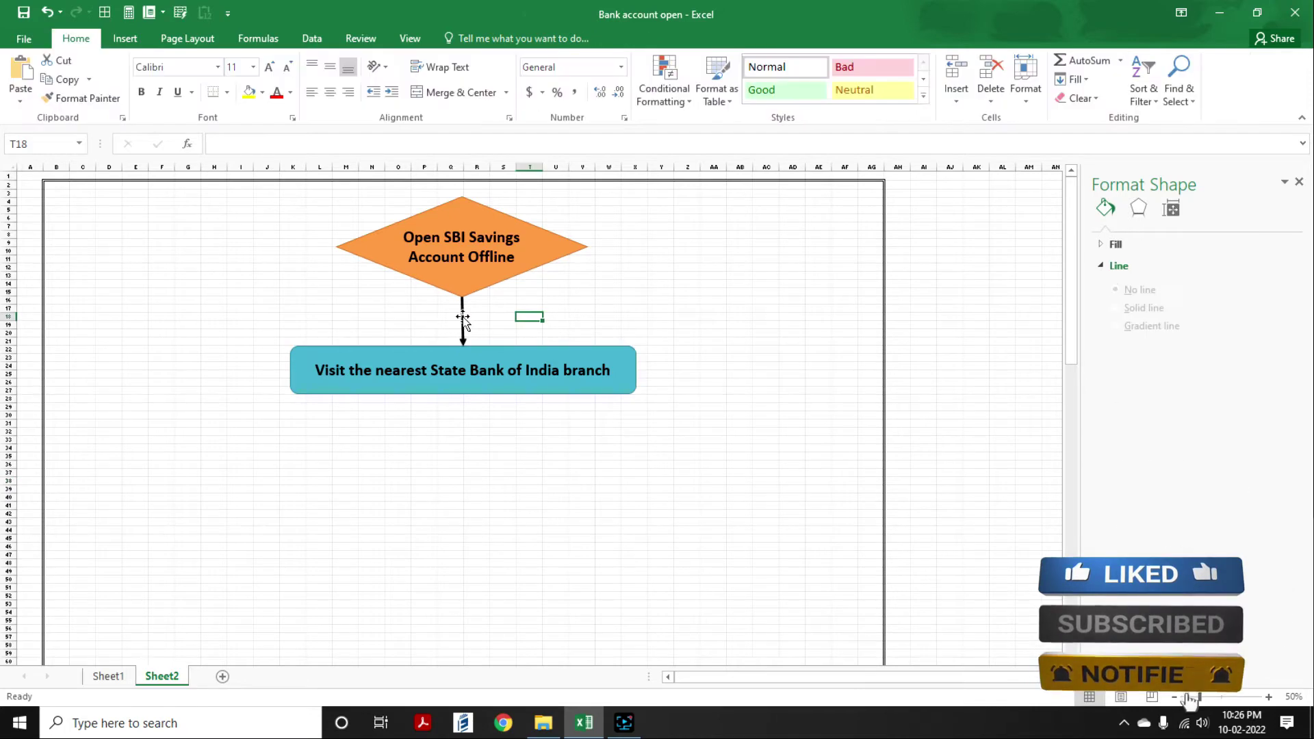
- Duplicate the arrow and teal box together and place the copies directly below the first teal box
click(463, 318)
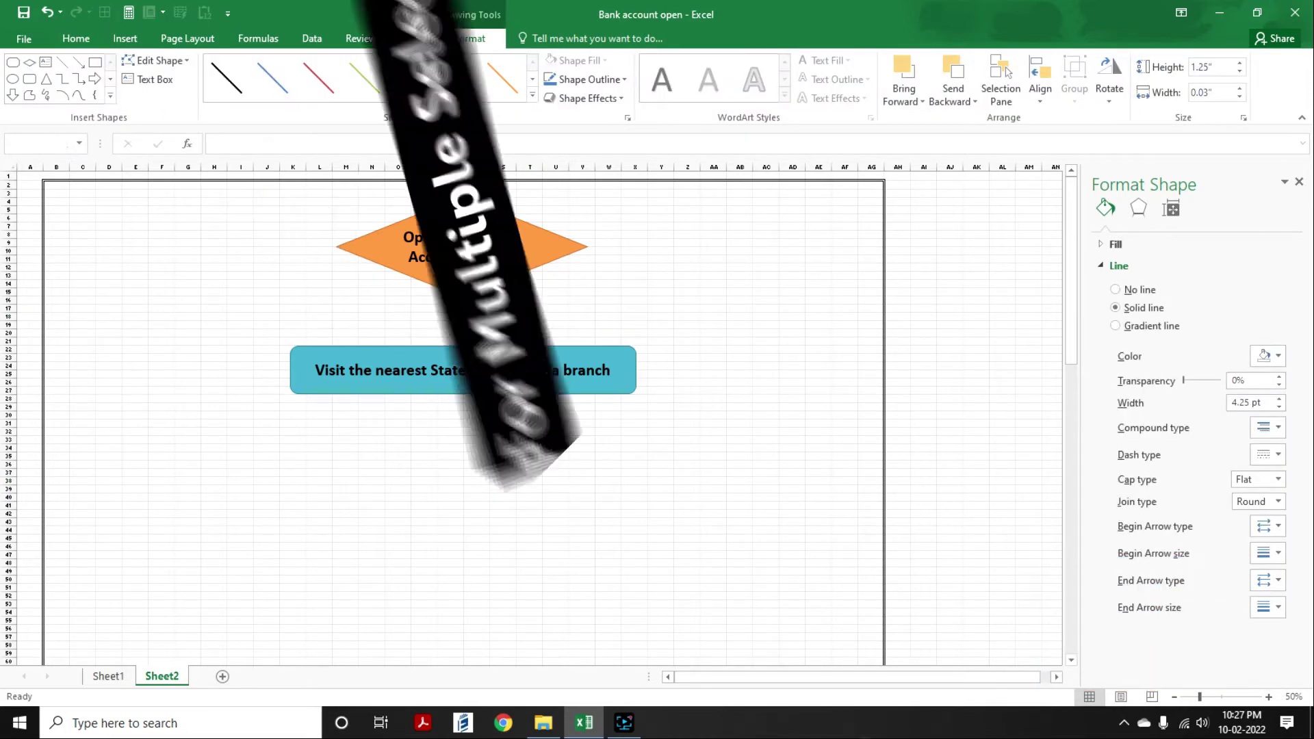
ctrl+click(501, 347)
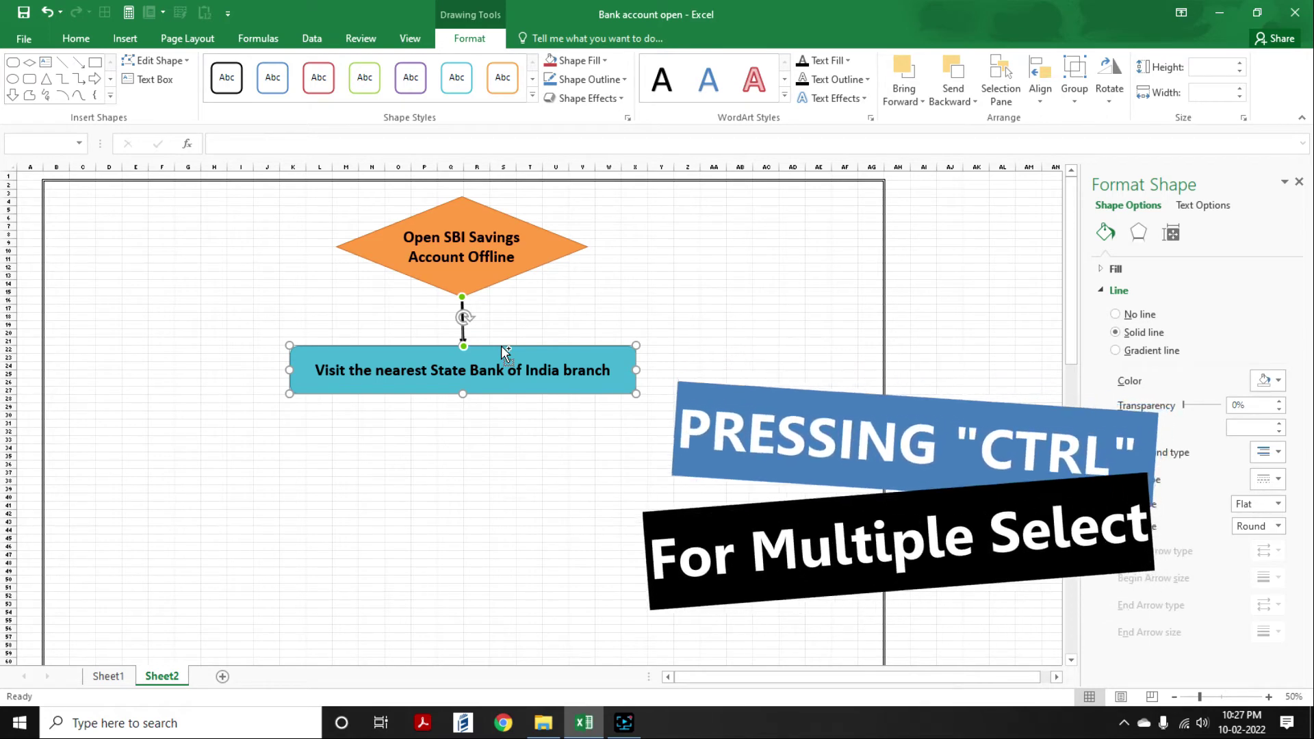
key(ctrl+d)
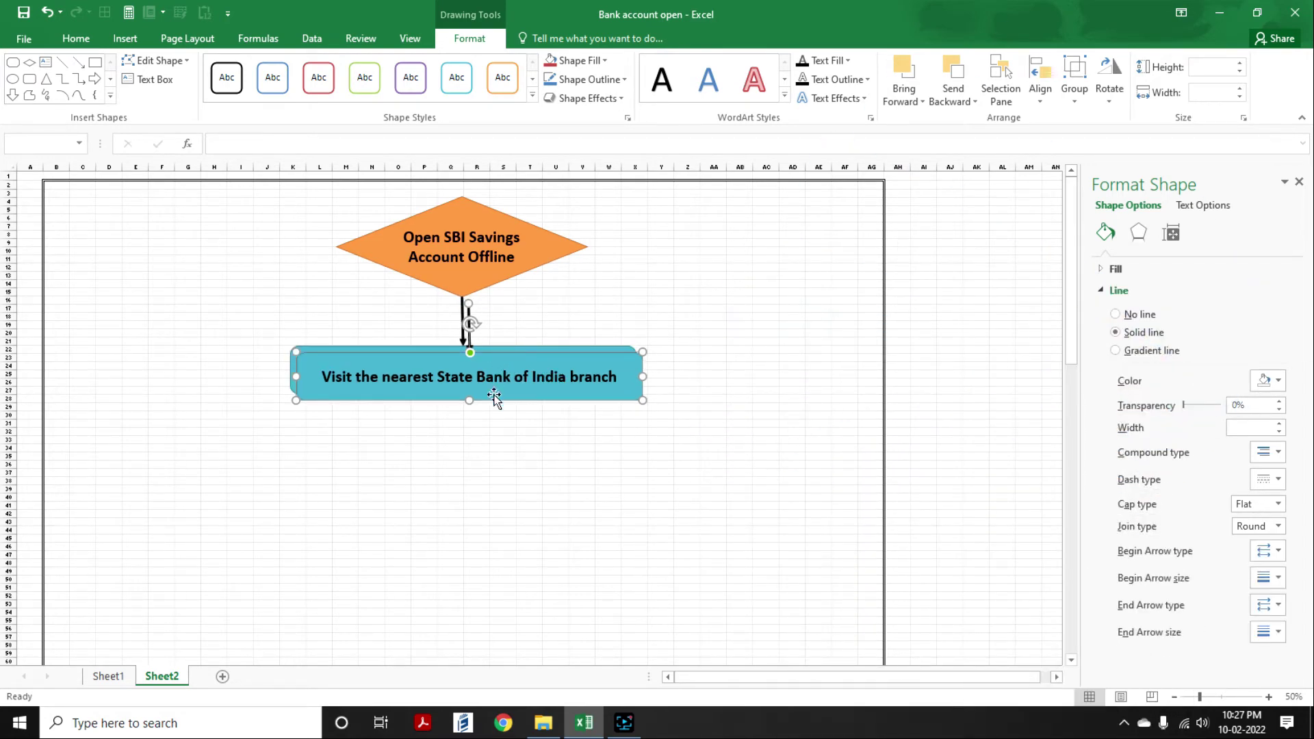
drag(503, 360, 498, 449)
- Connect the copied arrow's start to the bottom centre of the first teal box and align the copied box beneath it
click(686, 422)
click(463, 417)
drag(461, 399, 464, 394)
click(496, 456)
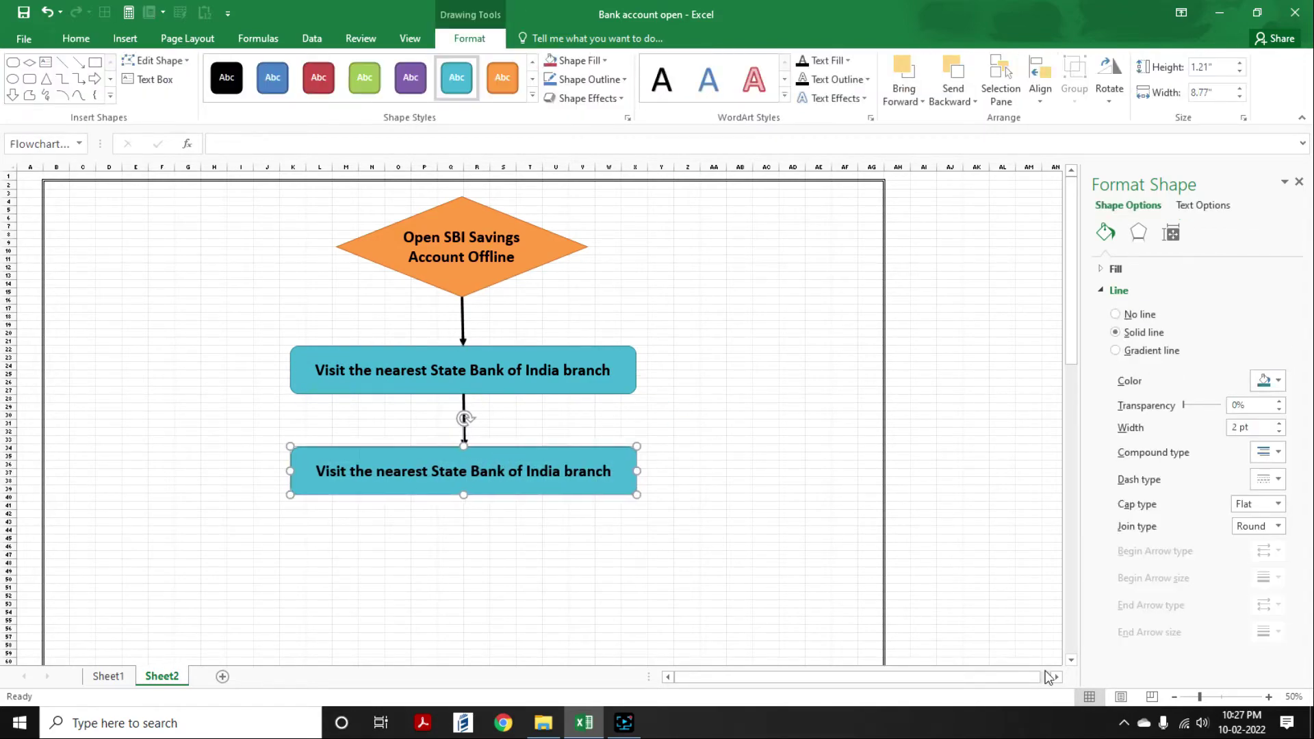
click(522, 562)
- Replace the second box's text with "Ask the bank executive to provide you with an account opening form." copied from Sheet1 cell B4
click(480, 473)
click(108, 677)
click(531, 286)
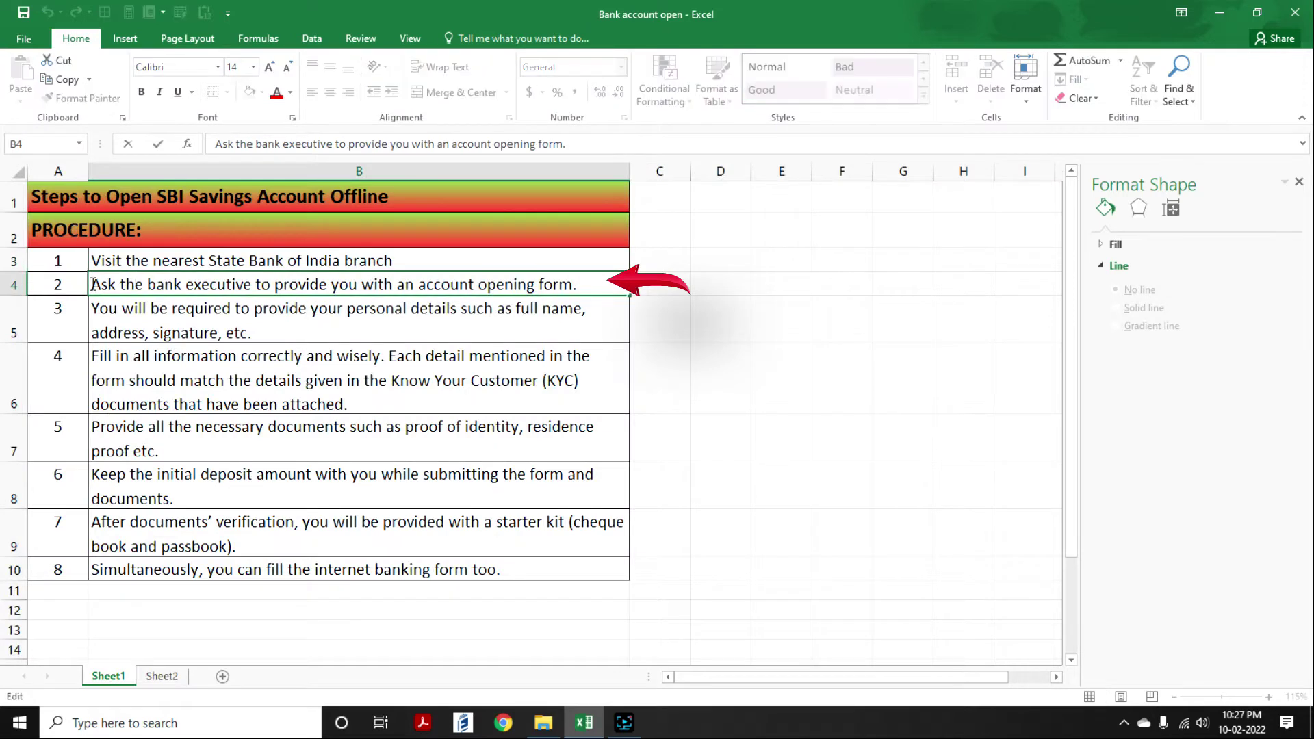
triple_click(532, 286)
key(ctrl+c)
click(162, 676)
triple_click(356, 477)
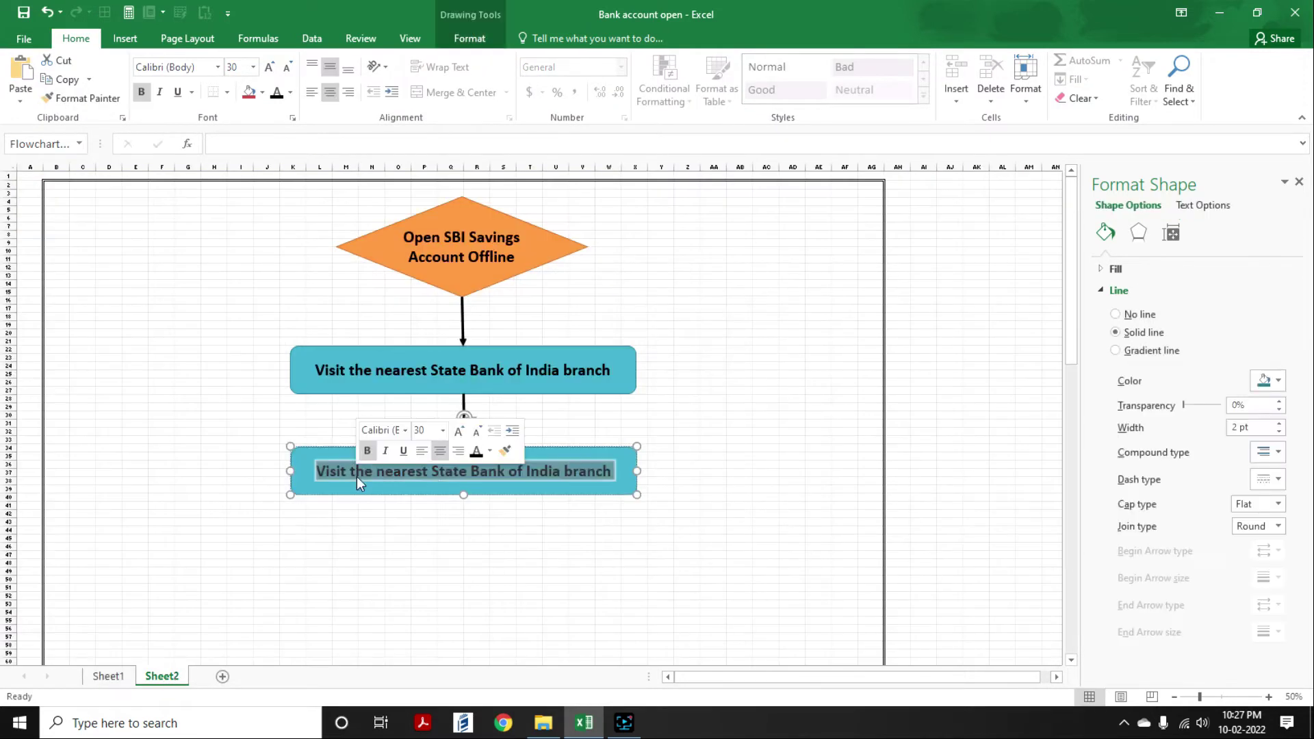
key(ctrl+v)
click(450, 554)
- Widen the second box equally on both sides to about 12.2" and apply the solid green theme style
click(480, 479)
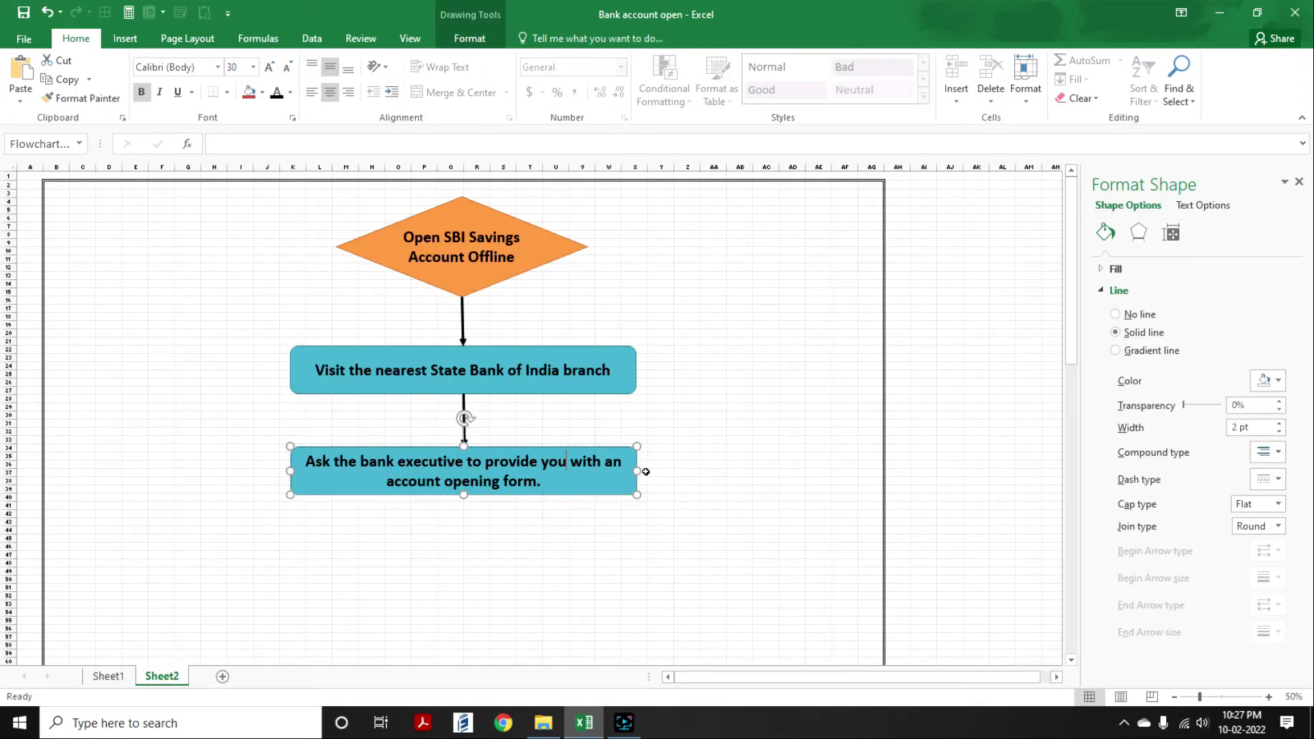
drag(636, 471, 703, 473)
click(447, 562)
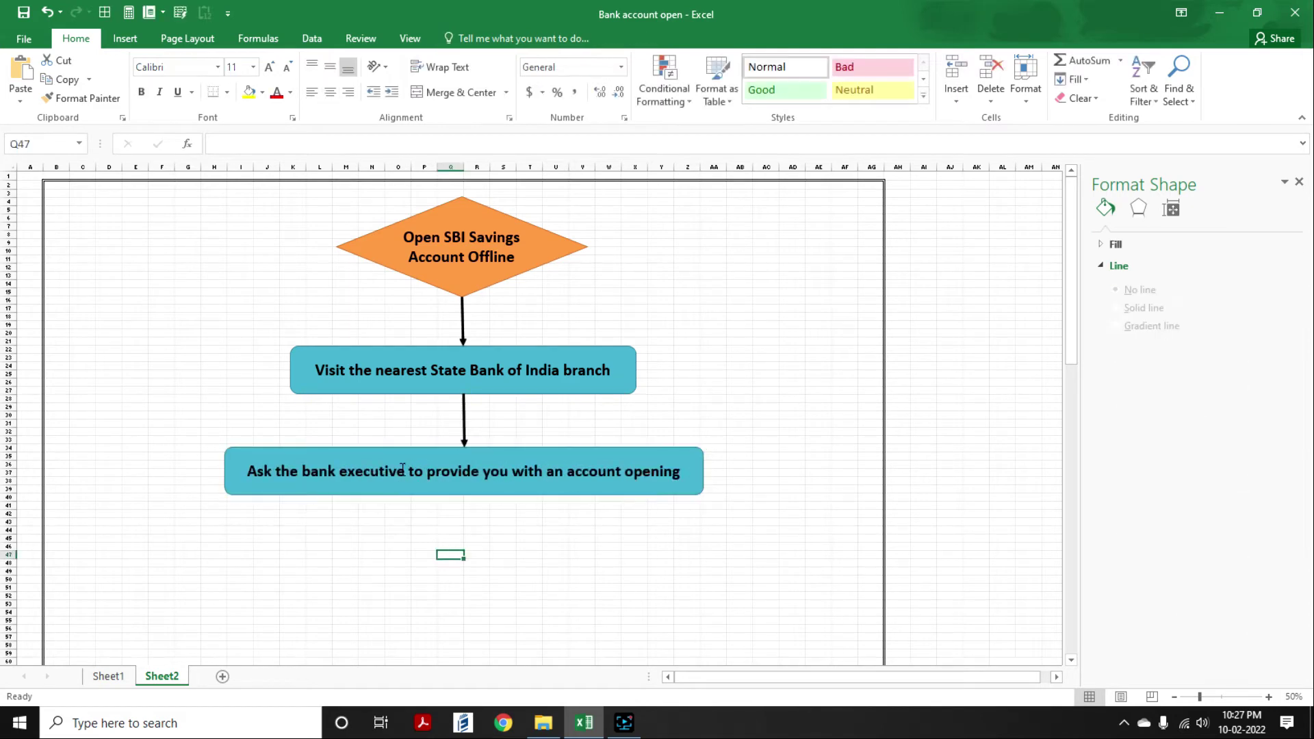
click(461, 454)
click(473, 41)
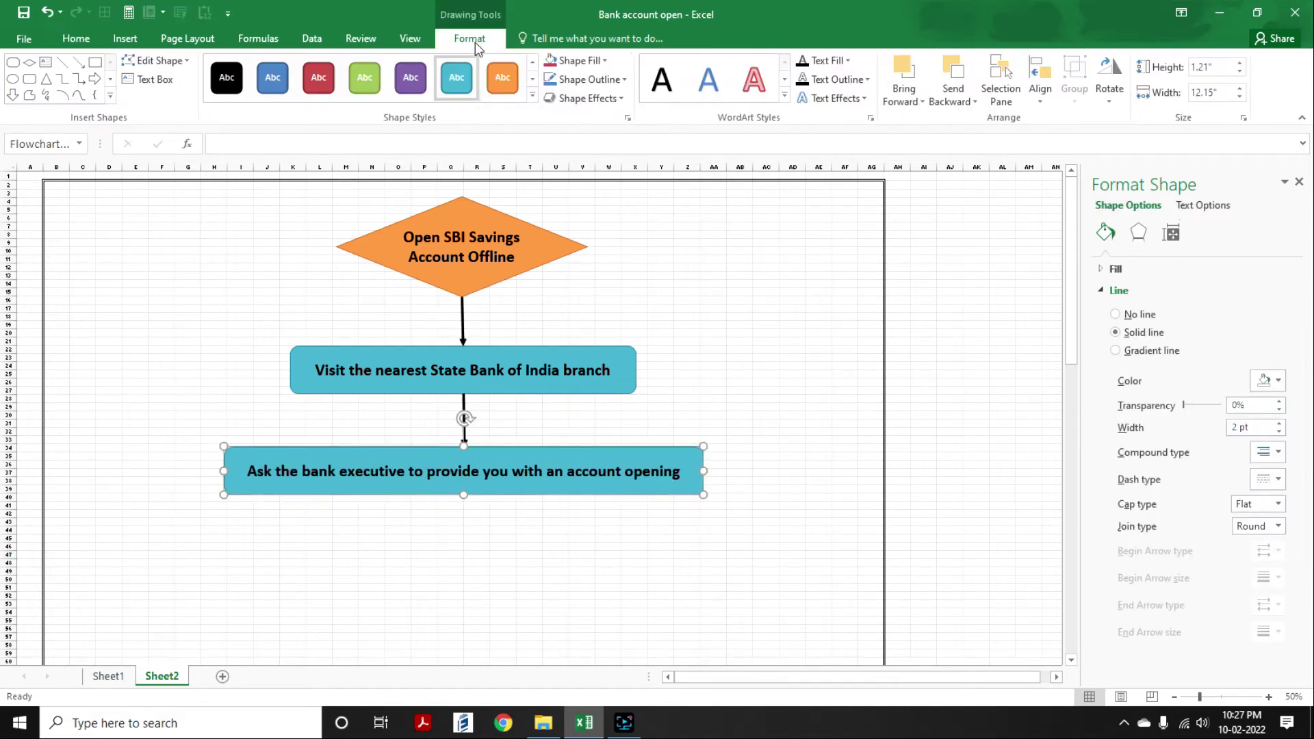
click(353, 79)
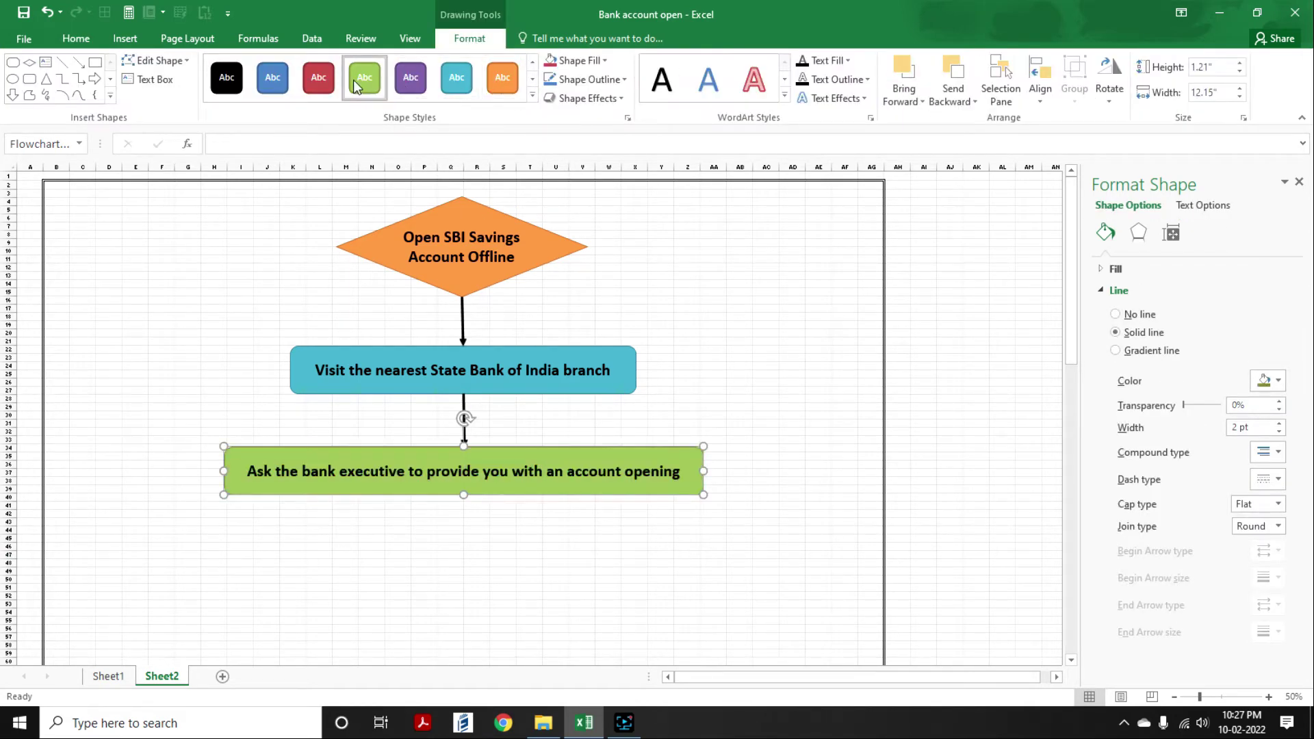
click(340, 565)
- Duplicate both arrows together with the teal and green boxes and place the copied set below the first green box
click(463, 331)
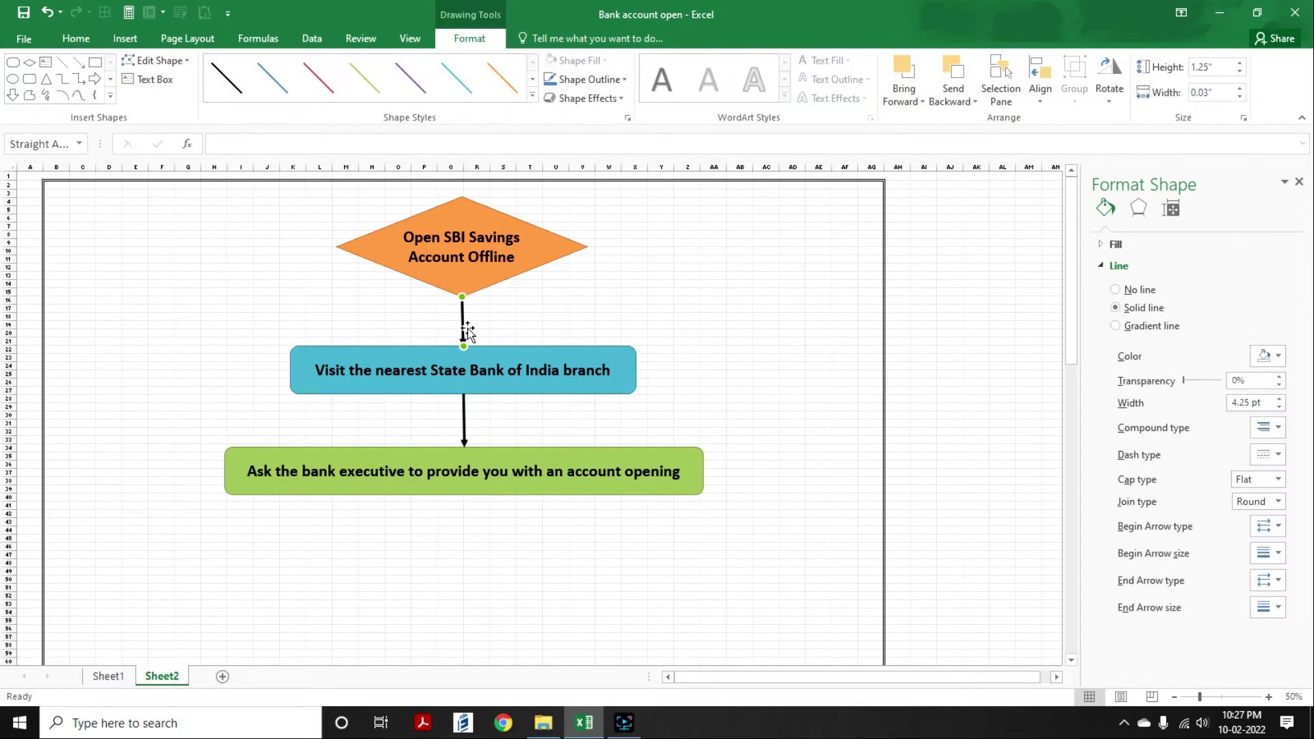
shift+click(427, 354)
shift+click(464, 419)
shift+click(496, 452)
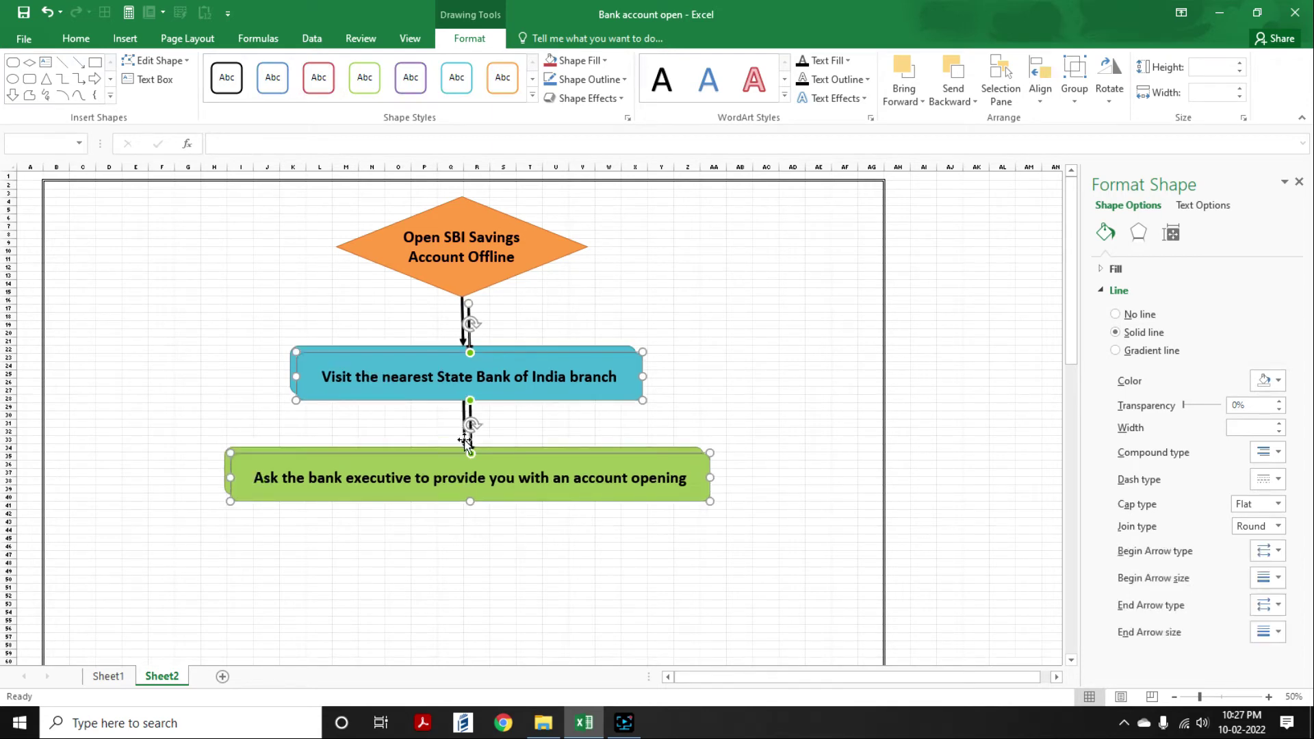
scroll(464, 442, down, 2)
drag(505, 341, 511, 536)
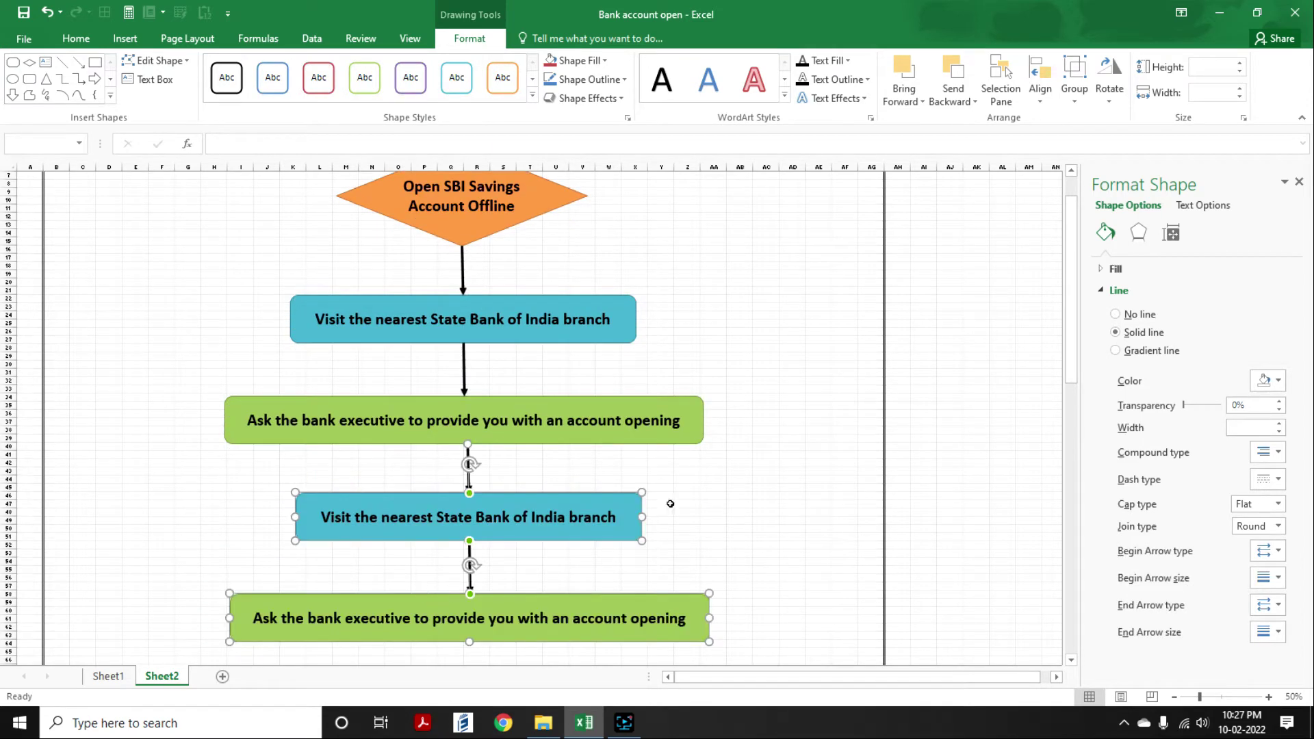
- Connect the copied upper arrow's start to the first green box's bottom centre and align the copied boxes beneath it
scroll(688, 488, down, 4)
click(521, 371)
click(469, 376)
mouse_move(468, 345)
mouse_down()
mouse_move(487, 343)
mouse_move(464, 346)
mouse_up()
click(471, 466)
- Replace the lower teal box's text with "You will be required to provide your personal details such as full name, address, signature, etc." from Sheet1
click(384, 438)
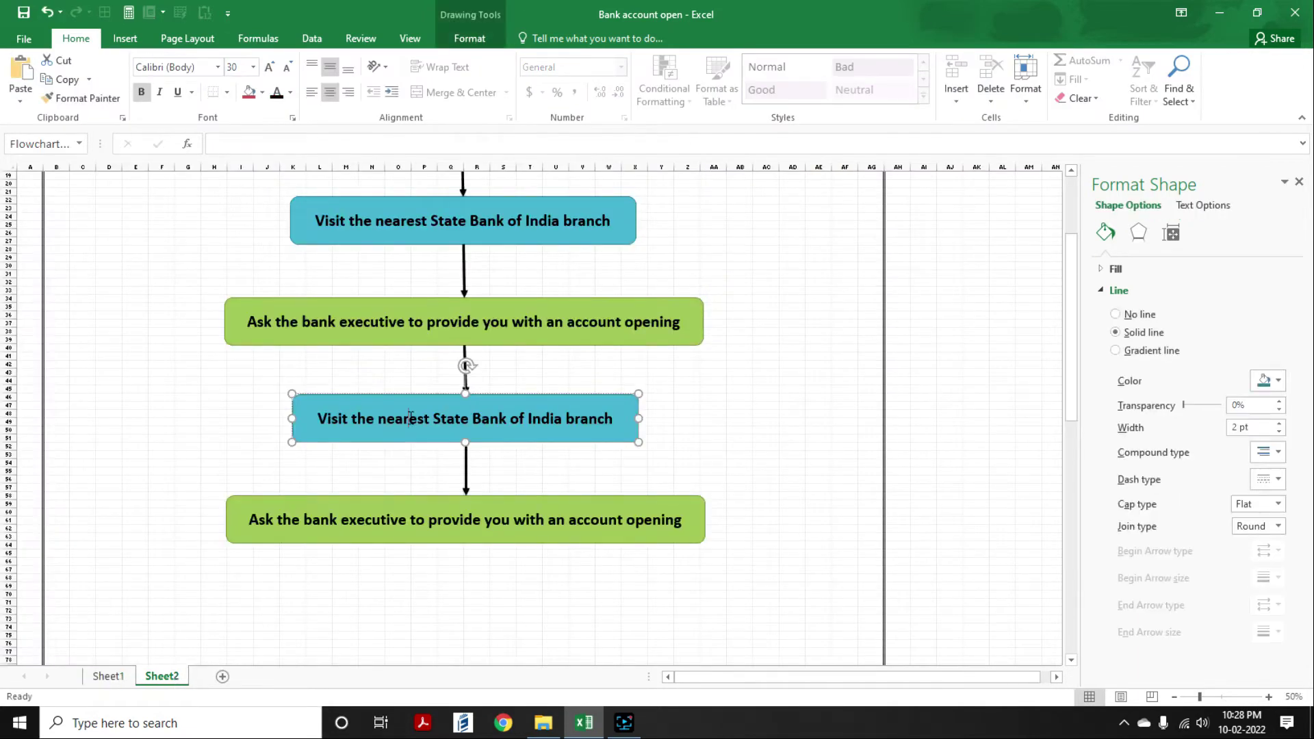
key(ctrl+a)
key(ctrl+v)
click(596, 469)
- Widen the lower teal box on both sides and increase its height to fit its text on two lines
click(602, 429)
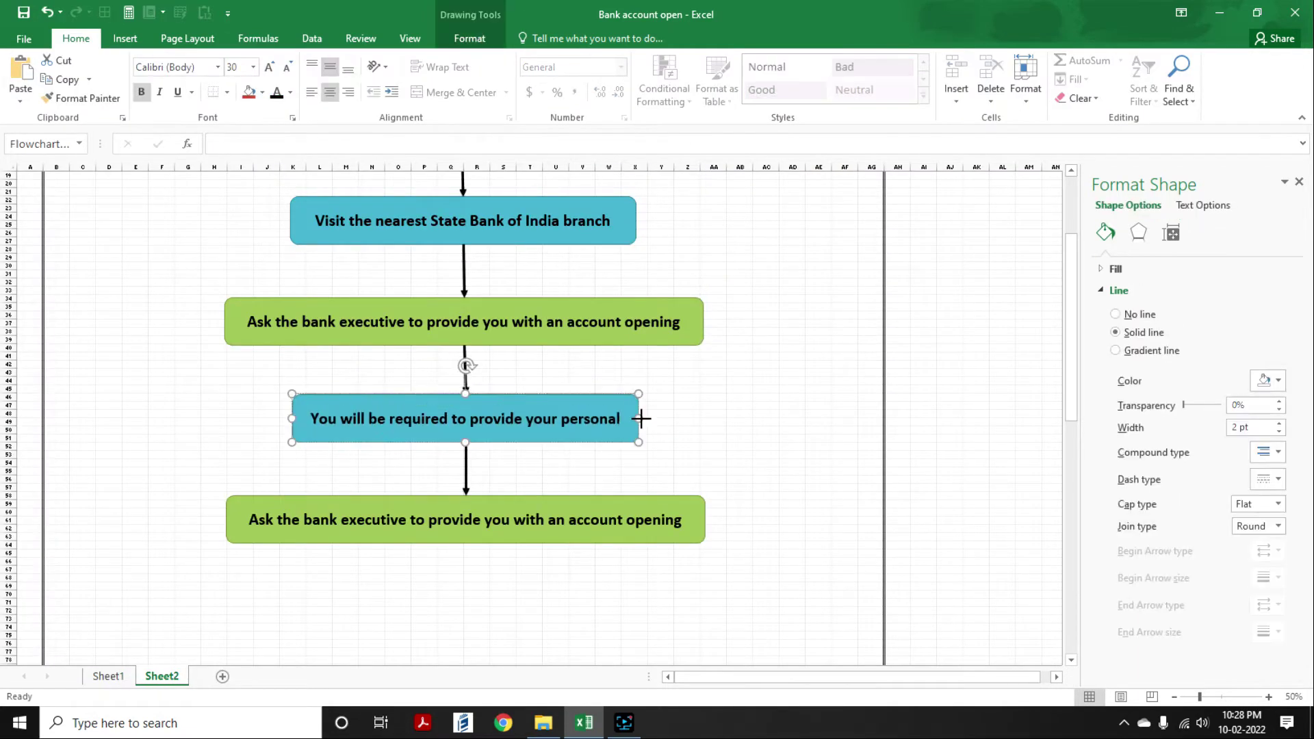
drag(639, 418, 708, 418)
drag(466, 394, 465, 387)
click(769, 419)
- Replace the lower green box's text with Sheet1's procedure step 4, beginning "Fill in all information correctly and wisely"
click(470, 355)
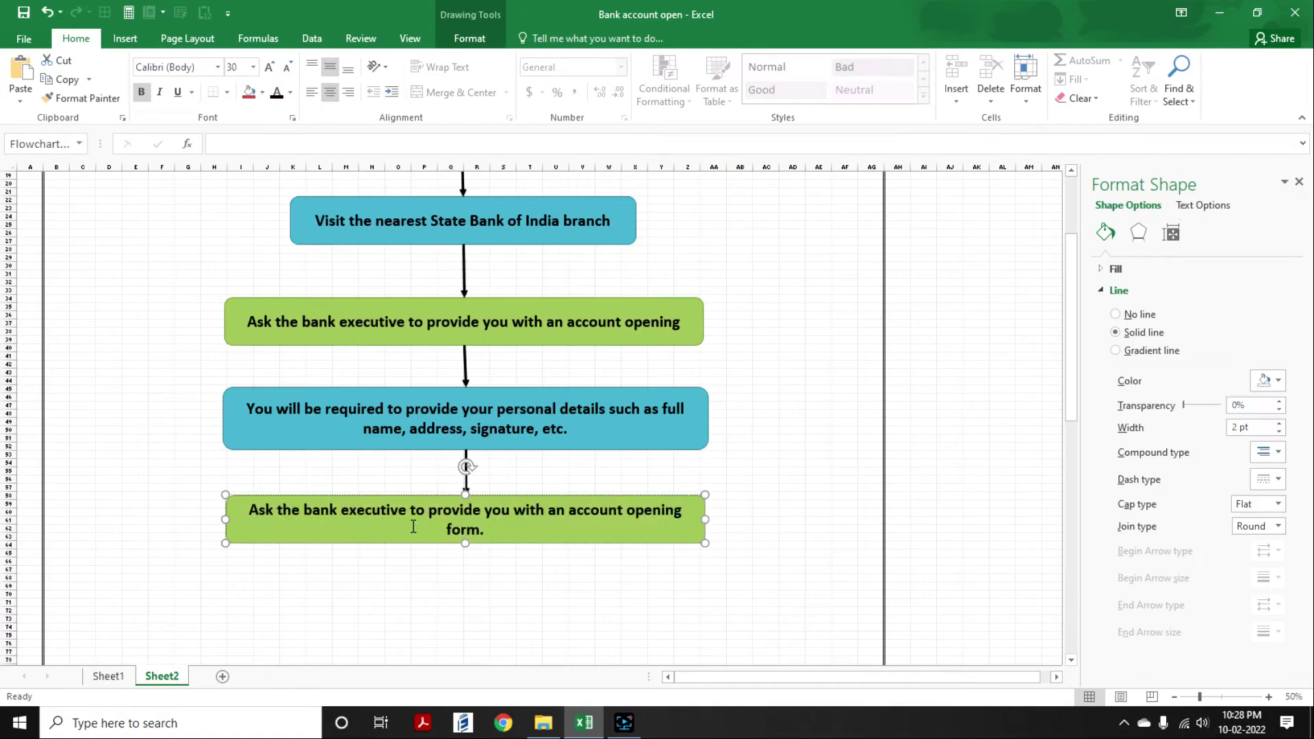
key(ctrl+a)
key(ctrl+v)
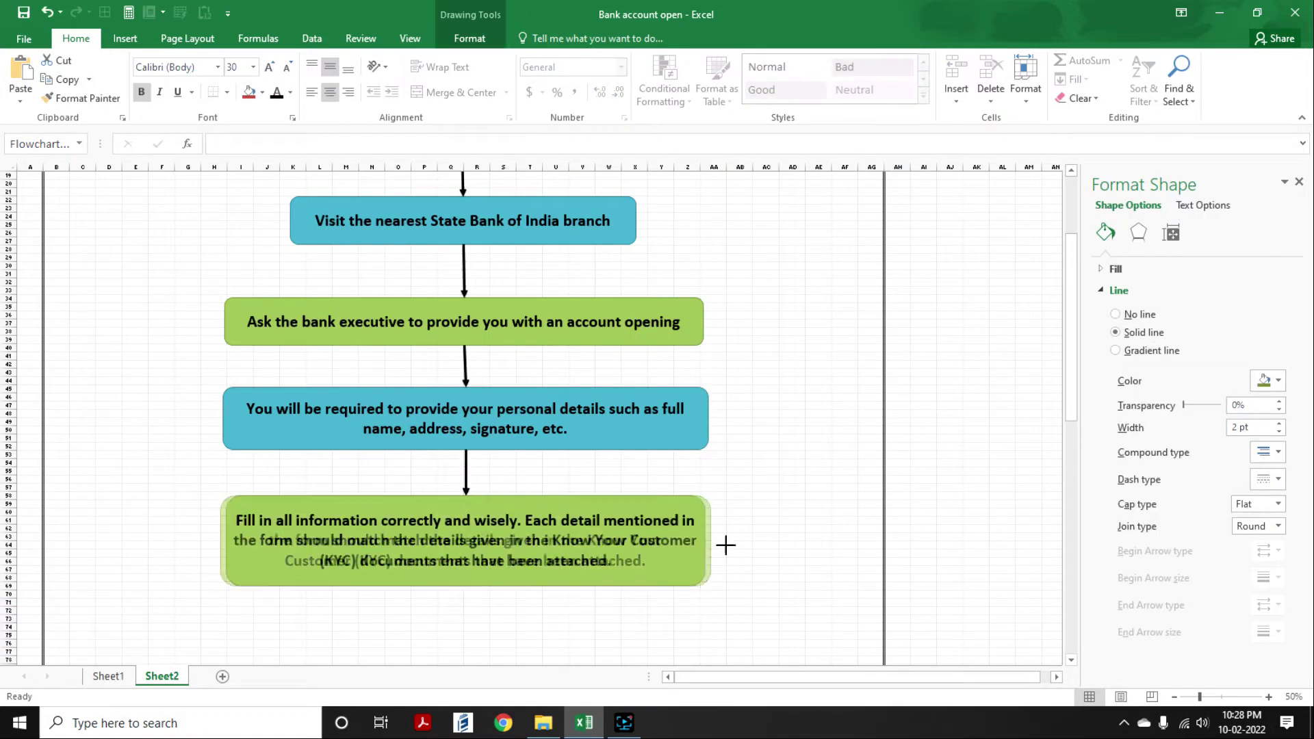
- Apply the red shape style to the "You will be required to provide your personal details" box
click(822, 548)
scroll(821, 548, up, 2)
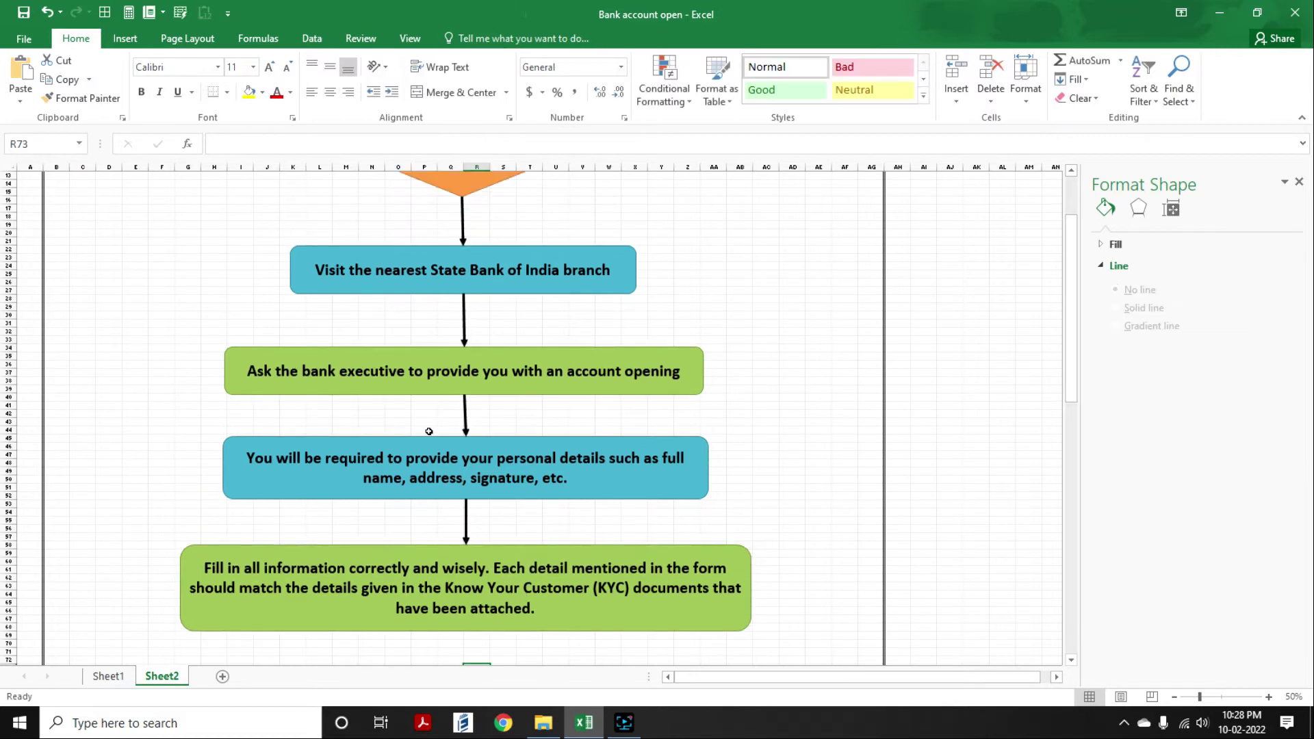
click(616, 479)
click(470, 38)
click(745, 404)
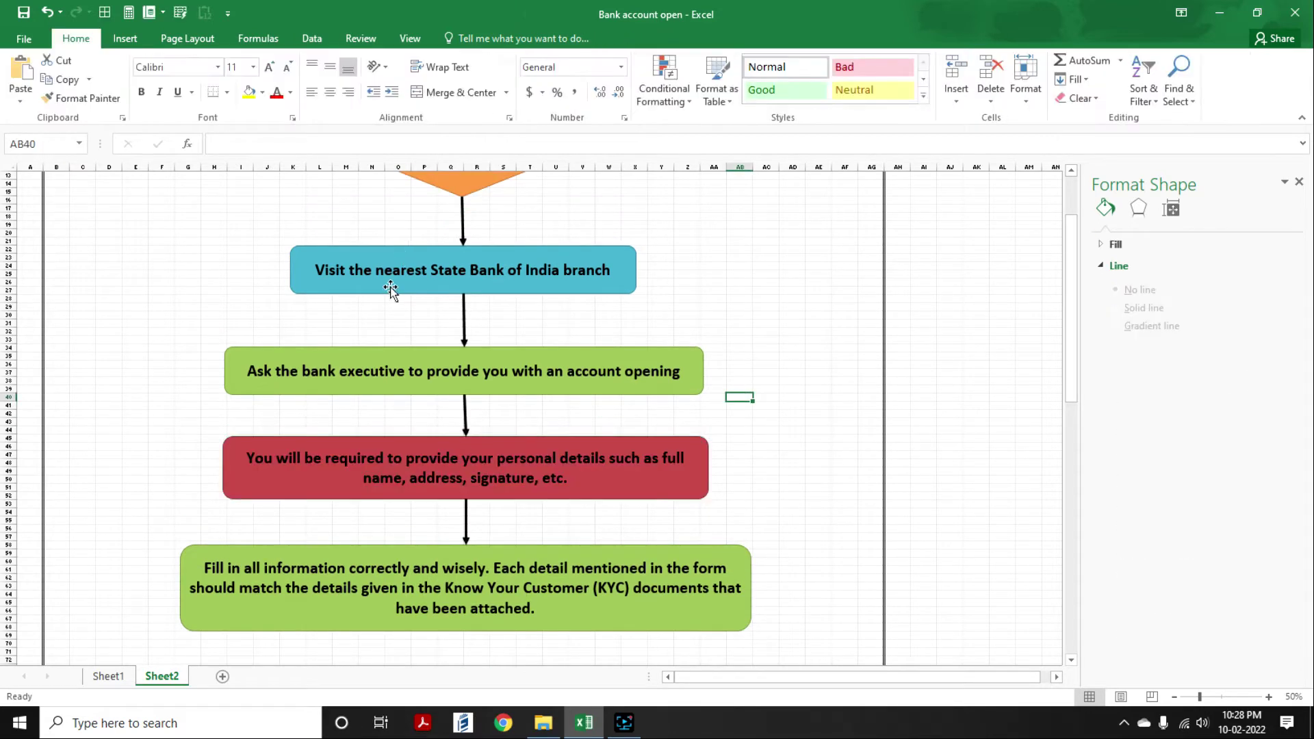
- Copy the teal formatting of the "Visit the nearest State Bank of India branch" box onto the "Fill in all information" box with Format Painter
click(408, 252)
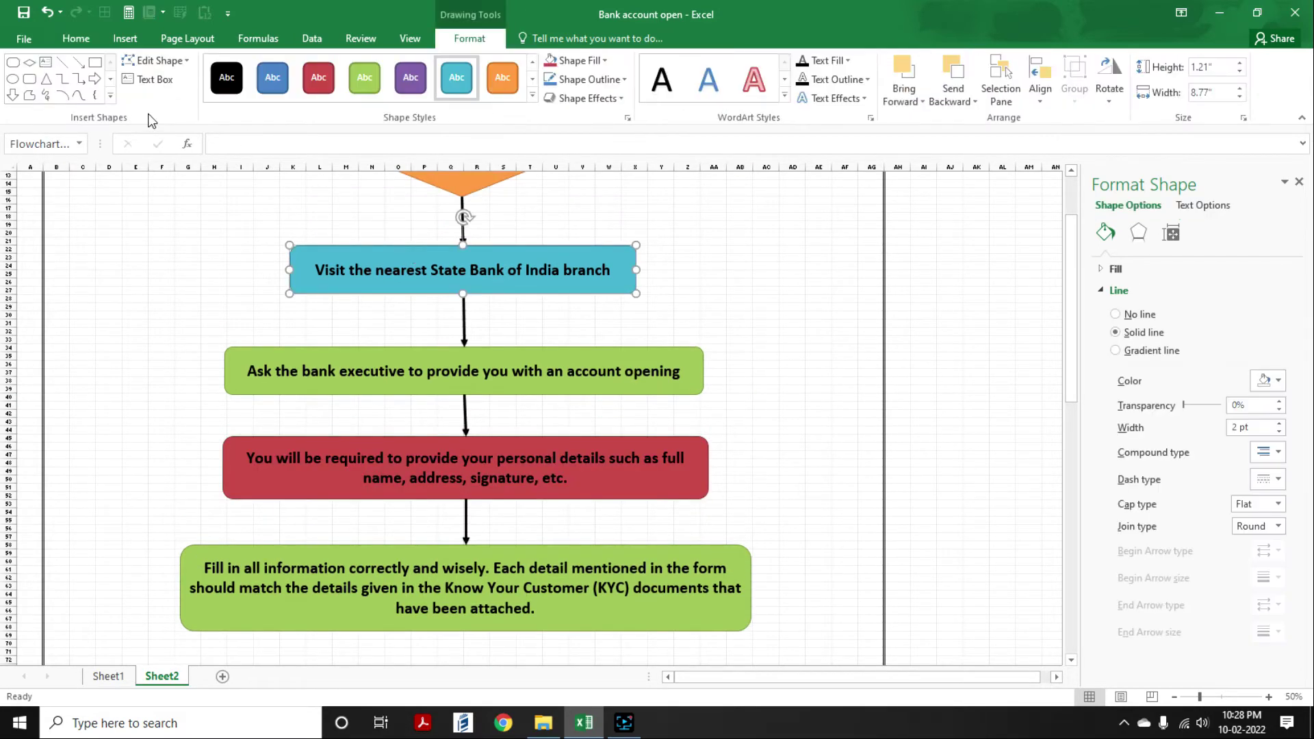
click(125, 38)
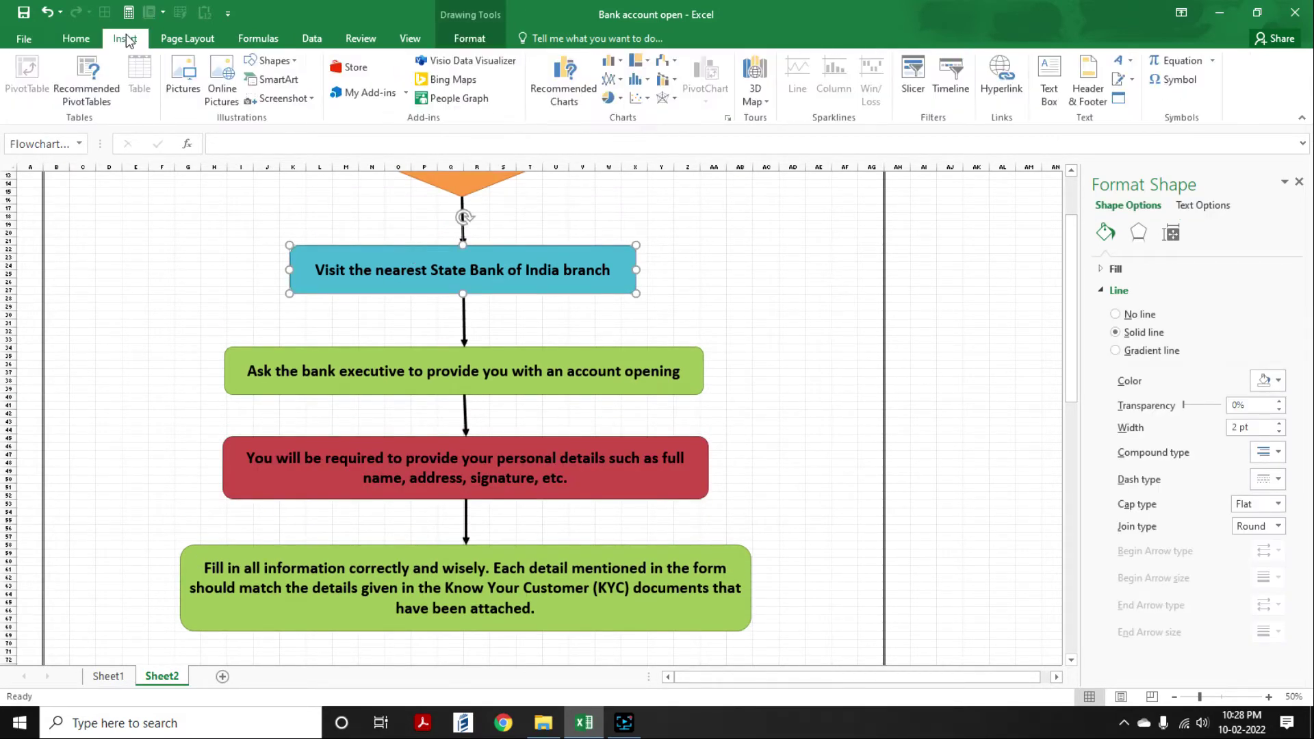
click(76, 38)
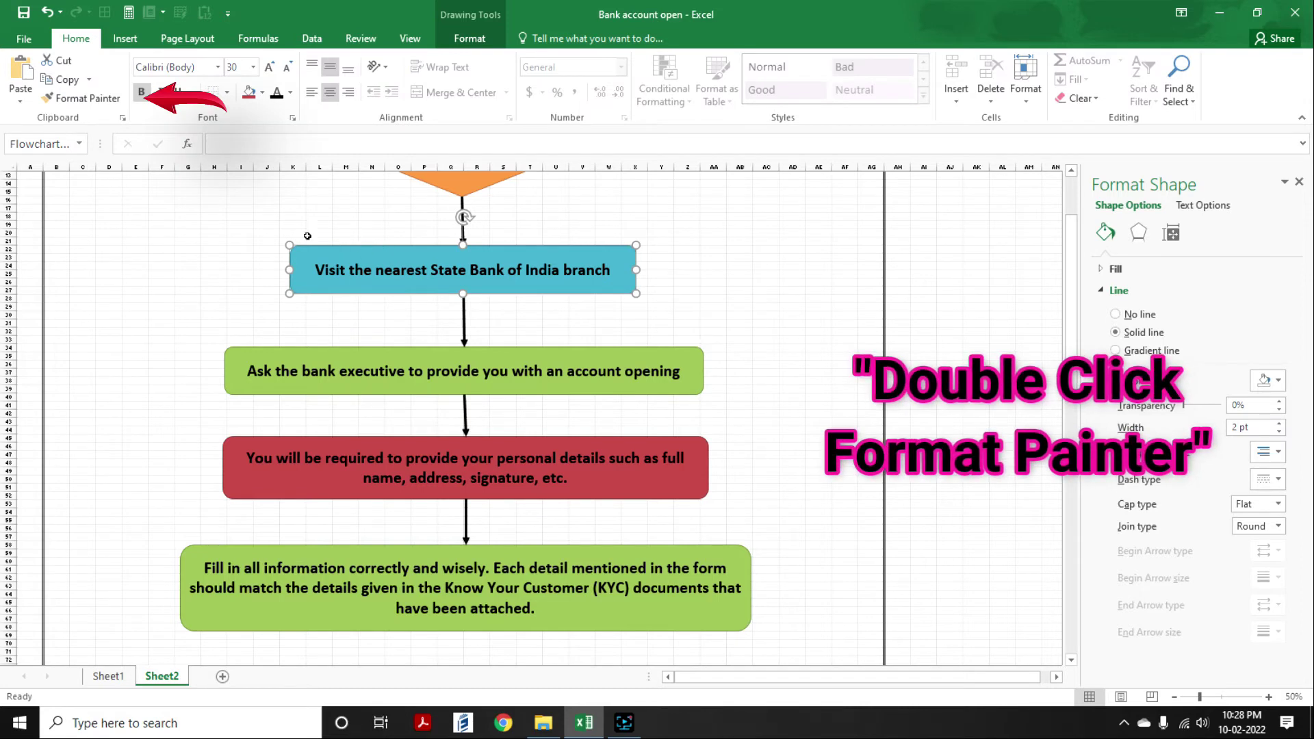
double_click(89, 98)
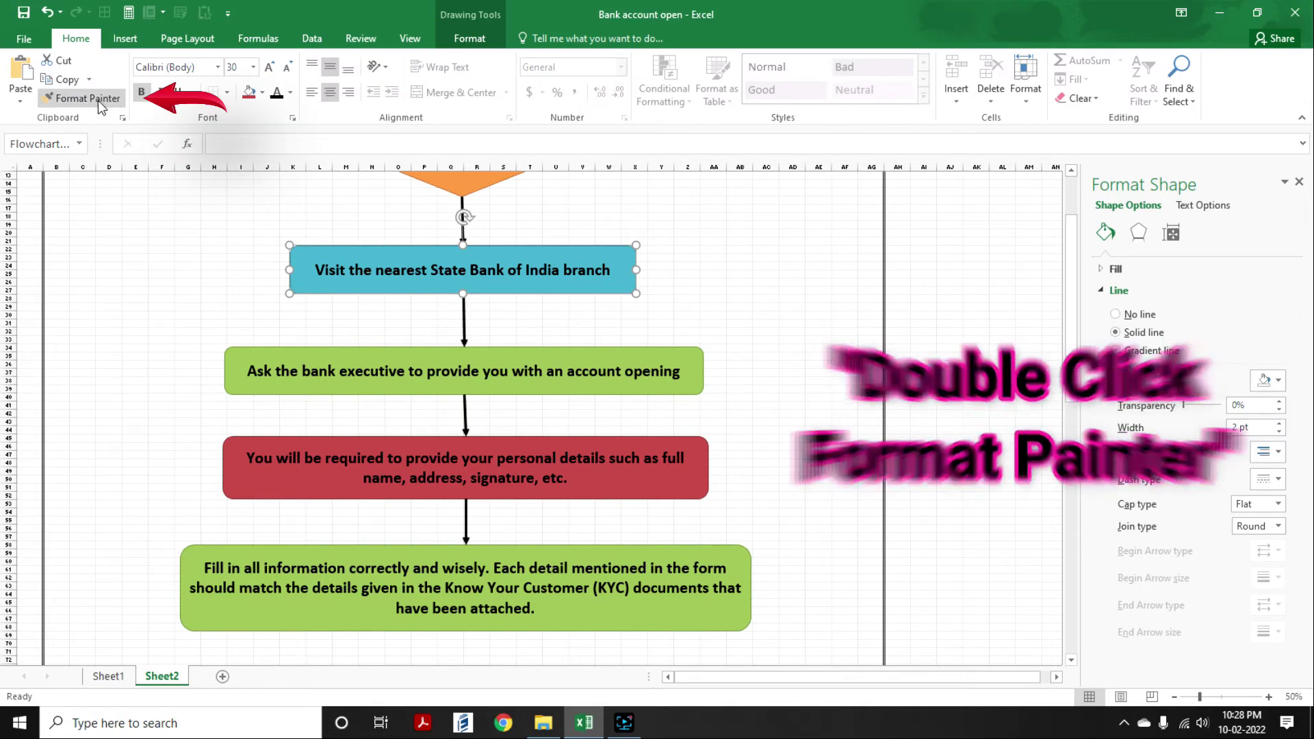
click(375, 550)
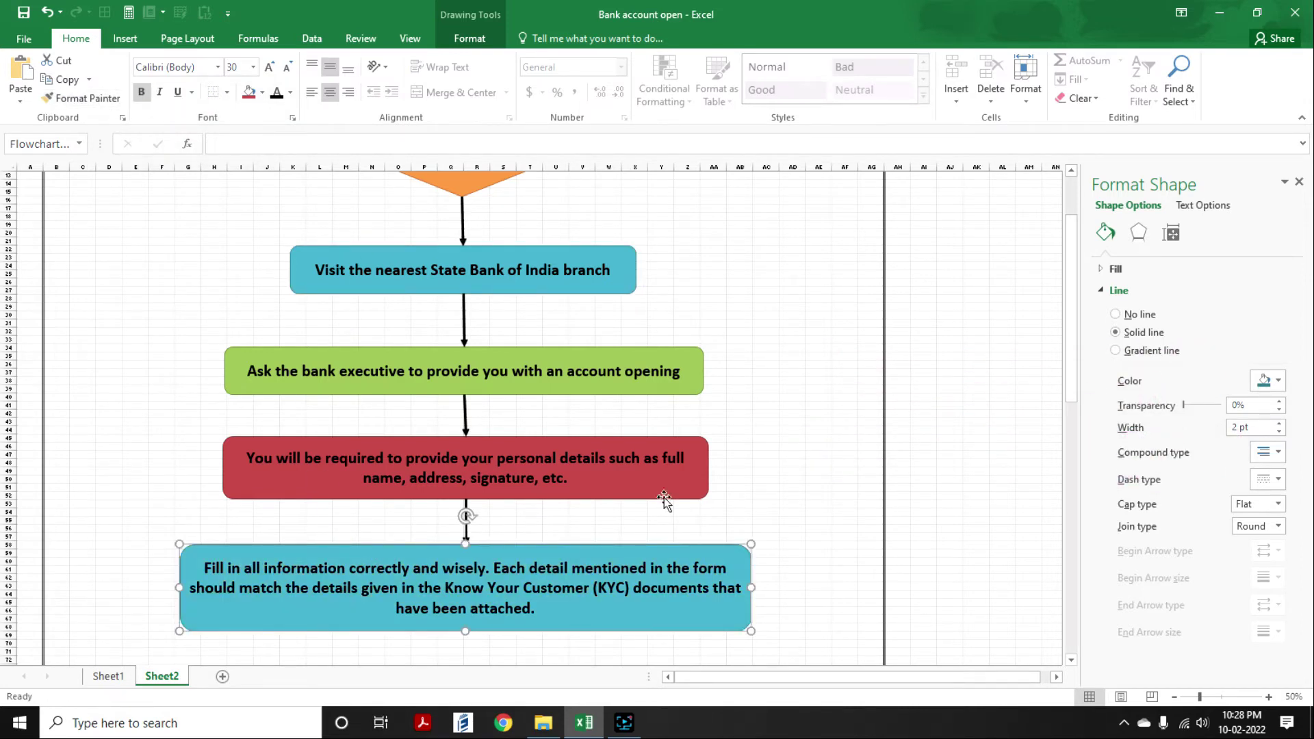
click(801, 478)
- Duplicate the green and red boxes with their arrows and place the copies directly below the "Fill in all information" box
scroll(801, 478, down, 2)
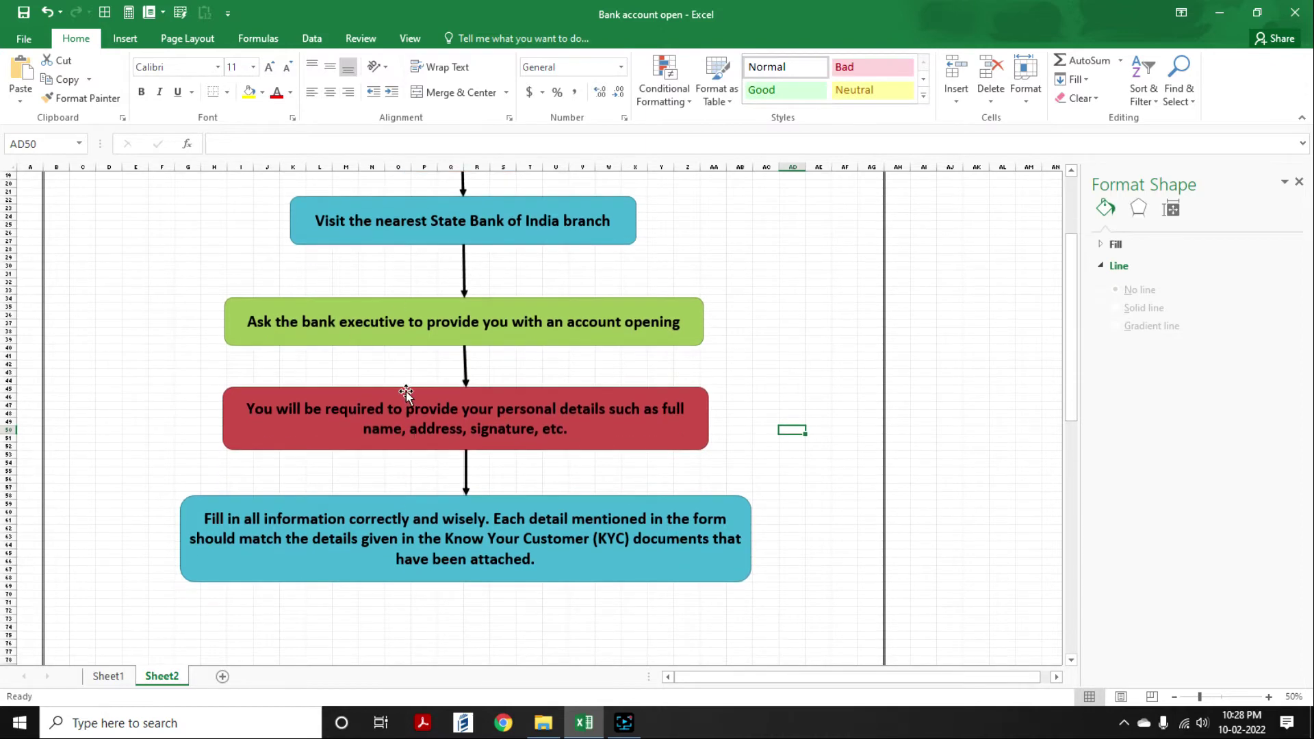
click(414, 305)
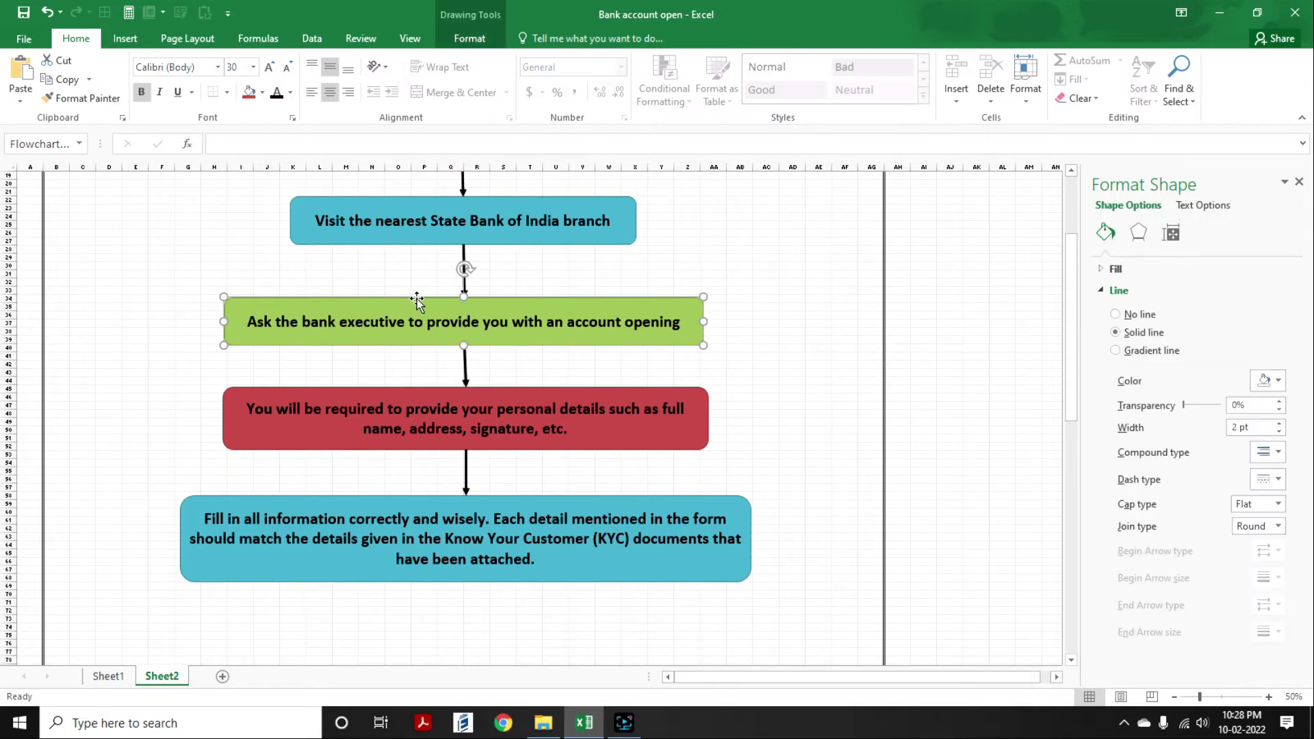
ctrl+click(423, 390)
scroll(607, 527, down, 7)
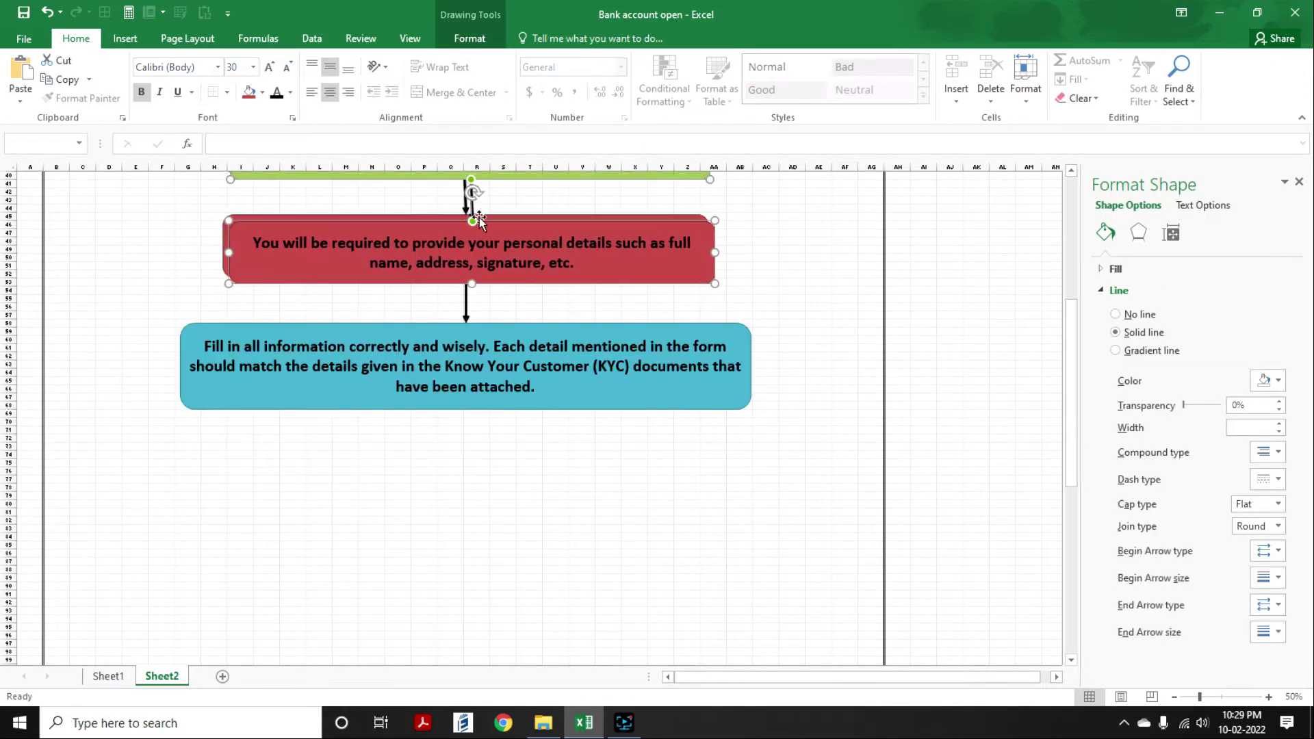
drag(479, 218, 479, 547)
scroll(472, 479, up, 1)
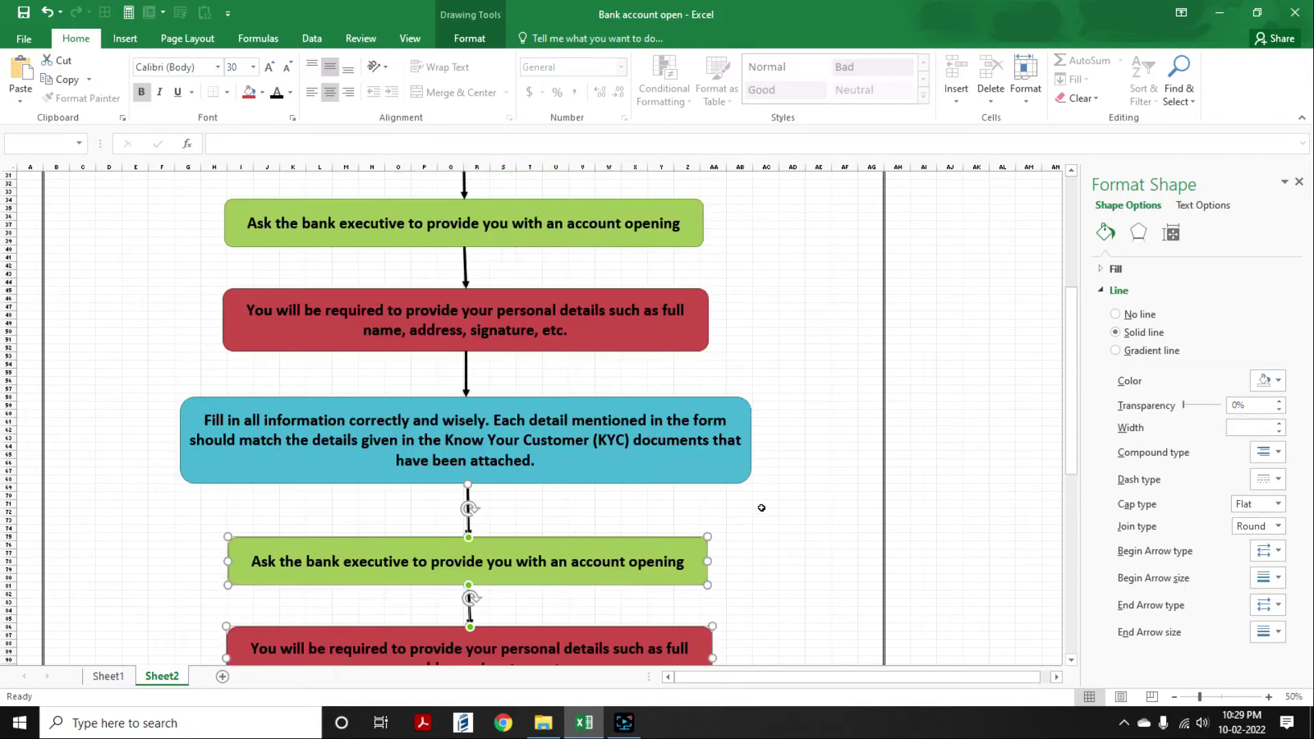
scroll(463, 444, up, 6)
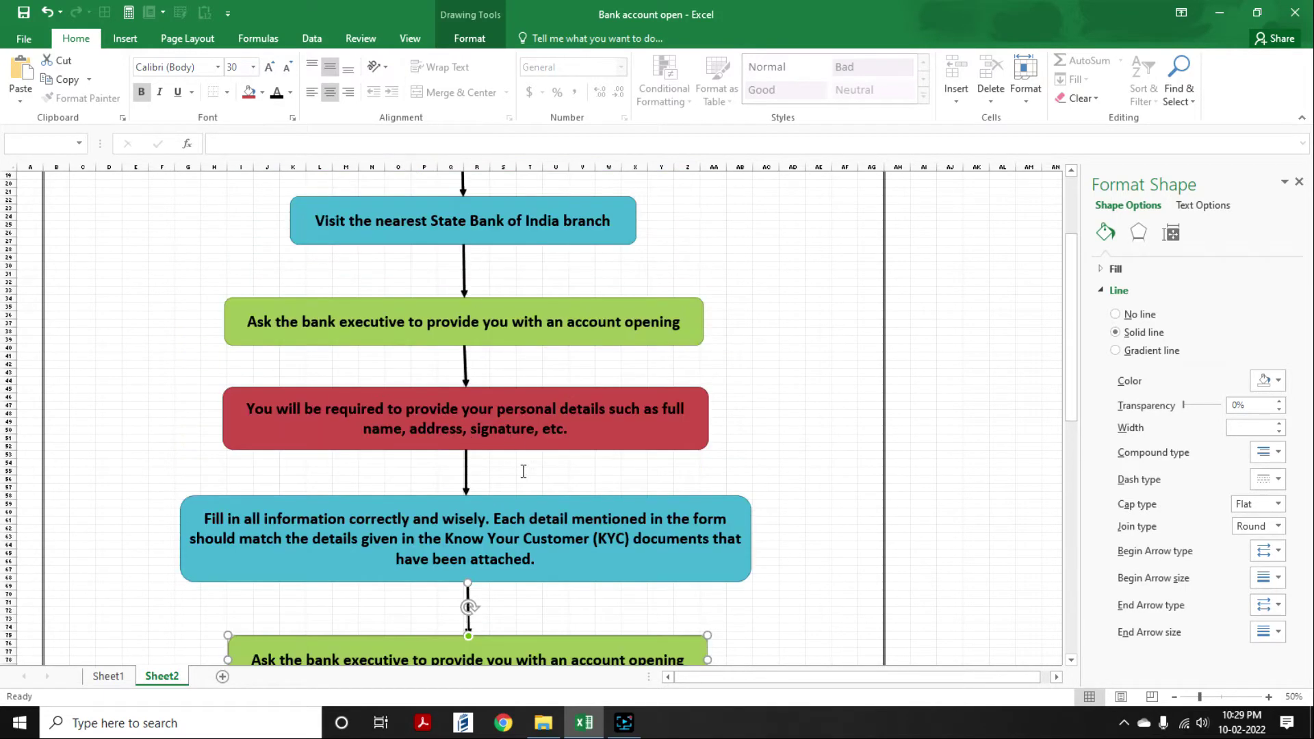
- Replace the copied green box's text with Sheet1's step 5, beginning "Provide all the necessary documents", and widen the box on both sides
scroll(540, 493, down, 9)
click(108, 676)
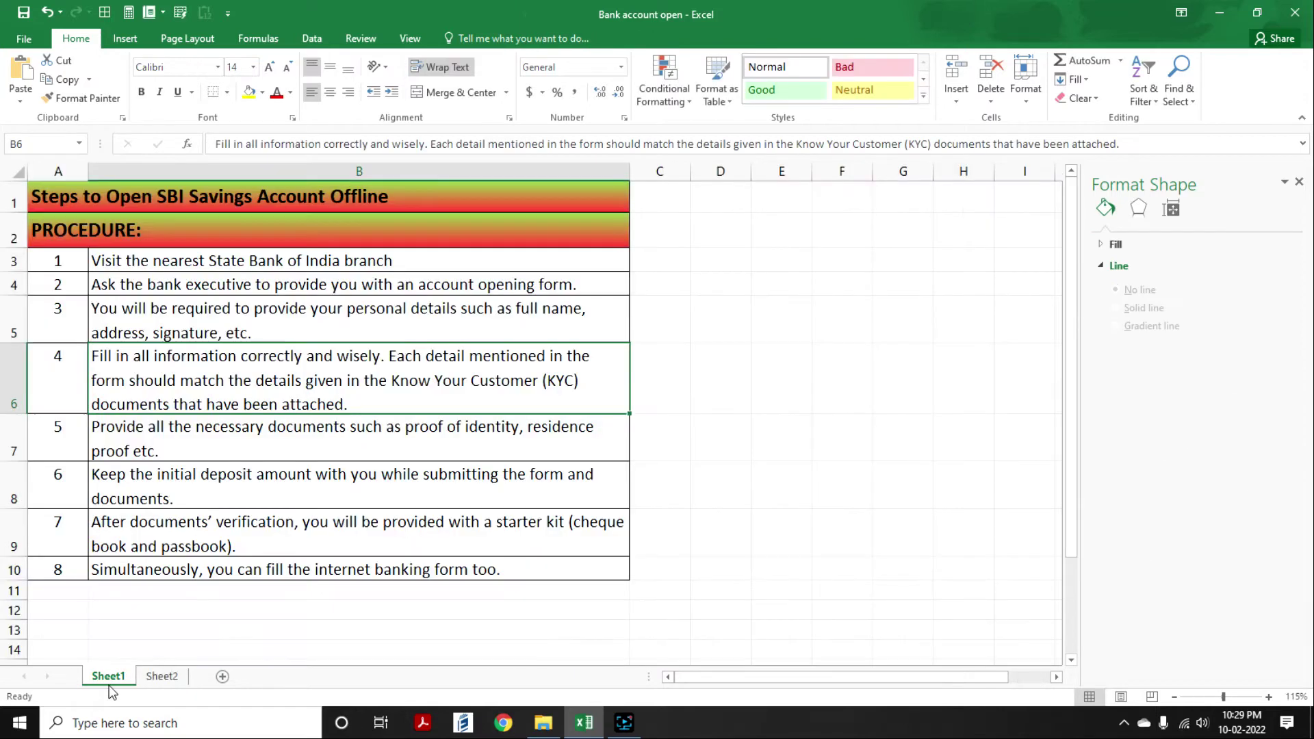
double_click(137, 427)
drag(92, 426, 374, 532)
key(ctrl+c)
click(161, 676)
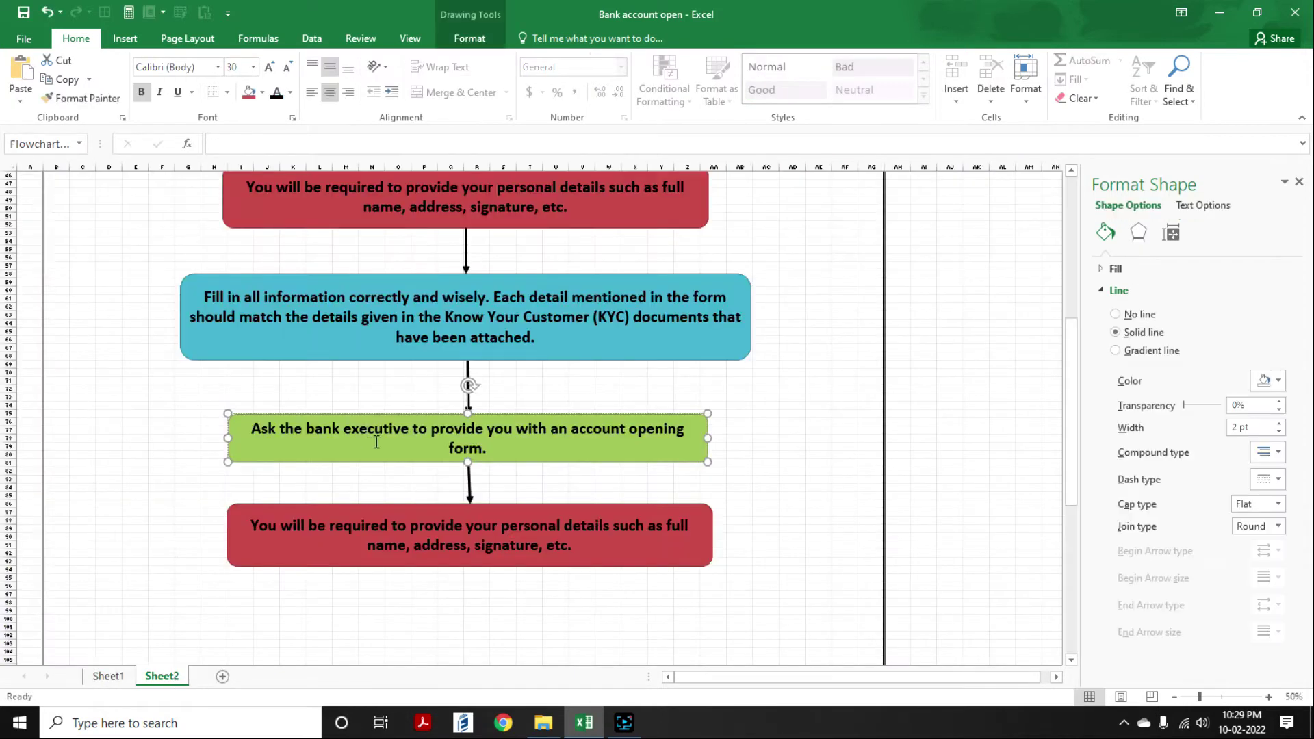
key(ctrl+a)
key(ctrl+v)
click(751, 436)
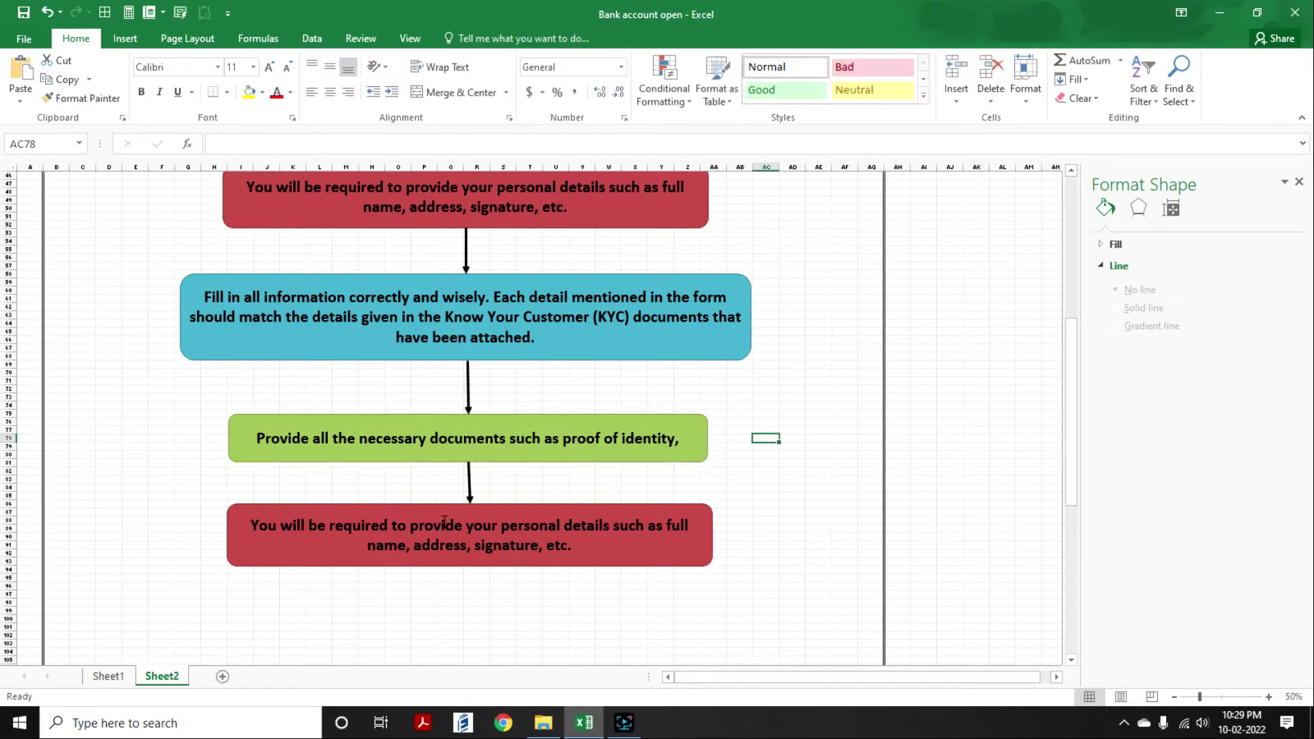
click(702, 439)
- Replace the copied red box's text with "Keep the initial deposit amount with you while submitting the form and documents." from Sheet1
click(108, 676)
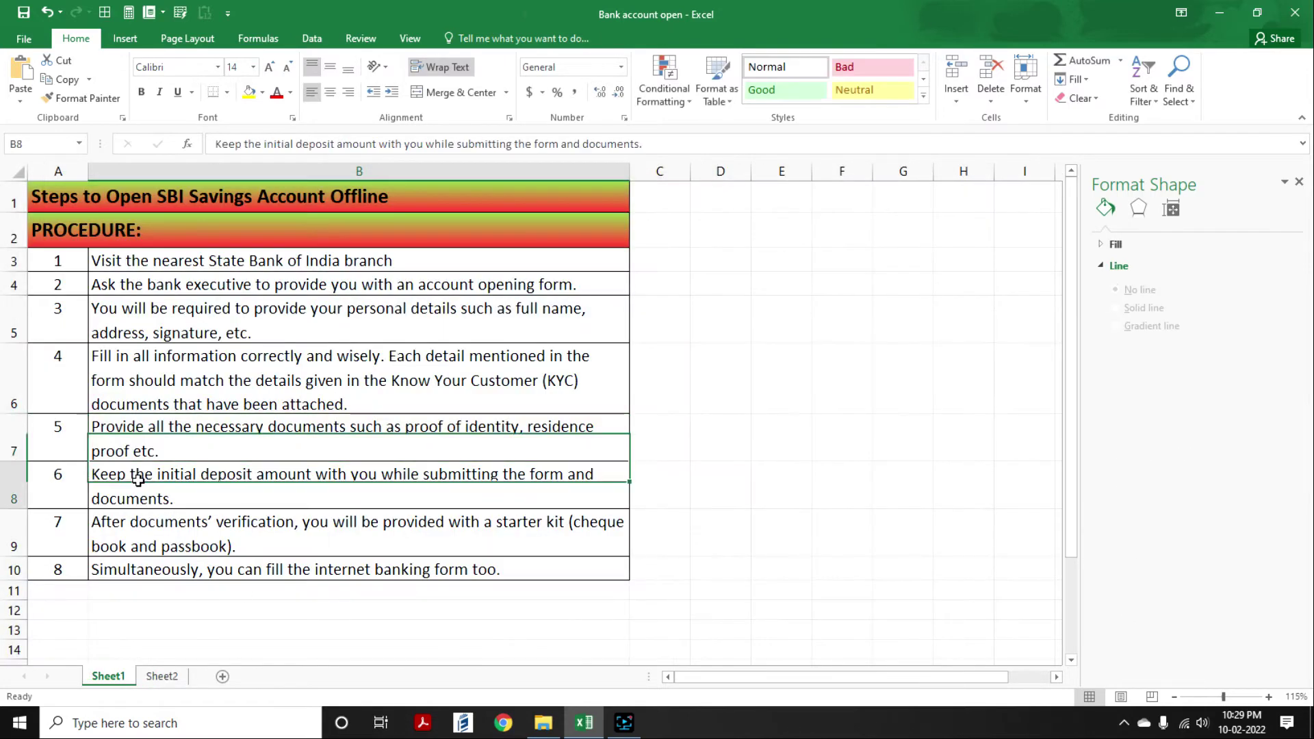
double_click(115, 481)
key(ctrl+a)
key(ctrl+c)
click(161, 677)
click(432, 542)
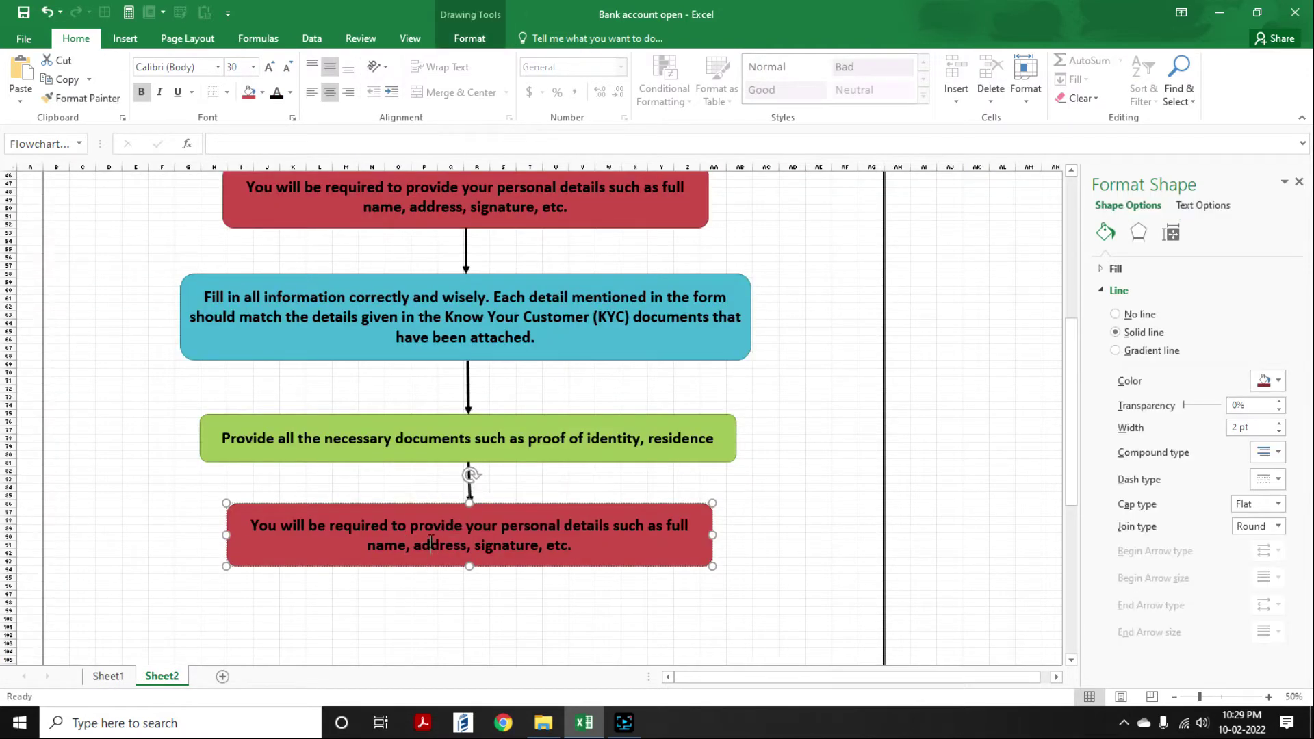
key(ctrl+a)
key(ctrl+v)
click(431, 609)
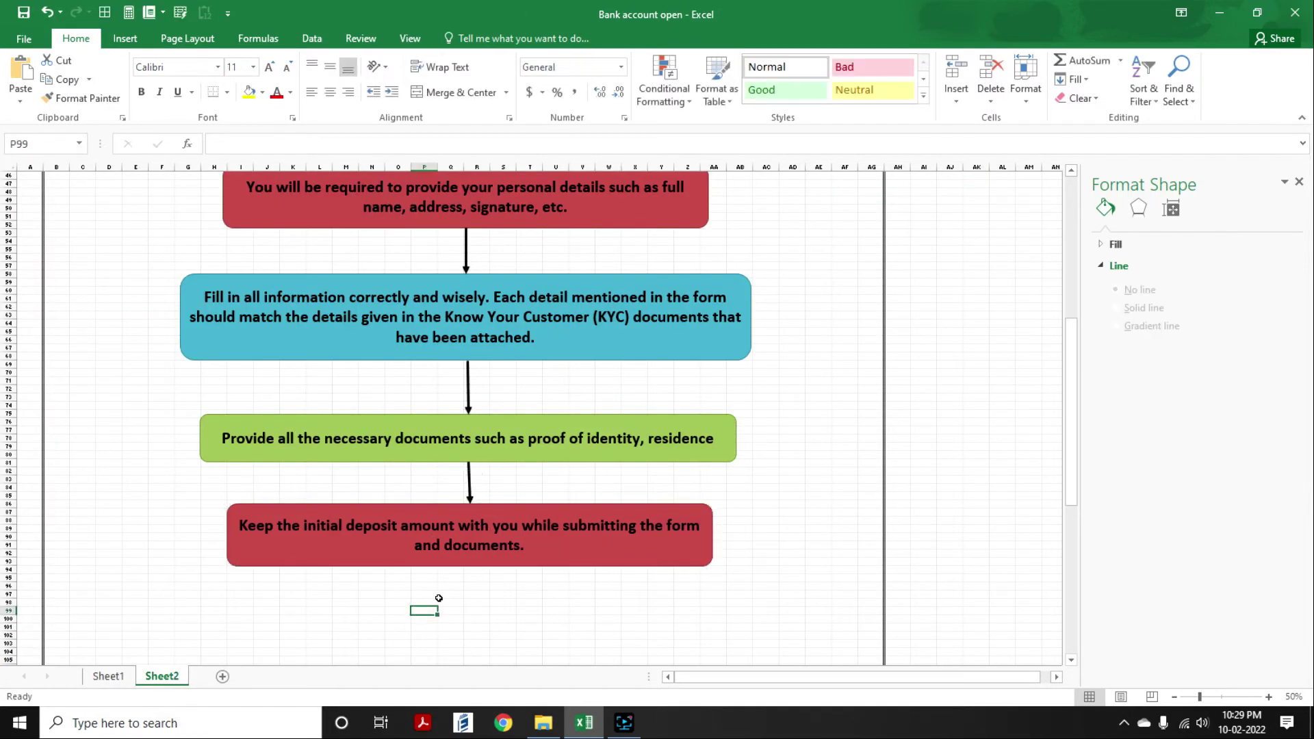
- Copy the teal "Fill in all information" box with its arrow, connect it beneath the "Keep the initial deposit" box and align it
scroll(439, 598, up, 2)
click(501, 324)
click(530, 299)
click(467, 302)
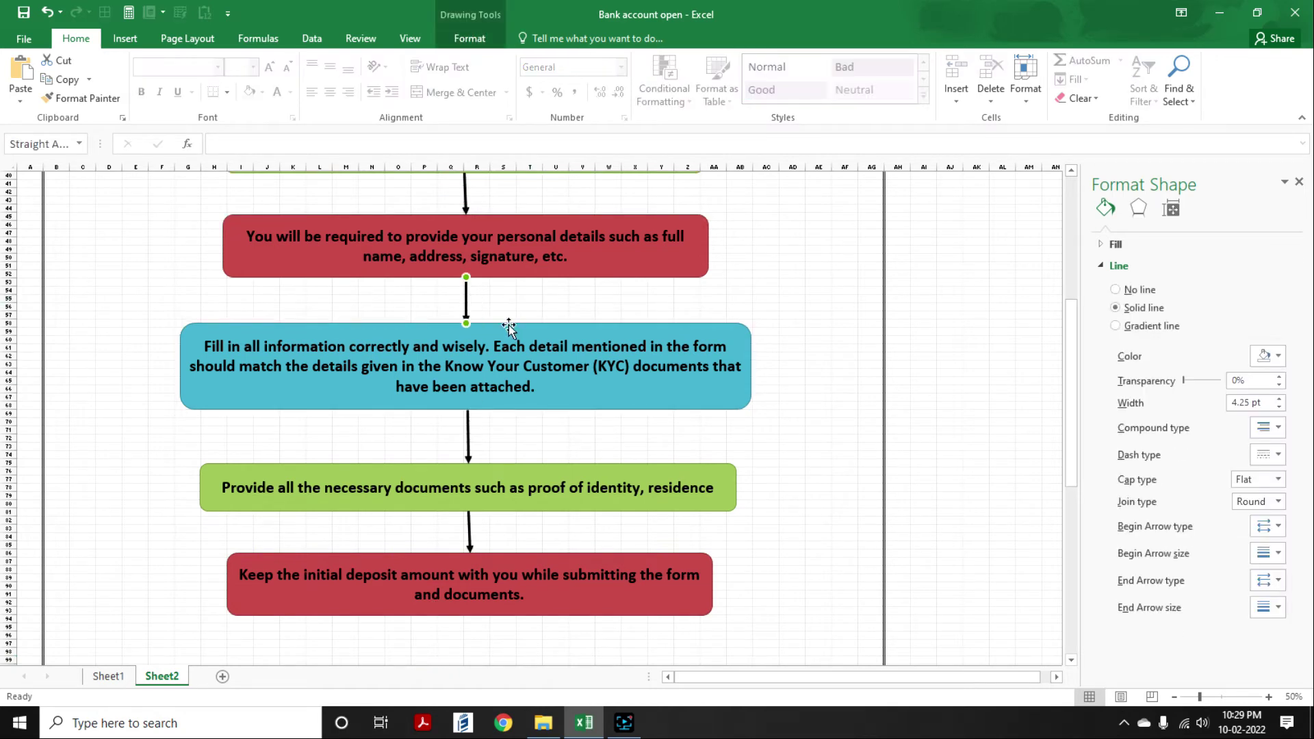
shift+click(509, 328)
key(ctrl+c)
scroll(412, 635, down, 4)
key(ctrl+v)
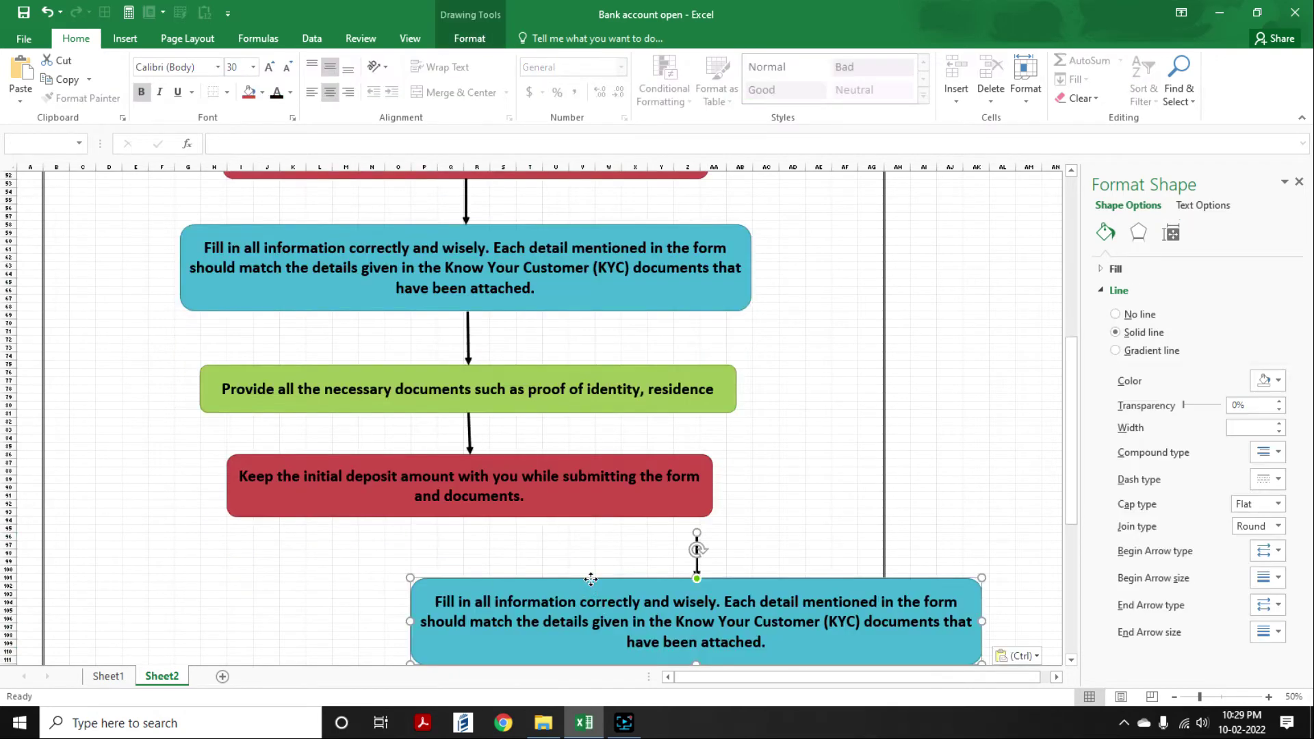
mouse_move(698, 545)
mouse_down()
mouse_move(370, 564)
mouse_move(474, 535)
mouse_move(476, 509)
mouse_up()
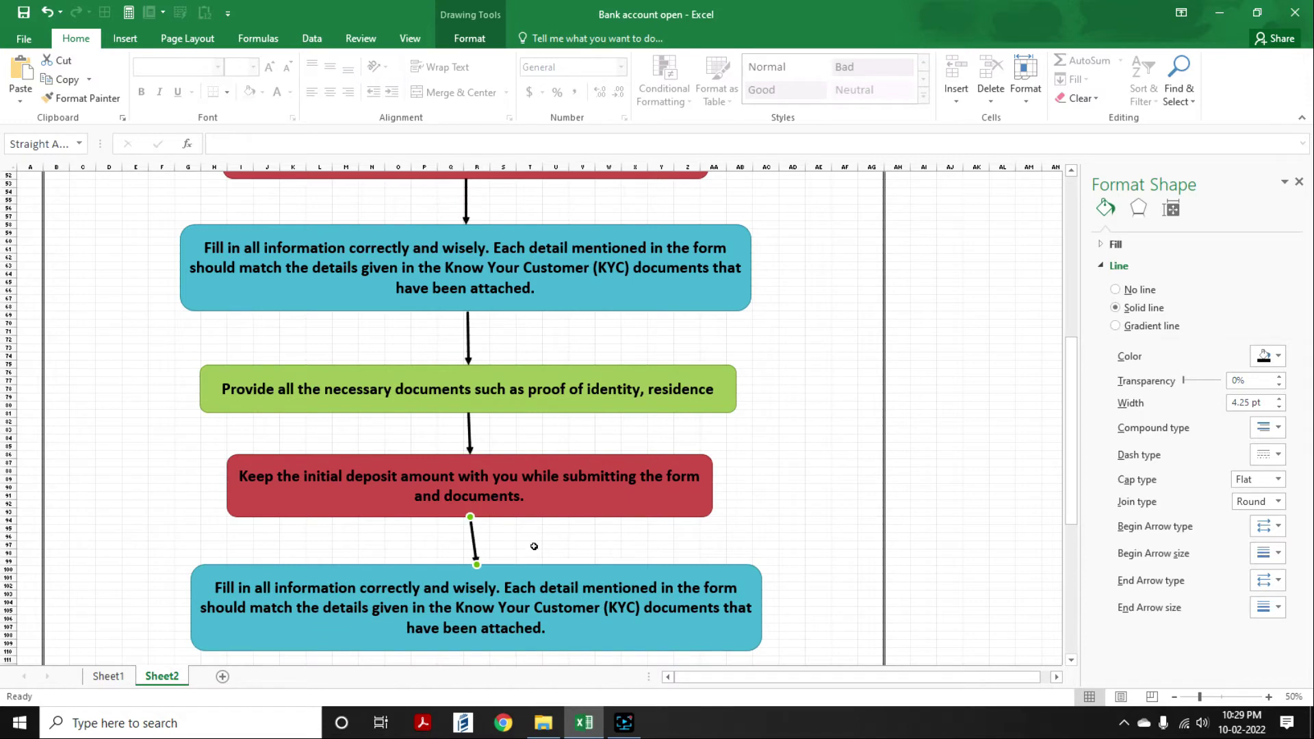
drag(517, 571, 510, 571)
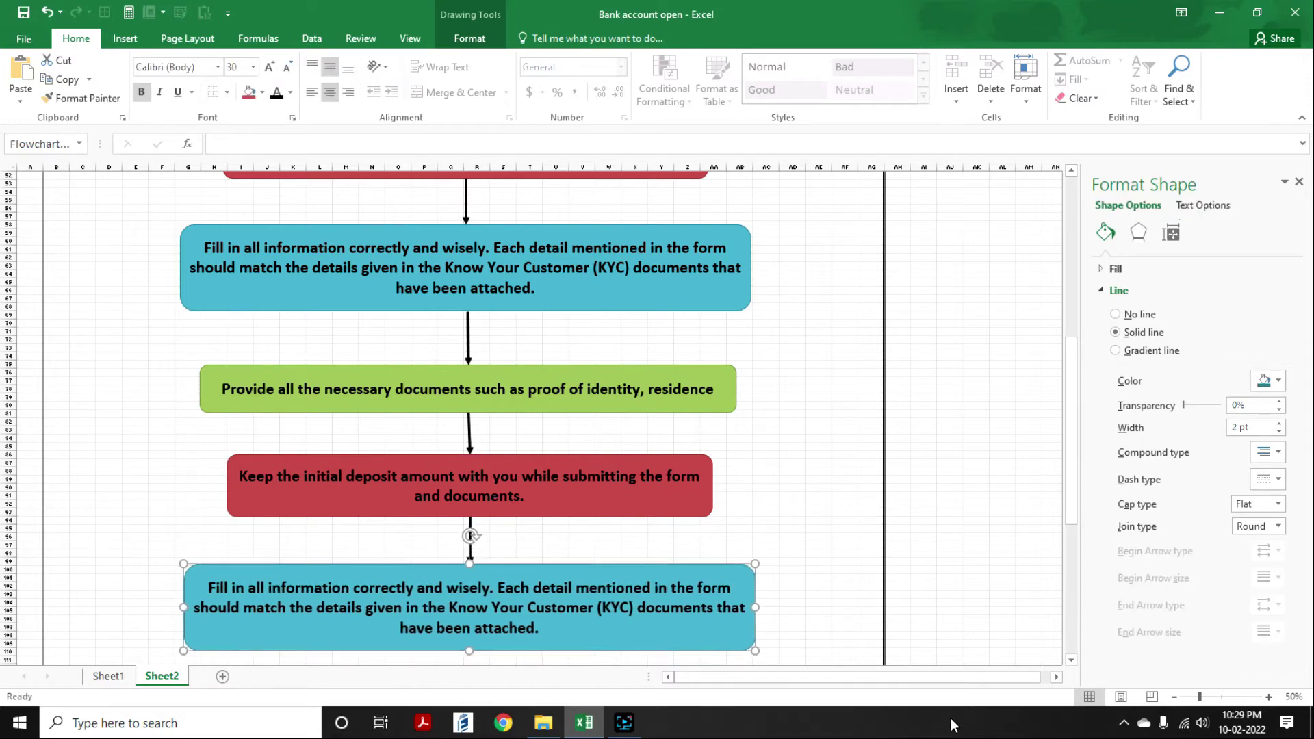
click(787, 522)
- Replace the copied teal box's text with Sheet1's step 7, beginning "After documents' verification", and reduce the box's height to fit two lines
scroll(337, 622, down, 2)
click(108, 677)
double_click(110, 546)
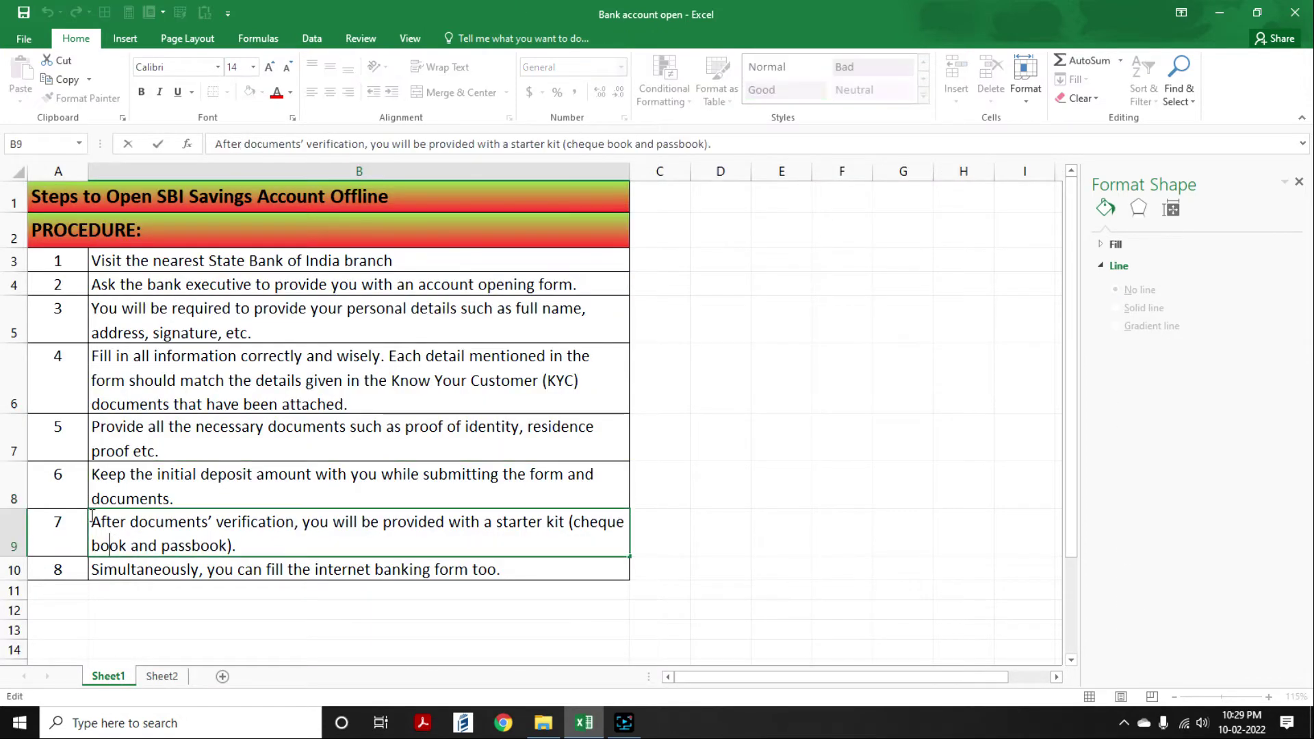
drag(91, 518, 427, 568)
key(Escape)
click(161, 677)
click(470, 490)
triple_click(462, 533)
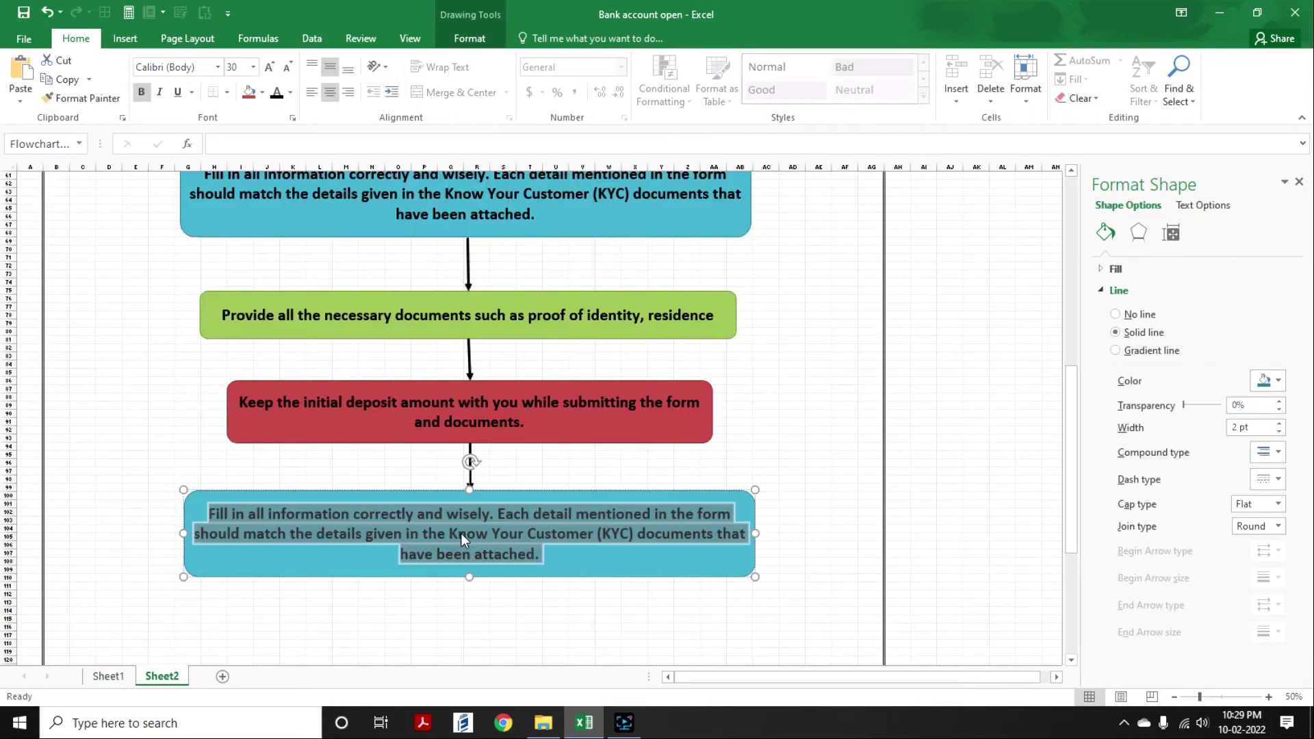
key(ctrl+v)
click(594, 599)
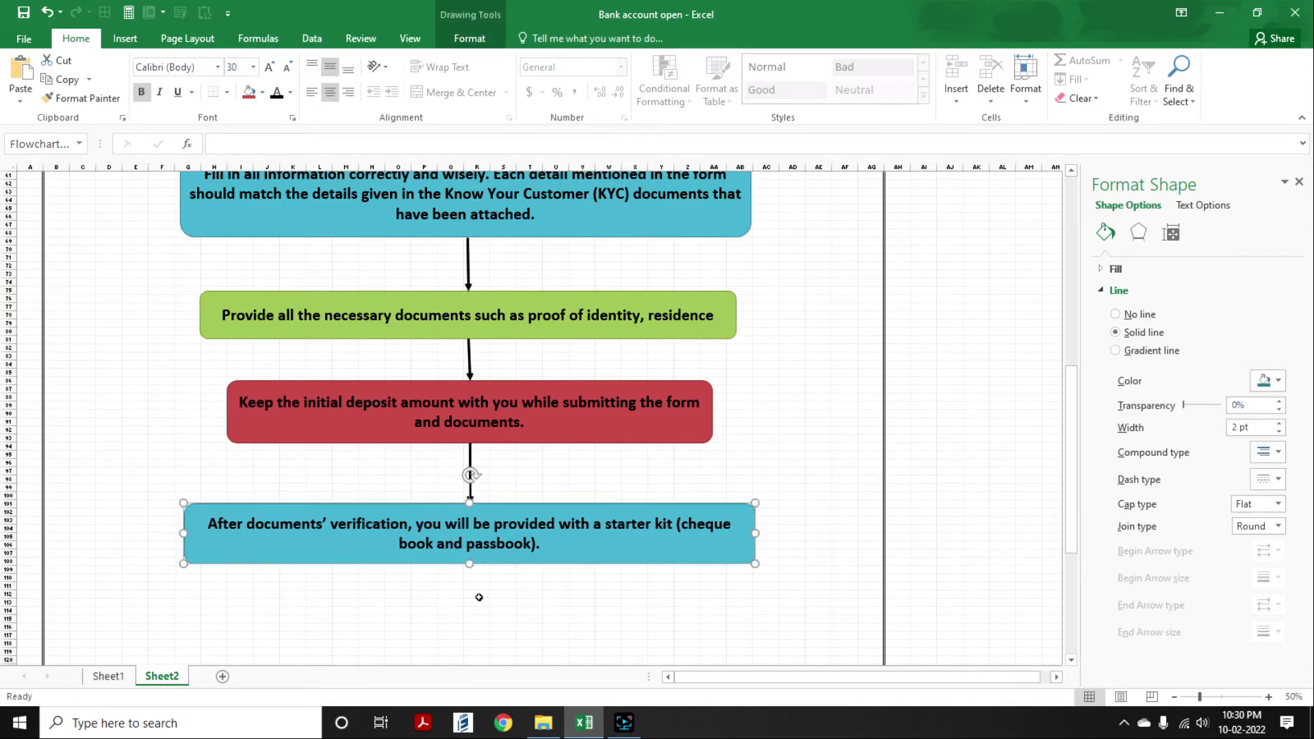
click(477, 619)
- Duplicate the green "Provide all the necessary documents" box with its arrow and place the copy below the starter kit box
click(438, 321)
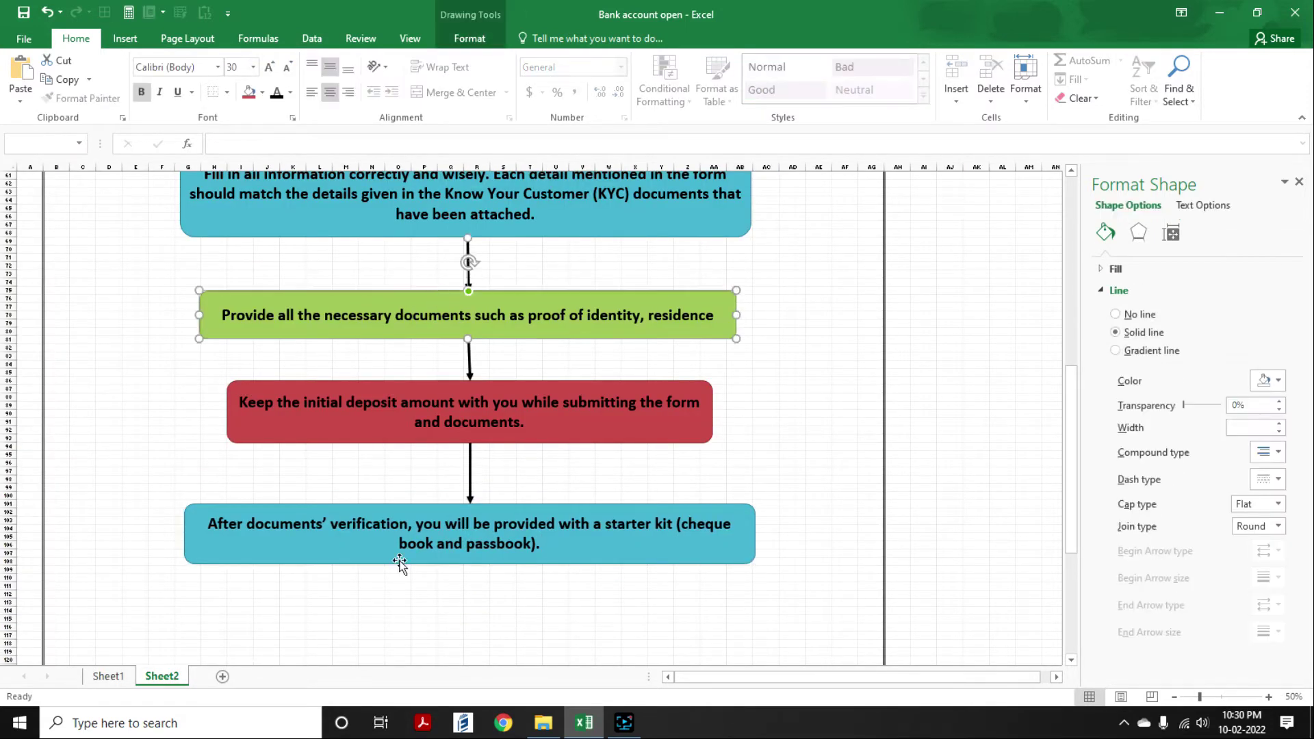
drag(411, 312, 413, 635)
scroll(554, 525, down, 3)
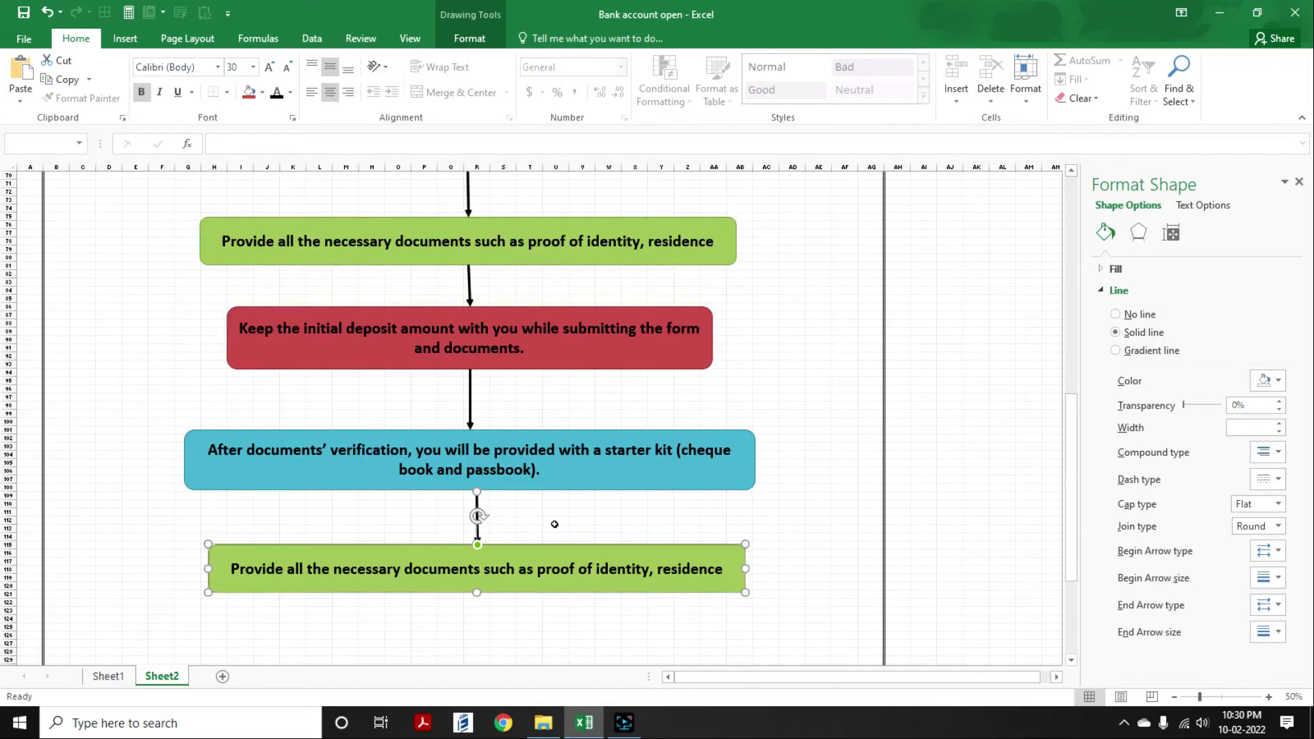
click(554, 525)
- Replace the lowest green box's text with "Simultaneously, you can fill the internet banking form too." from Sheet1
click(414, 574)
click(105, 675)
double_click(155, 569)
drag(90, 570, 763, 569)
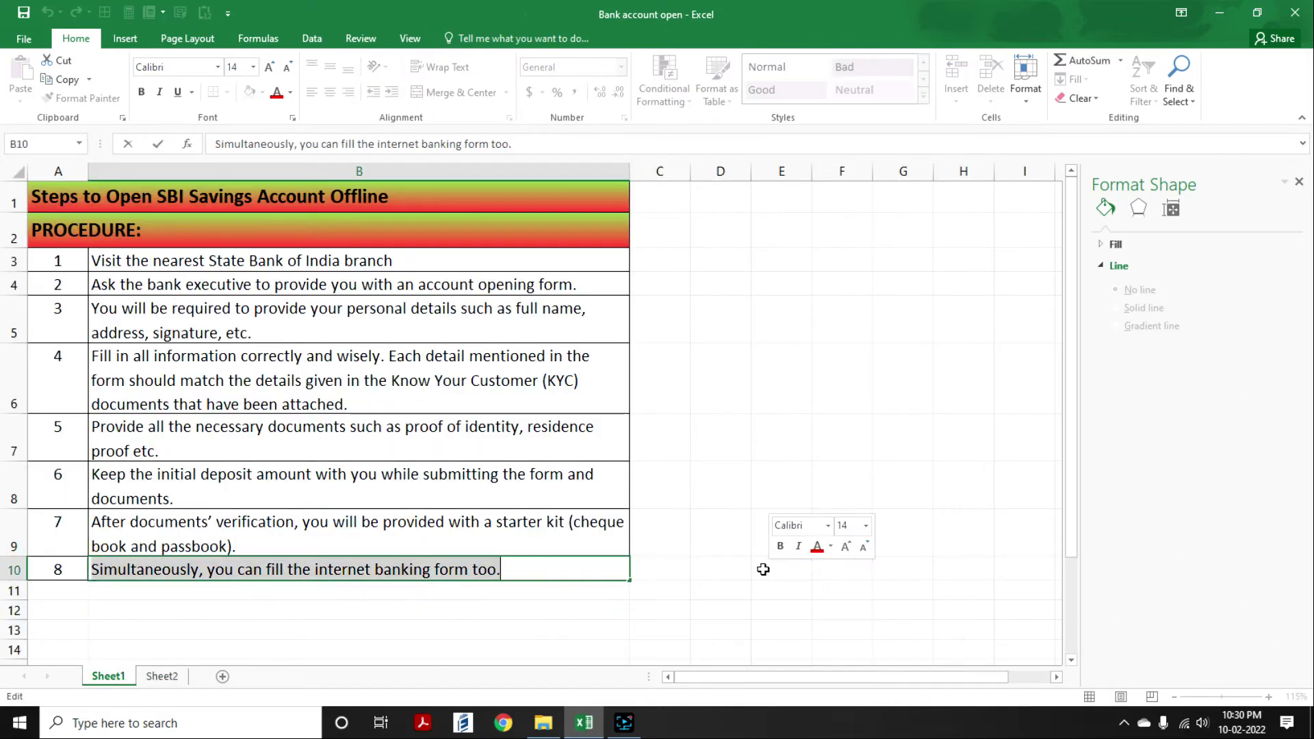
click(166, 683)
click(440, 575)
key(ctrl+a)
key(ctrl+v)
click(792, 546)
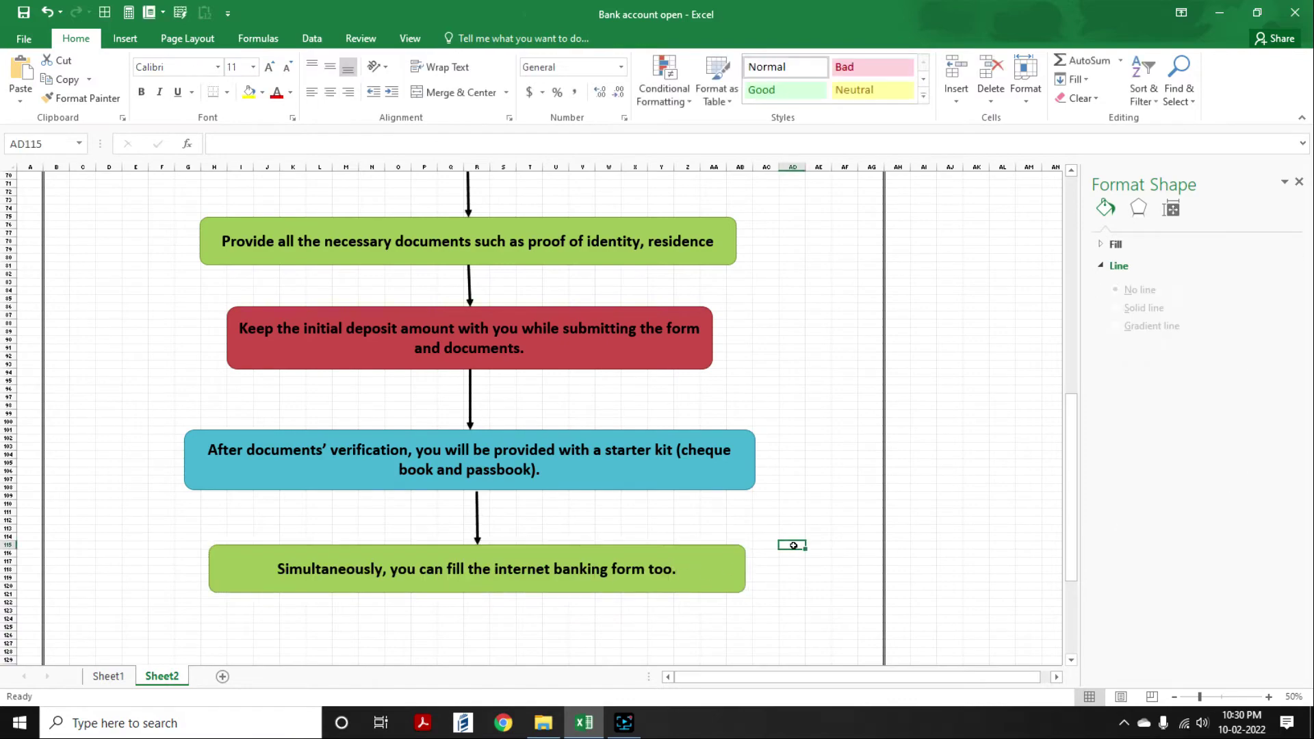
- Copy the last arrow and connect the copy's start to the bottom centre of the internet banking form box
scroll(525, 597, up, 14)
scroll(525, 597, down, 19)
click(478, 505)
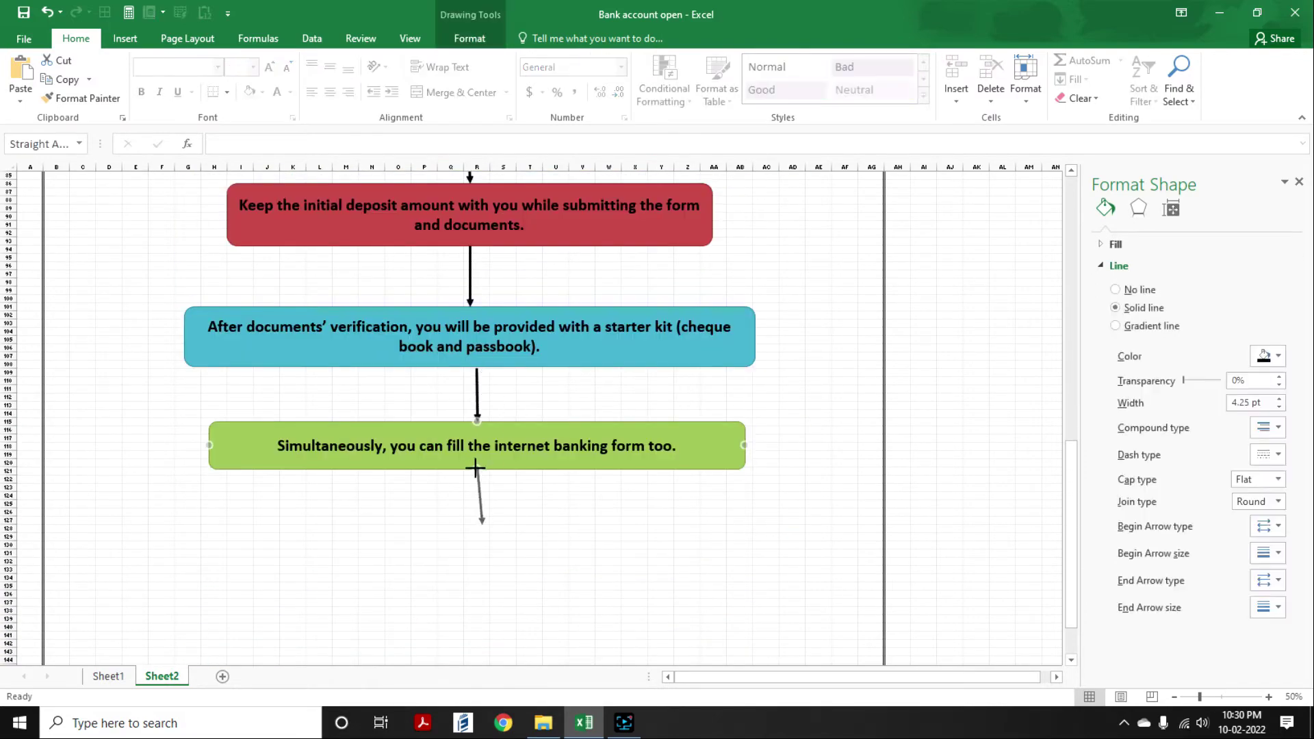
- Copy the orange "Open SBI Savings Account Offline" diamond and place the copy at the end of the flowchart below the last arrow
scroll(475, 469, up, 20)
click(520, 236)
scroll(552, 468, down, 20)
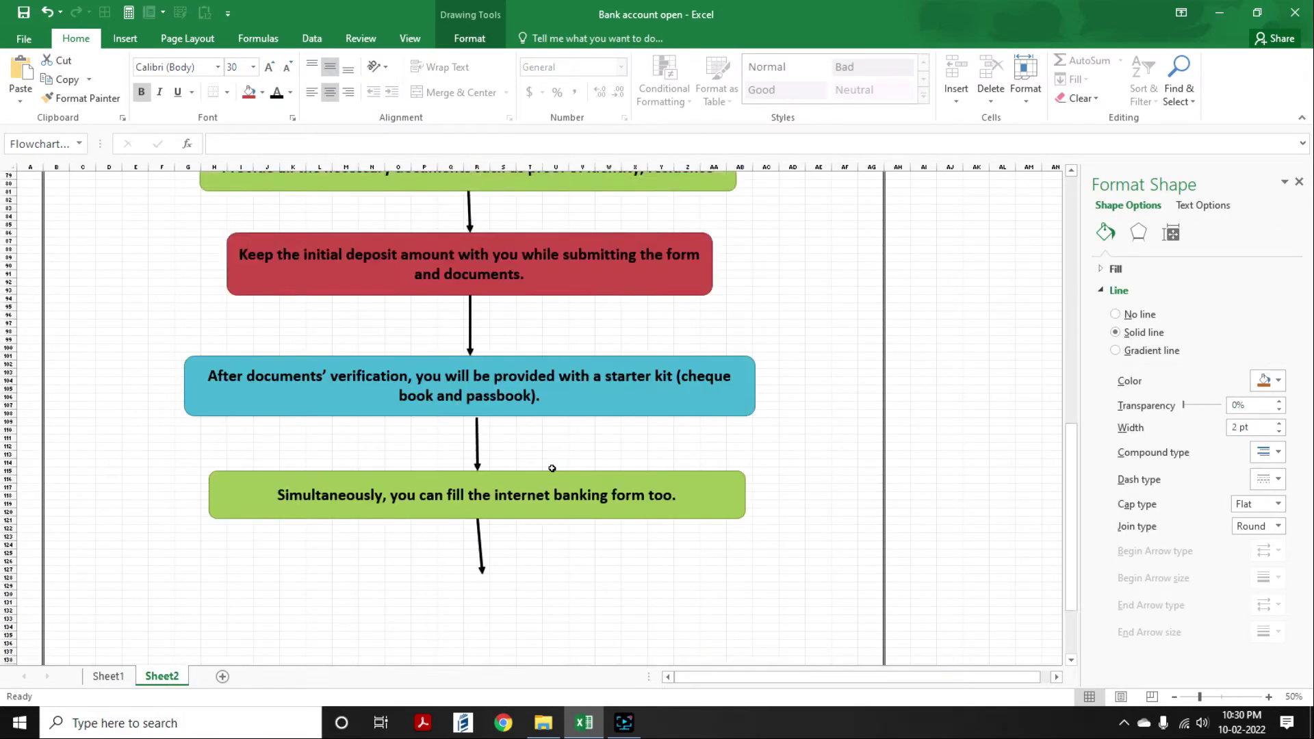
scroll(552, 468, up, 20)
drag(433, 269, 433, 562)
click(622, 502)
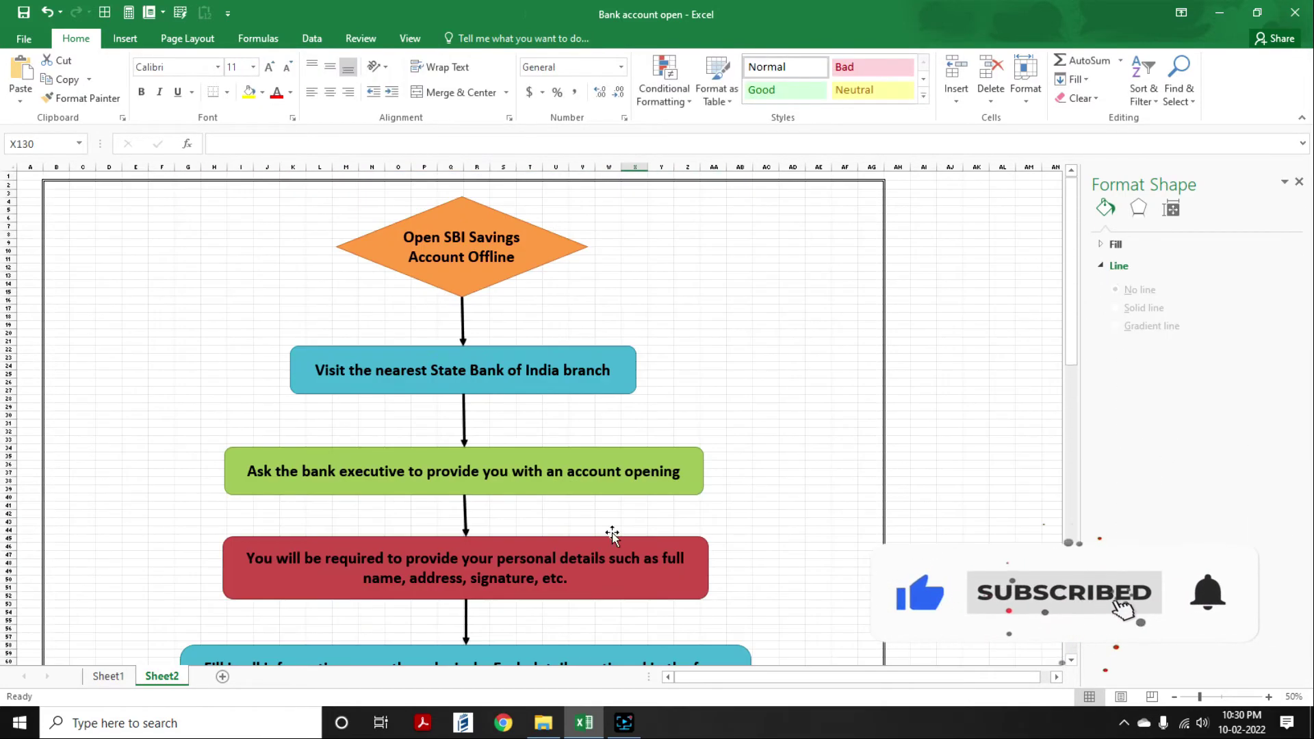
- Nudge the "Fill in all information" and "Keep the initial deposit" boxes slightly left to straighten their connecting arrows
scroll(613, 534, down, 7)
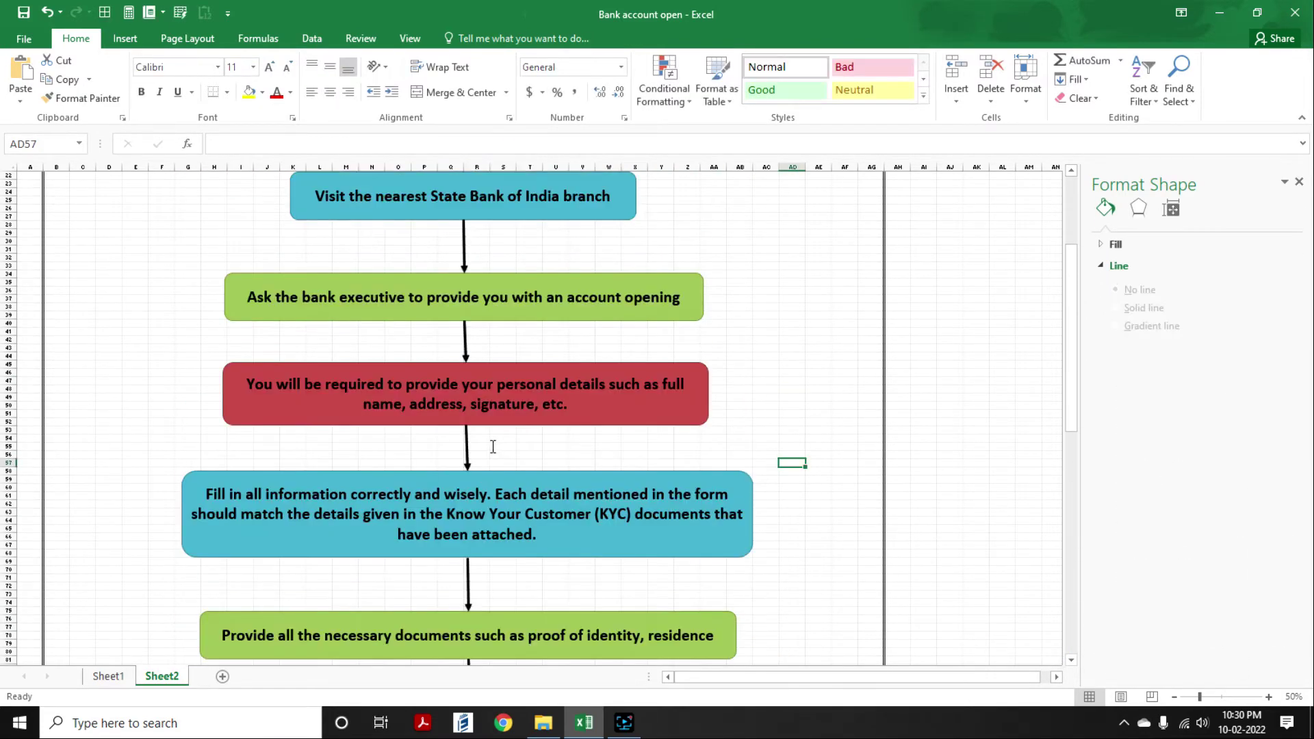
click(625, 552)
key(Left)
scroll(515, 561, down, 8)
click(602, 454)
click(657, 556)
key(Left)
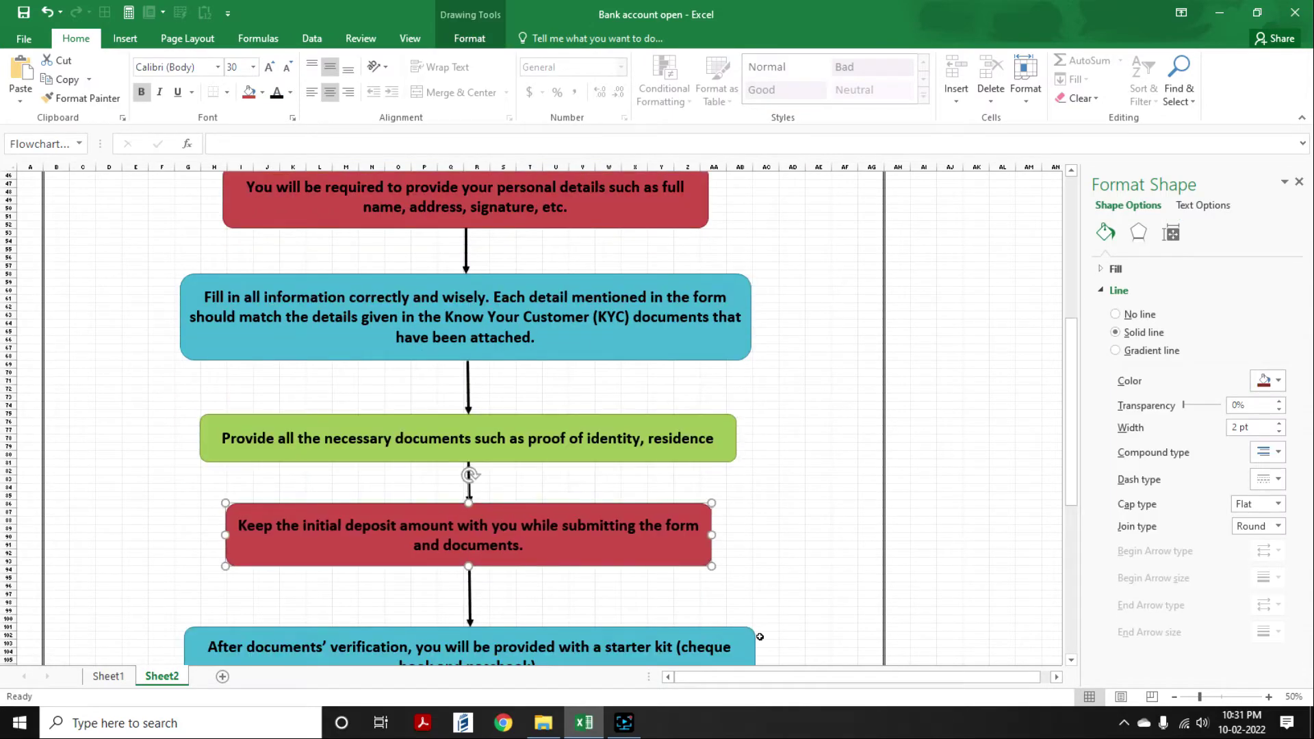
click(763, 519)
- Nudge the "Simultaneously, you can fill the internet banking form too." box left to straighten the arrow coming from the starter kit box
scroll(763, 518, down, 11)
ctrl+scroll(499, 469, up, 5)
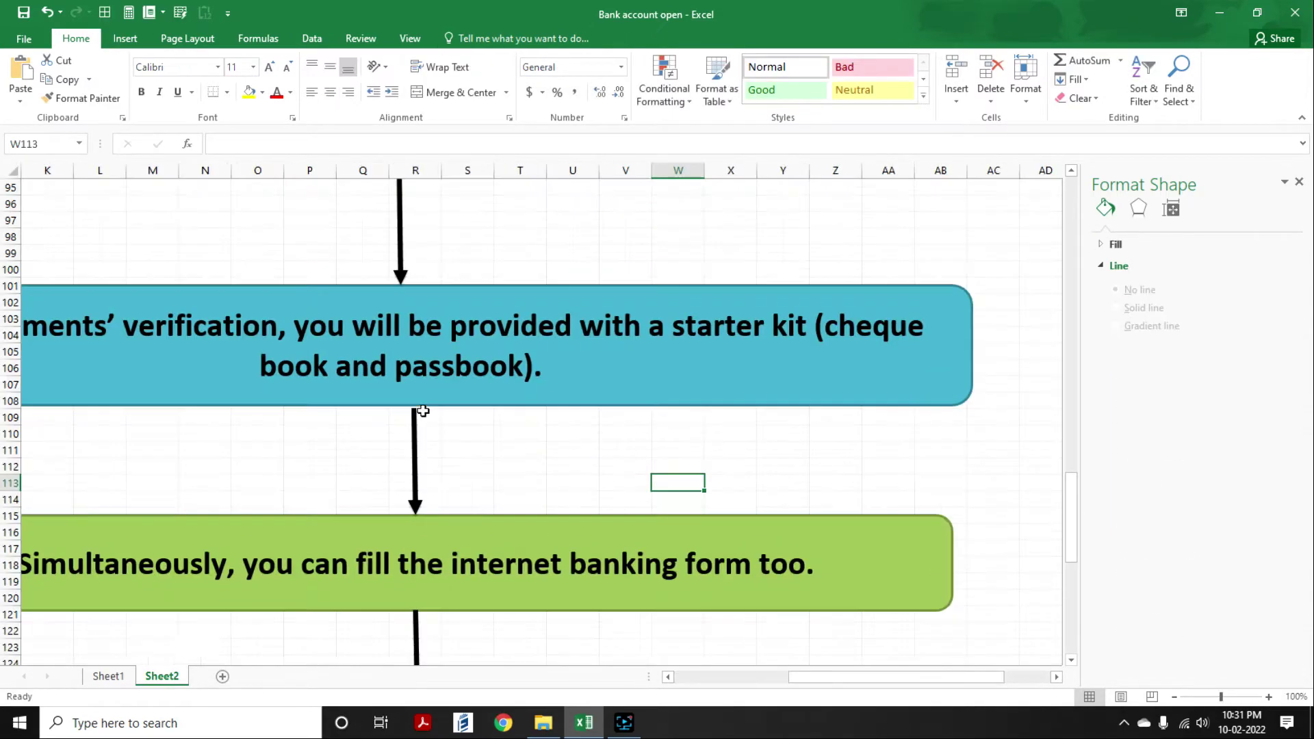
scroll(438, 492, down, 8)
scroll(458, 575, up, 3)
click(418, 465)
scroll(418, 479, up, 6)
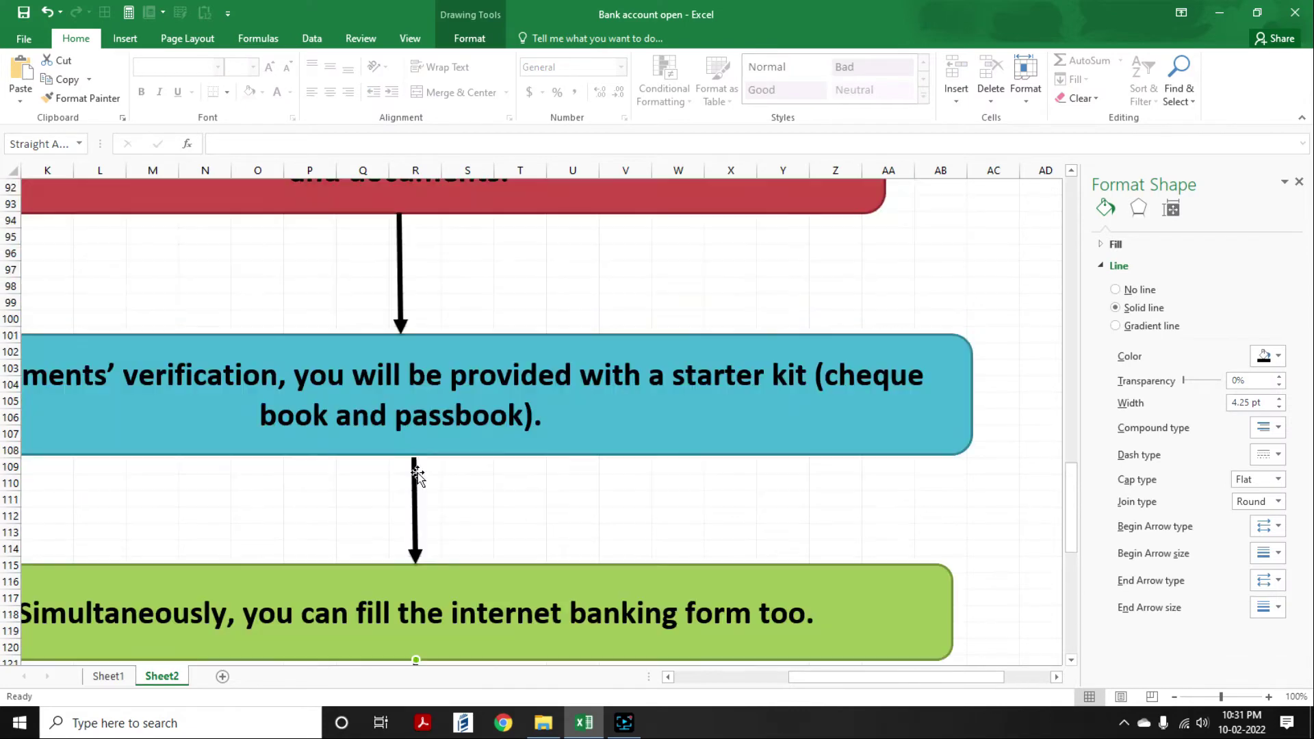
click(420, 294)
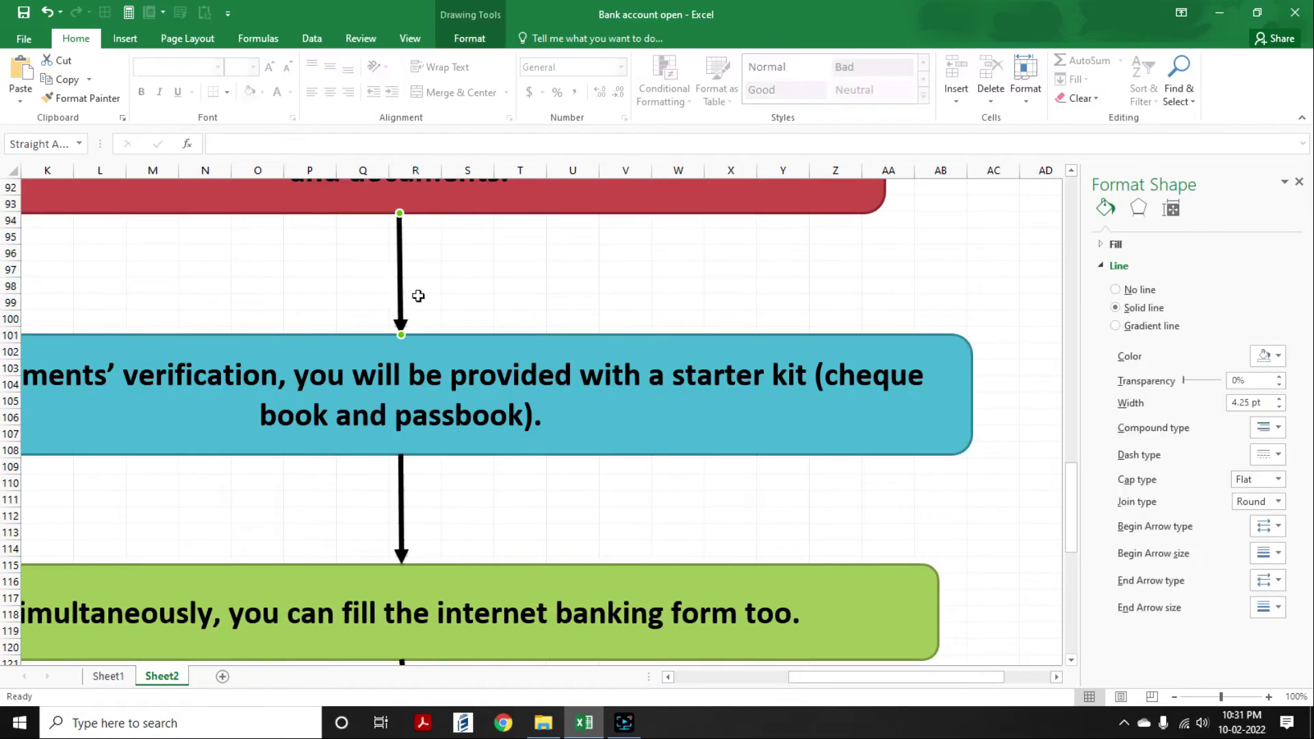
- Nudge the "Provide all the necessary documents" and "Keep the initial deposit" boxes slightly left so their connecting arrows run straight
scroll(534, 404, up, 6)
scroll(533, 404, up, 4)
click(407, 416)
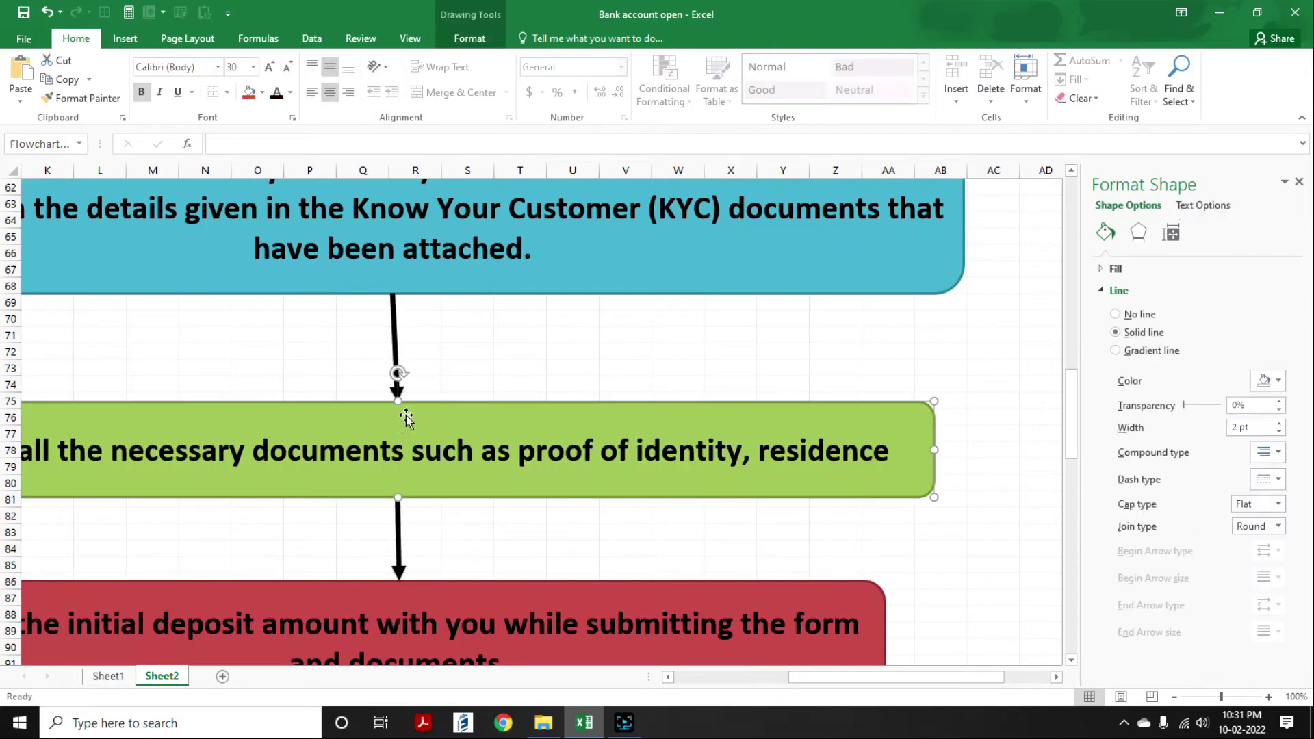
scroll(493, 472, up, 18)
scroll(397, 528, down, 8)
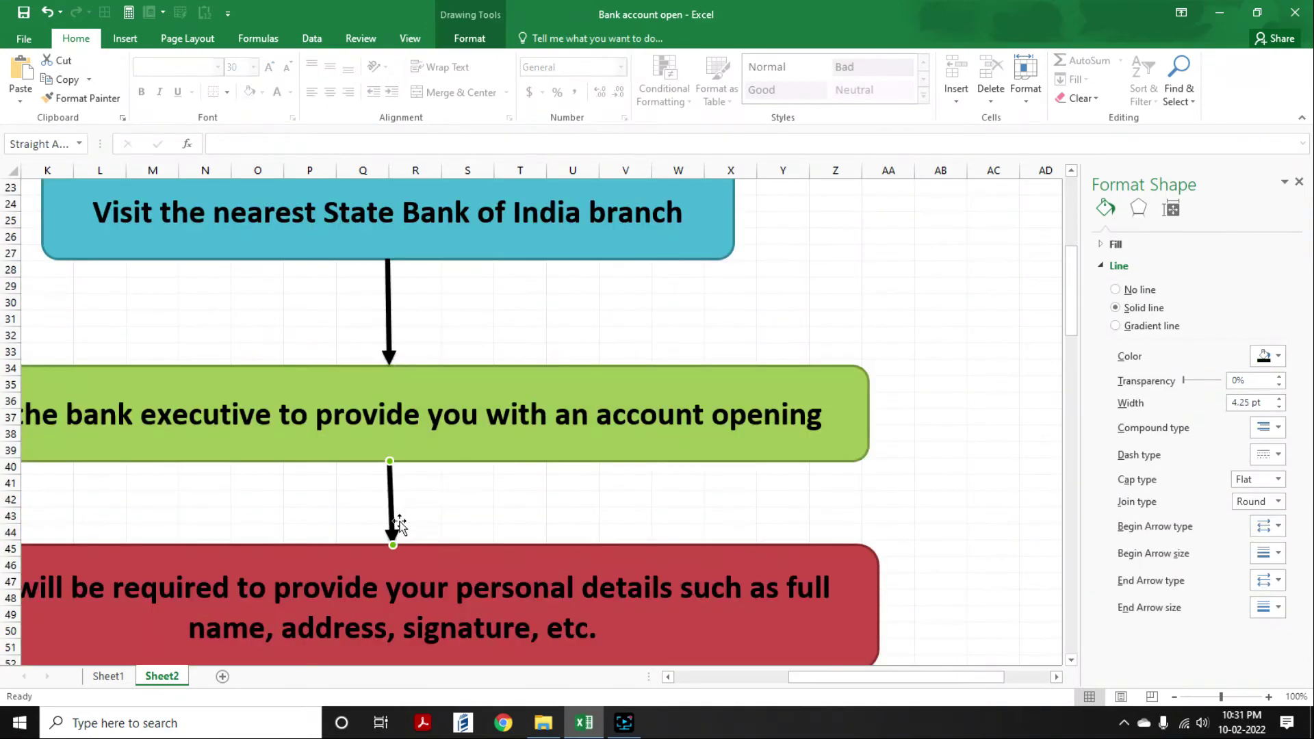
click(397, 547)
click(395, 534)
scroll(419, 499, down, 6)
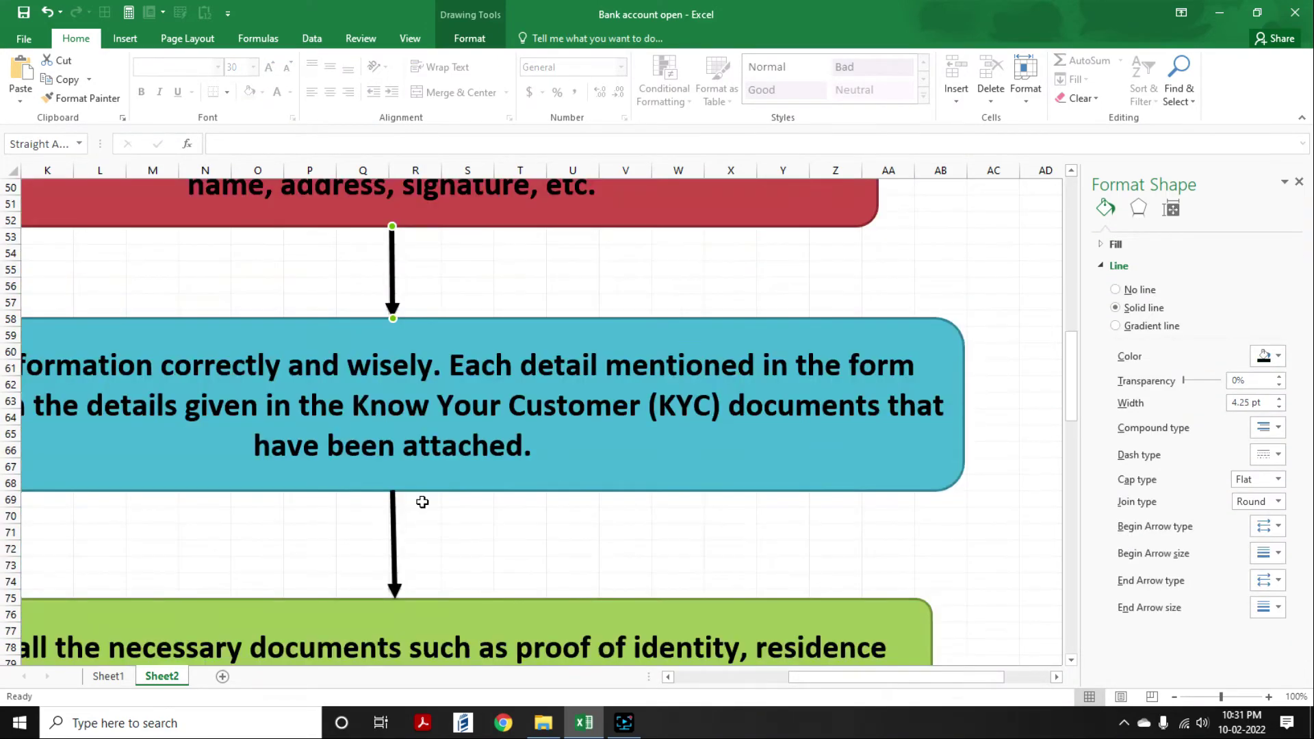
click(393, 527)
scroll(525, 582, down, 5)
click(525, 582)
scroll(441, 634, down, 5)
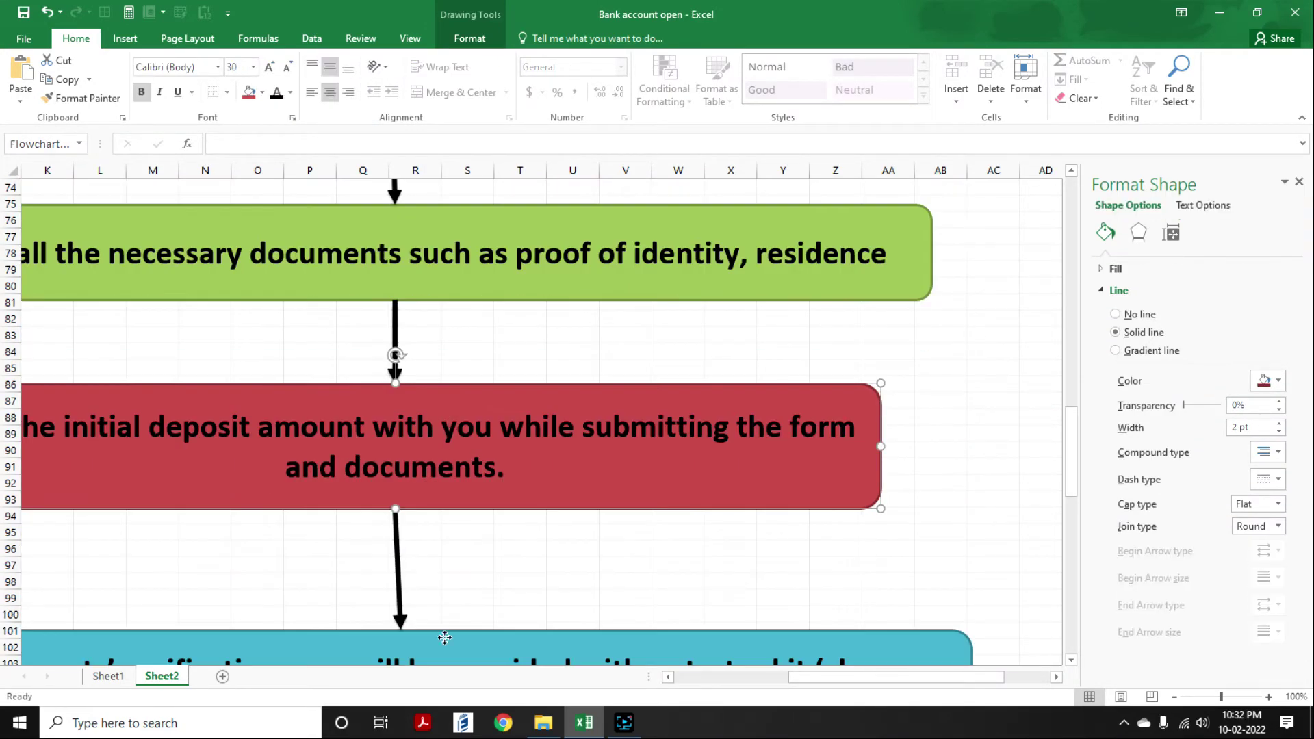
- Nudge the starter kit and internet banking form boxes left to line up with the "Keep the initial deposit" box above
click(665, 610)
scroll(548, 479, down, 8)
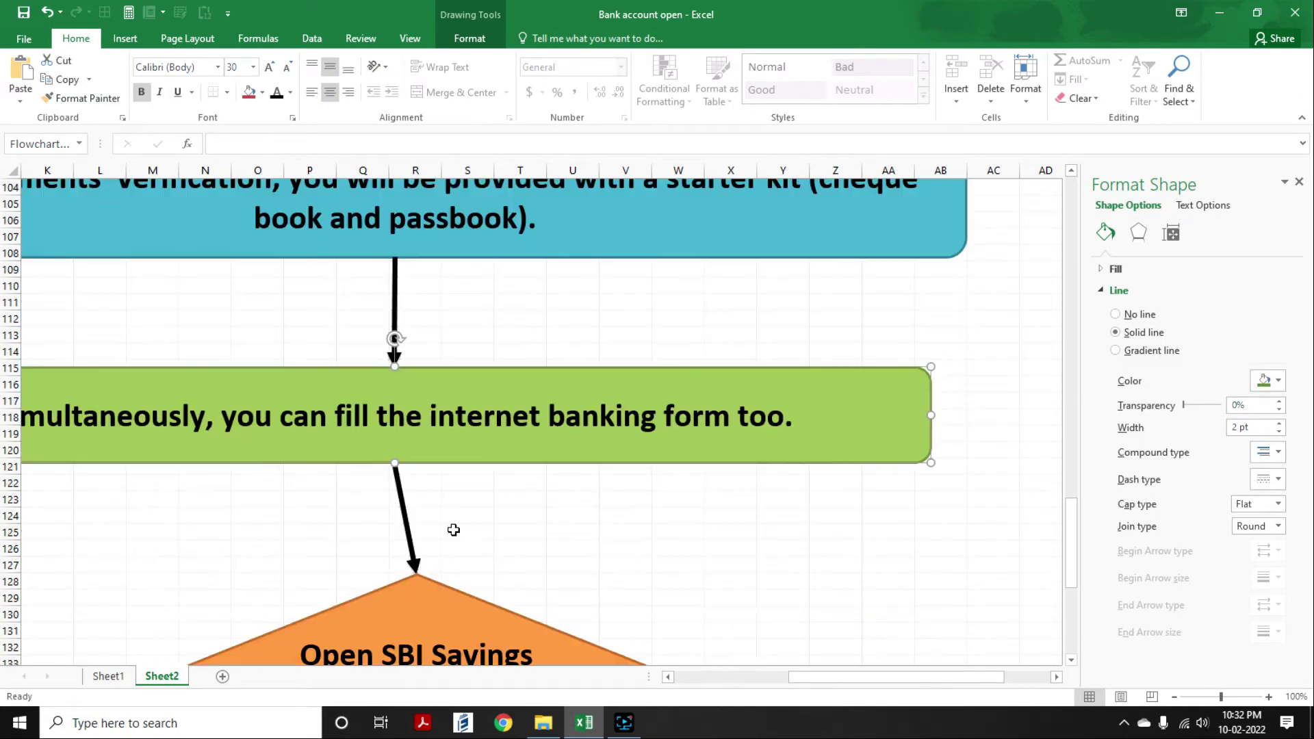
click(699, 452)
- Nudge the last orange diamond left until it is centred under the internet banking form box and its arrow is straight
click(411, 577)
scroll(769, 622, down, 2)
key(Left)
key(Left)
key(Left)
key(Left)
key(Left)
key(Left)
key(Left)
key(Left)
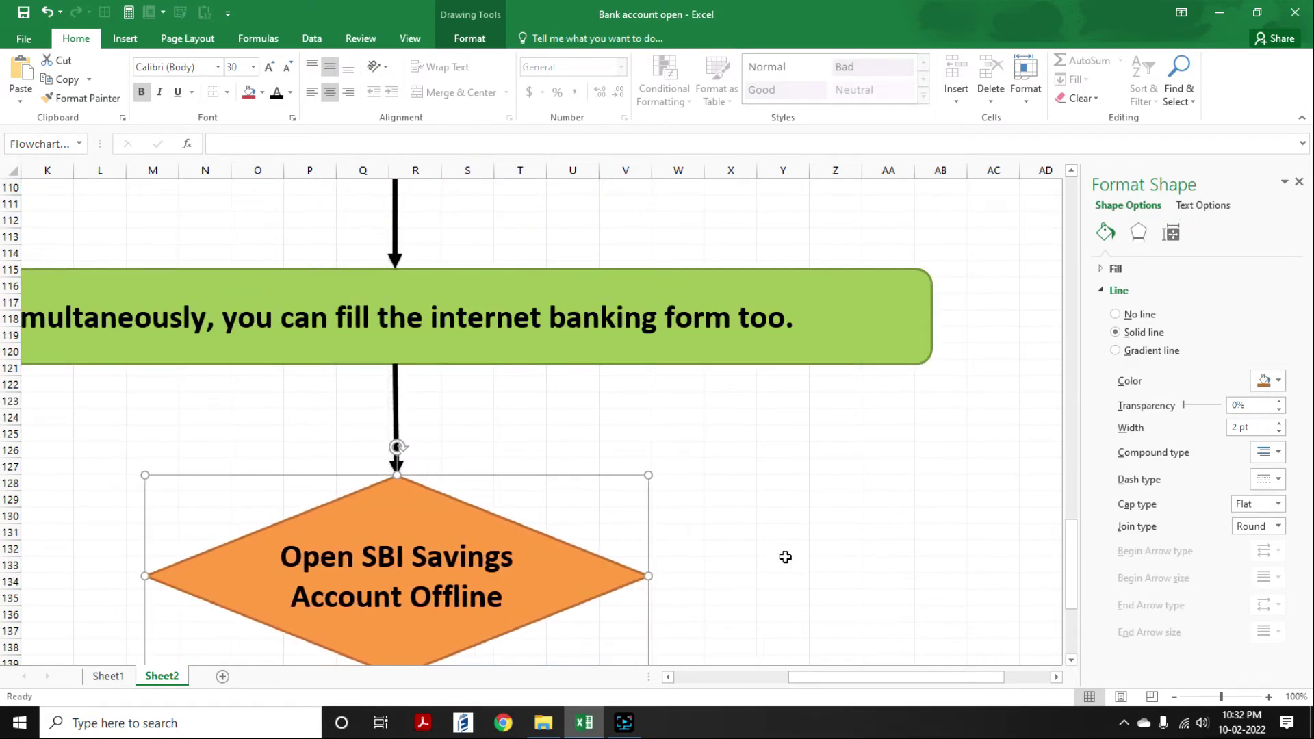
- Replace the last orange diamond's text with "Thank you"
double_click(333, 556)
key(ctrl+a)
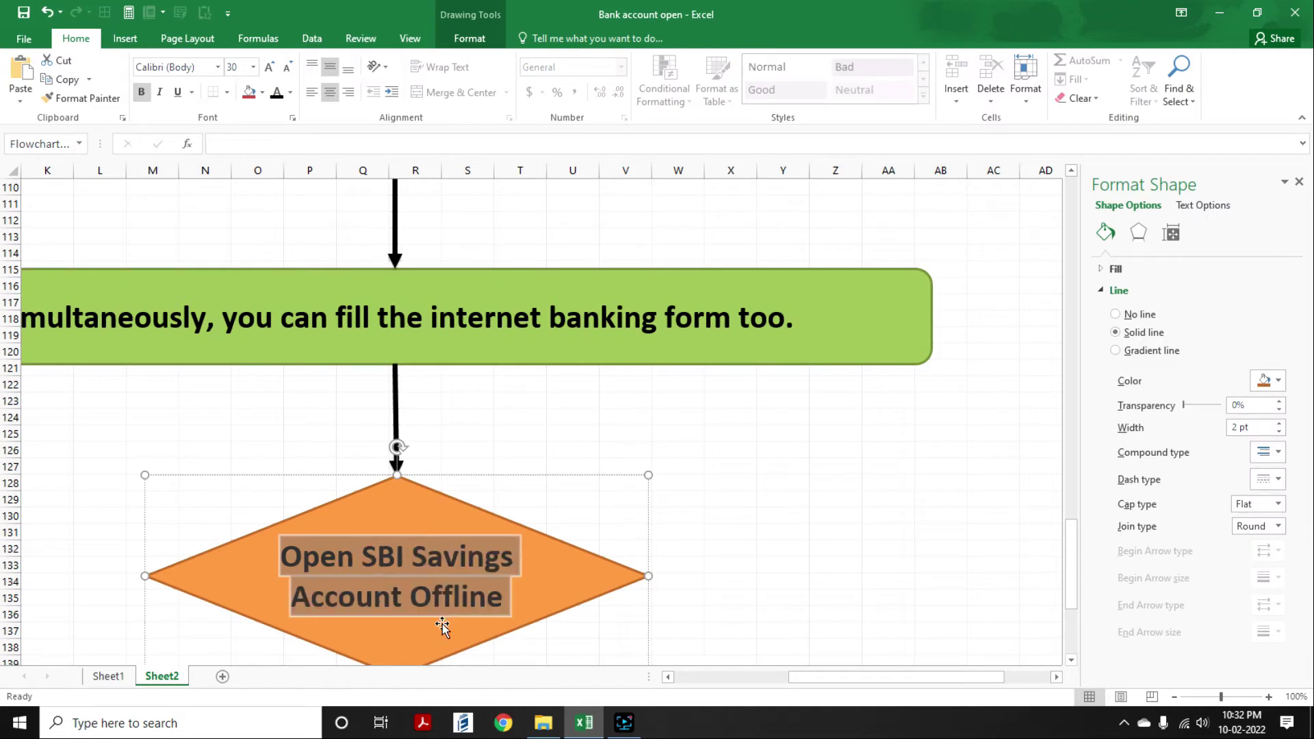
text(Thank you)
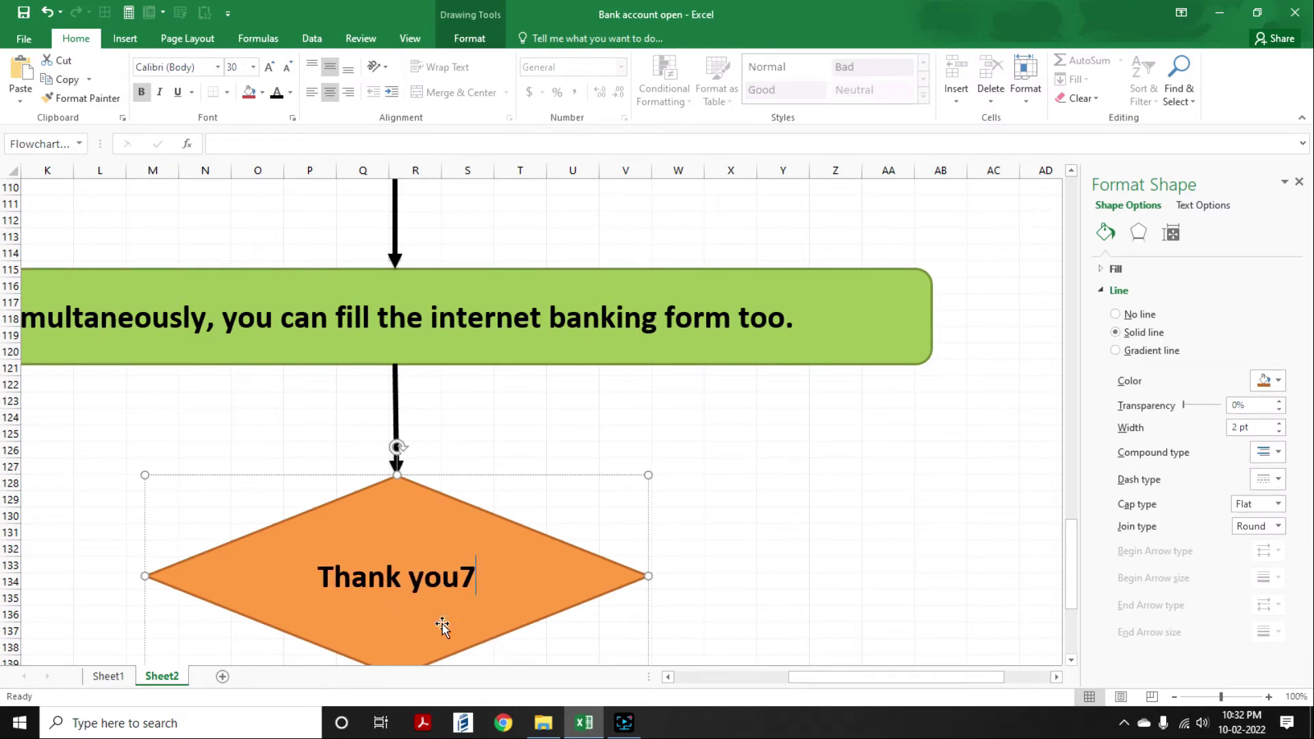
click(722, 574)
scroll(486, 511, down, 2)
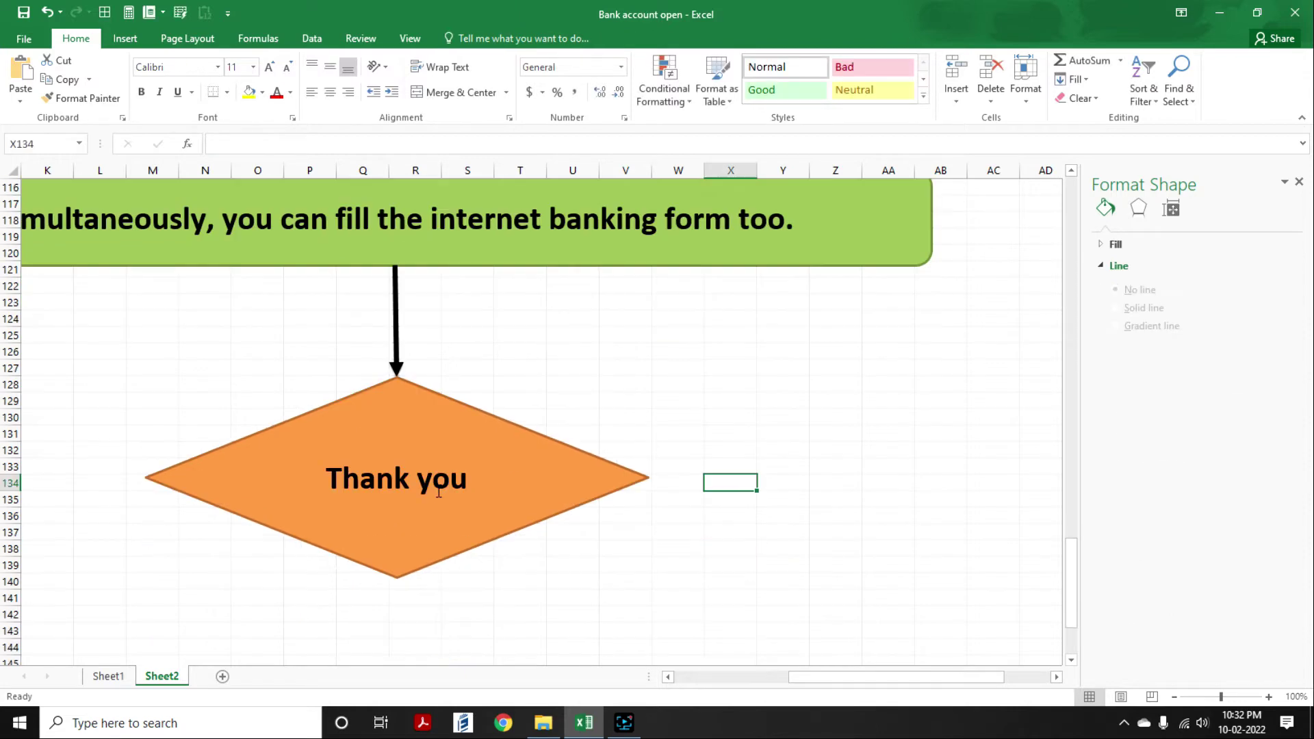
- Shrink the "Thank you" diamond in width and height, keeping its top at the end of the last arrow
ctrl+scroll(449, 449, down, 2)
click(533, 430)
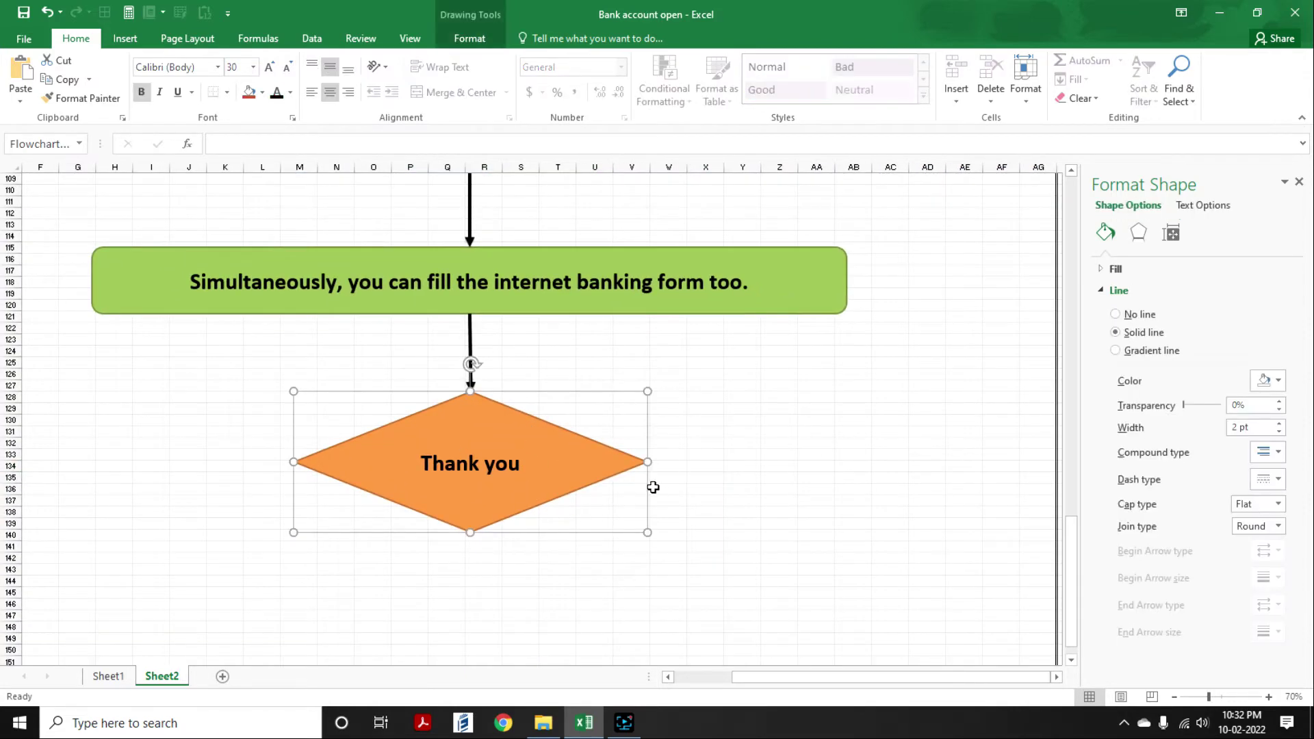
drag(648, 533, 605, 508)
click(558, 558)
- Review the whole flowchart from start to end and close the Format Shape pane
scroll(719, 421, up, 5)
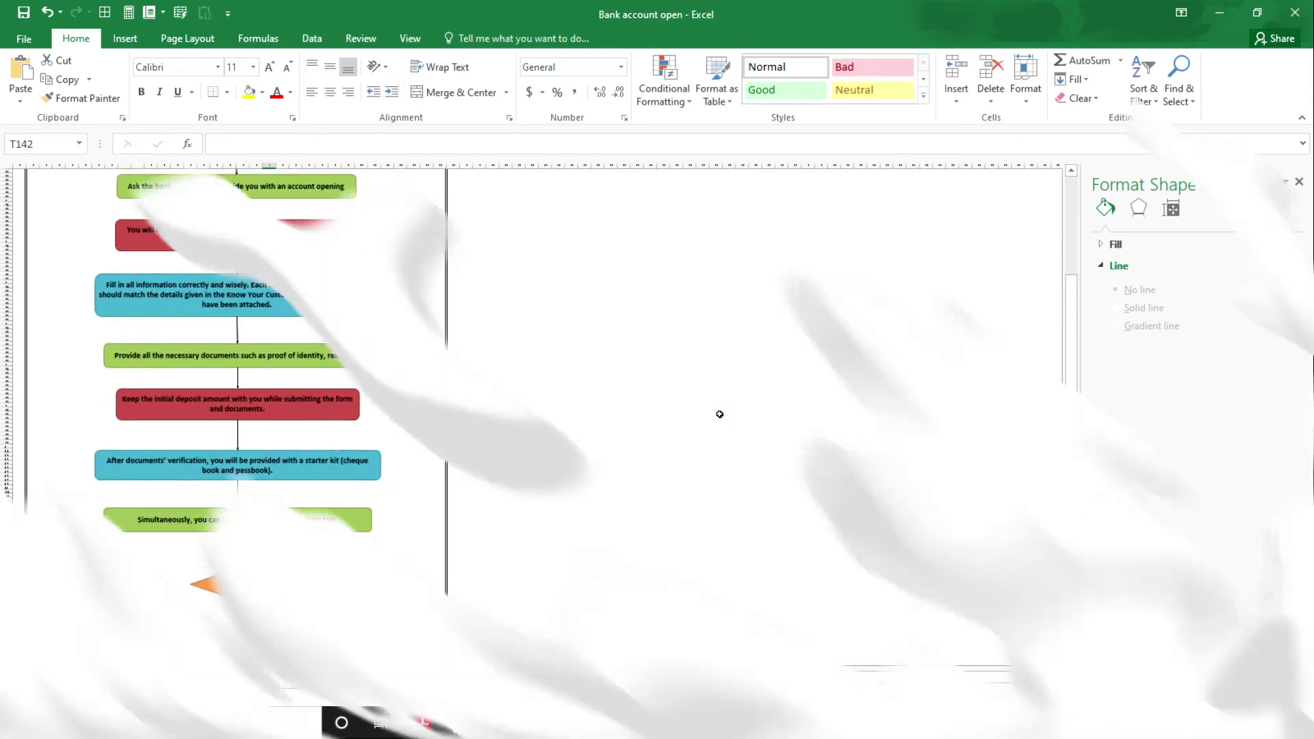
scroll(290, 582, up, 5)
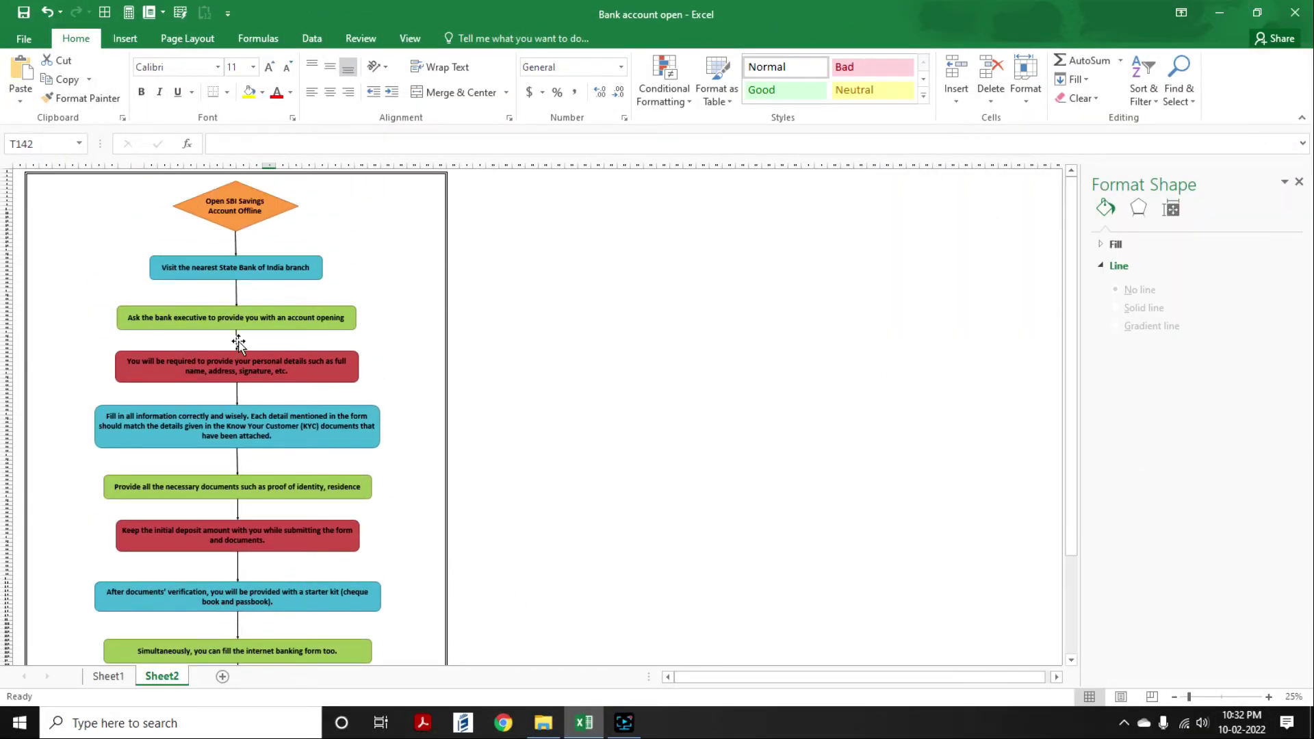
scroll(291, 347, down, 3)
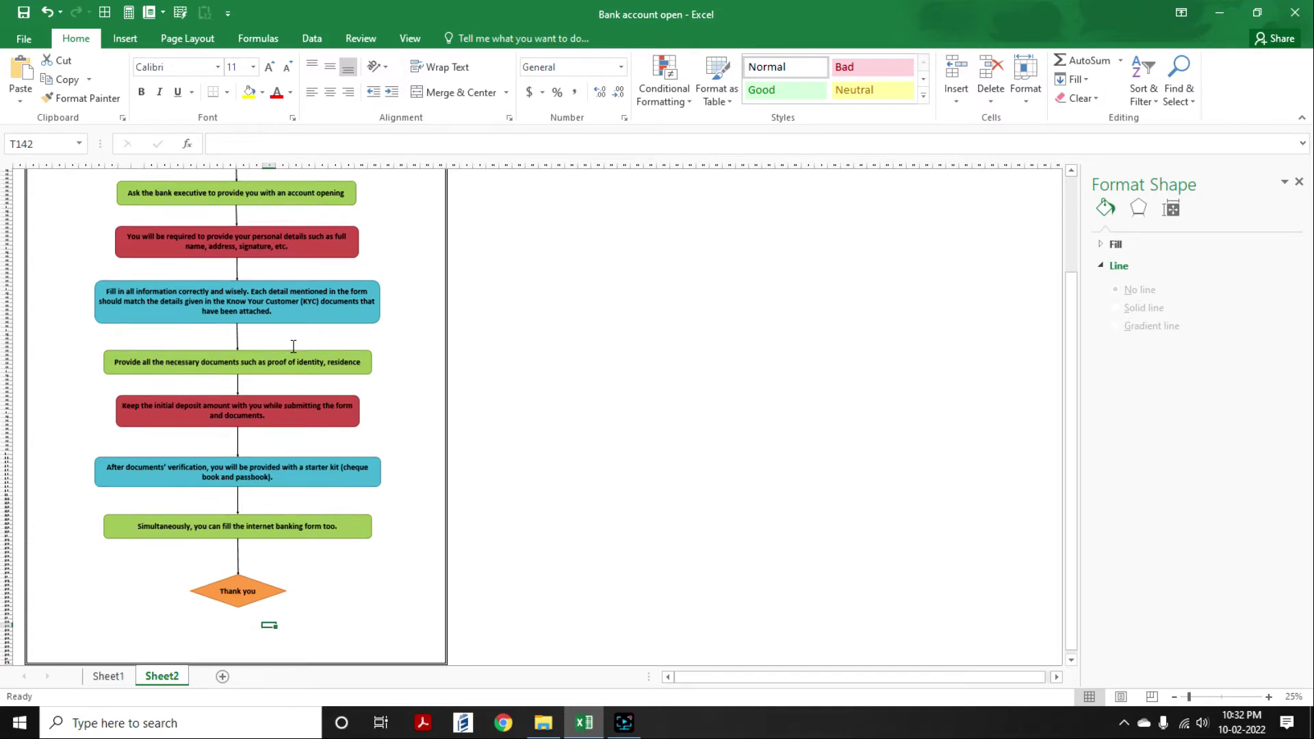
scroll(294, 346, up, 5)
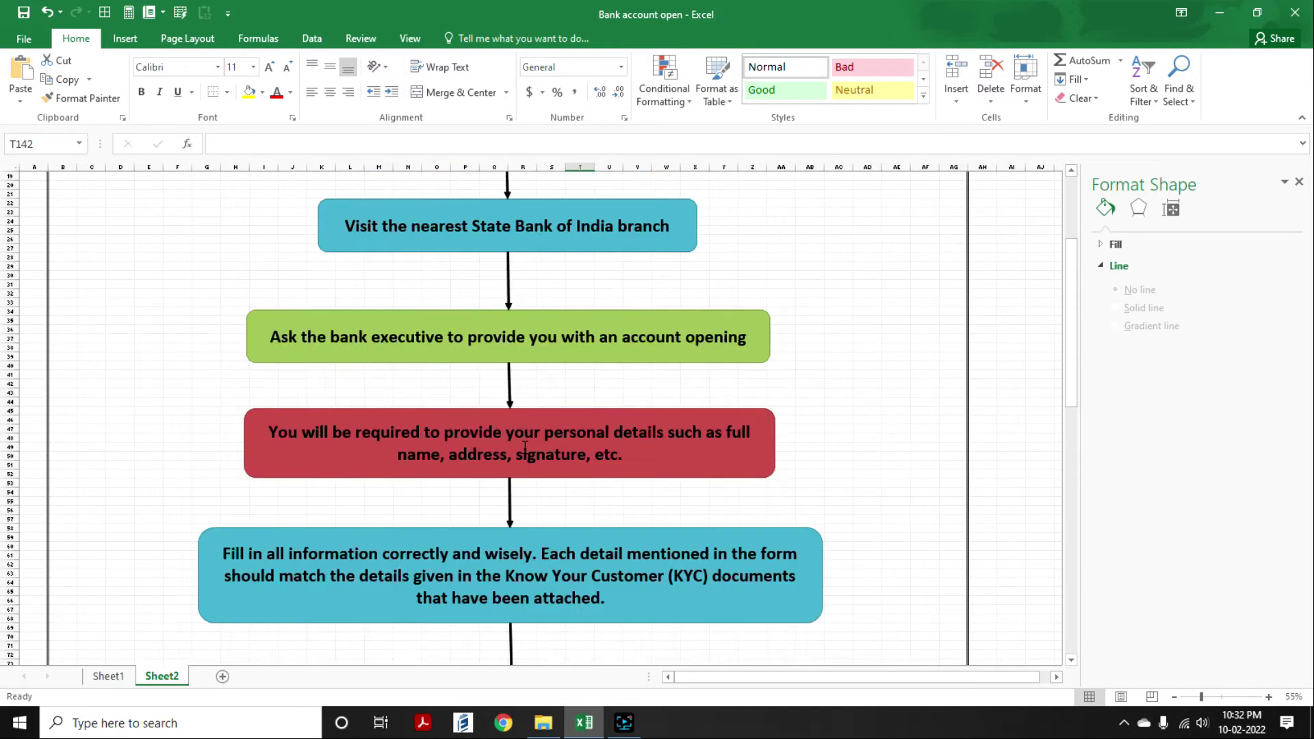
click(1299, 182)
- Insert the bank picture "download" from the Logos folder and place it in the page's upper-left corner beside the first diamond
scroll(151, 219, up, 1)
click(151, 219)
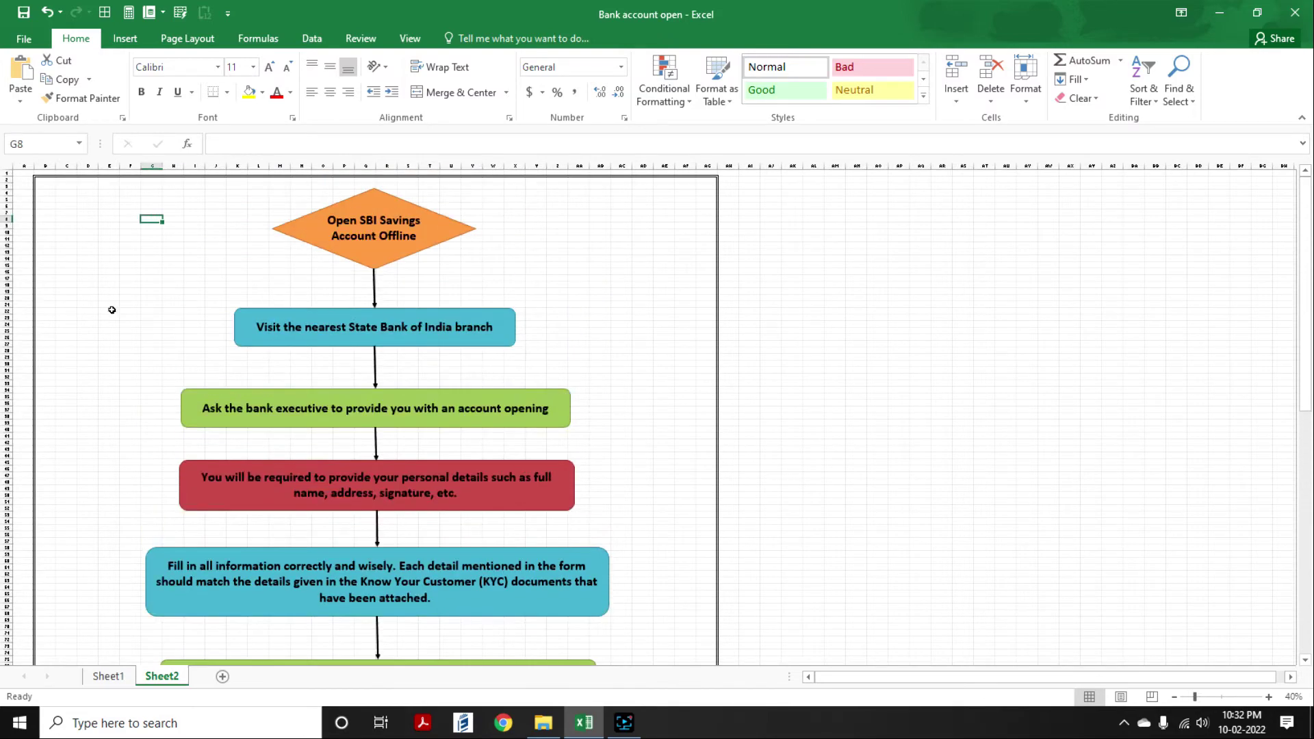
click(137, 40)
click(176, 68)
double_click(193, 132)
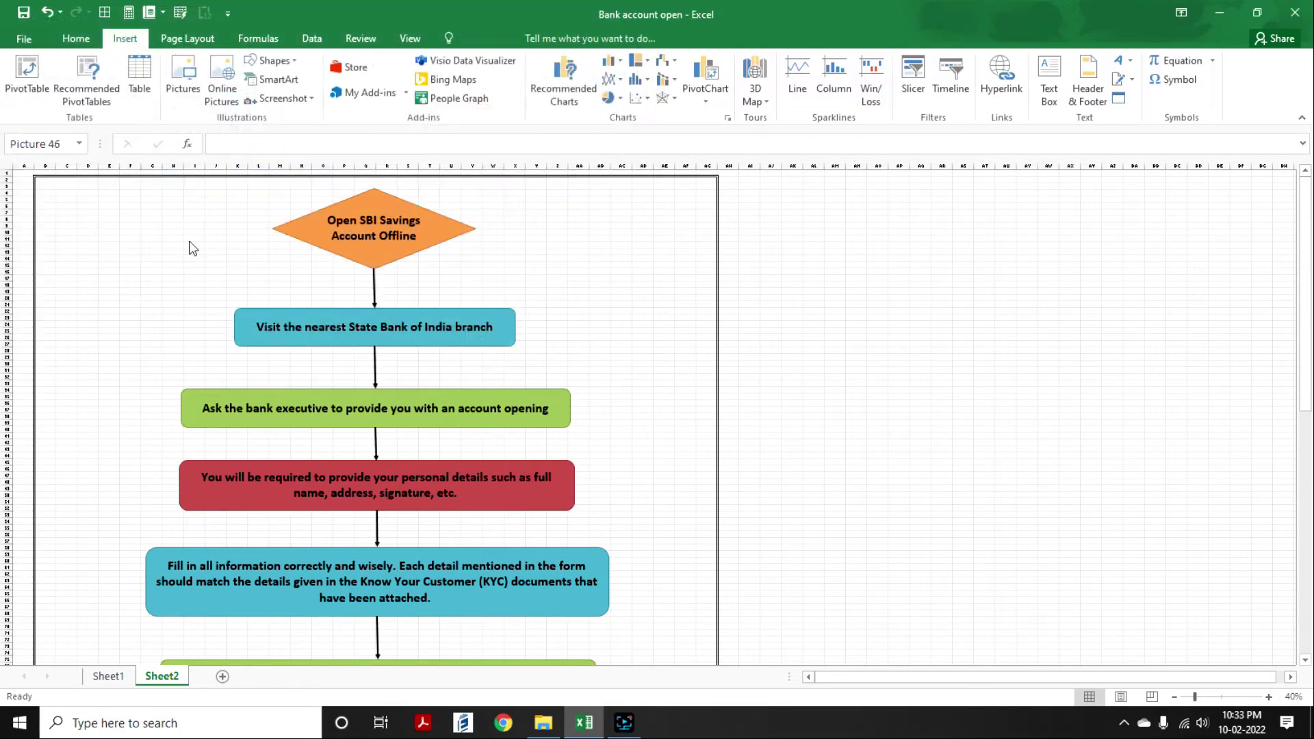
drag(175, 289, 201, 336)
click(673, 293)
- Insert the picture "Logo1" from the Logos folder and place it in the lower-left corner of the bordered page
scroll(540, 262, down, 20)
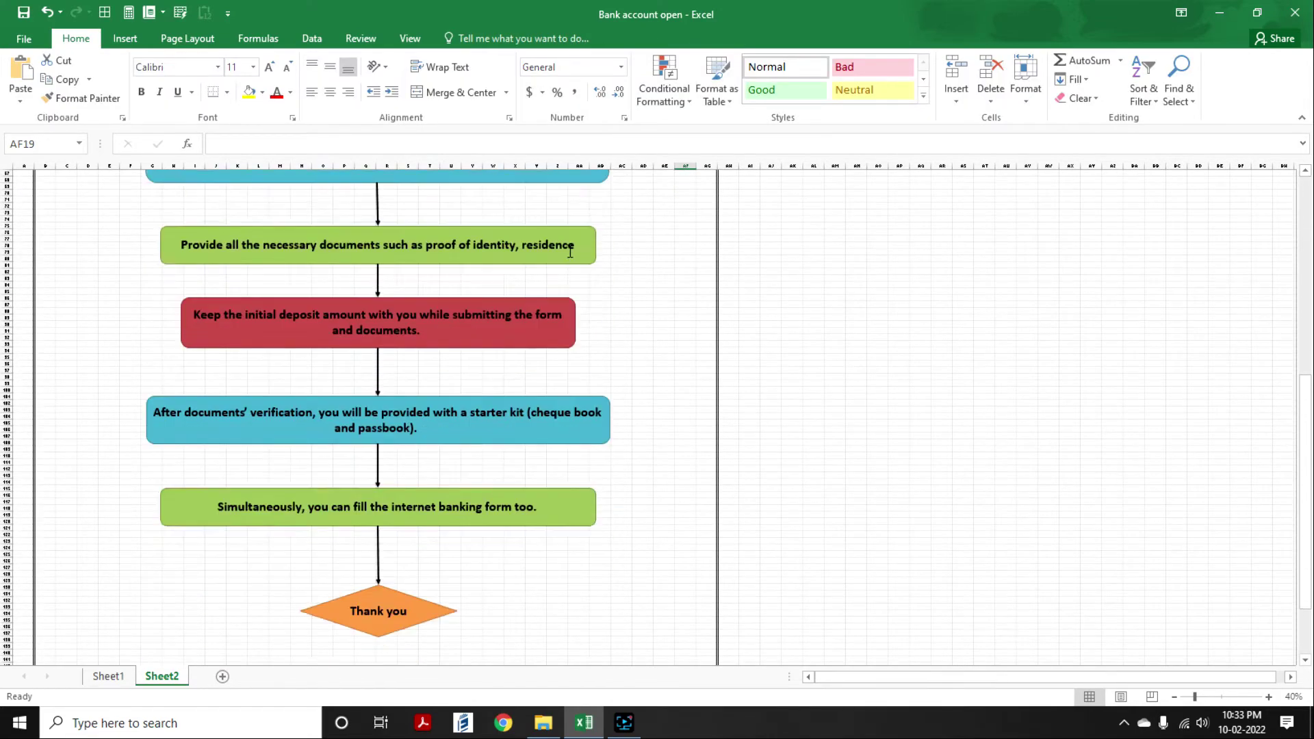
click(123, 37)
click(176, 69)
click(290, 156)
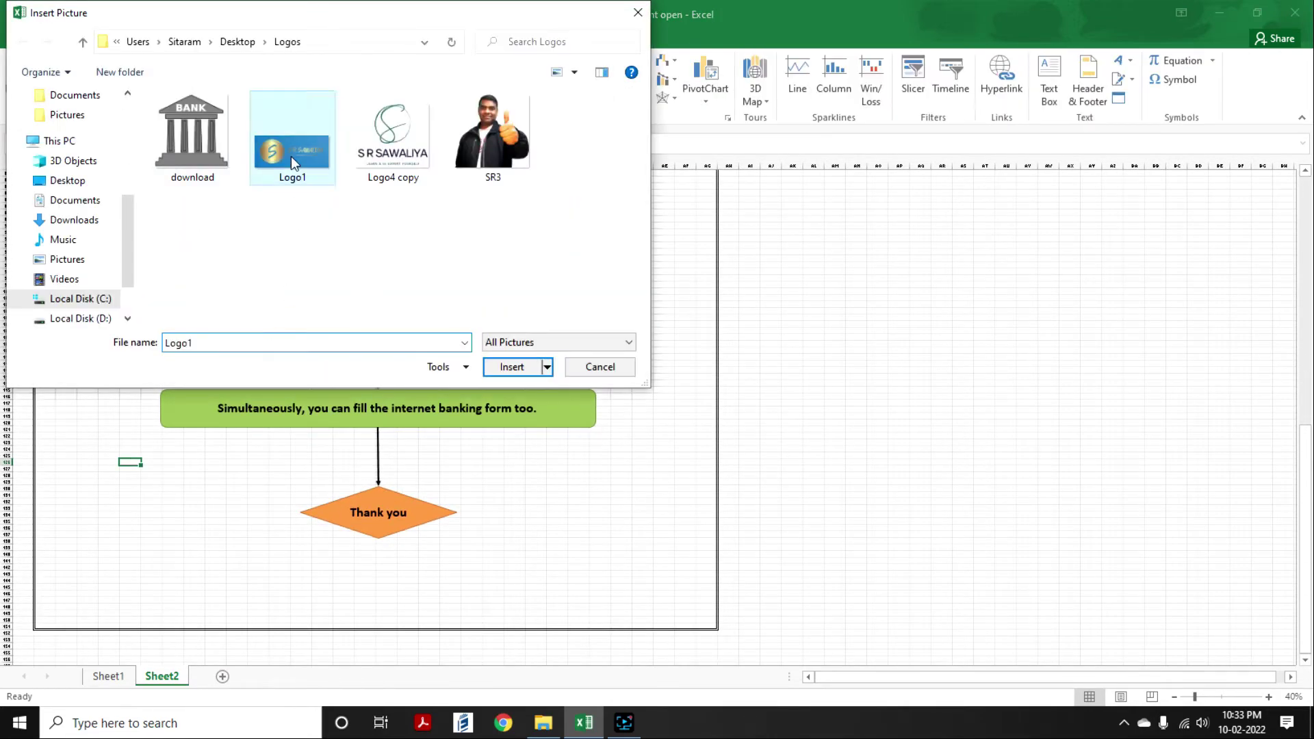
double_click(291, 156)
drag(228, 512, 175, 575)
click(472, 573)
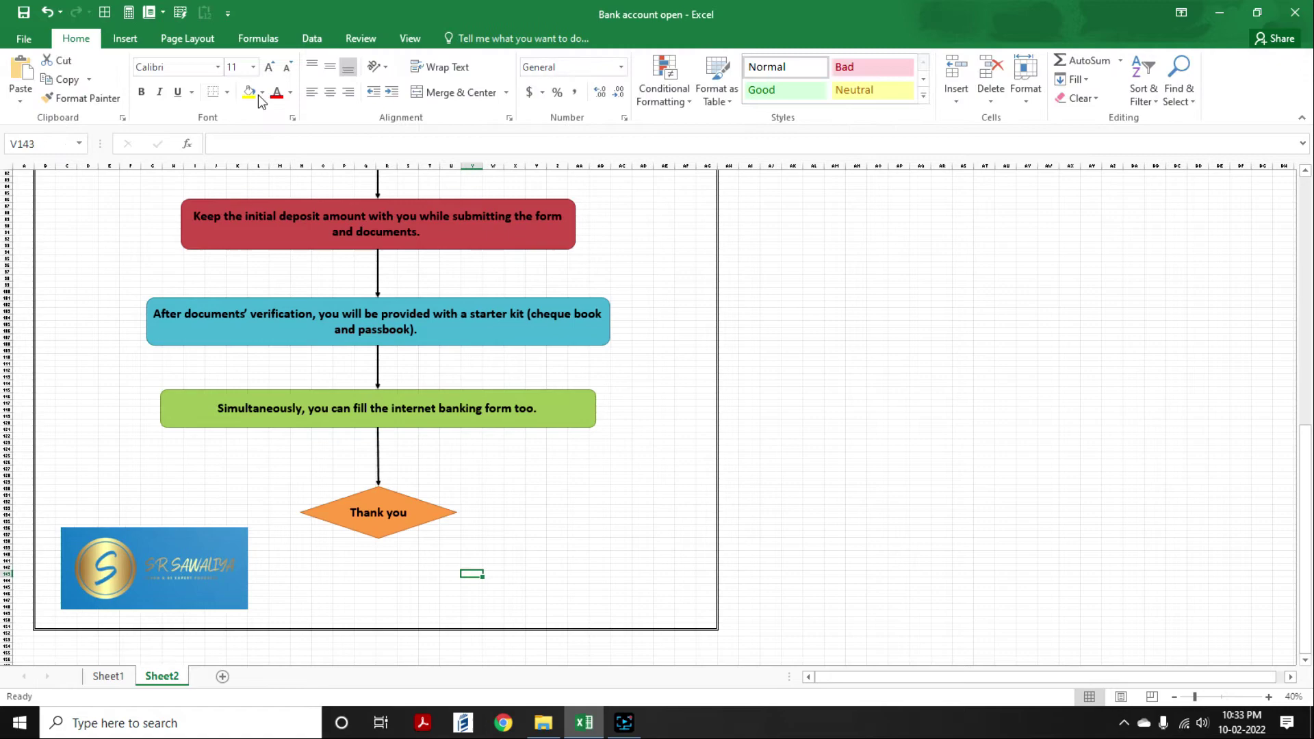
- Insert the picture "SR3", shrink it to about 5.43" by 5.5", and place it in the lower-right corner of the bordered page
click(141, 43)
click(185, 87)
click(481, 154)
double_click(480, 153)
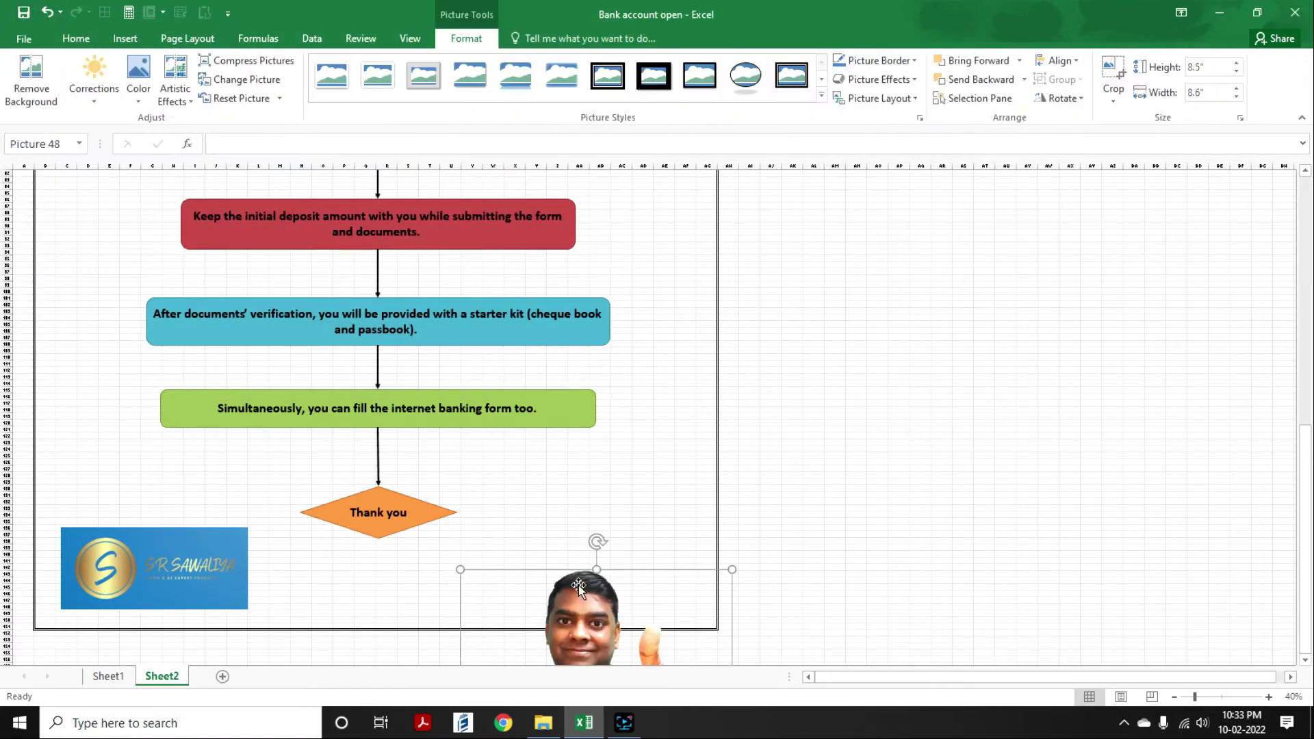
drag(578, 586, 605, 369)
drag(758, 352, 675, 462)
drag(562, 535, 612, 533)
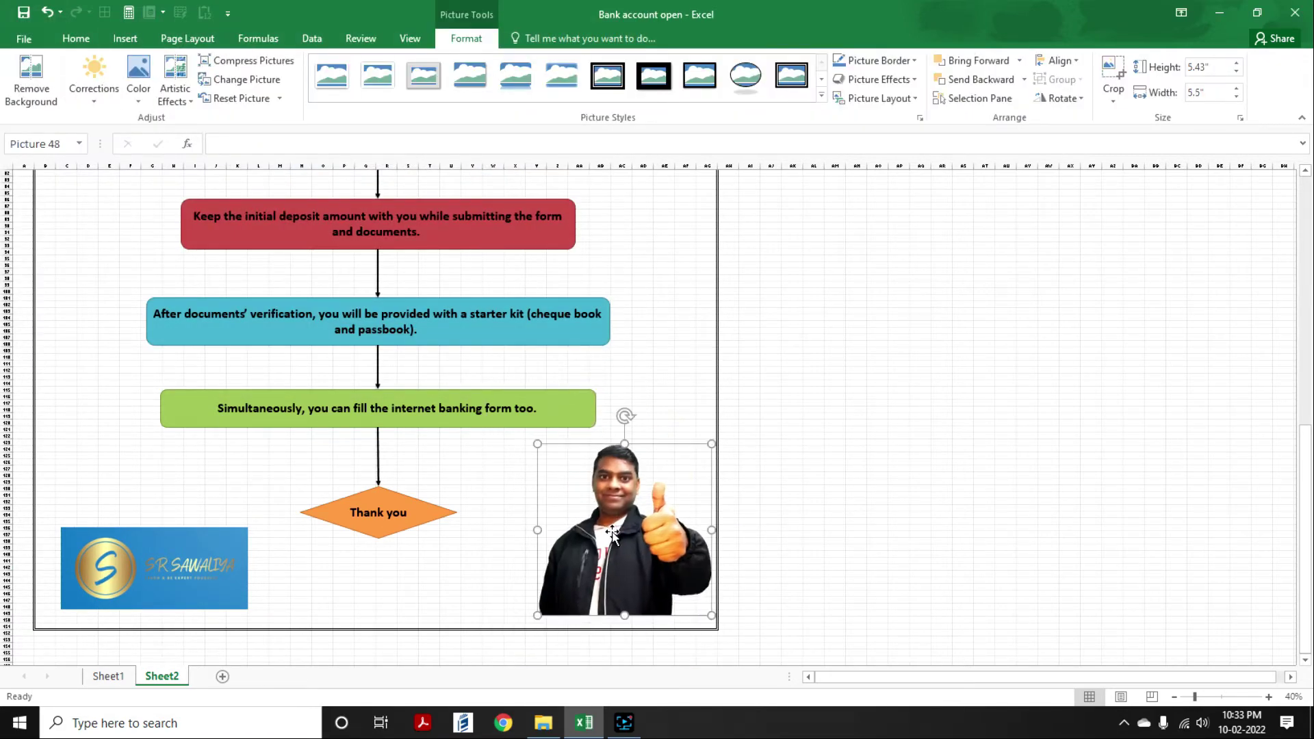
click(856, 502)
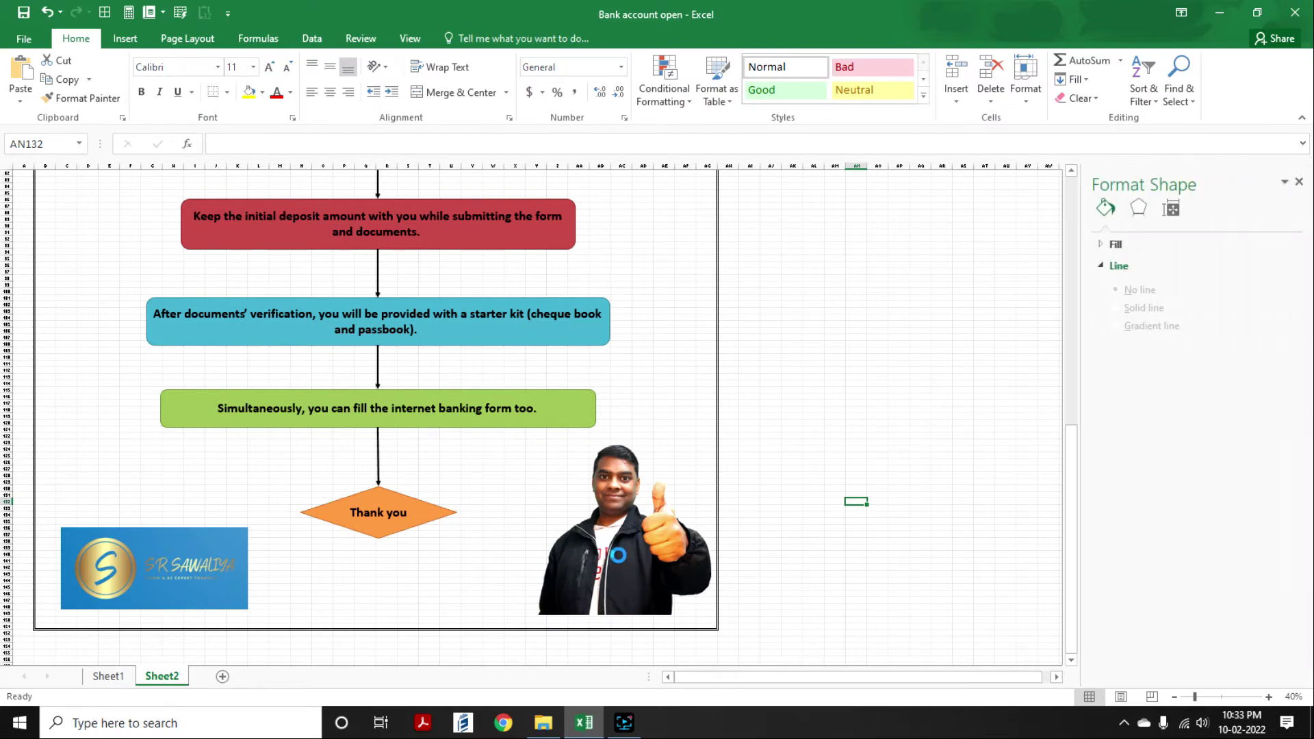
- Check the zoomed print preview of the flowchart page from top to bottom and return to the sheet
key(ctrl+p)
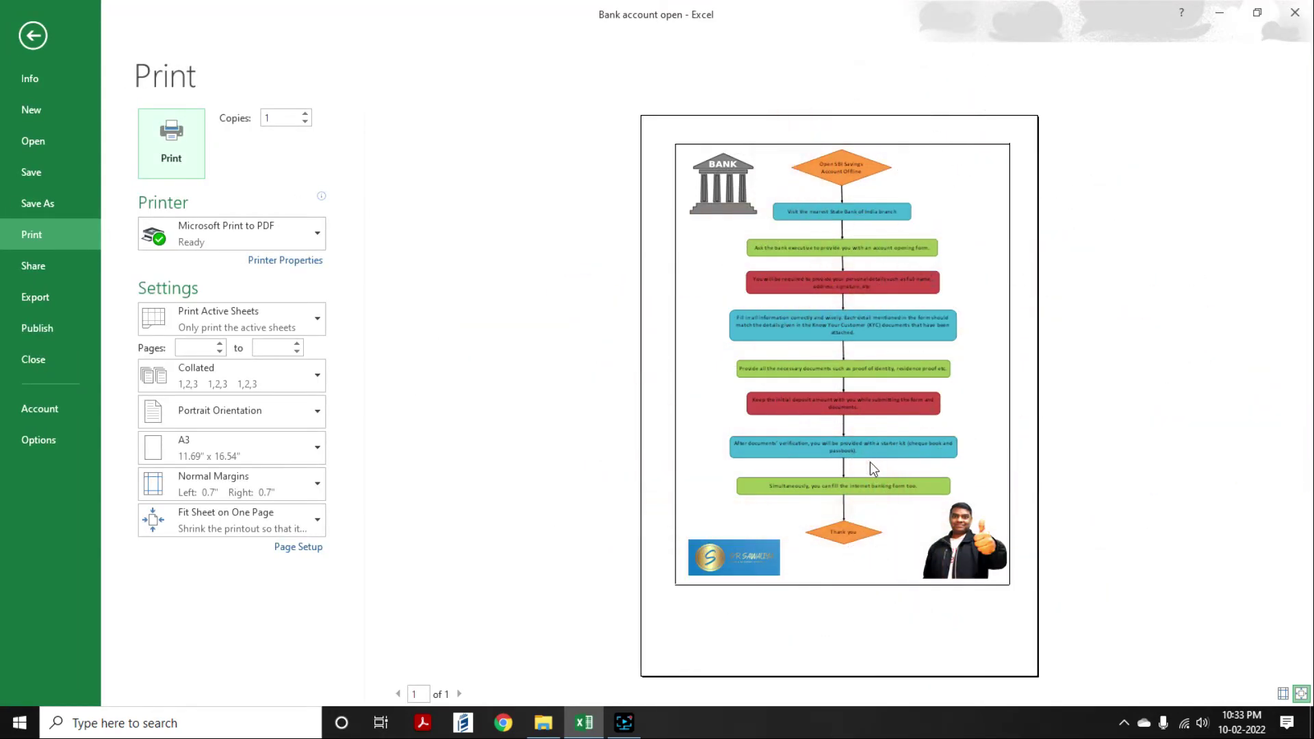
click(869, 462)
scroll(861, 411, down, 5)
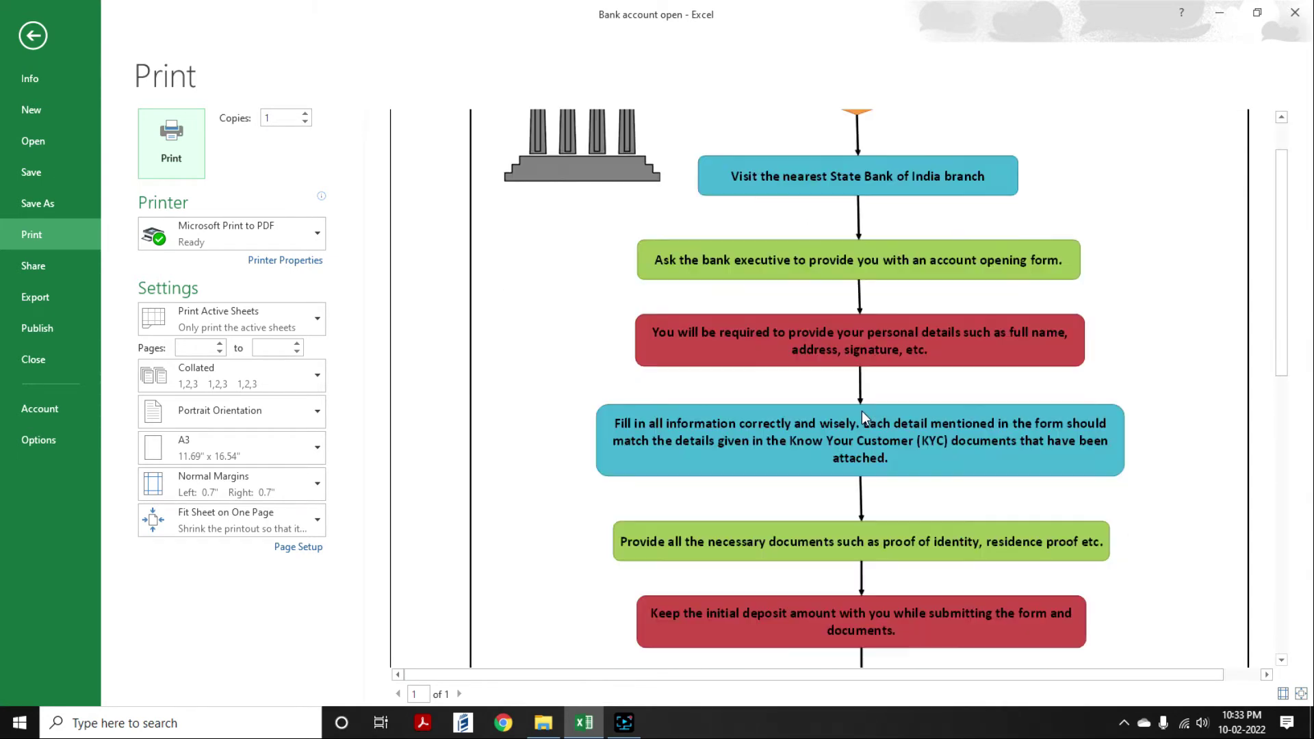
scroll(861, 413, down, 5)
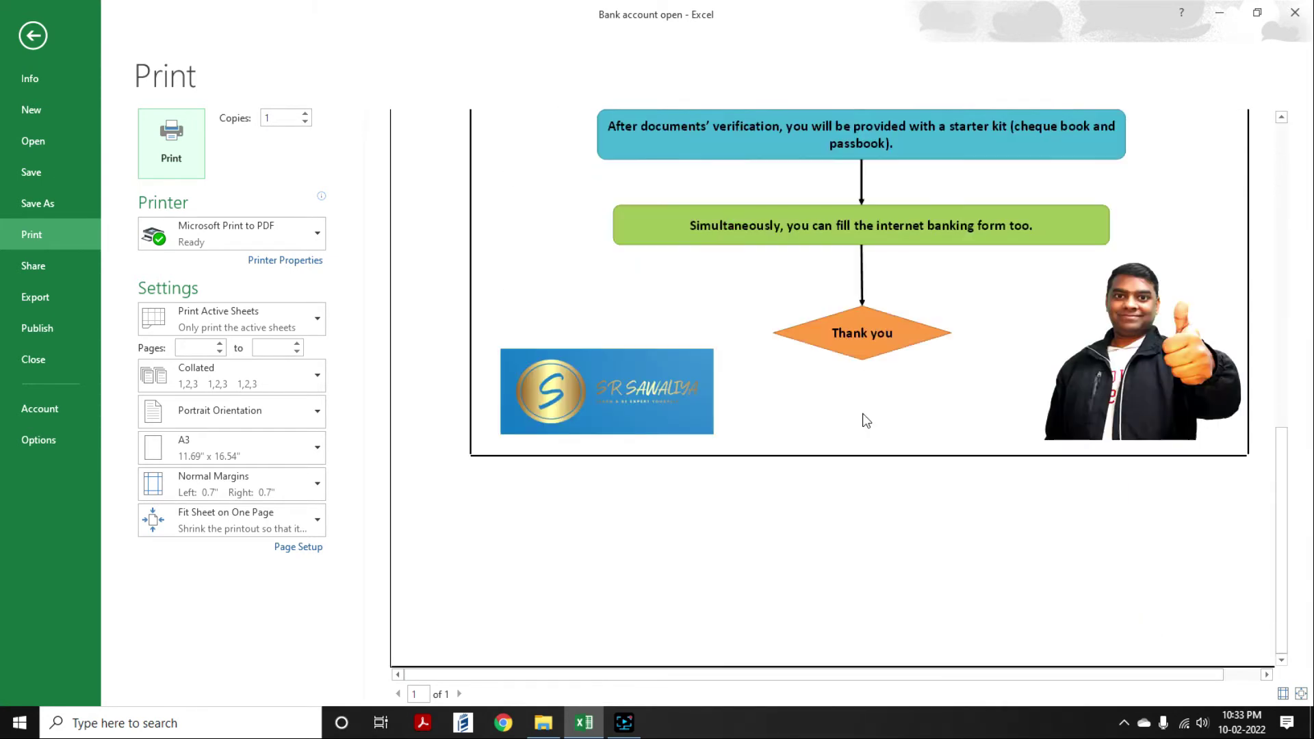
scroll(864, 416, up, 5)
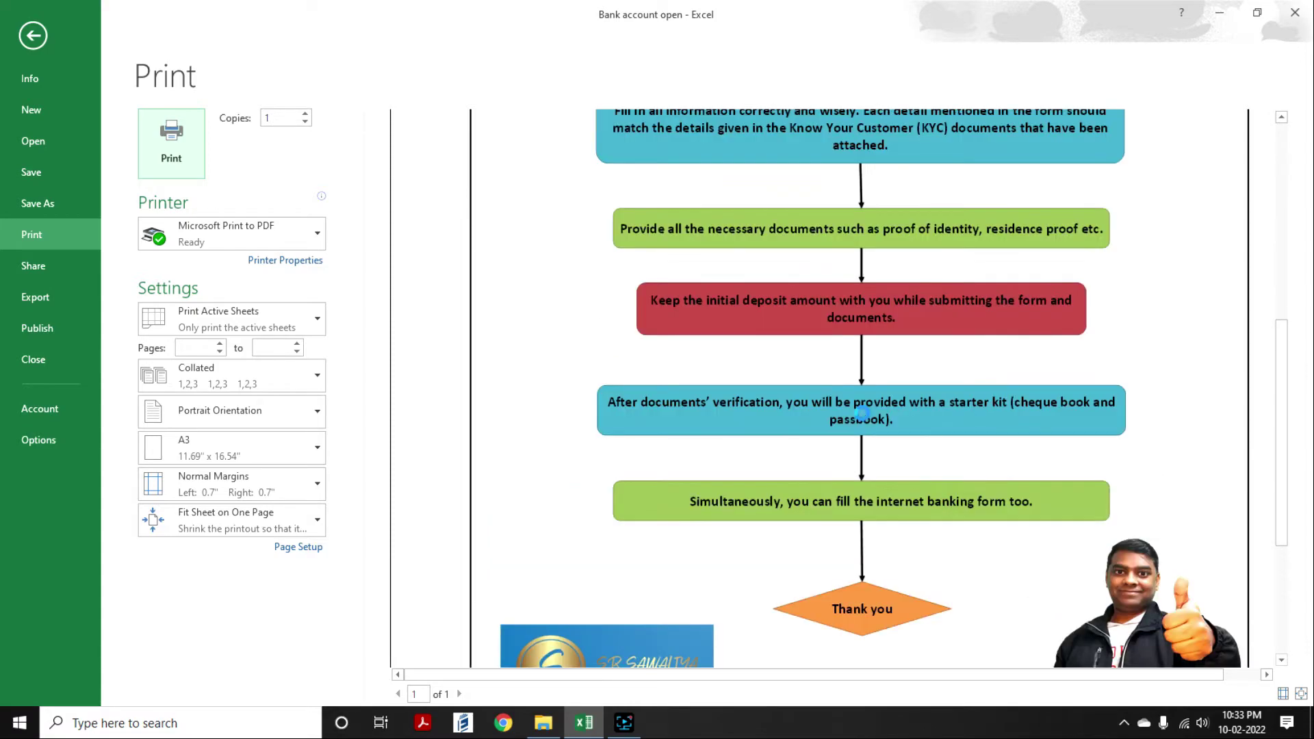
scroll(862, 414, up, 3)
key(Escape)
- Select every flowchart shape and connector on the sheet, excluding the bank, logo and portrait pictures
scroll(496, 438, up, 20)
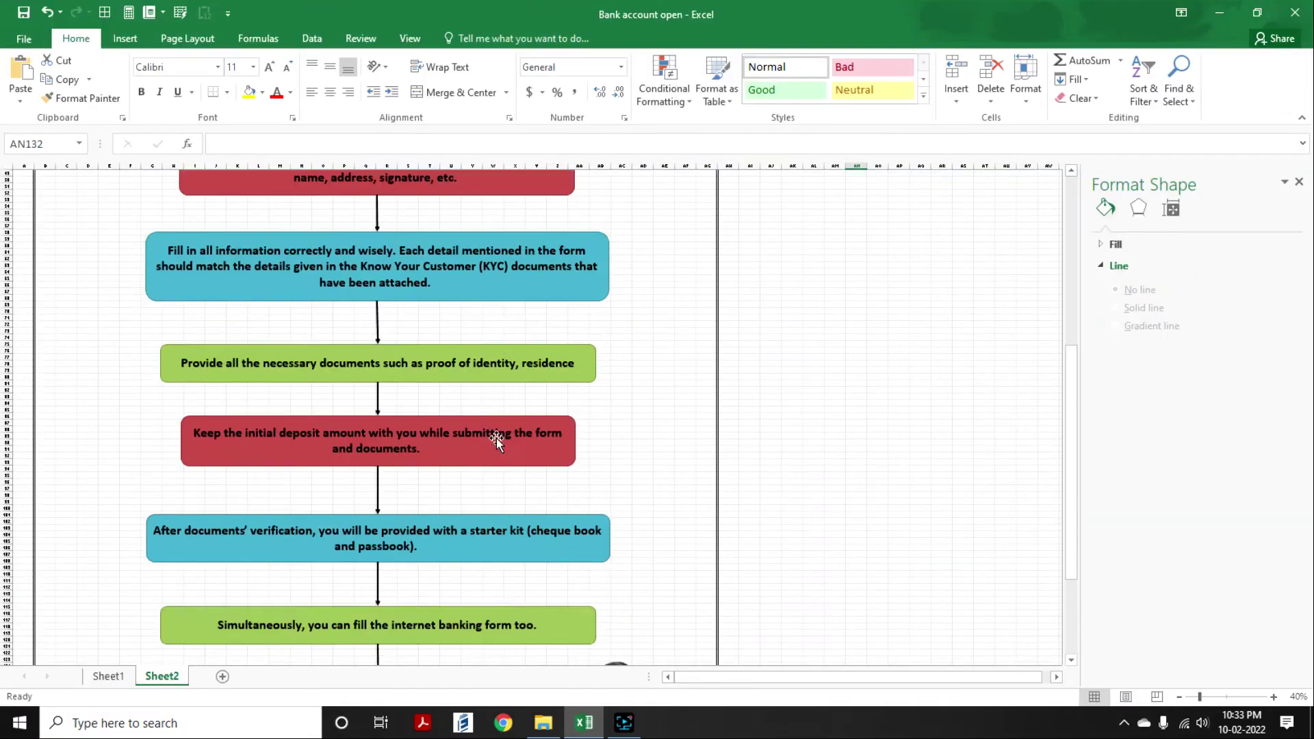
scroll(492, 436, down, 2)
click(243, 224)
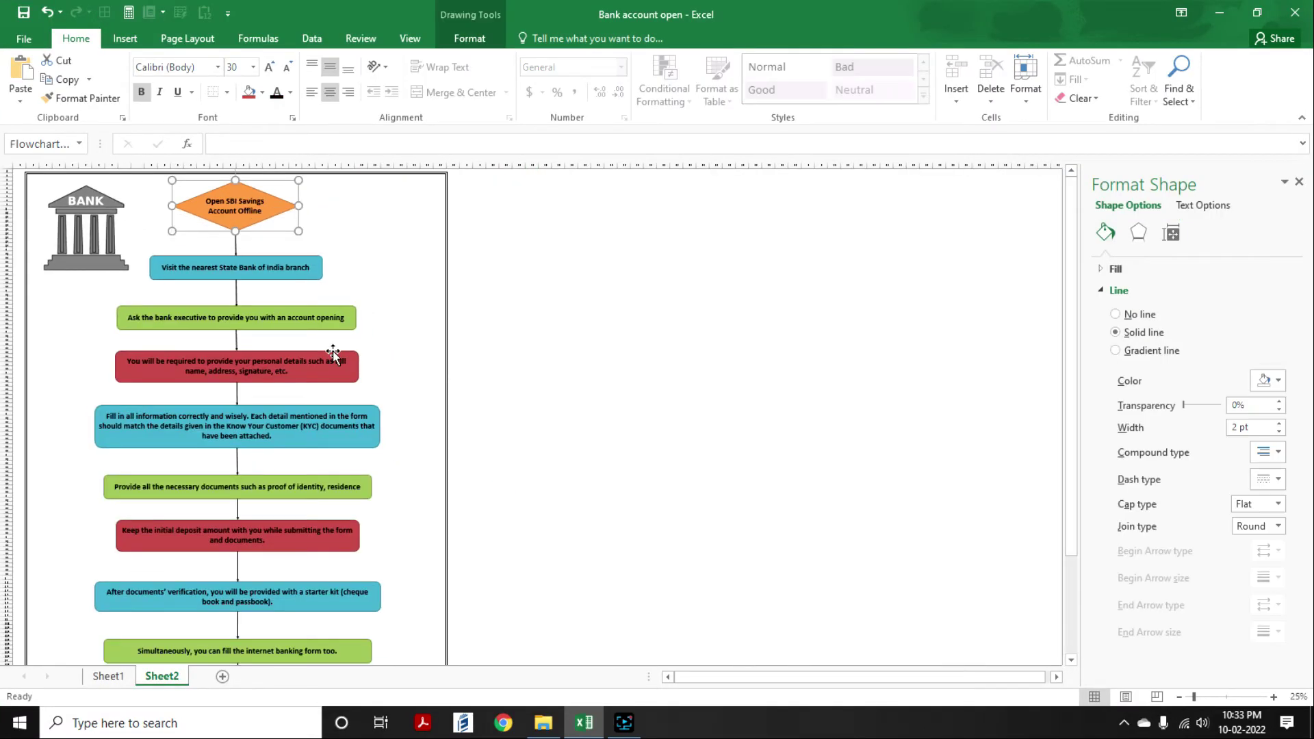
key(ctrl+a)
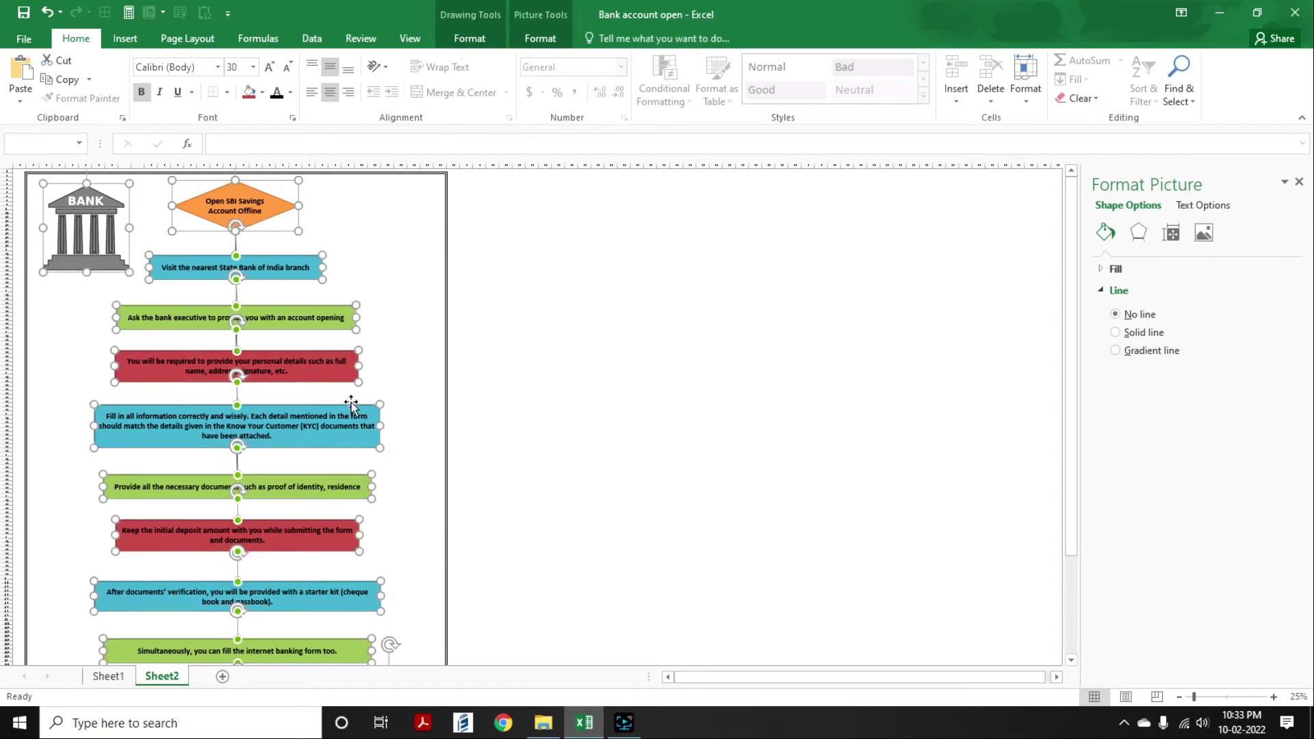
scroll(351, 404, down, 3)
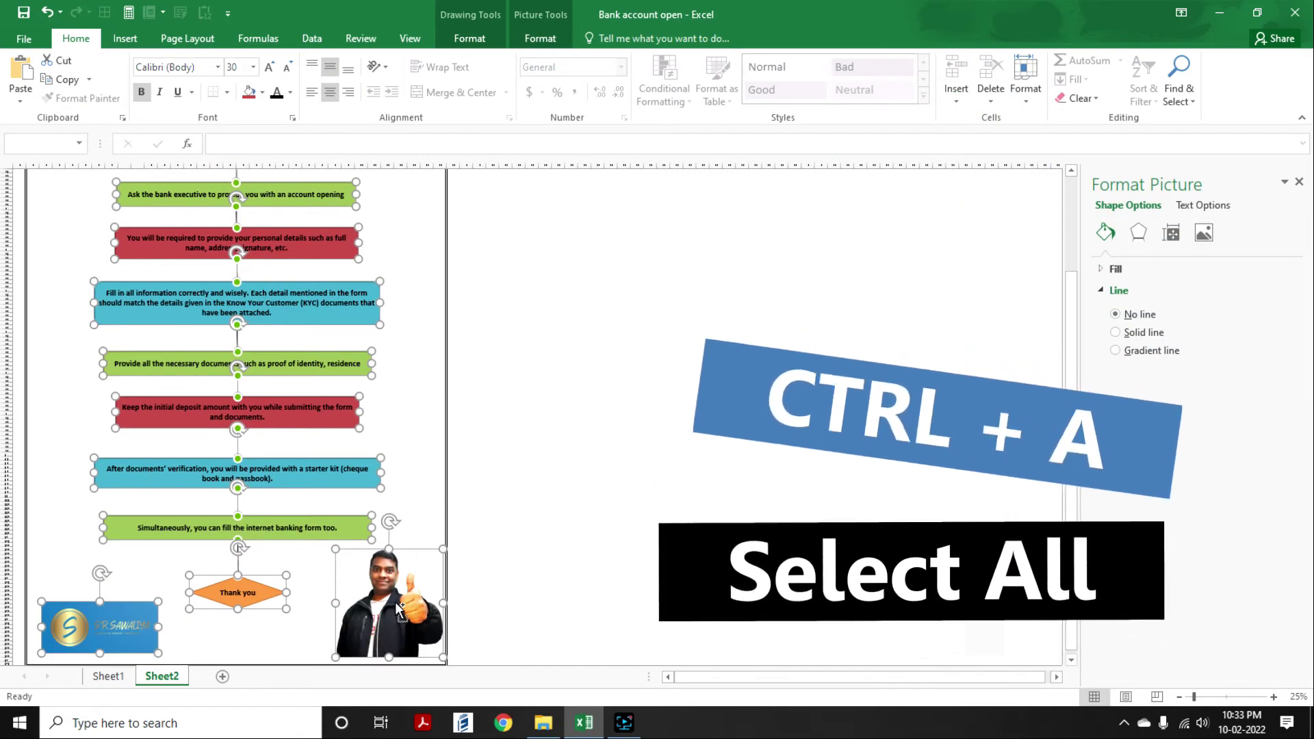
ctrl+click(399, 608)
scroll(195, 486, up, 3)
scroll(195, 486, down, 4)
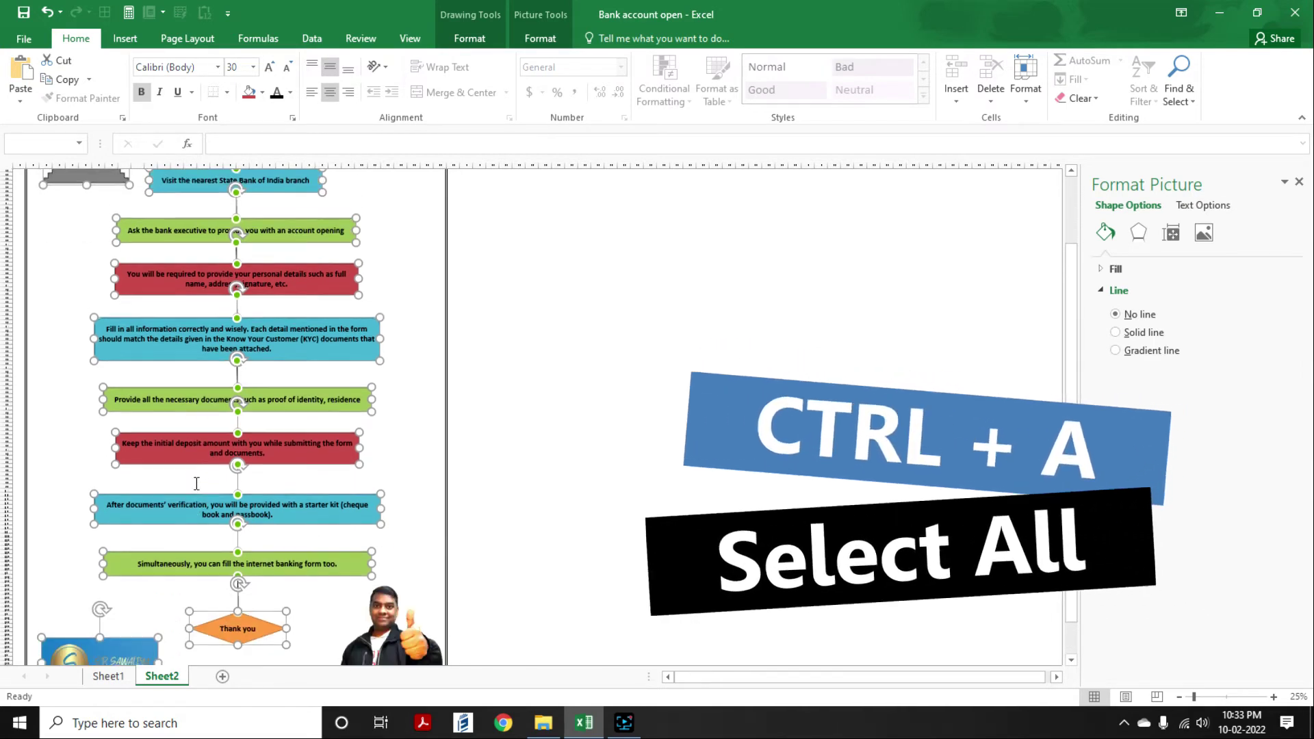
ctrl+click(112, 613)
scroll(225, 553, up, 4)
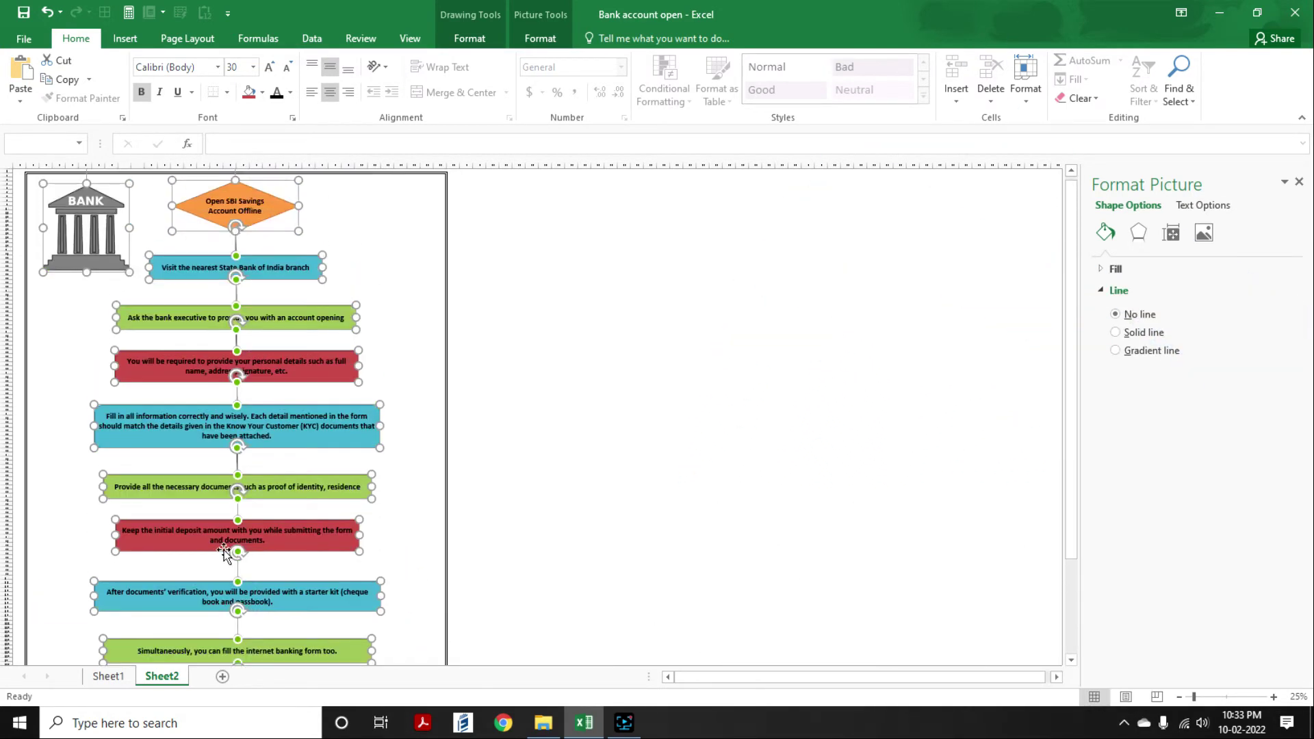
ctrl+click(86, 236)
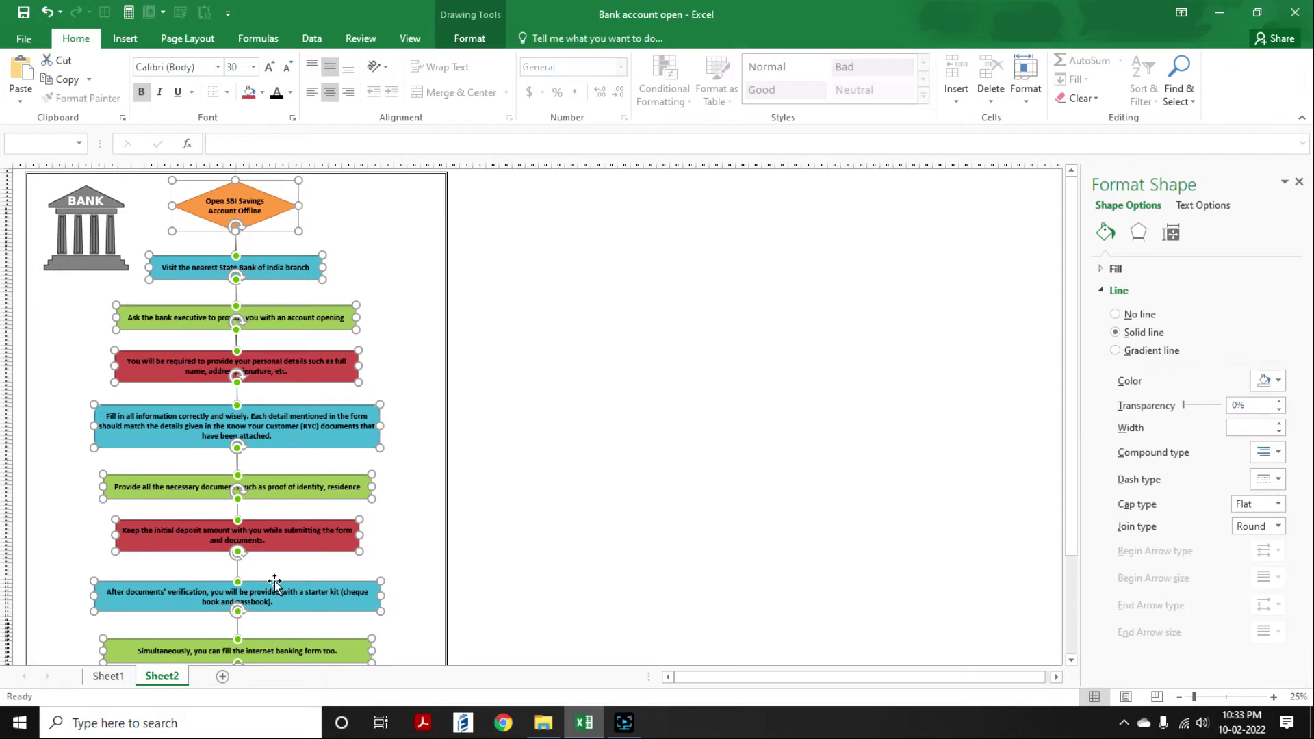
- Preview the theme shape styles on the selected flowchart shapes without applying one
click(477, 43)
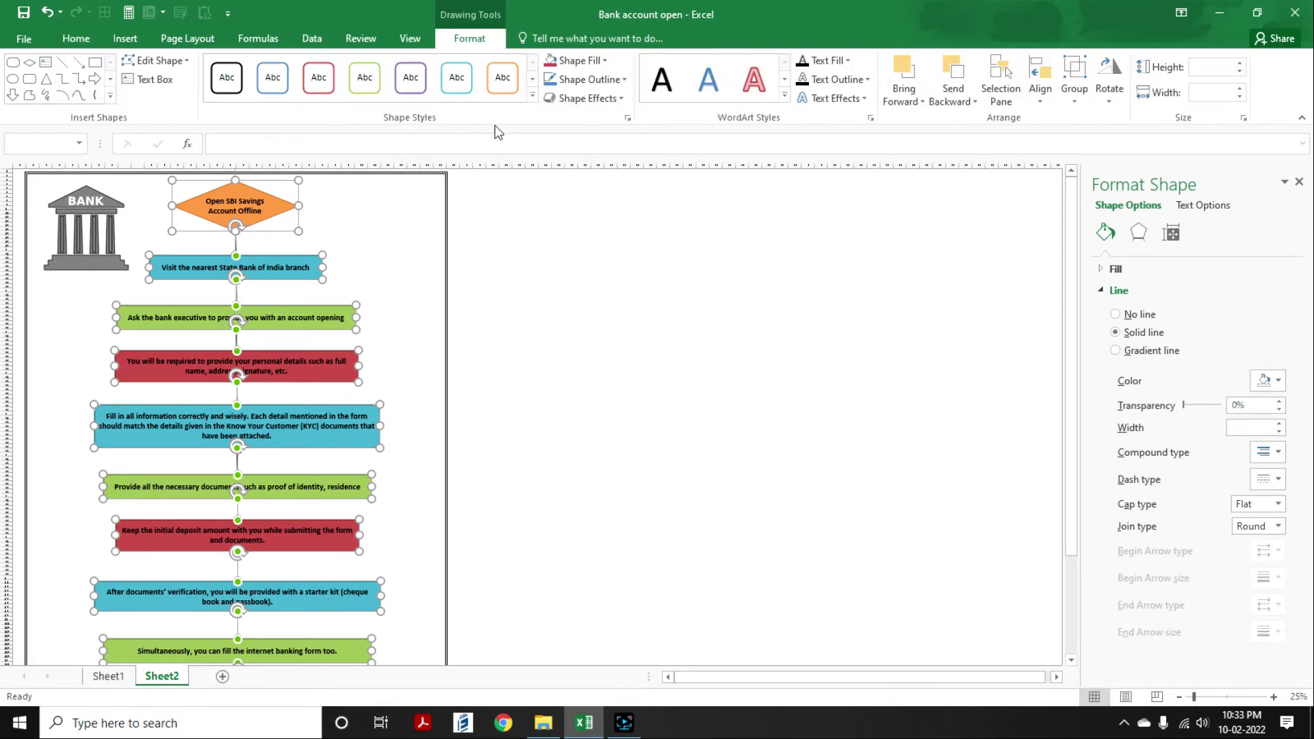
click(532, 96)
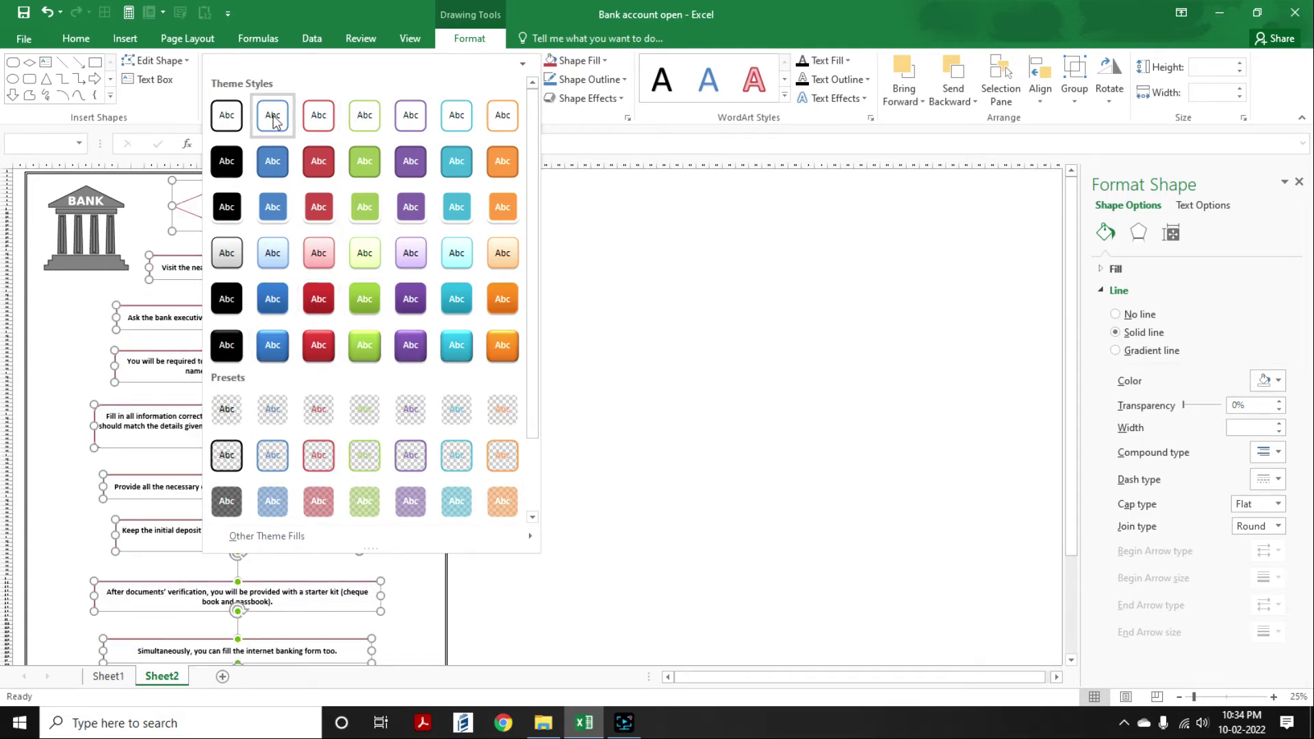
click(731, 300)
- Apply the reflection variation in the third row and third column to the selected flowchart shapes and connectors
click(587, 98)
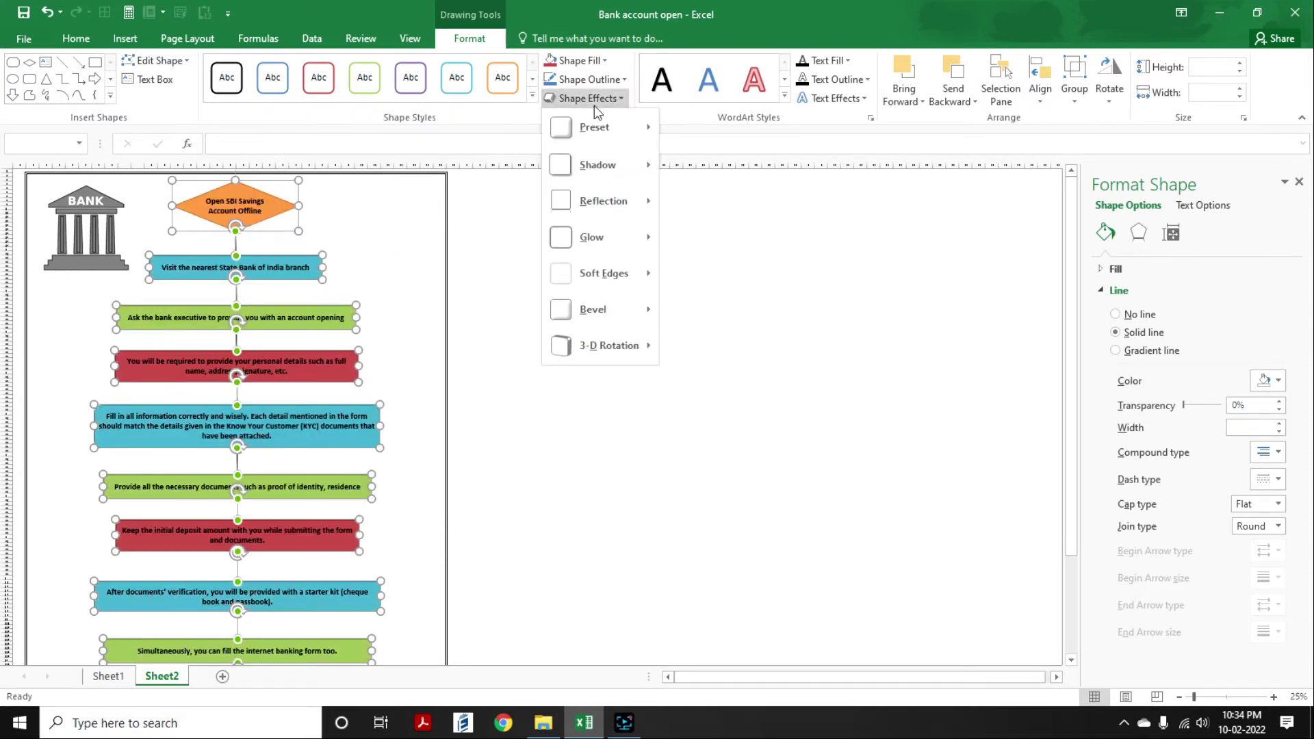
mouse_move(591, 130)
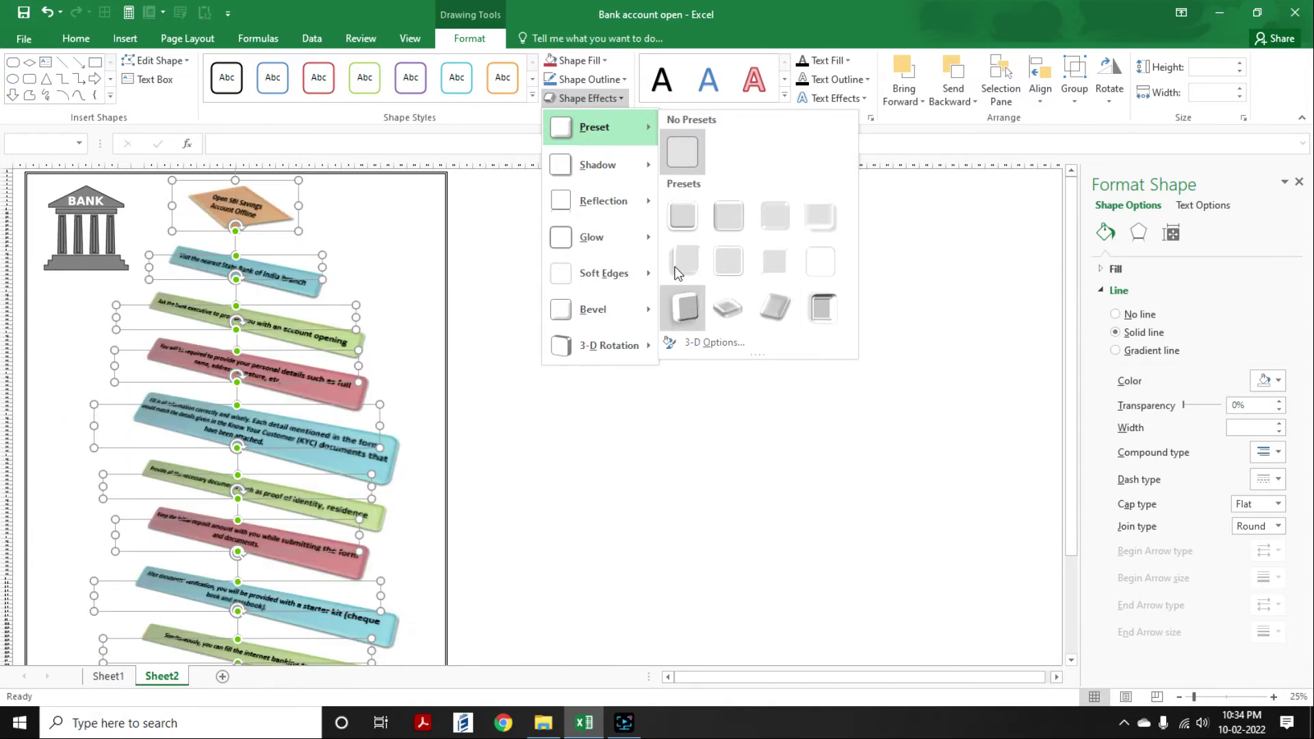
mouse_move(592, 237)
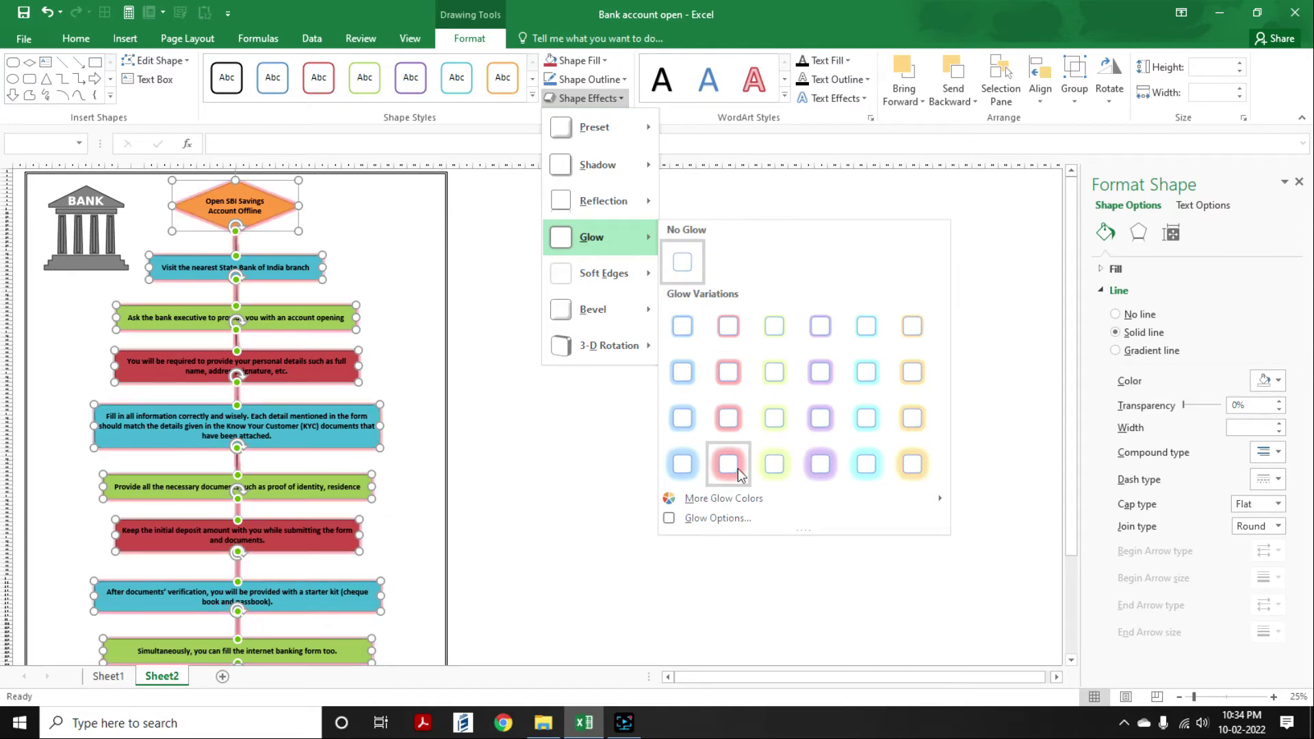
mouse_move(611, 276)
mouse_move(593, 181)
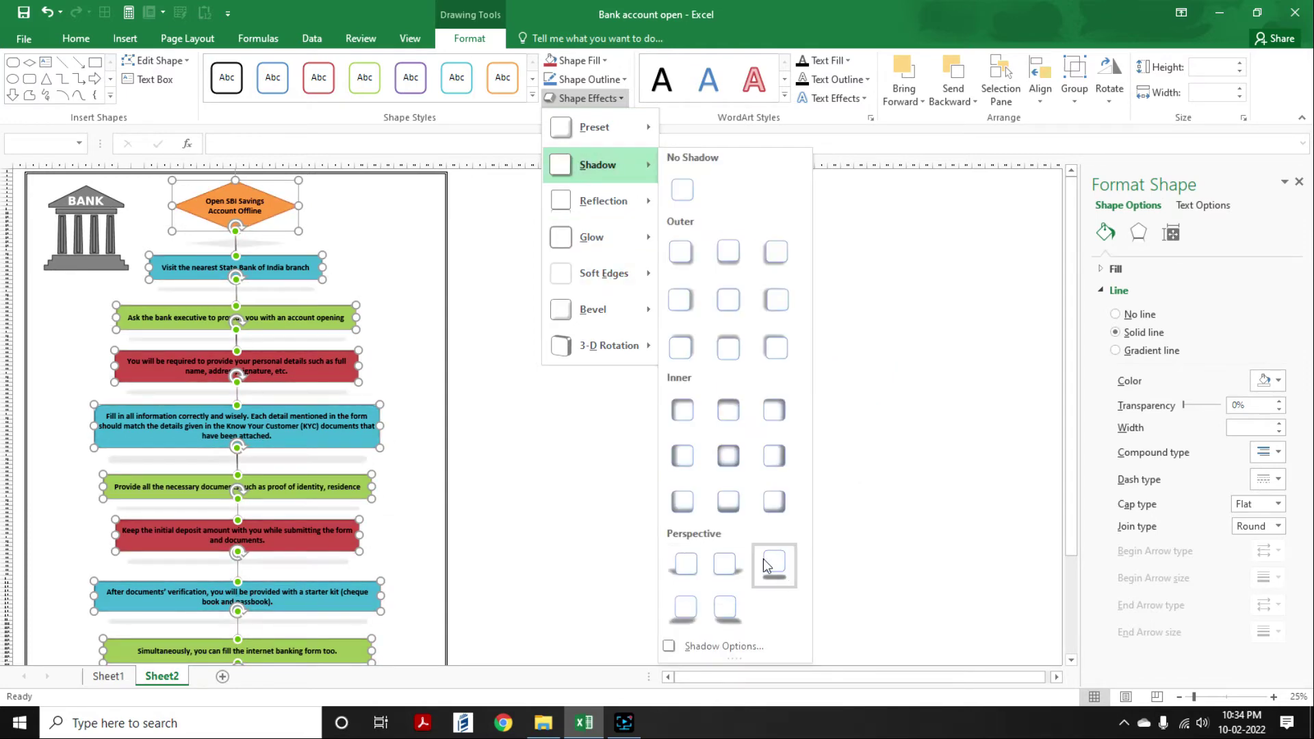
mouse_move(615, 200)
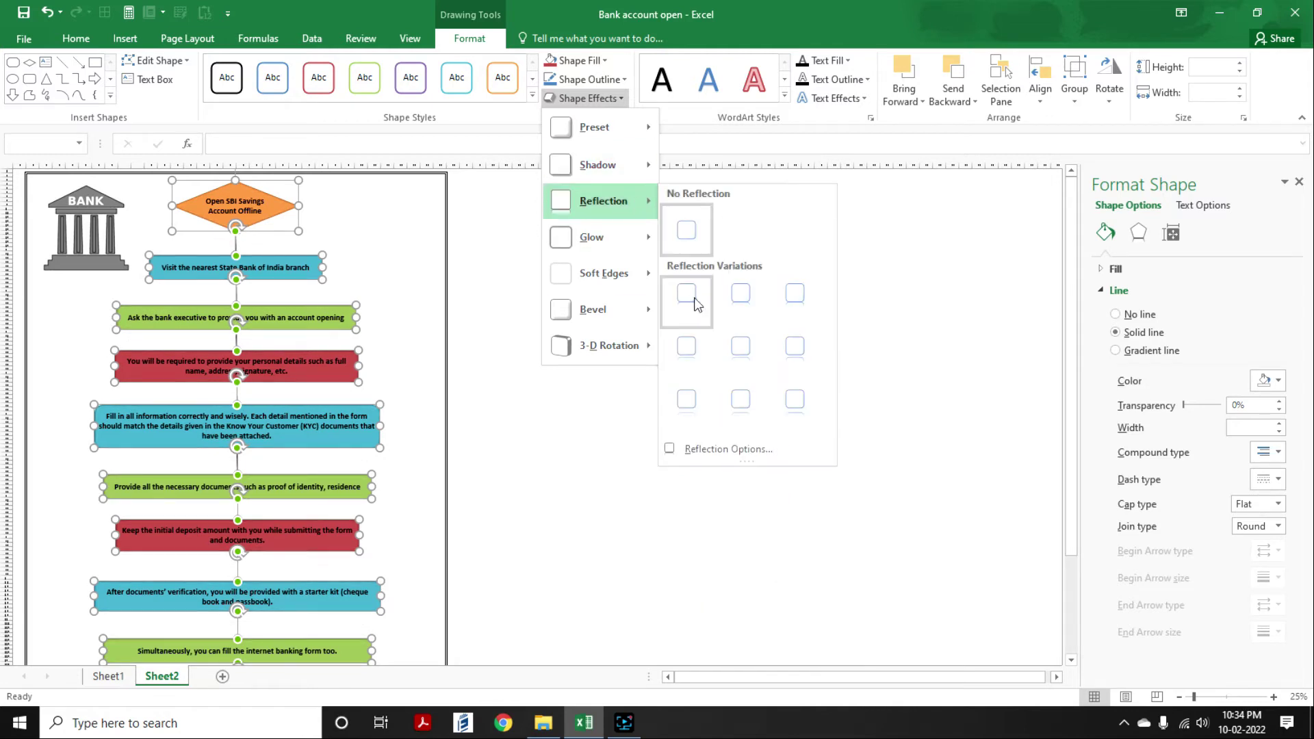
click(797, 407)
ctrl+scroll(798, 405, up, 1)
scroll(387, 400, up, 4)
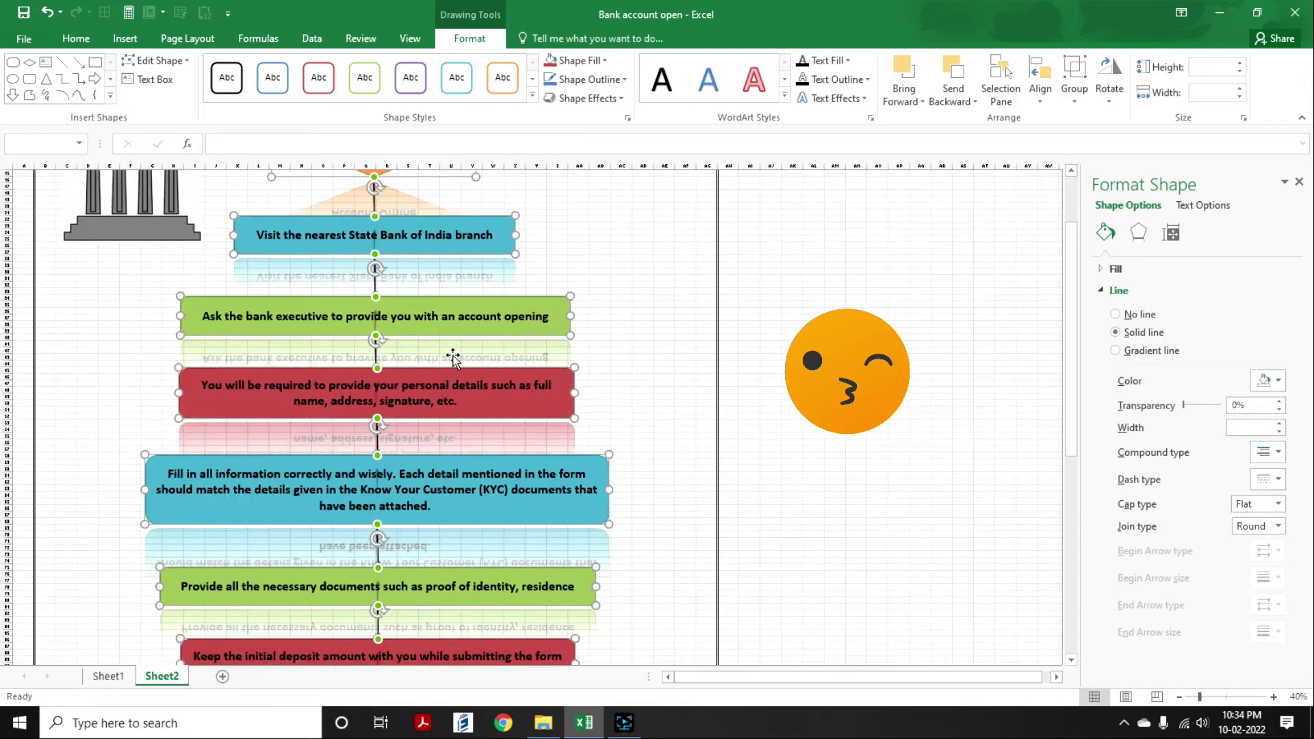
- Review the flowchart with its reflections, undo the reflection effect and deselect the shapes
key(Escape)
ctrl+scroll(387, 401, down, 3)
ctrl+scroll(279, 330, up, 2)
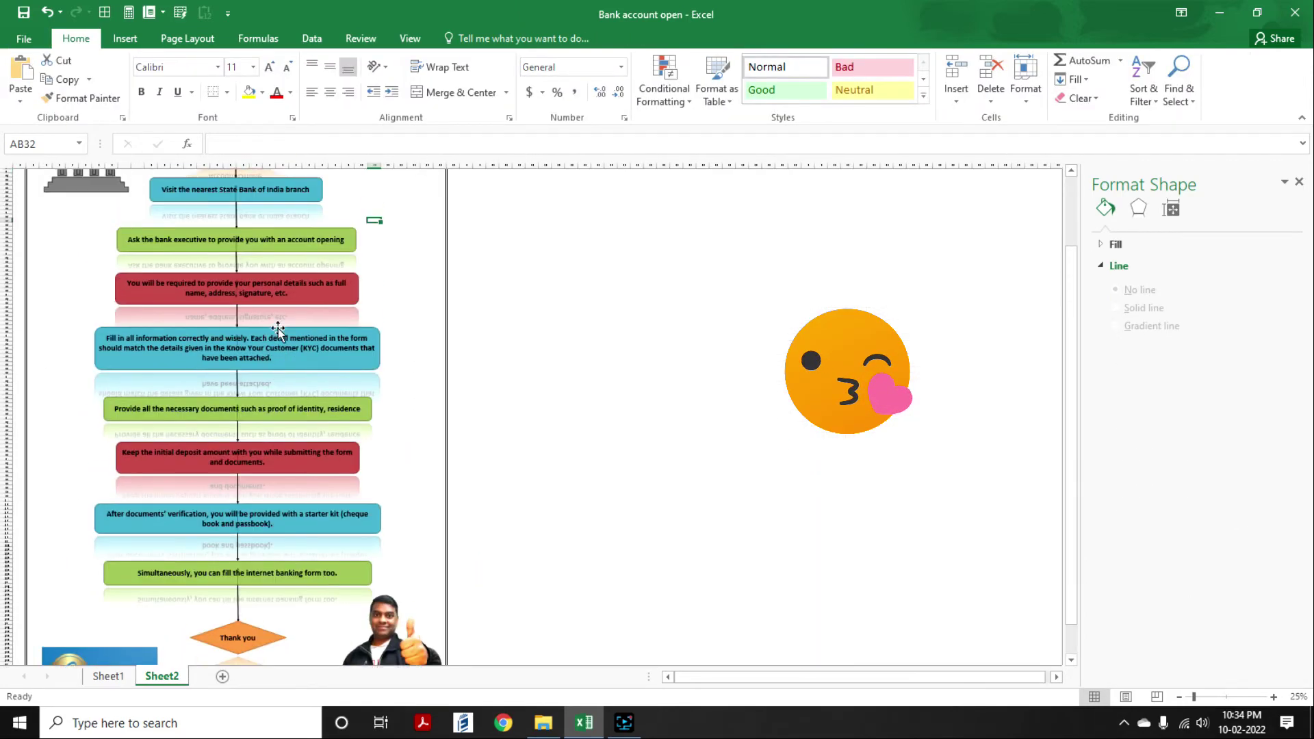
scroll(279, 330, up, 2)
ctrl+scroll(277, 328, down, 1)
ctrl+scroll(199, 273, up, 2)
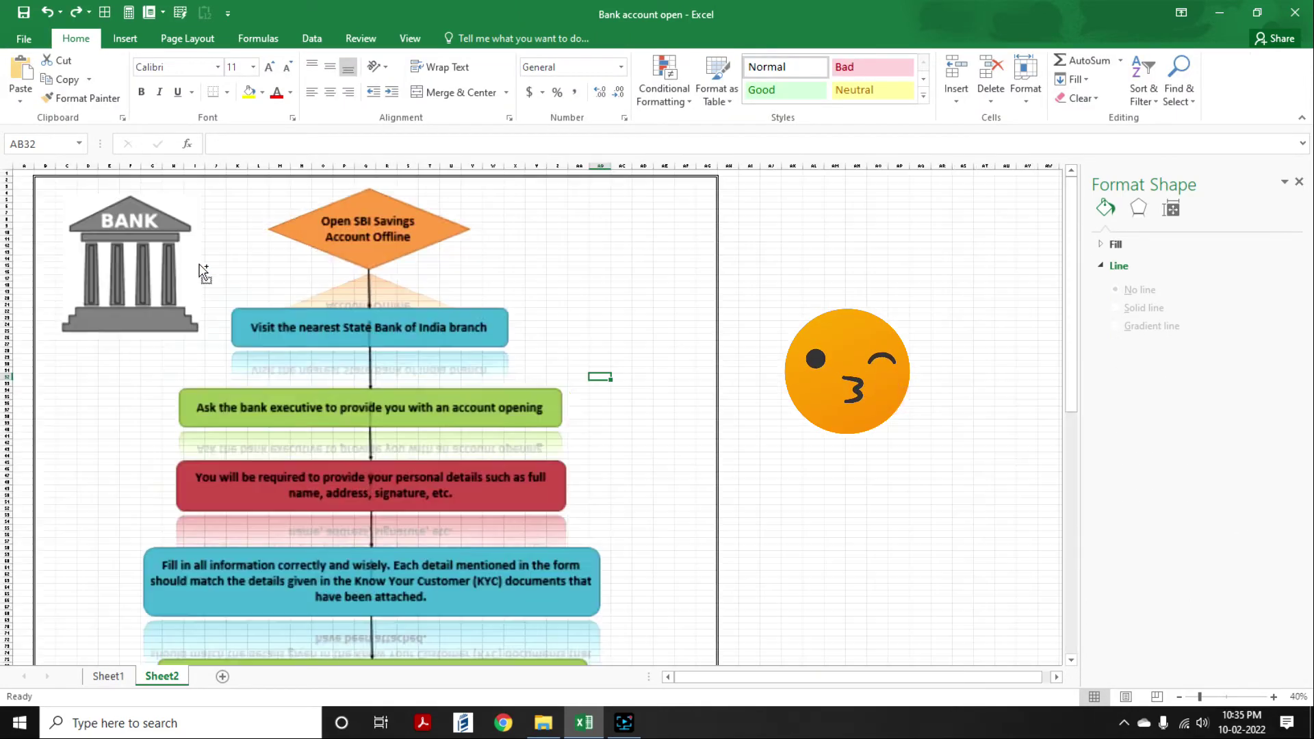
ctrl+scroll(335, 340, down, 1)
key(ctrl+z)
click(464, 39)
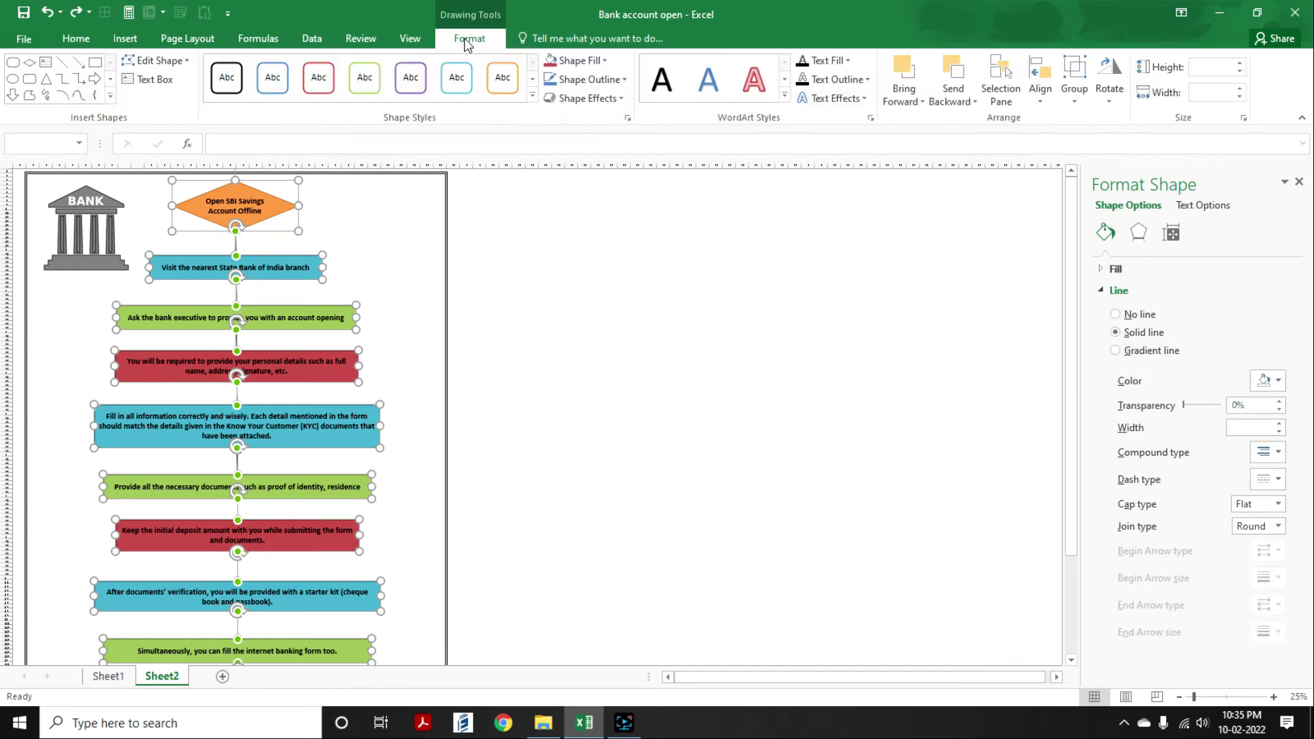
click(675, 385)
- Rename the flowchart sheet Sheet2 as English
scroll(270, 409, down, 5)
scroll(270, 409, down, 3)
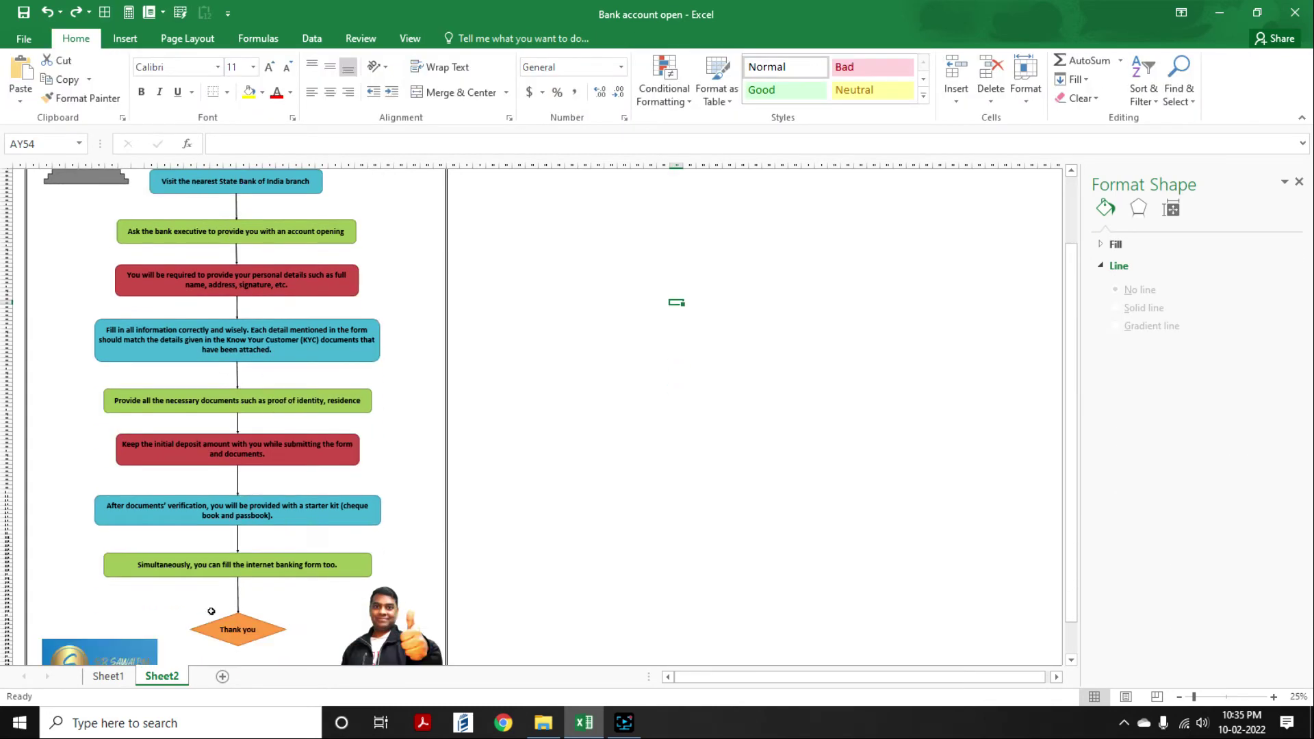
ctrl+scroll(240, 438, up, 1)
scroll(257, 409, up, 15)
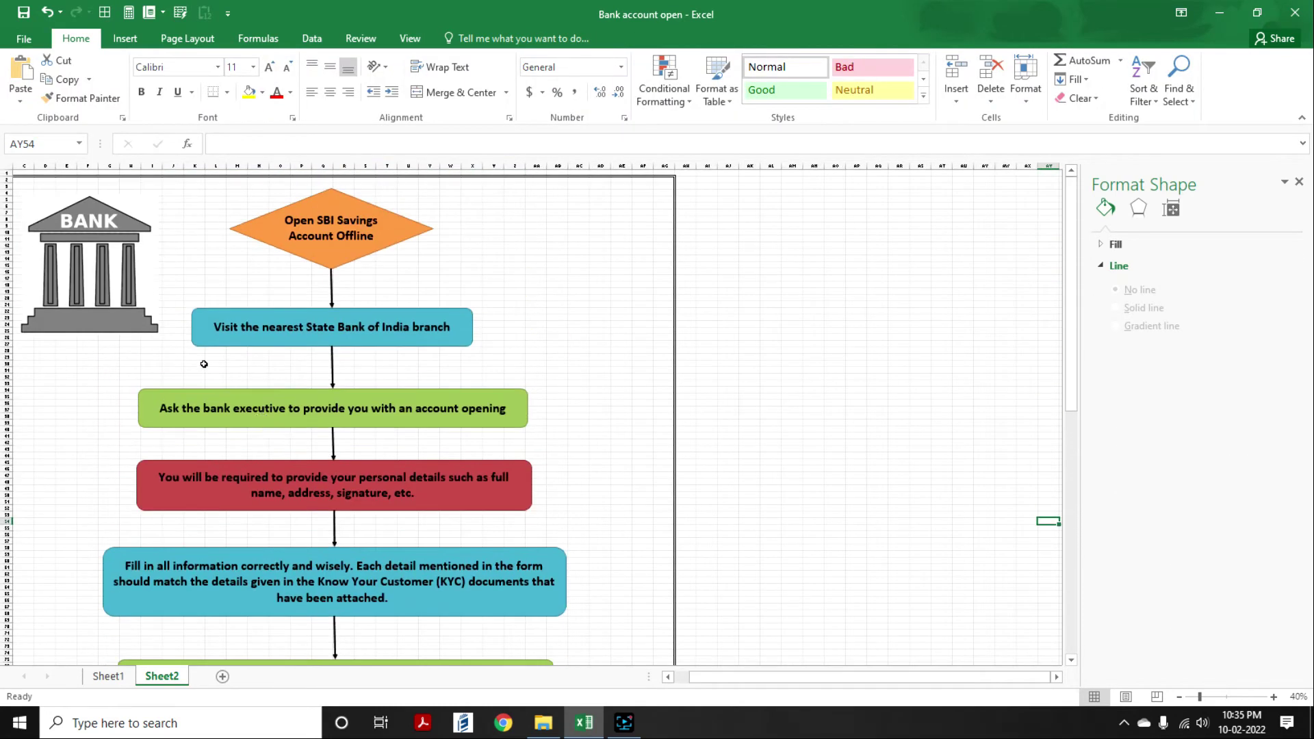
scroll(617, 639, left, 2)
double_click(161, 676)
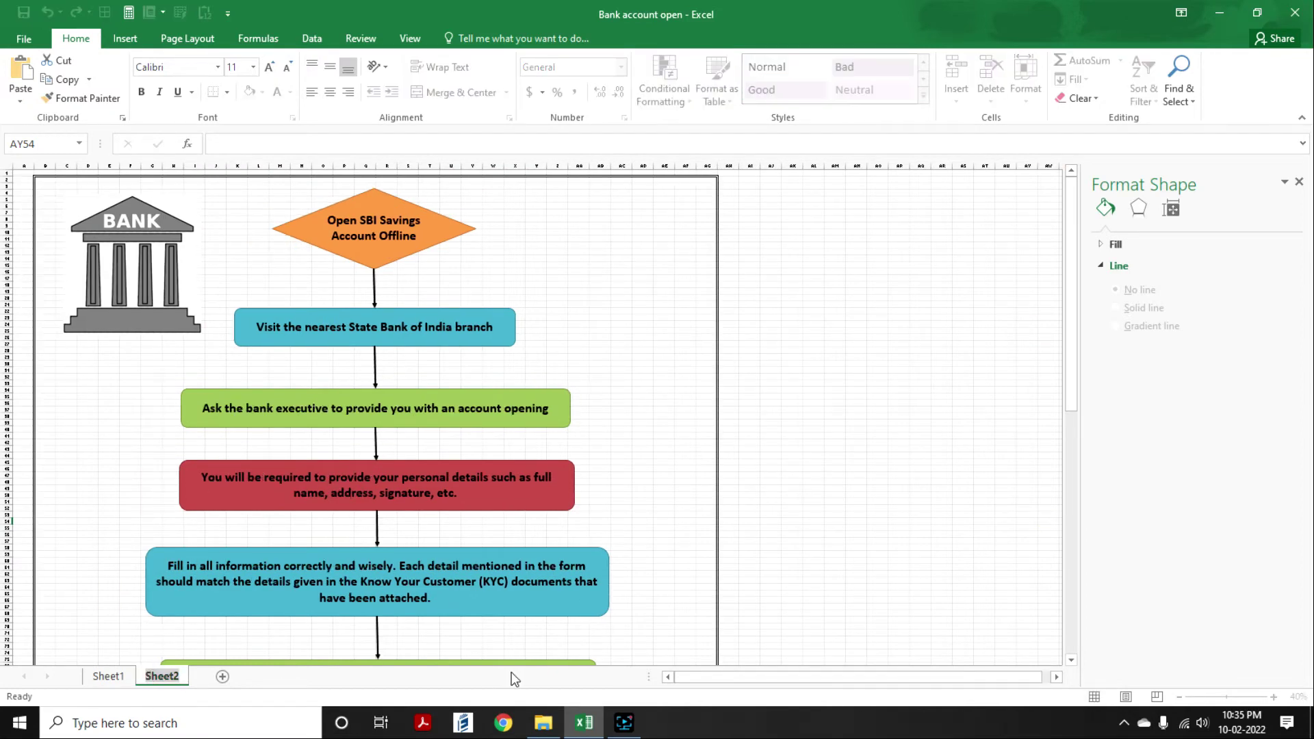
click(703, 423)
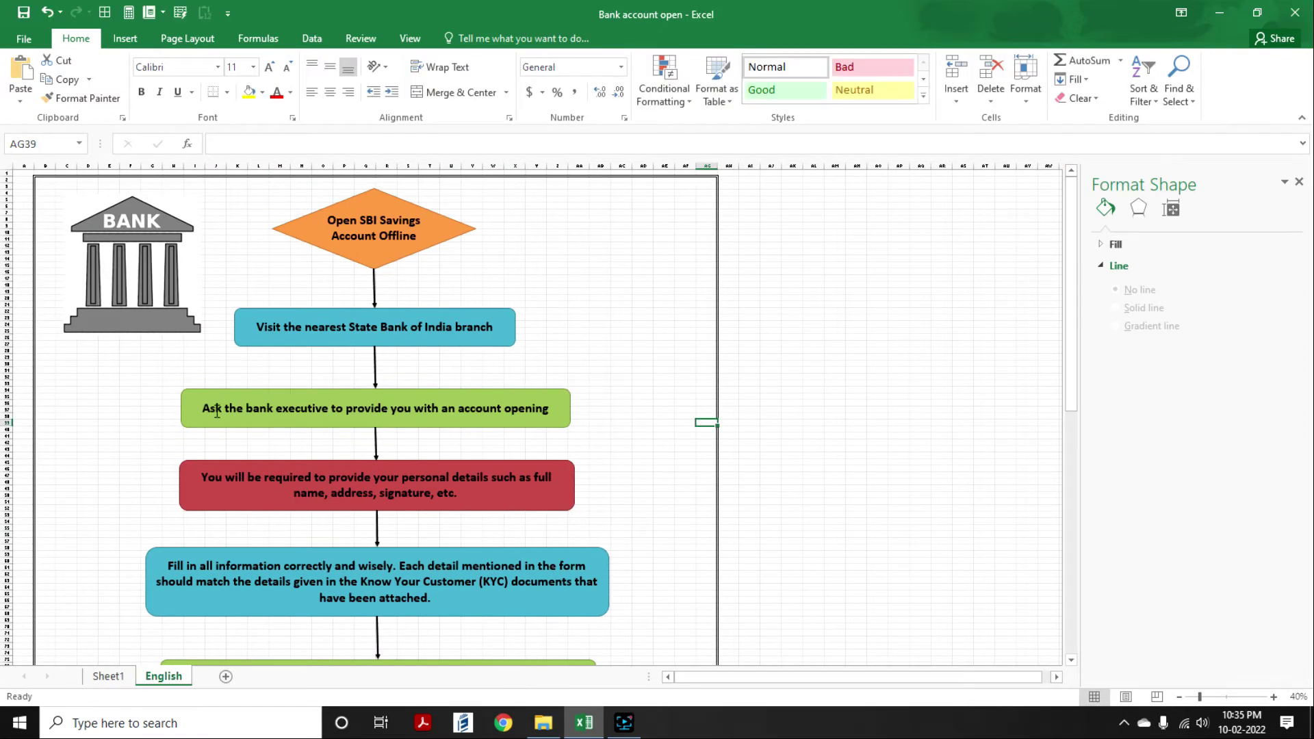
- Create a copy of the English sheet at the end of the workbook Bank account open.xlsx
scroll(188, 525, down, 4)
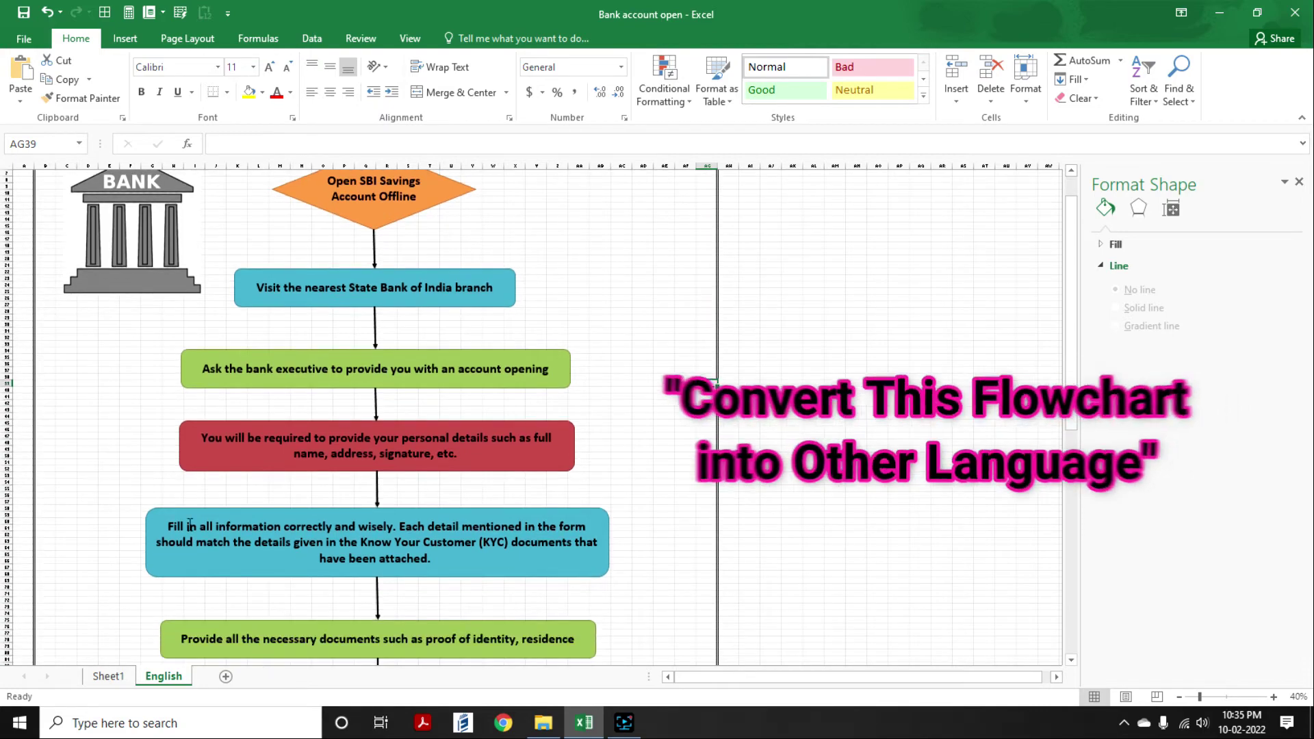
scroll(191, 525, up, 4)
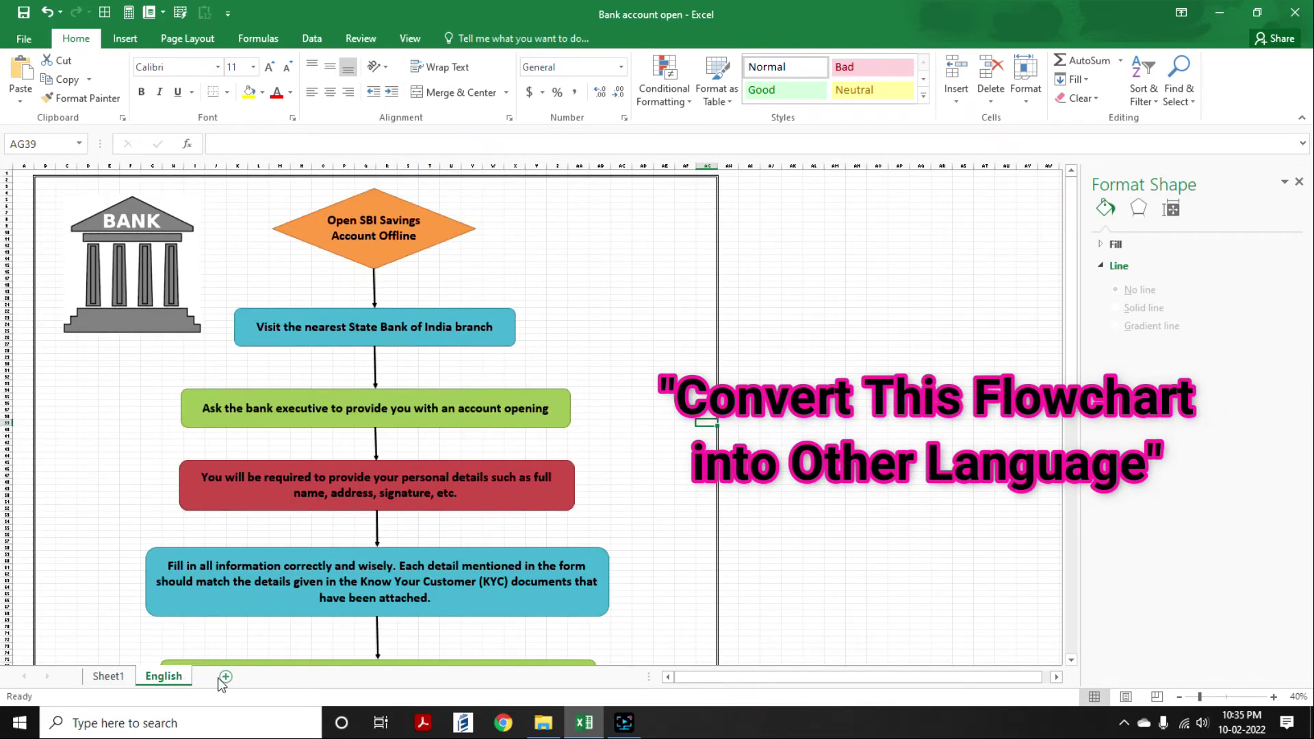
right_click(163, 680)
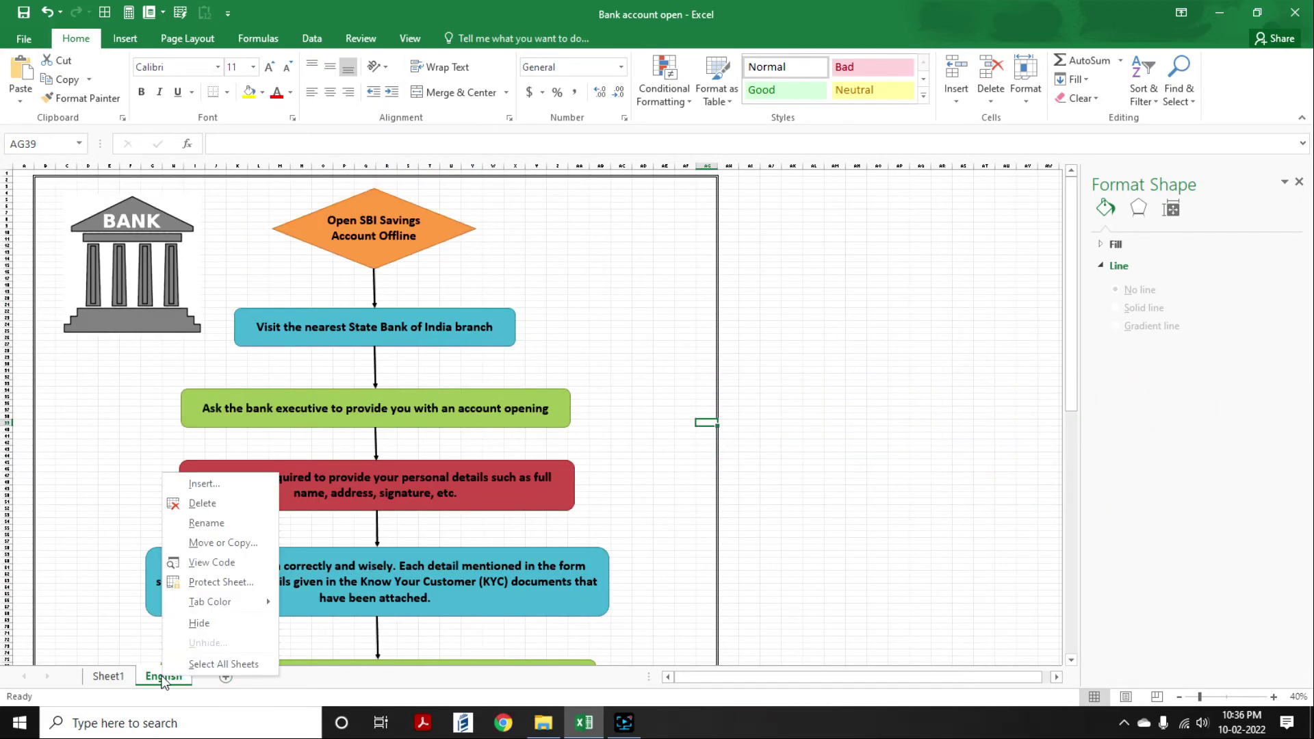
click(225, 544)
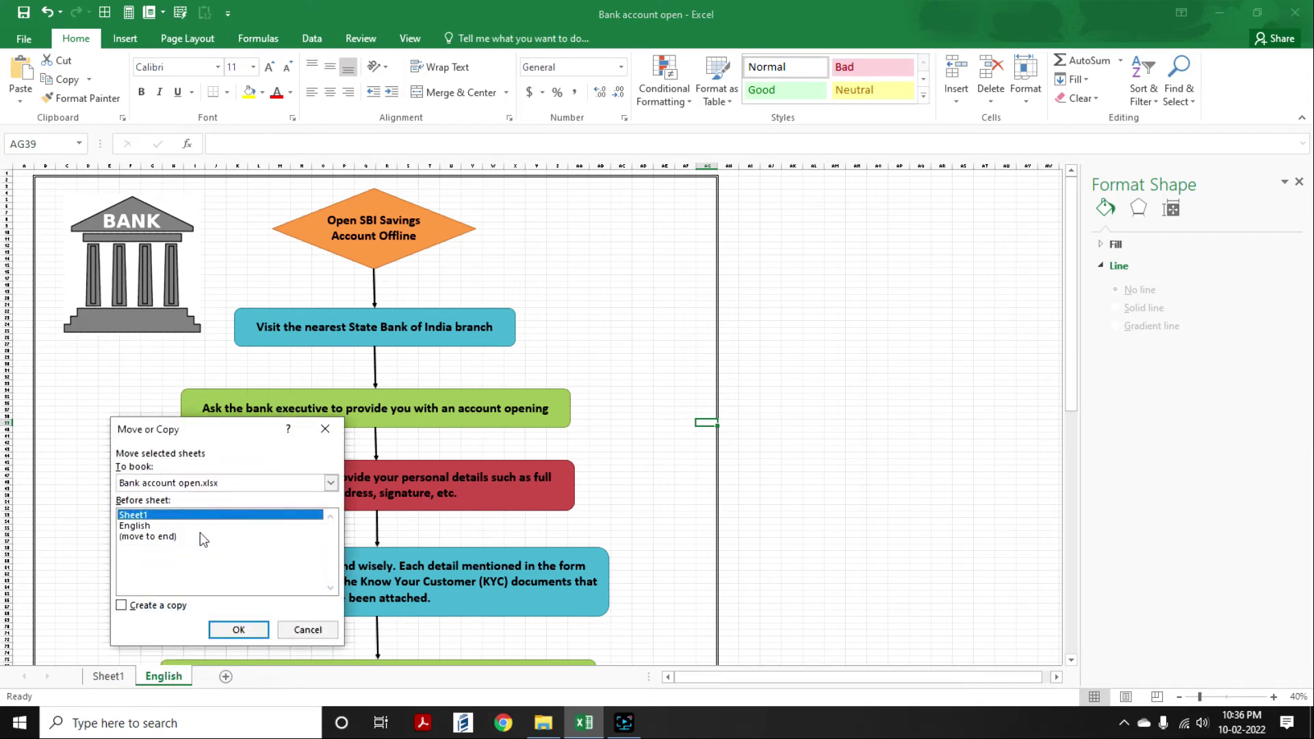
click(176, 484)
click(170, 509)
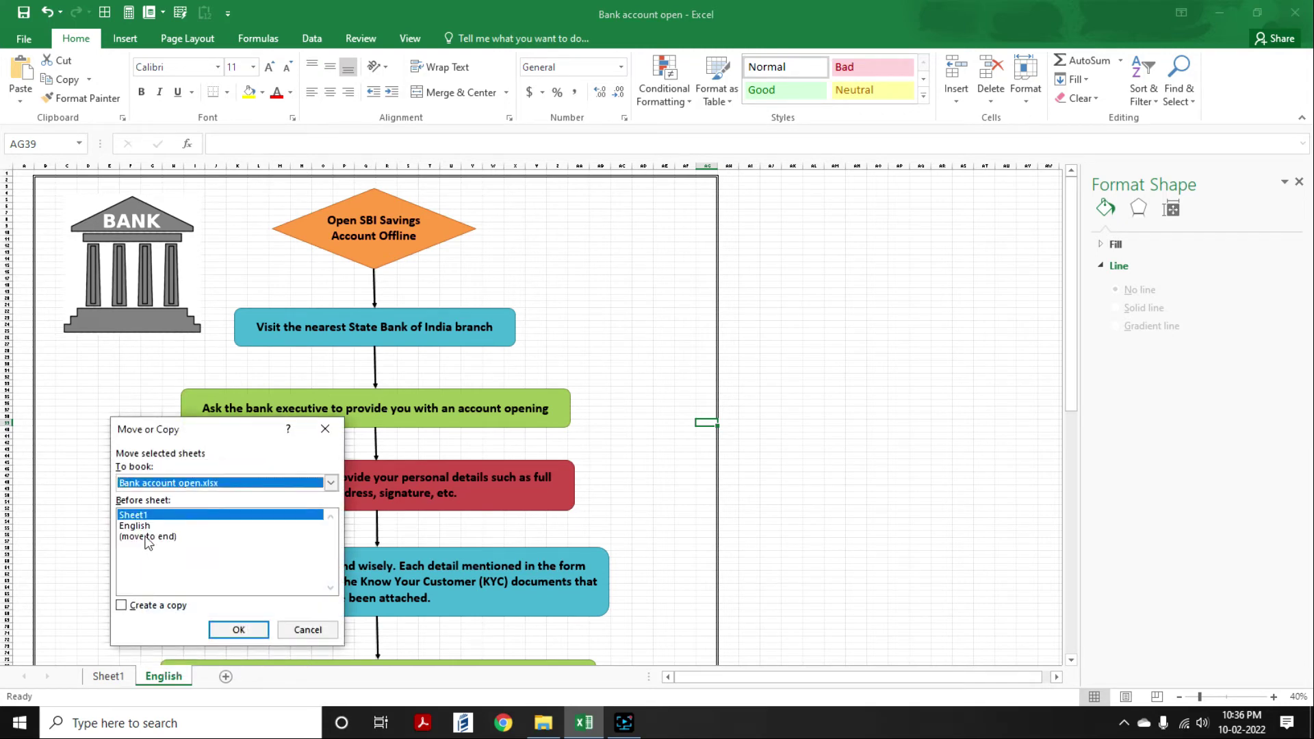
click(147, 538)
click(138, 606)
click(238, 628)
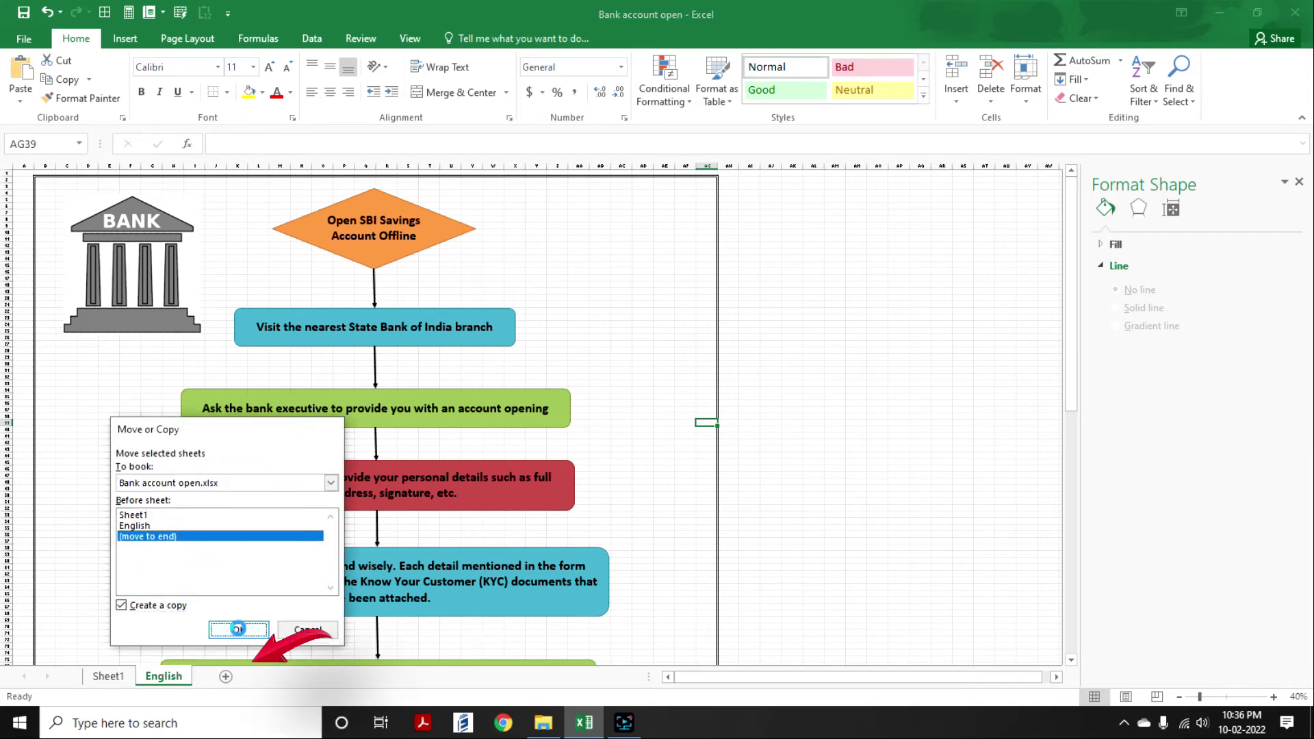
- Rename the copied sheet English (2) as Hindi
double_click(232, 677)
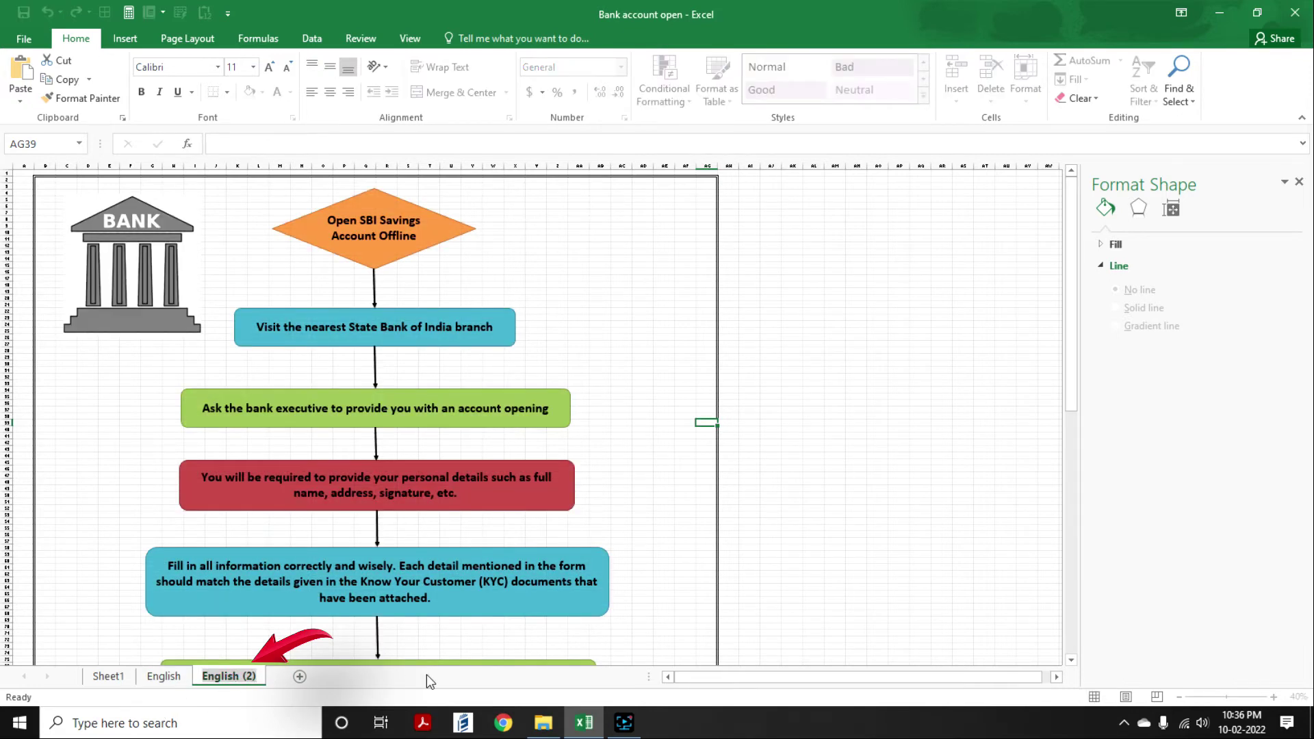
text(Hindi)
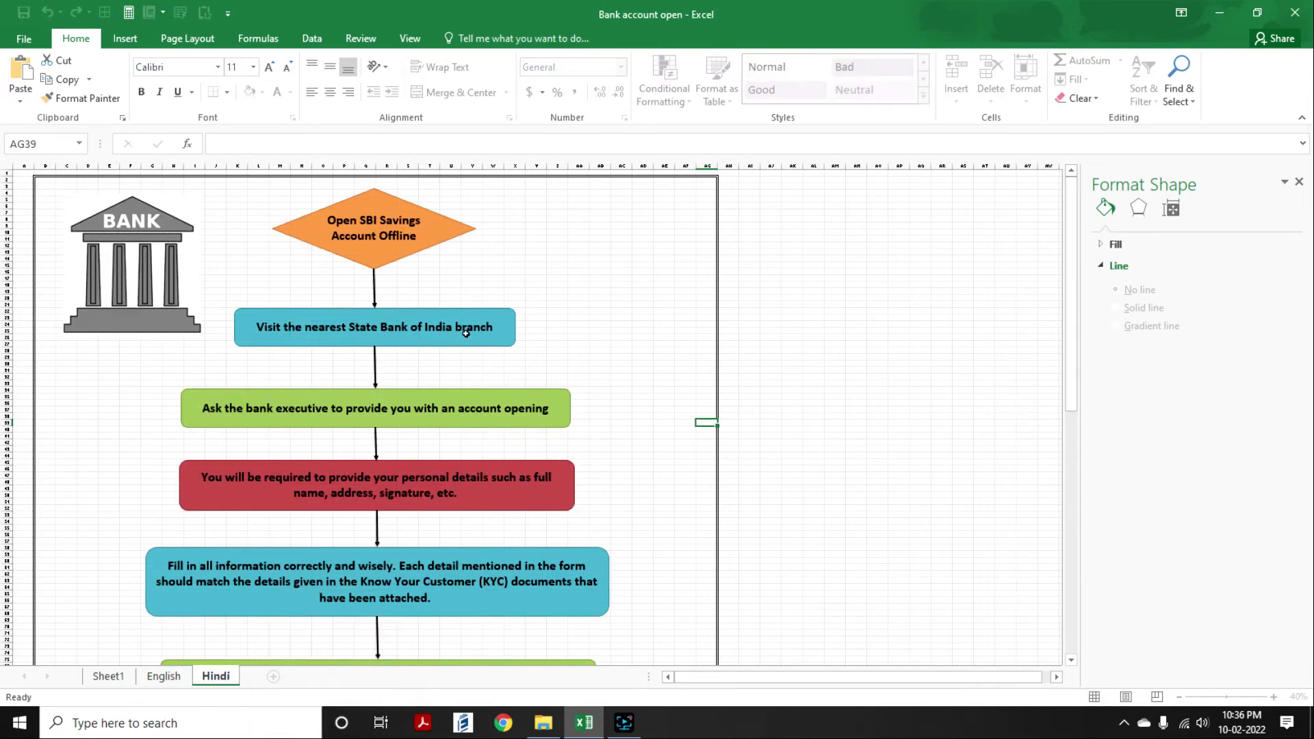
click(573, 245)
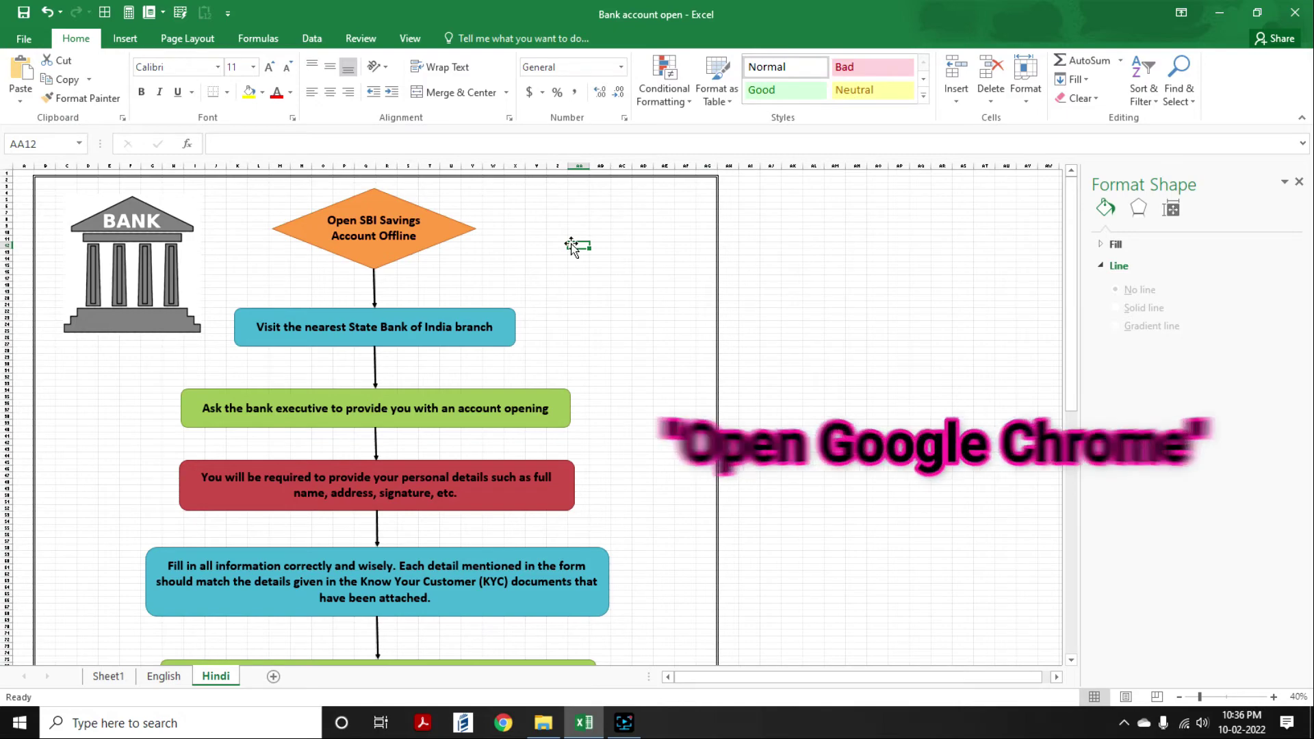
- Select the orange title diamond on the Hindi sheet, switch to Google Chrome and search for "translate into english in hindi"
click(382, 261)
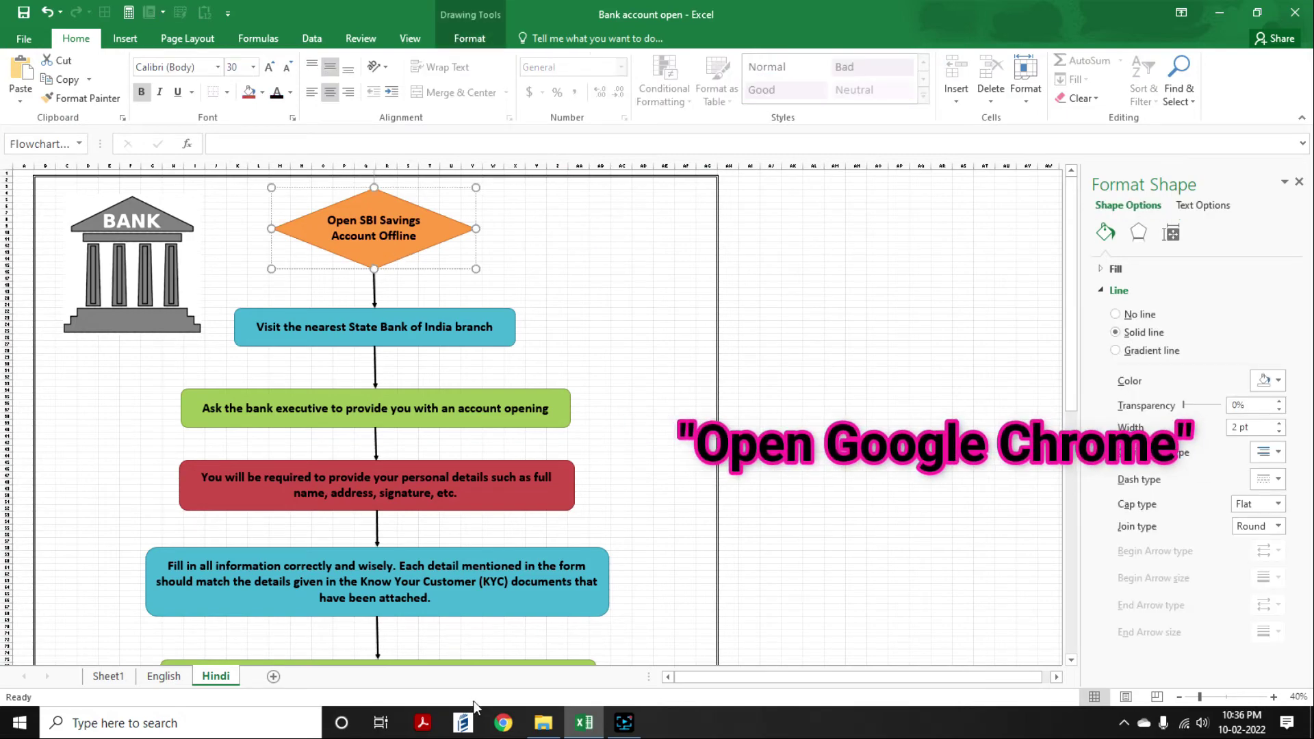
click(503, 723)
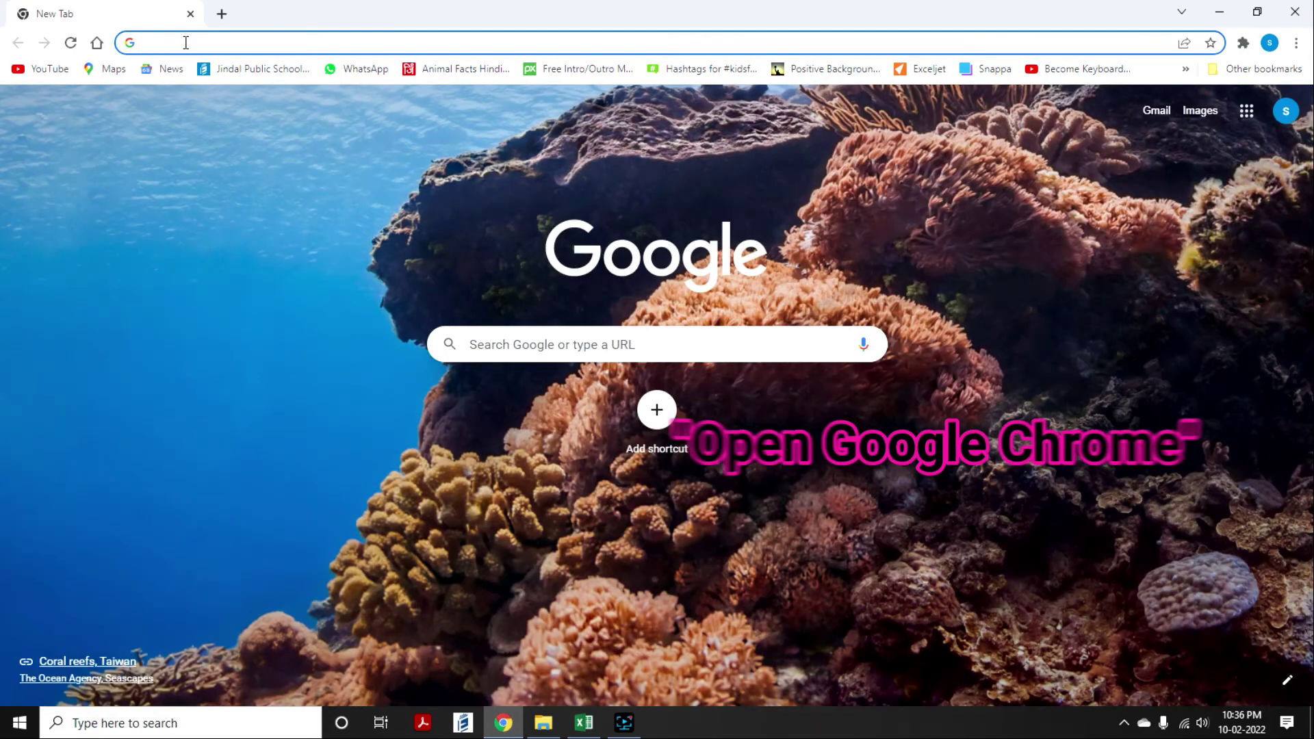
click(185, 42)
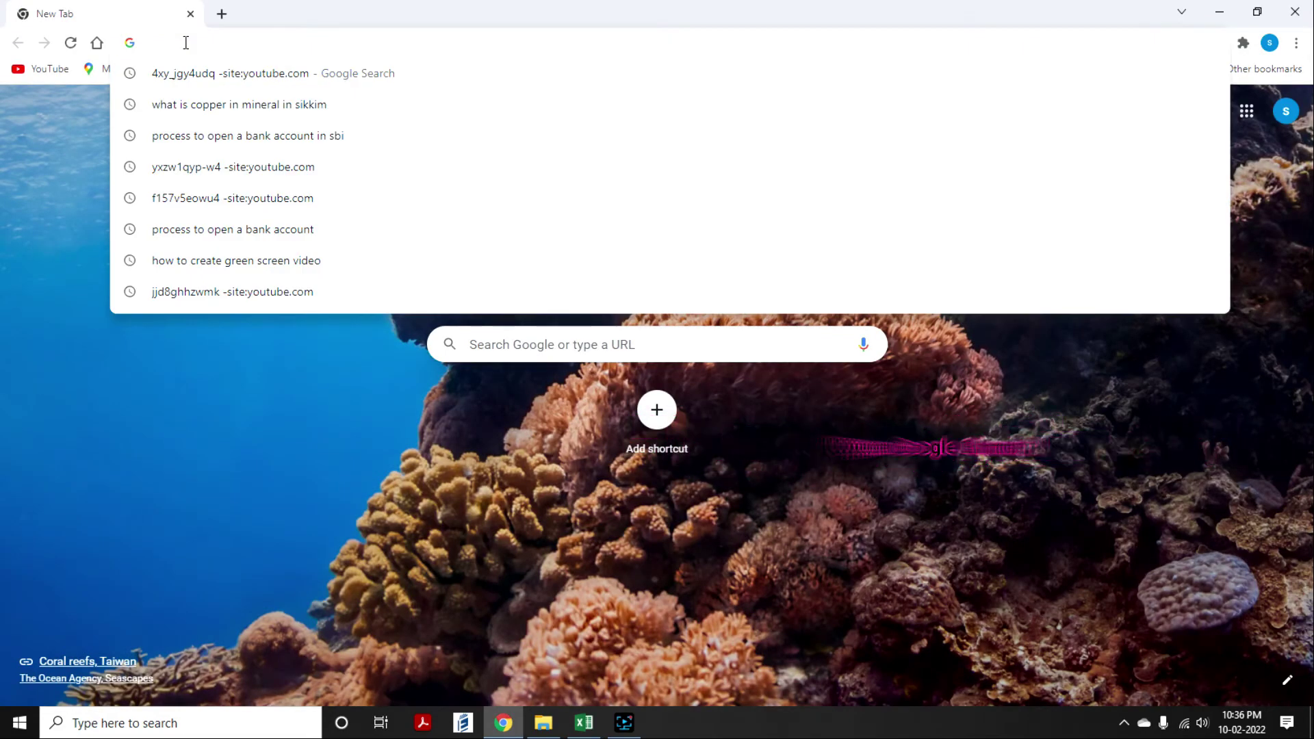
click(501, 348)
text(tra)
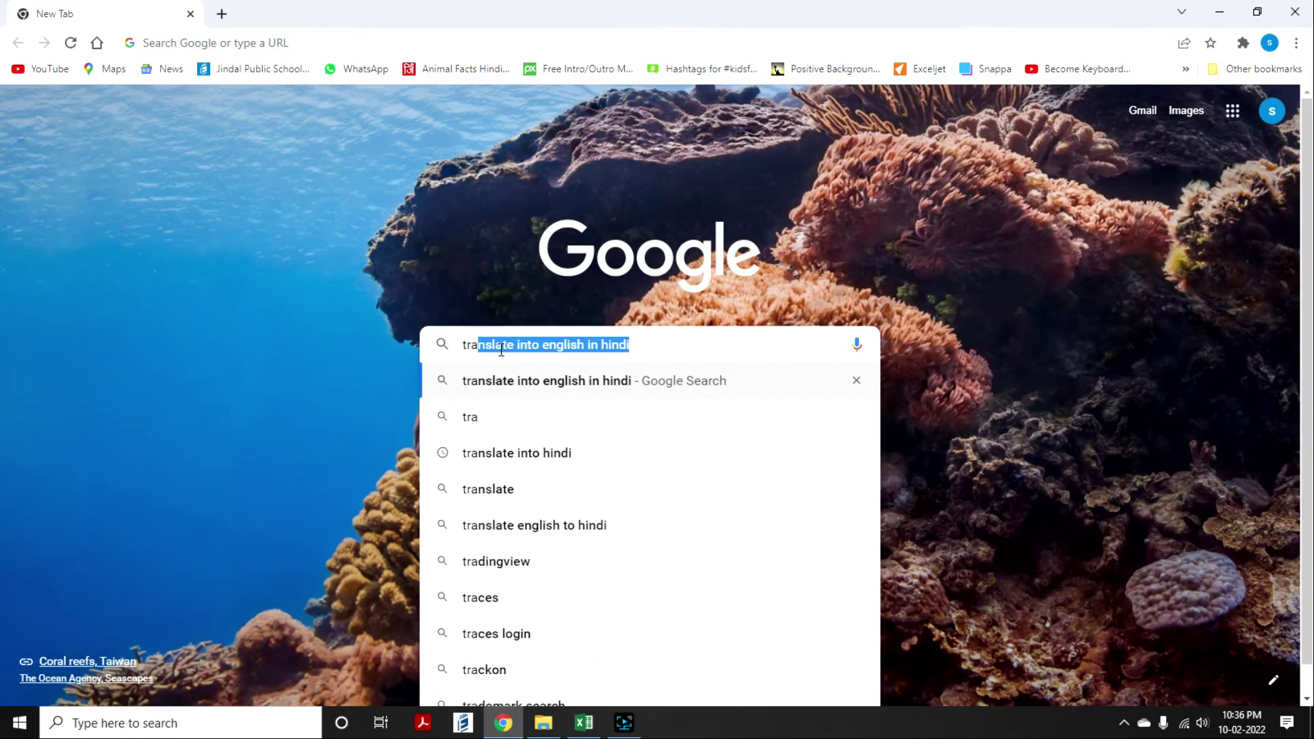
key(Return)
- Copy the title diamond's text "Open SBI Savings Account Offline" from Excel and translate it into Hindi in Chrome
key(alt+Tab)
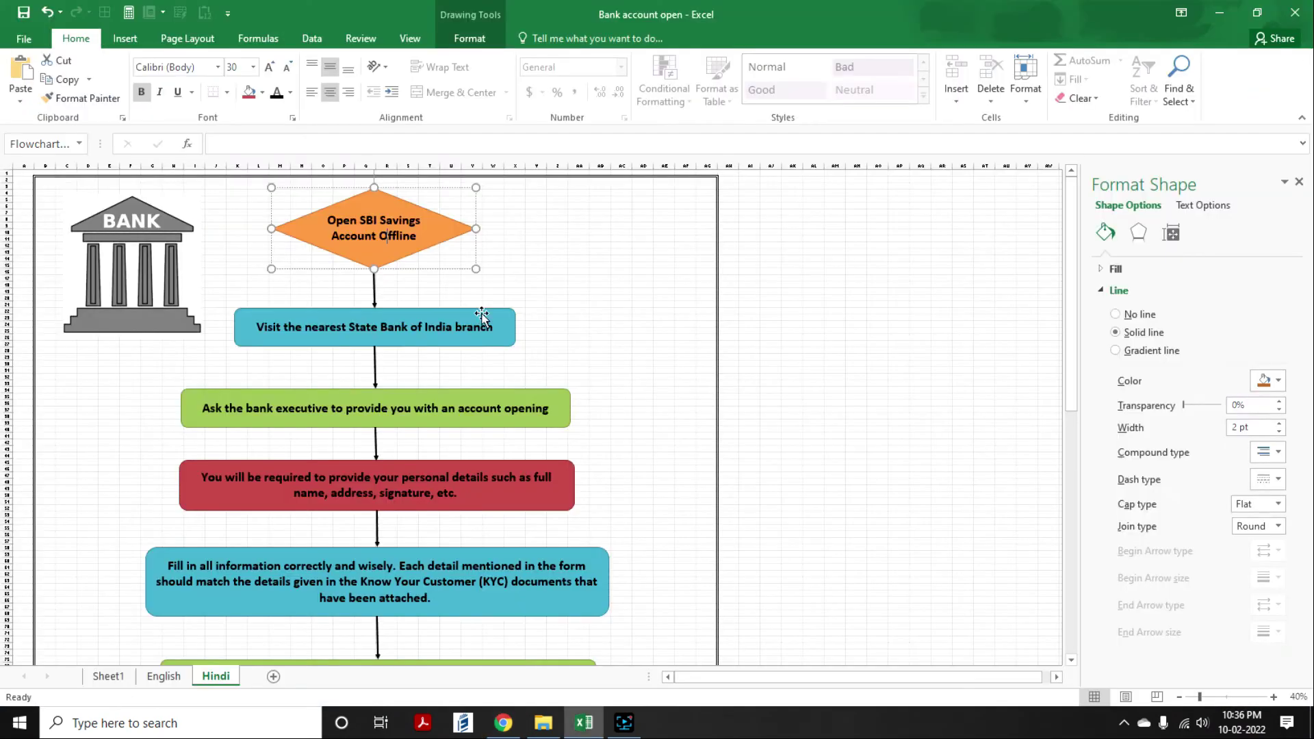
key(ctrl+c)
key(alt+Tab)
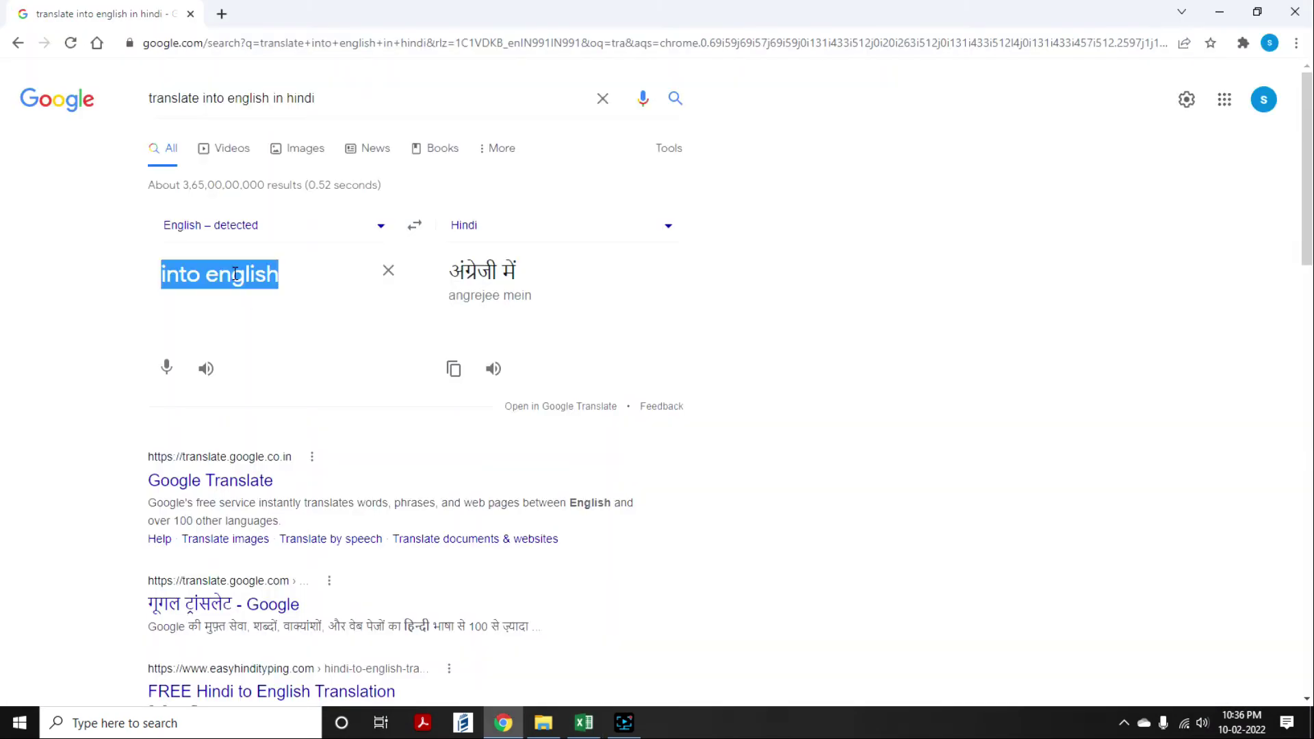
key(ctrl+v)
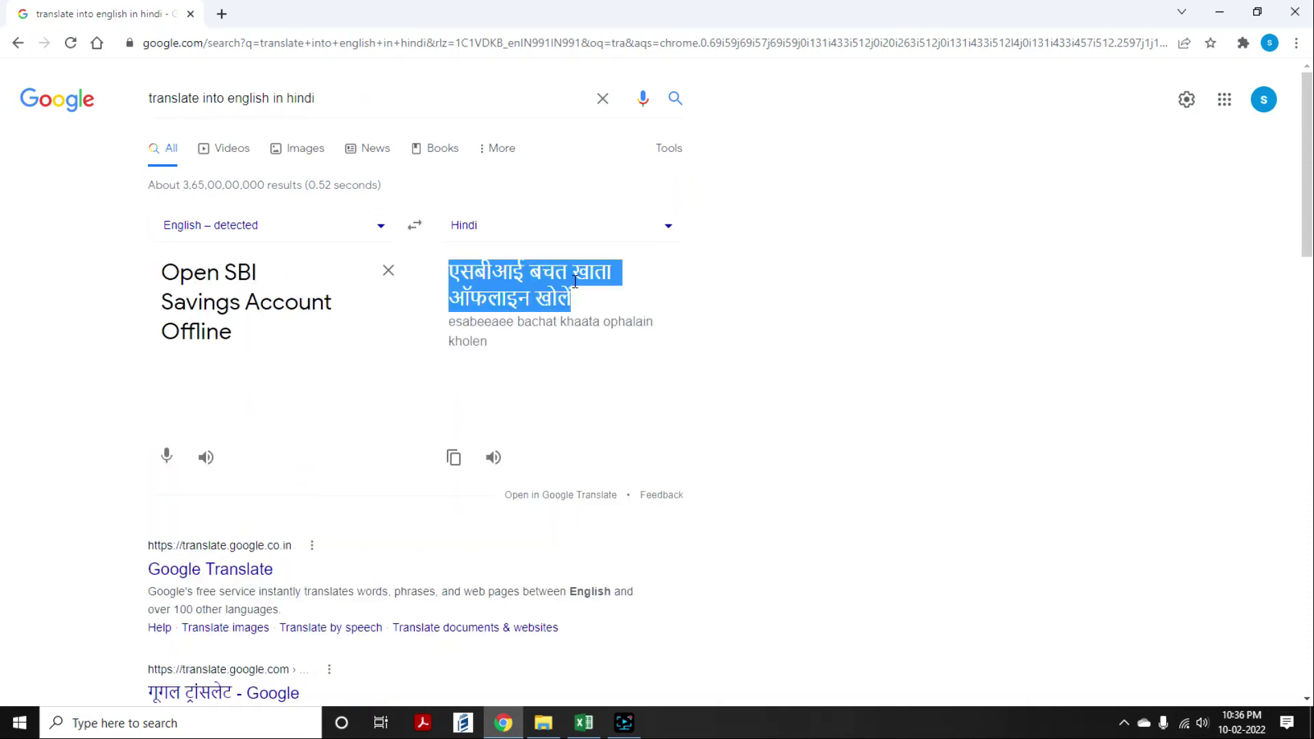
- Copy the translation "एसबीआई बचत खाता ऑफलाइन खोलें" and replace the text of the title diamond in Excel with it
key(ctrl+c)
key(alt+Tab)
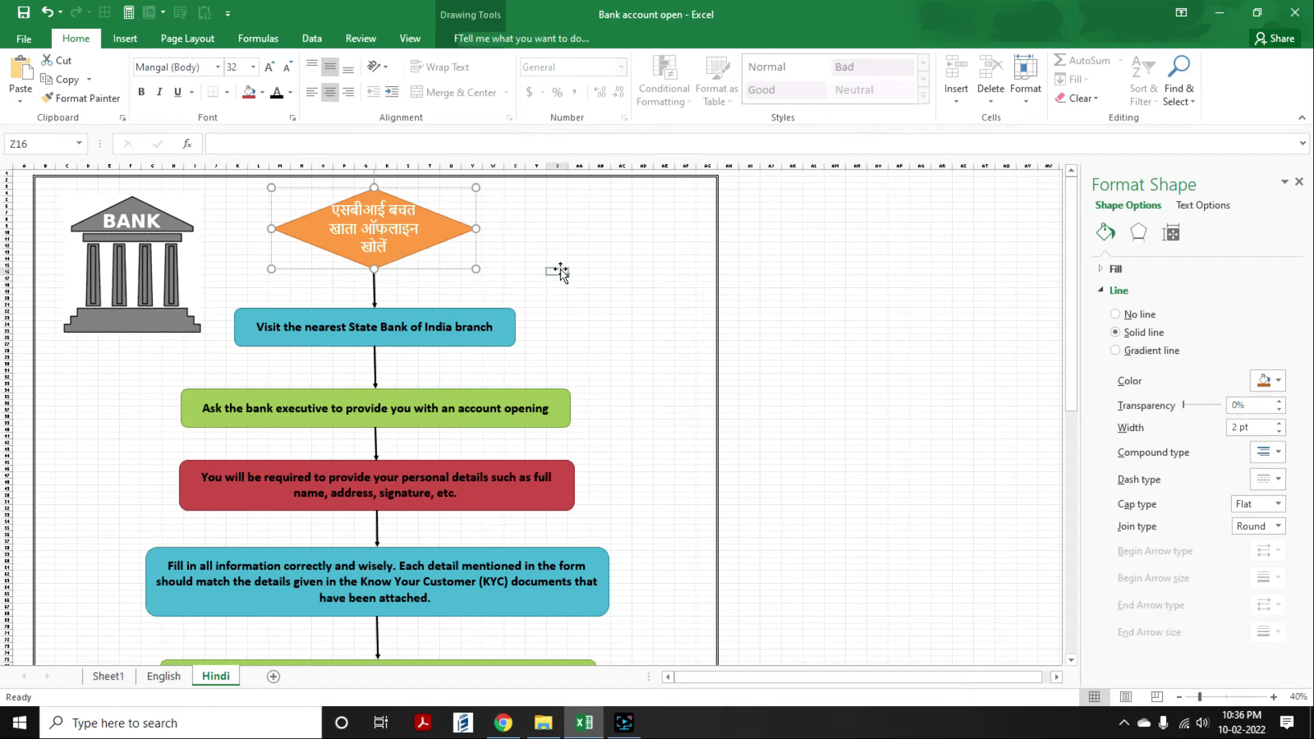
click(396, 250)
key(ctrl+v)
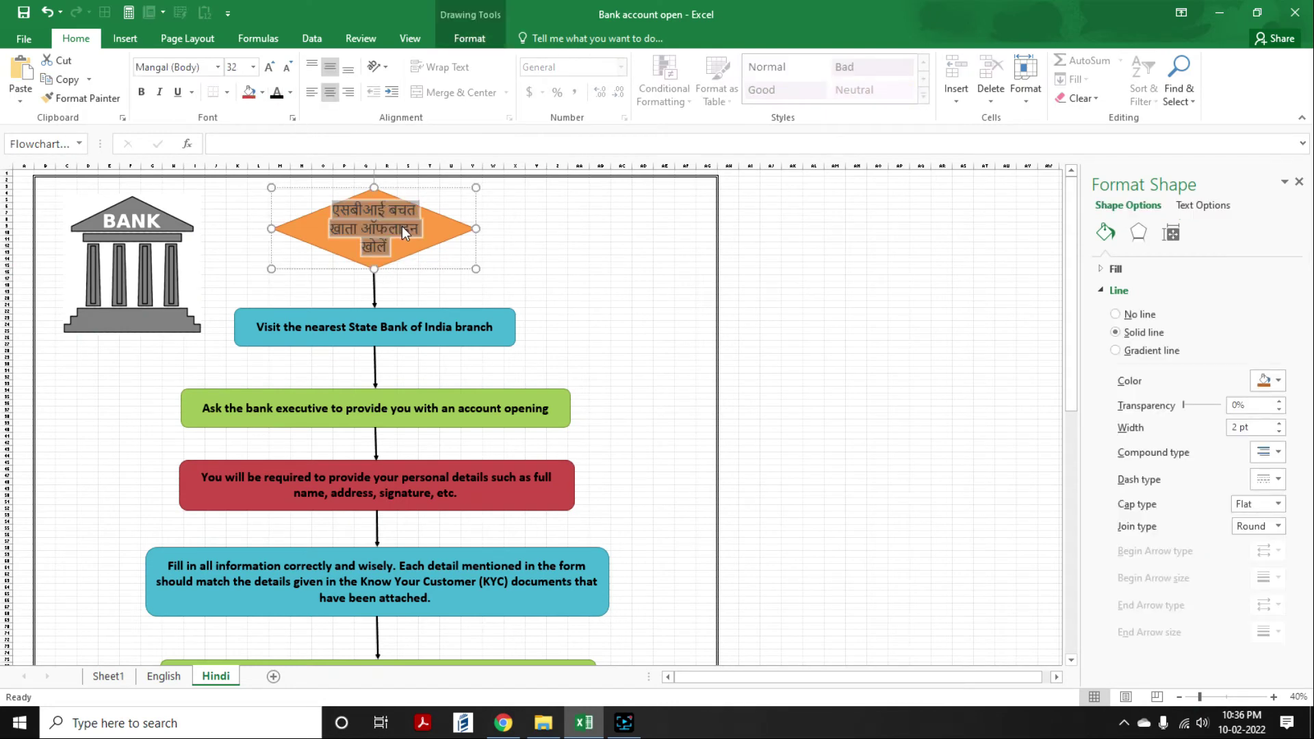
- Format the Hindi title as bold black text at size 30 and widen the diamond so it fits on two lines
key(ctrl+b)
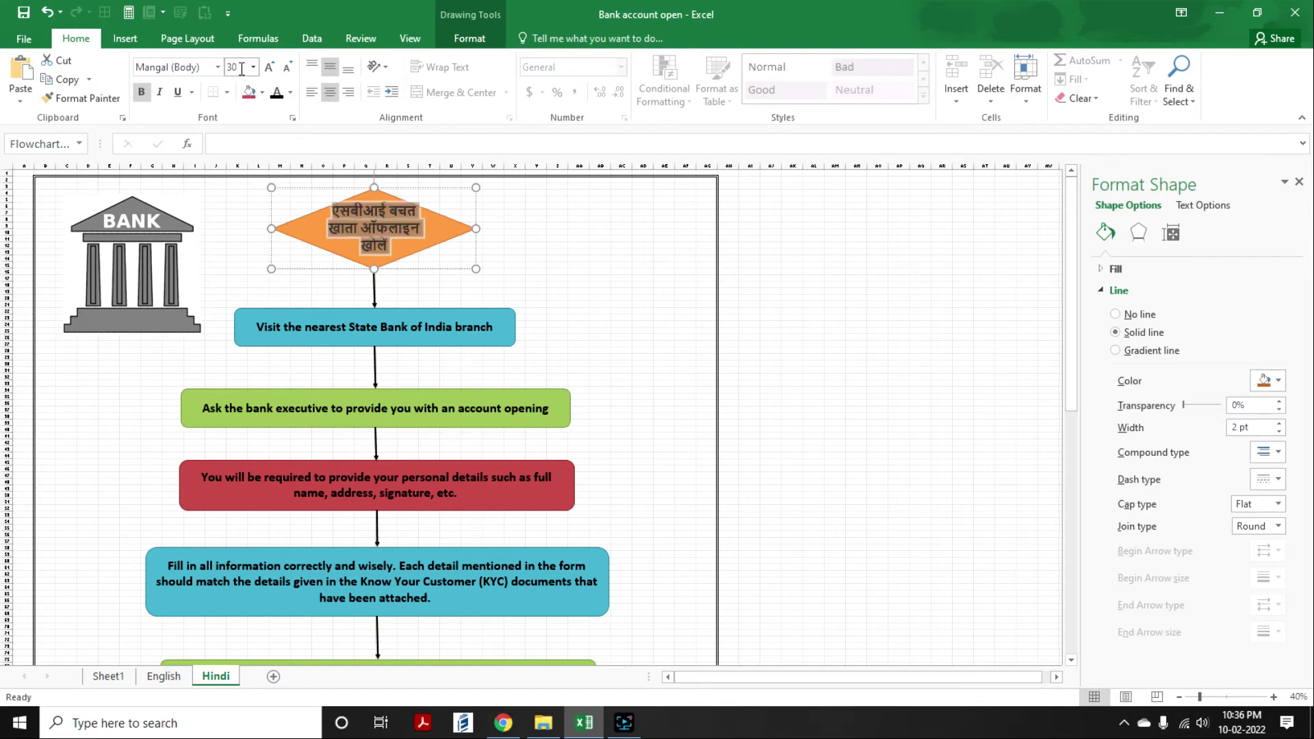
click(661, 291)
click(414, 249)
drag(476, 228, 500, 229)
click(557, 291)
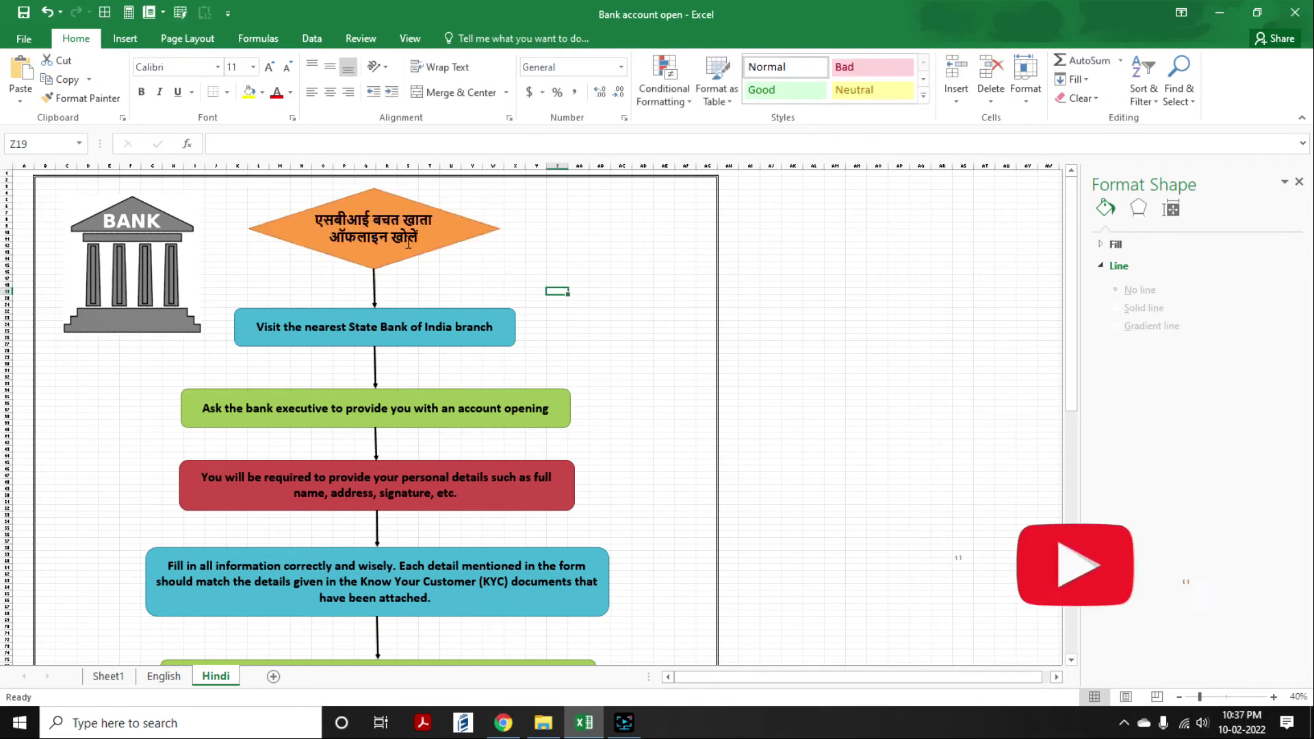
- Translate the "Visit the nearest State Bank of India branch" box into Hindi, paste the result back and make it bold black
triple_click(295, 330)
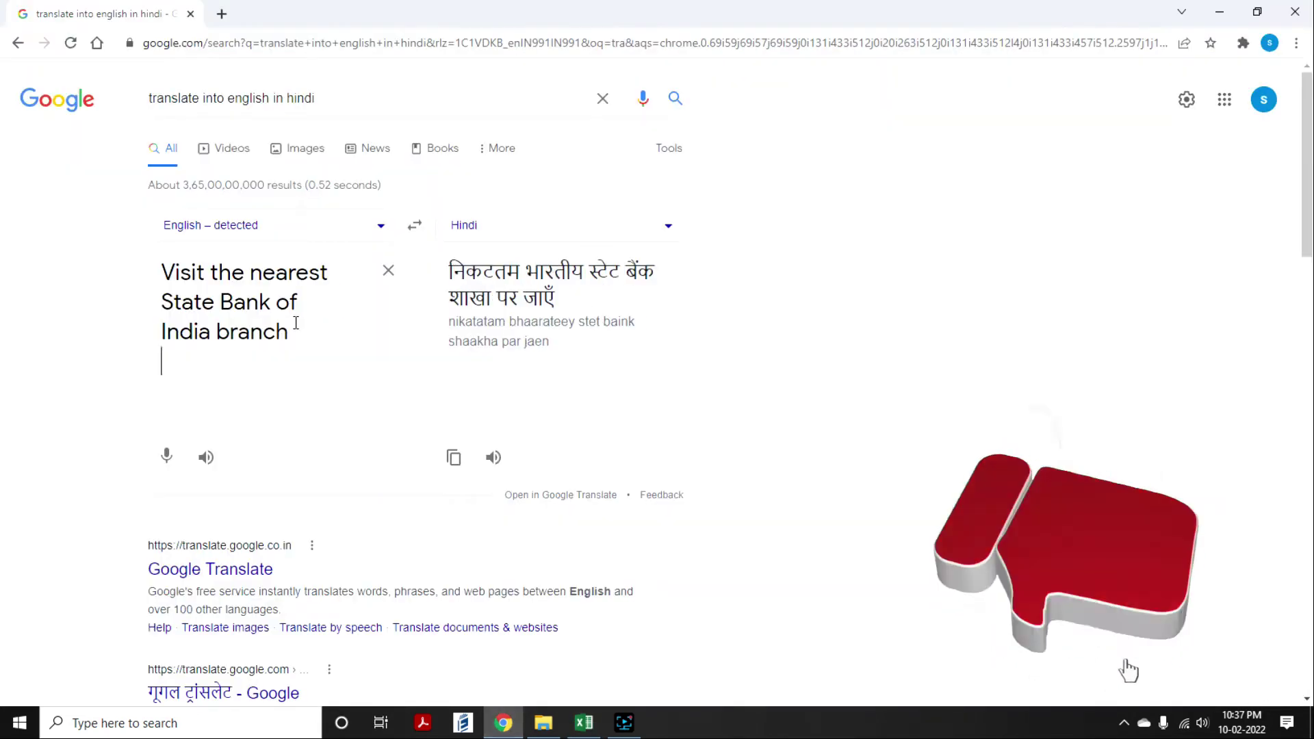
drag(451, 268, 587, 309)
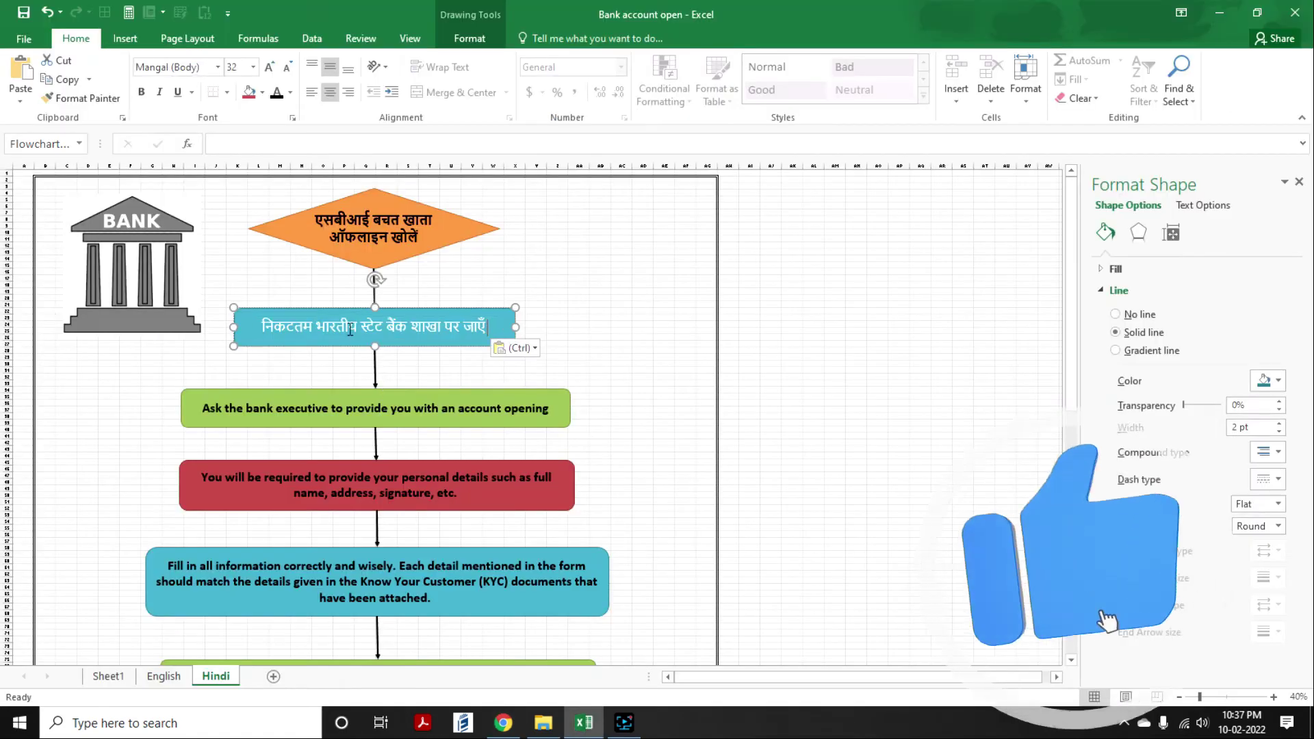
click(274, 92)
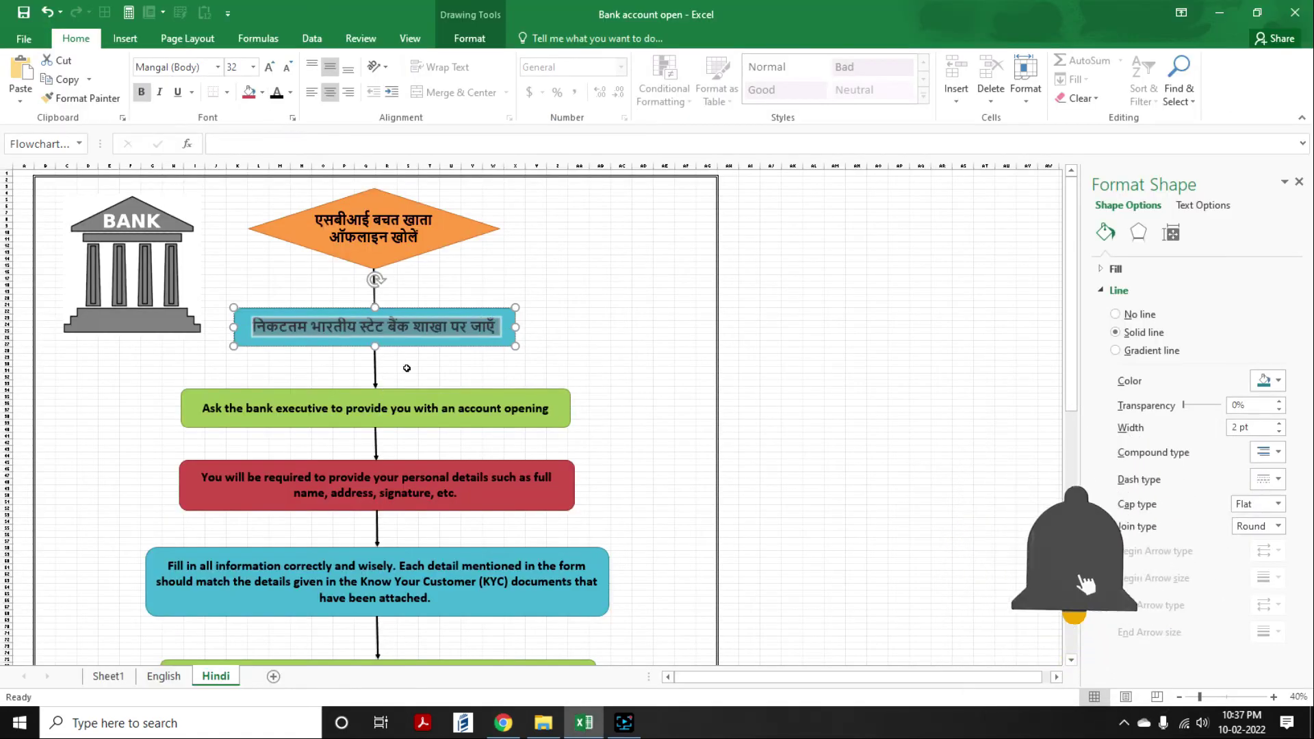
- Replace the green bank executive box's text with its Hindi translation in bold black and widen the box to fit one line
triple_click(383, 408)
key(ctrl+v)
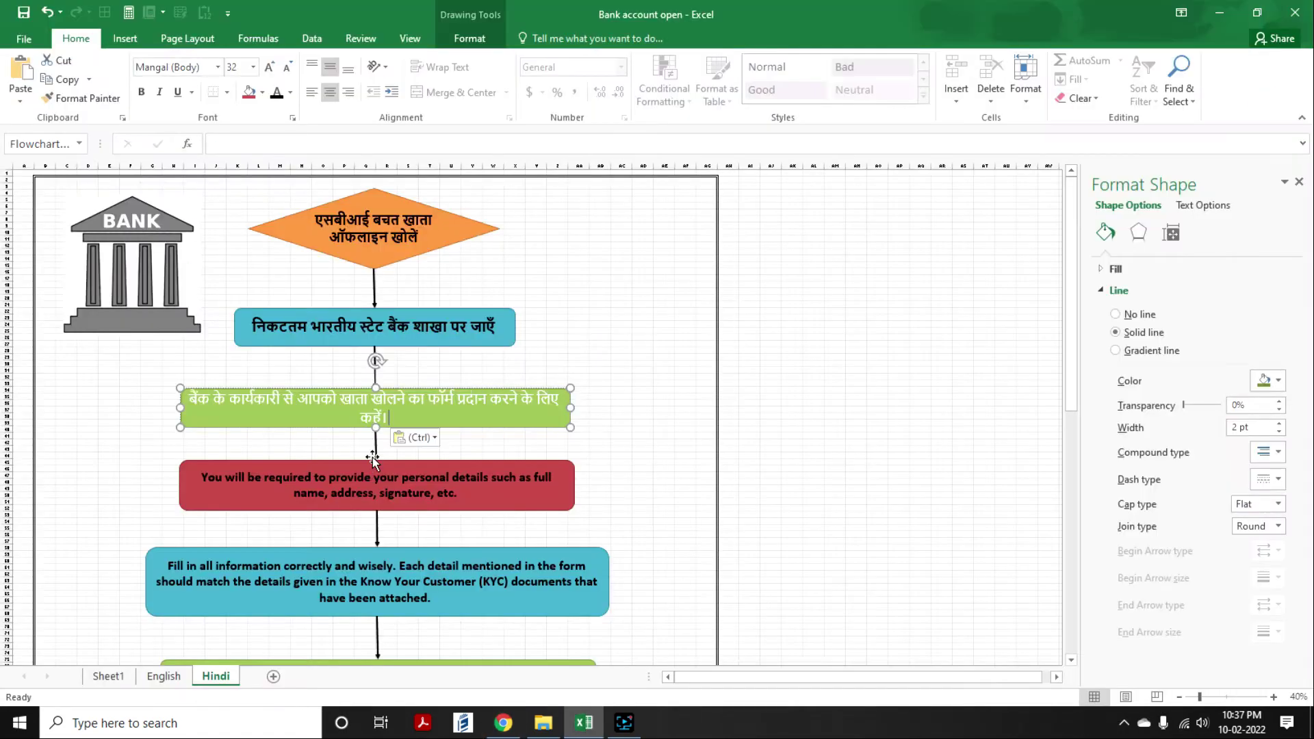
key(Escape)
key(Escape)
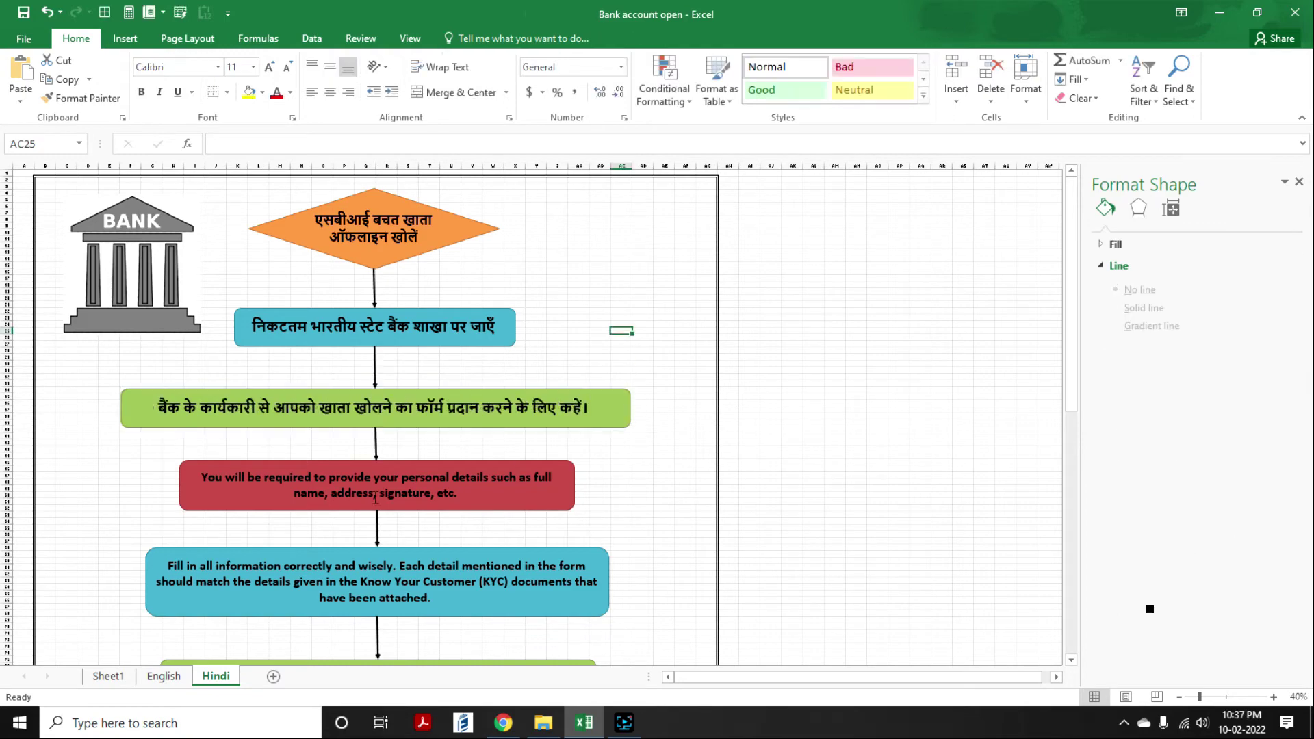
- Replace the personal details and KYC information boxes' texts with their Hindi translations in bold black
triple_click(393, 479)
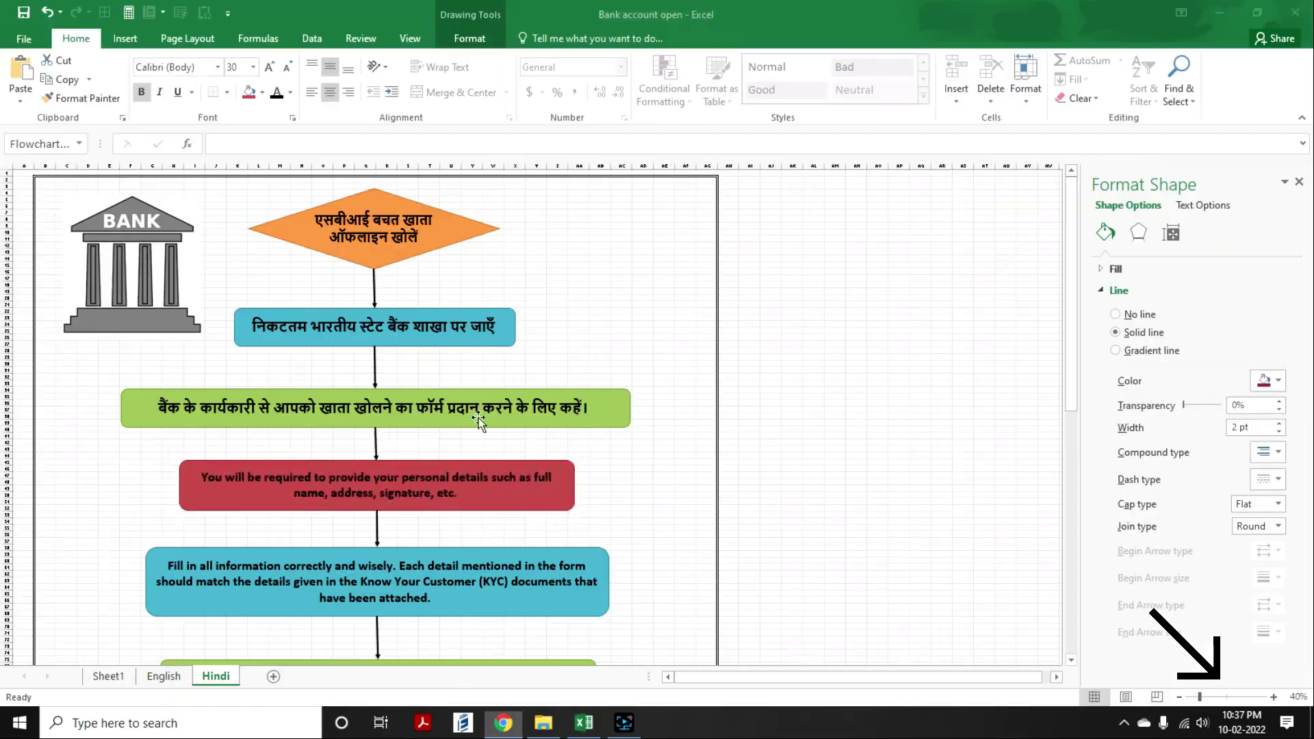
key(ctrl+v)
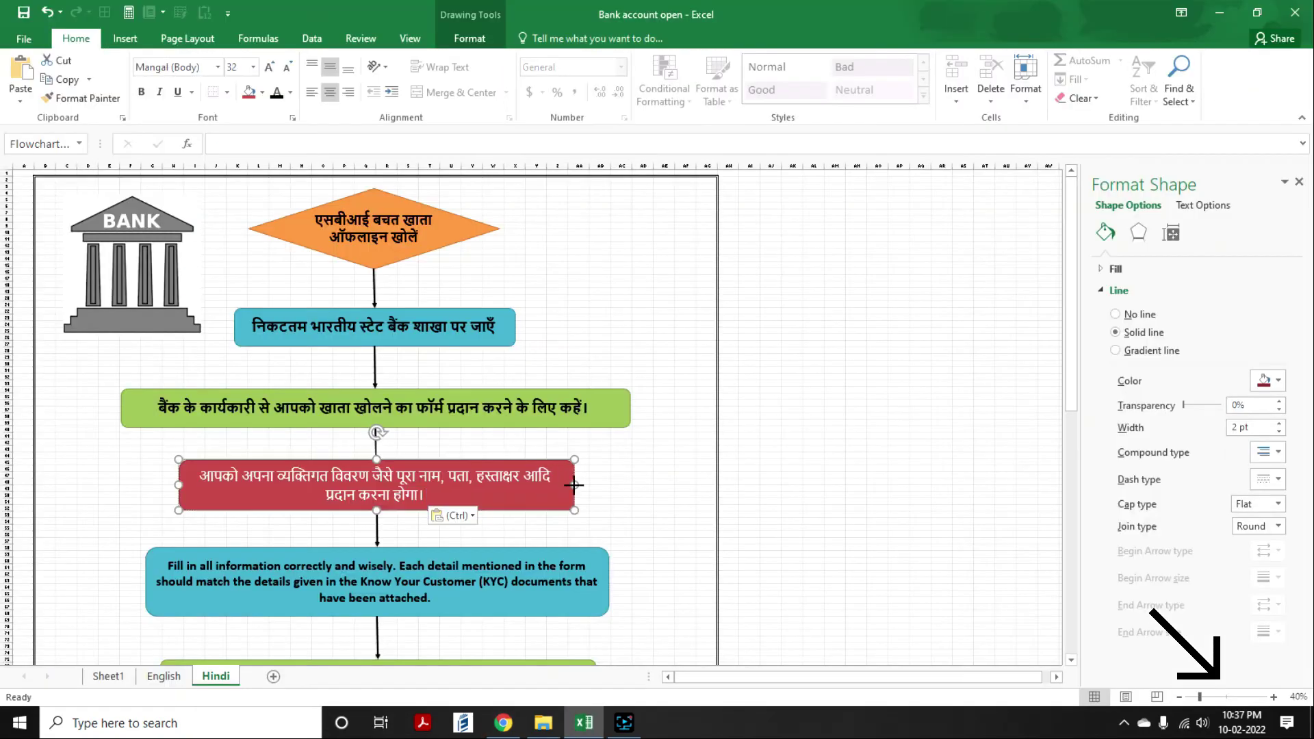
scroll(451, 416, down, 3)
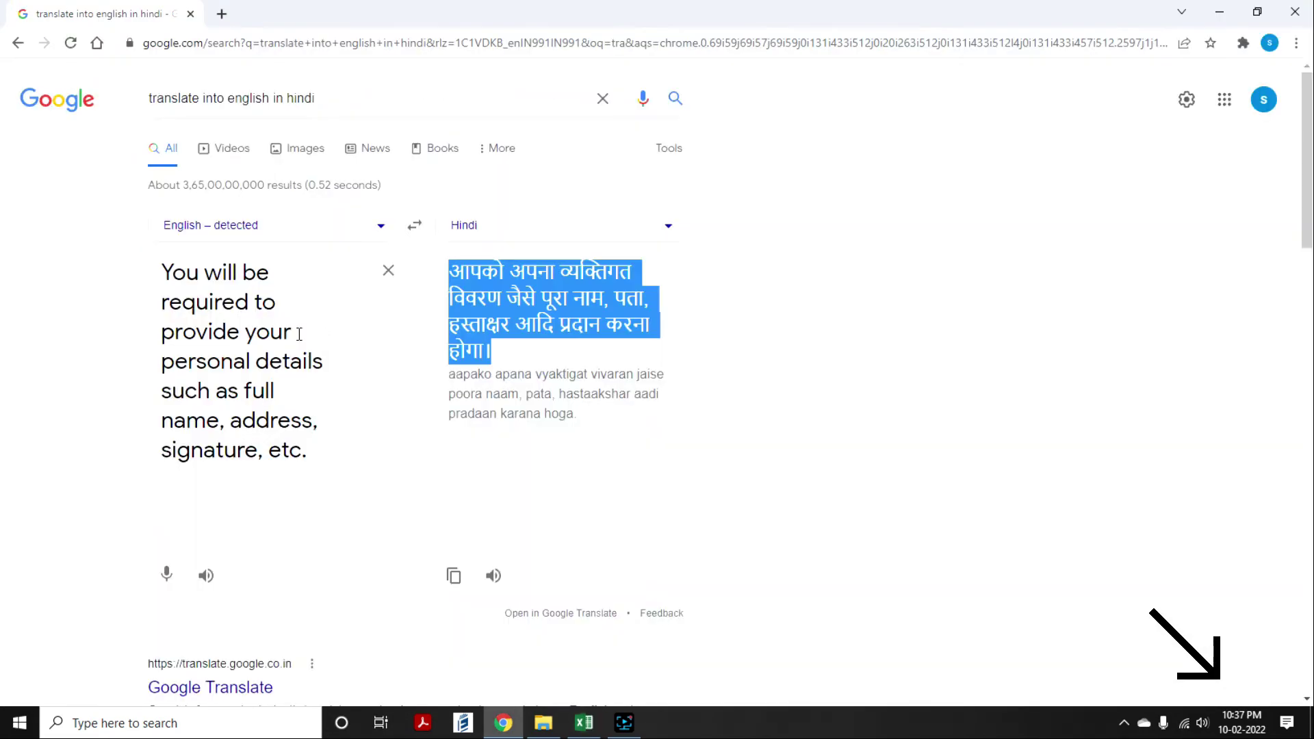
key(ctrl+v)
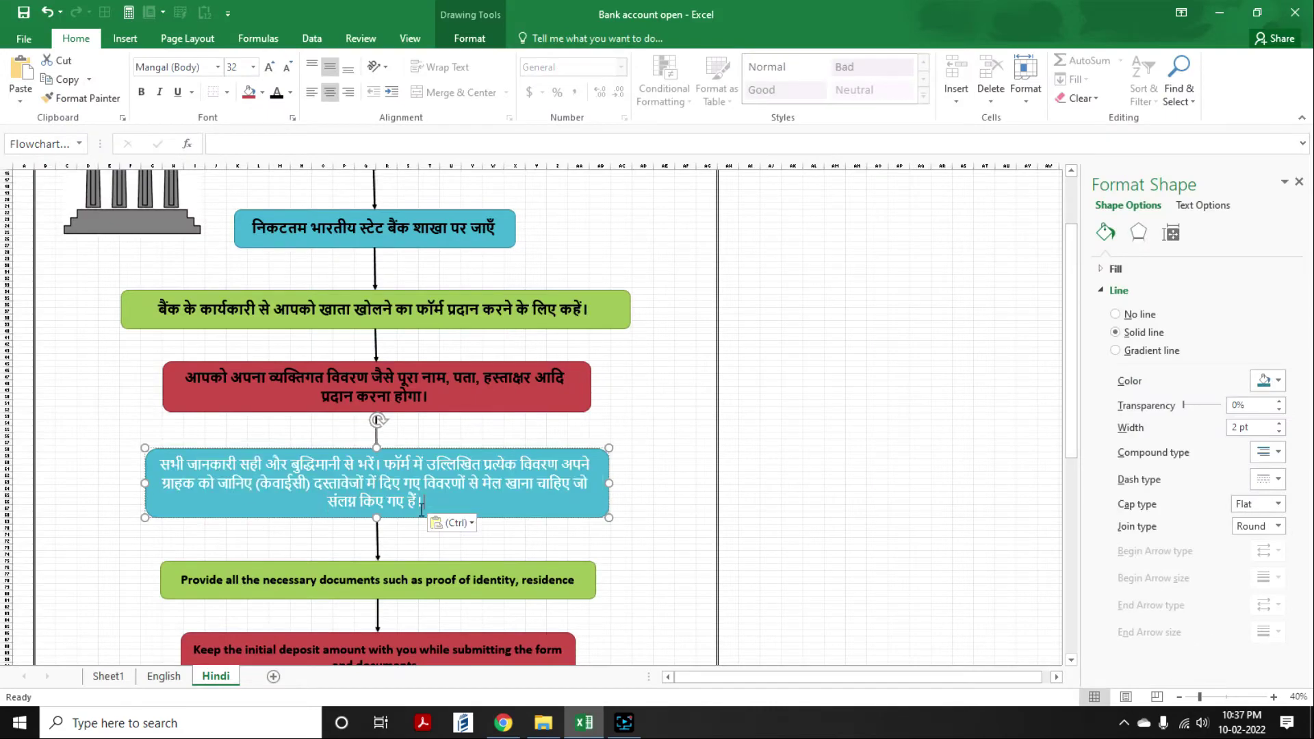
triple_click(421, 508)
- Translate the "Provide all the necessary documents" box into Hindi and paste the translation over its English text
scroll(421, 507, down, 3)
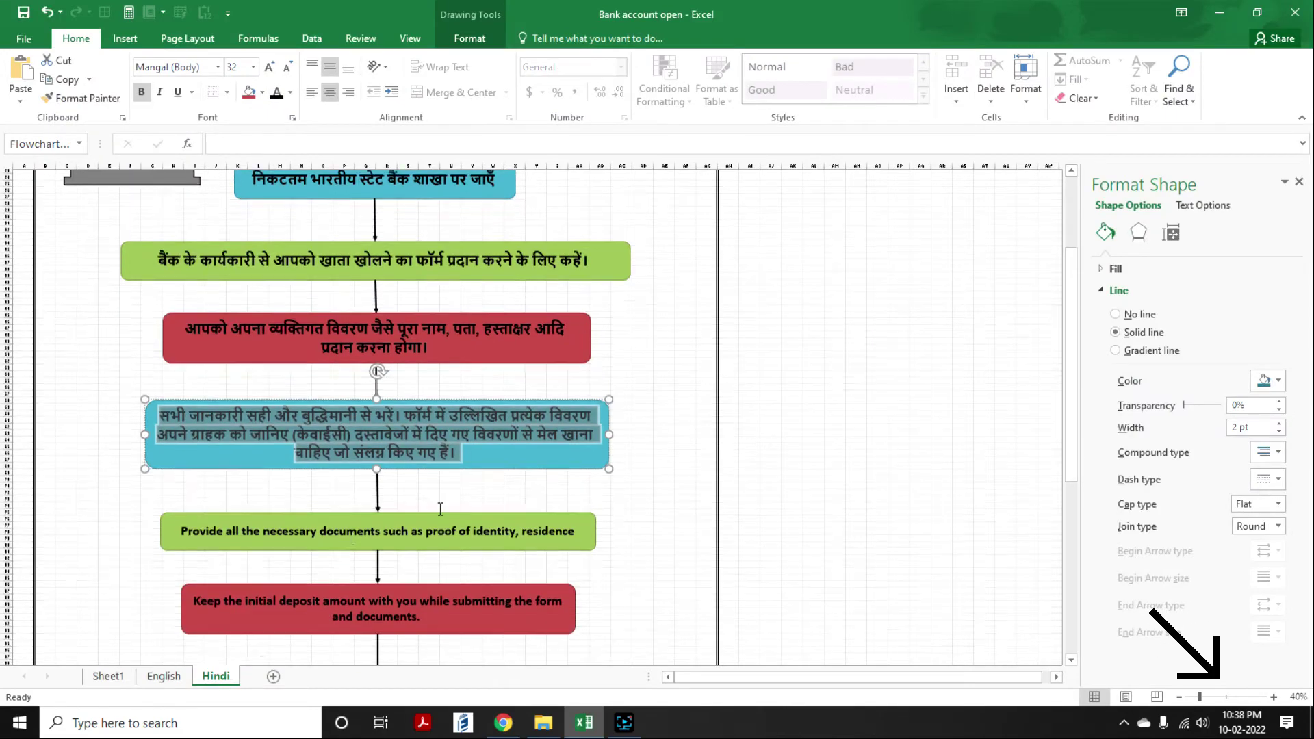
triple_click(364, 510)
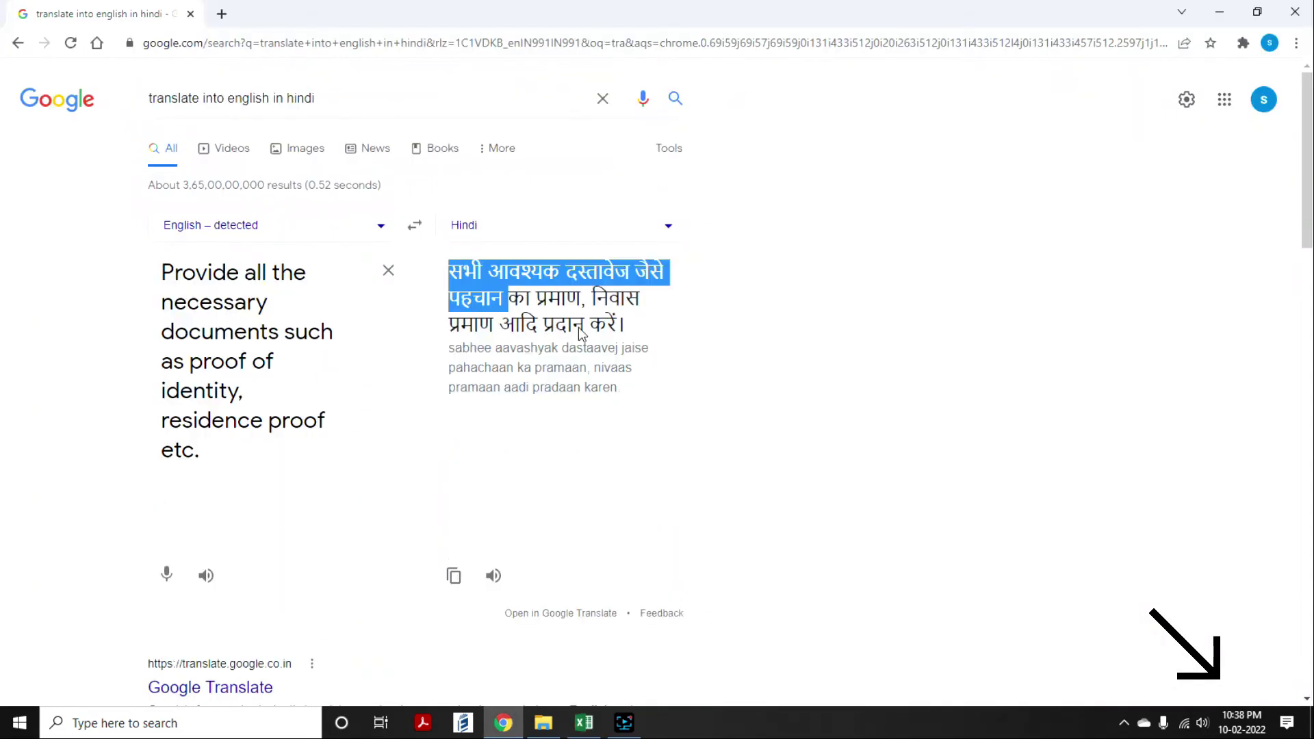
drag(582, 334, 585, 329)
key(ctrl+v)
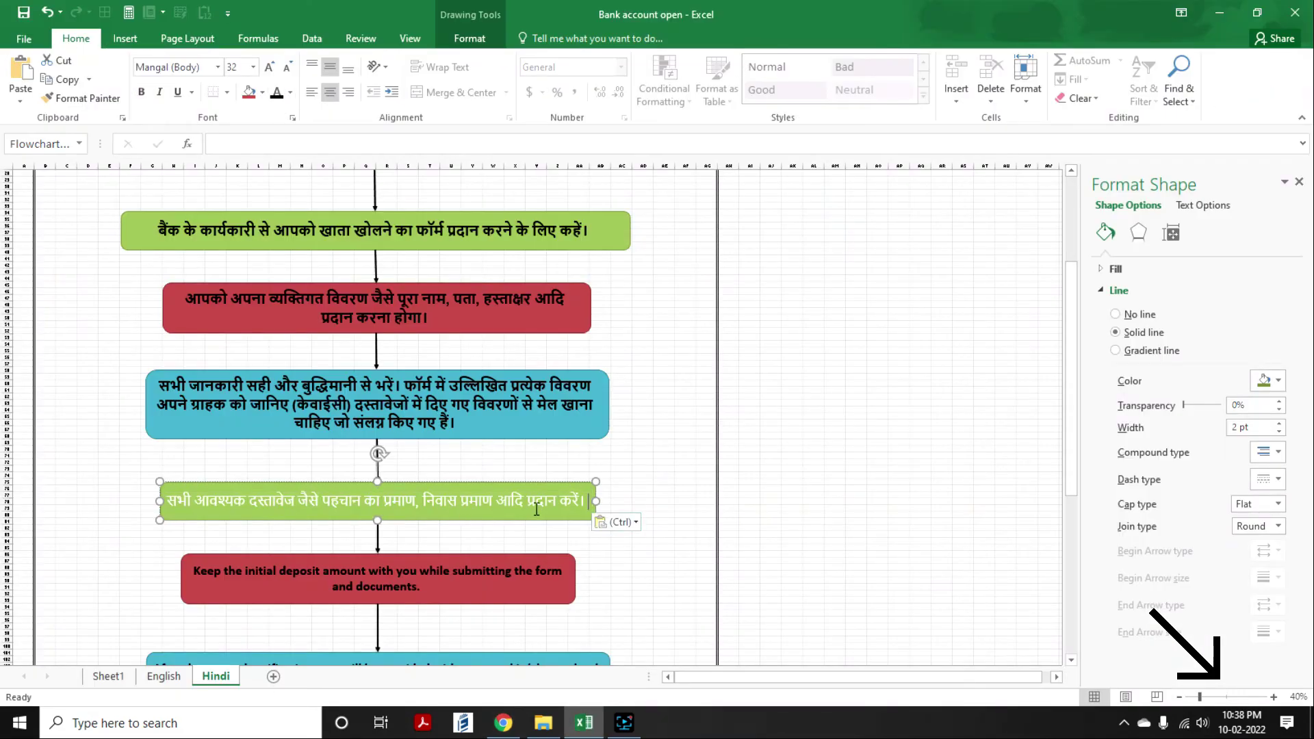
- Make the Hindi text of the necessary documents box black and bold, and widen the box slightly on both sides
triple_click(537, 509)
click(277, 93)
click(141, 92)
click(665, 472)
drag(595, 501, 626, 501)
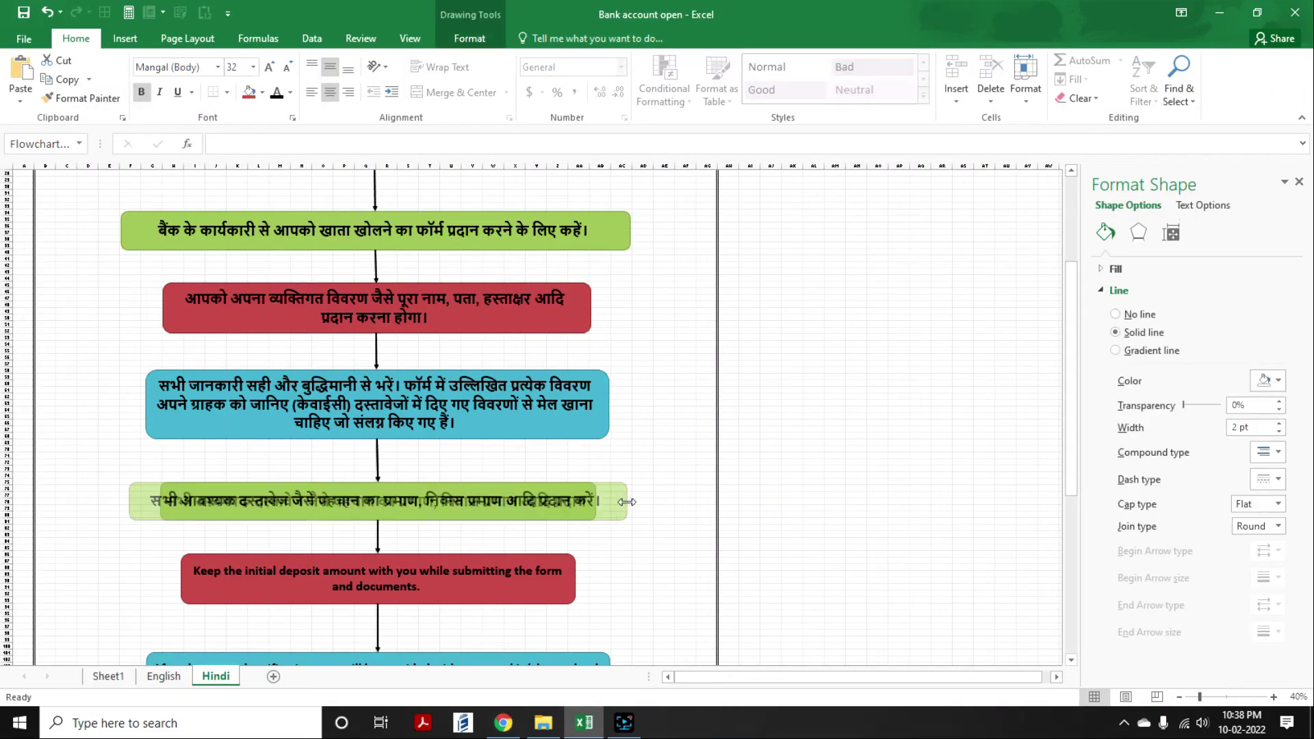
click(664, 423)
- Replace the red initial deposit box's text with "फॉर्म और दस्तावेज जमा करते समय प्रारंभिक जमा राशि अपने पास रखें।" in bold black
scroll(664, 423, down, 6)
triple_click(425, 458)
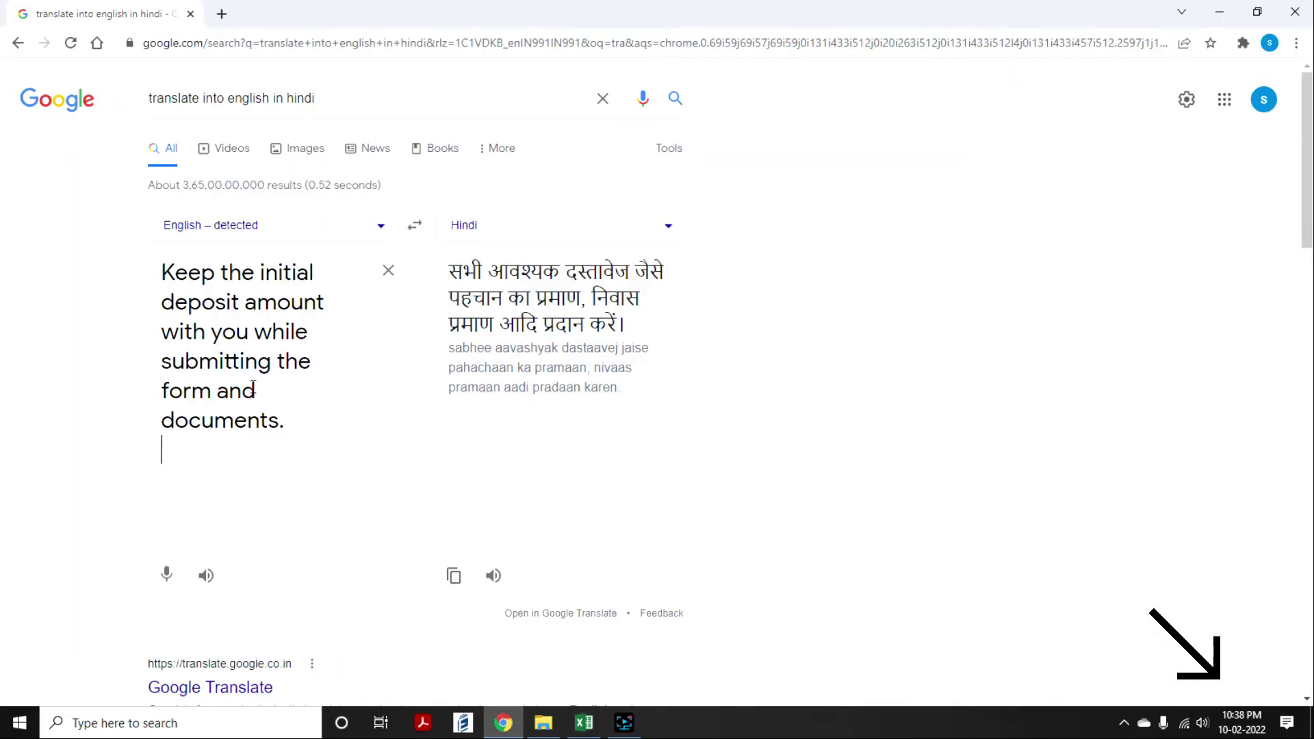
drag(451, 269, 630, 329)
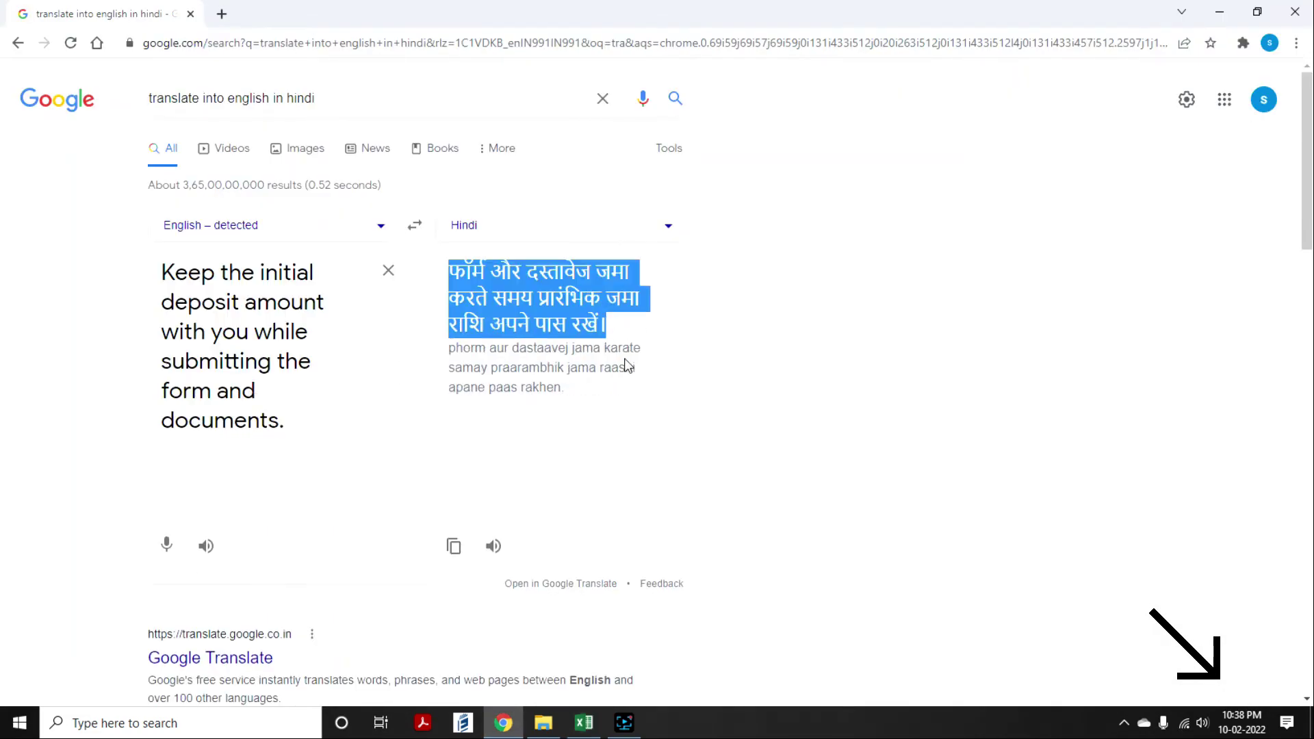
key(ctrl+v)
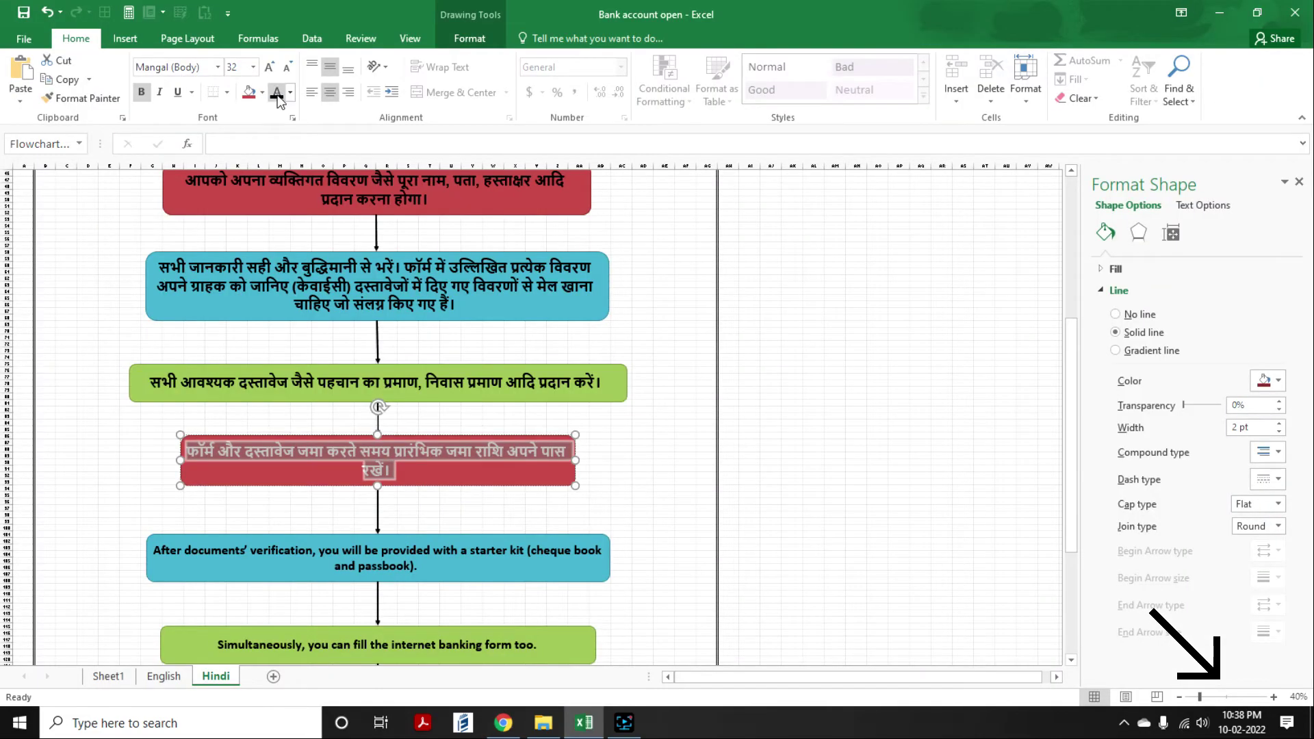
click(277, 93)
- Translate the blue starter kit box's text into Hindi and paste the translation into the box in bold black
scroll(664, 423, down, 2)
triple_click(377, 534)
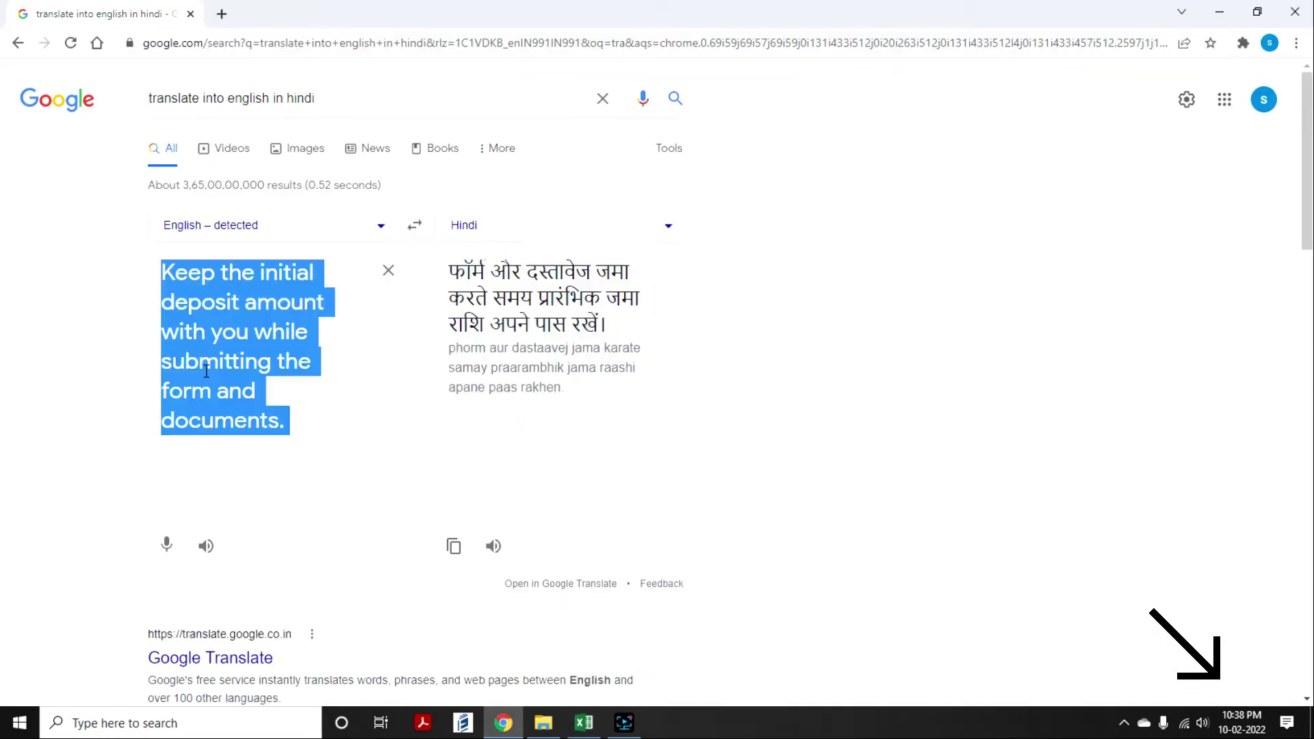
drag(856, 269, 1013, 352)
key(ctrl+v)
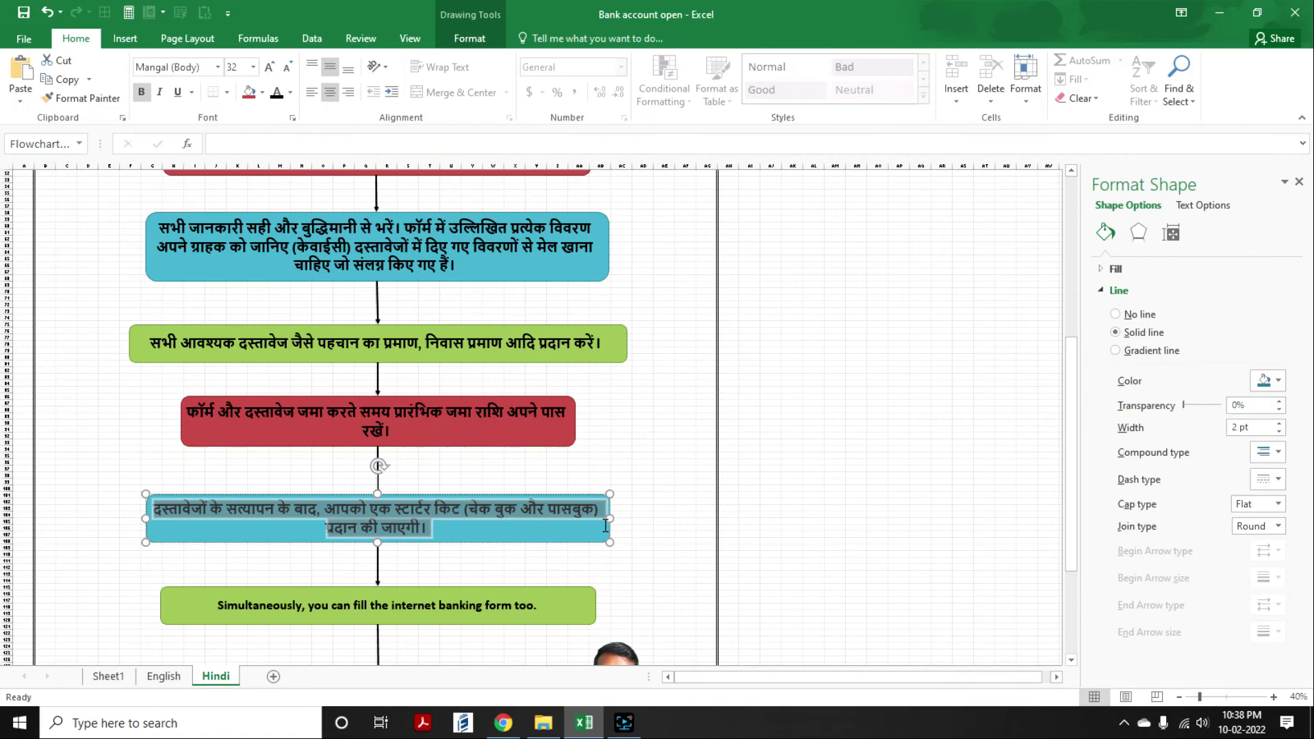
- Replace the internet banking form box's text with "साथ ही आप इंटरनेट बैंकिंग का फॉर्म भी भर सकते हैं।" in bold black
scroll(605, 525, down, 2)
triple_click(411, 547)
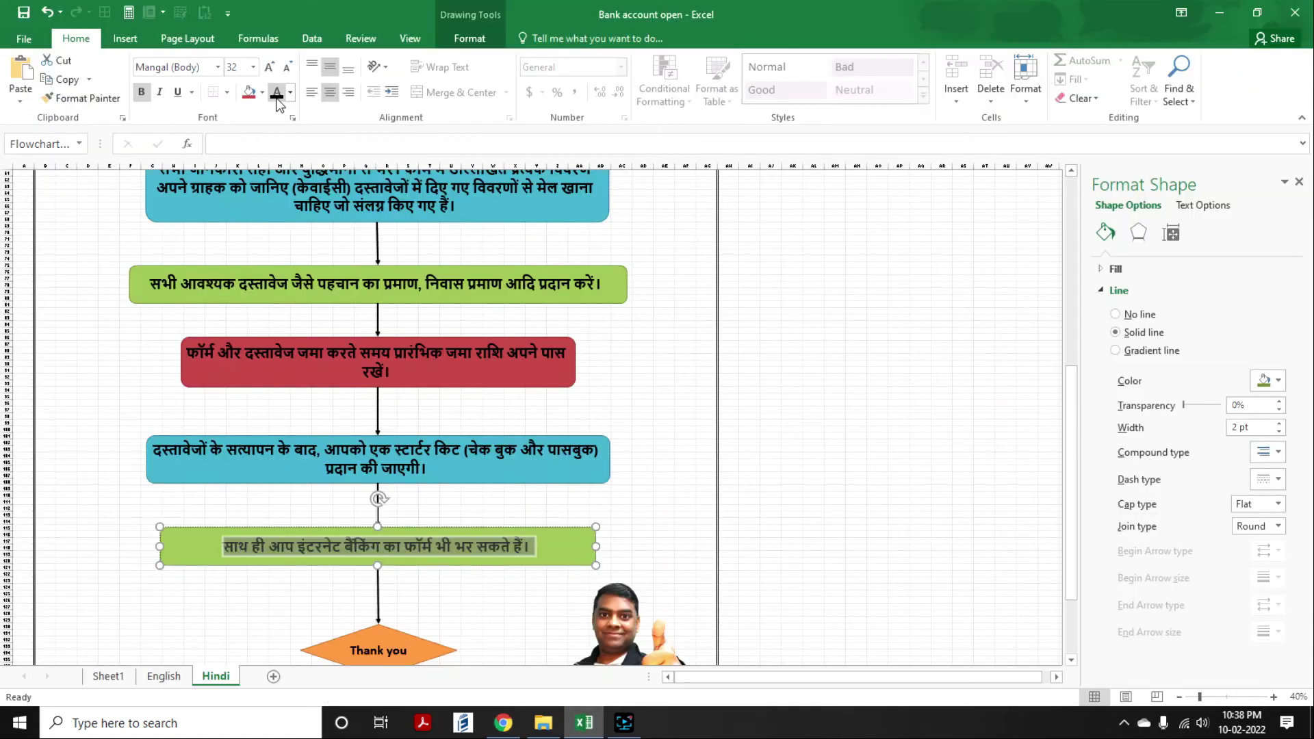
click(276, 93)
- Translate the "Thank you" diamond's text into Hindi and replace it with "धन्यवाद"
scroll(409, 625, down, 2)
triple_click(409, 626)
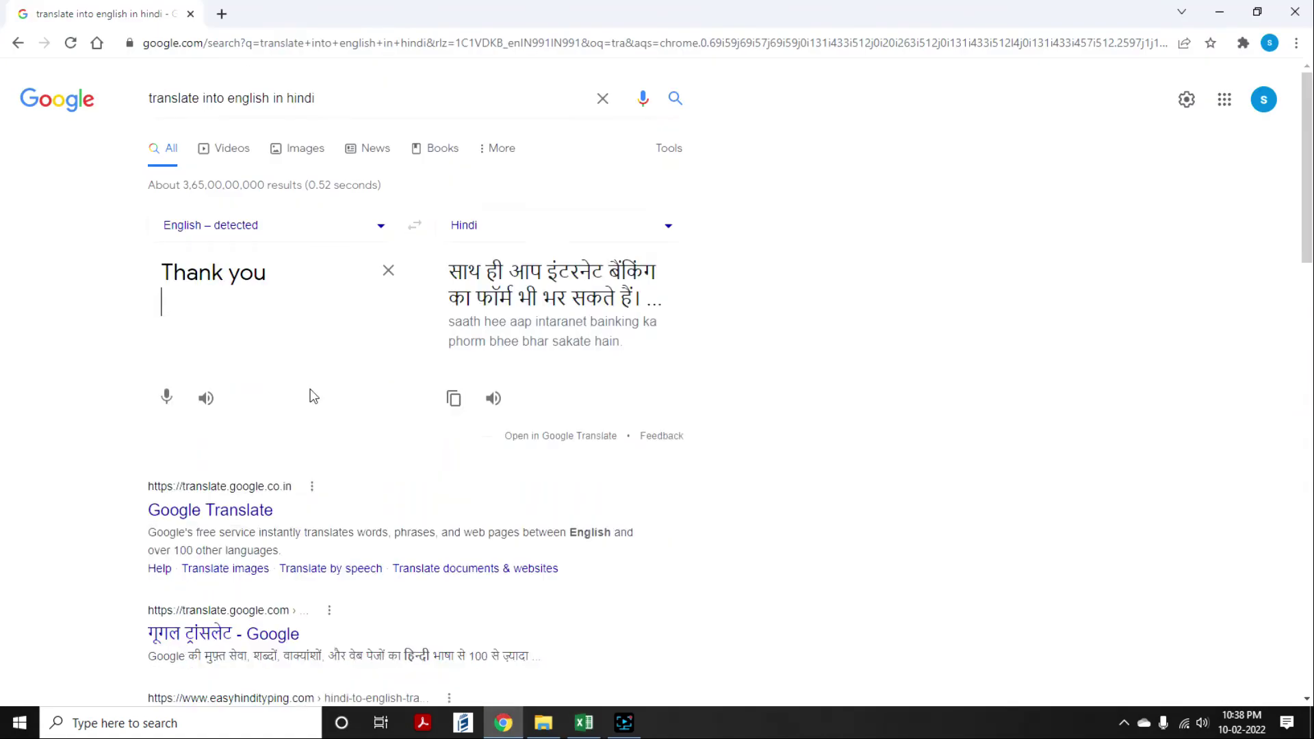
drag(510, 270, 602, 292)
key(ctrl+v)
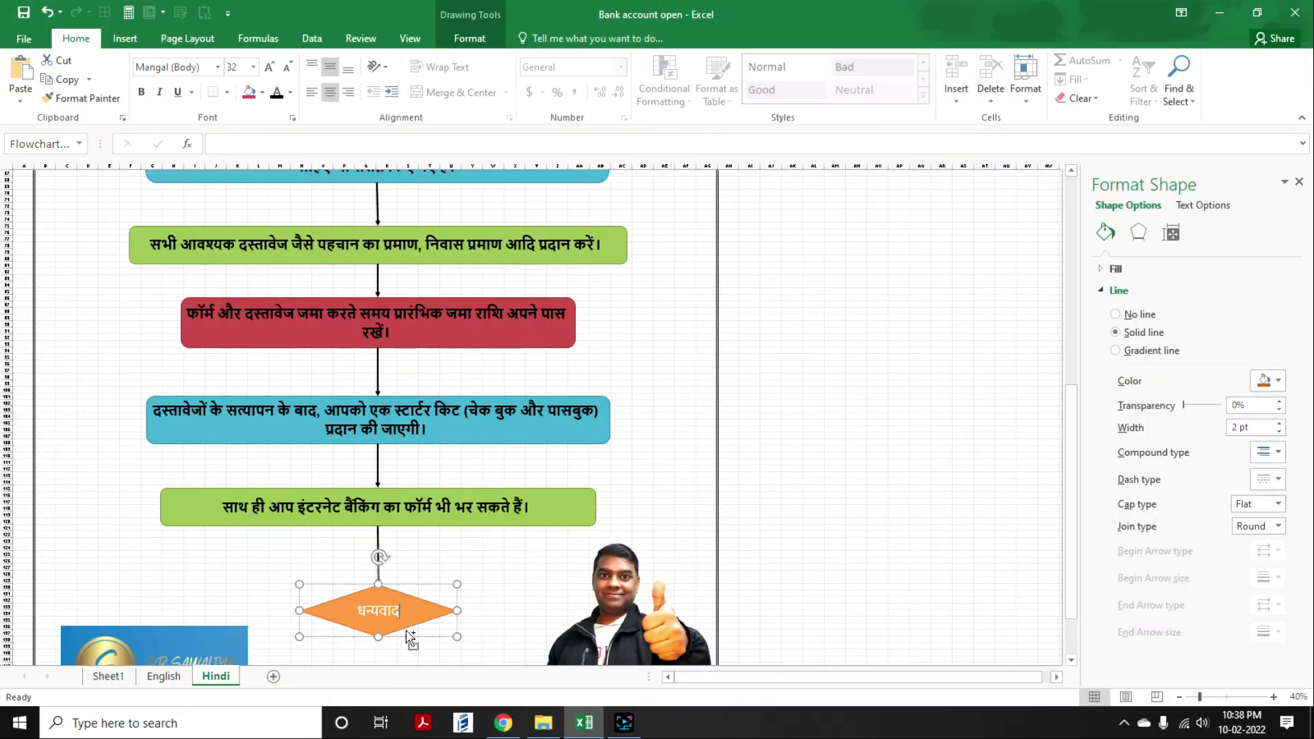
- Look over the finished Hindi flowchart and examine its A3 print preview from the title down to the end
scroll(462, 535, up, 10)
scroll(462, 536, down, 3)
key(ctrl+p)
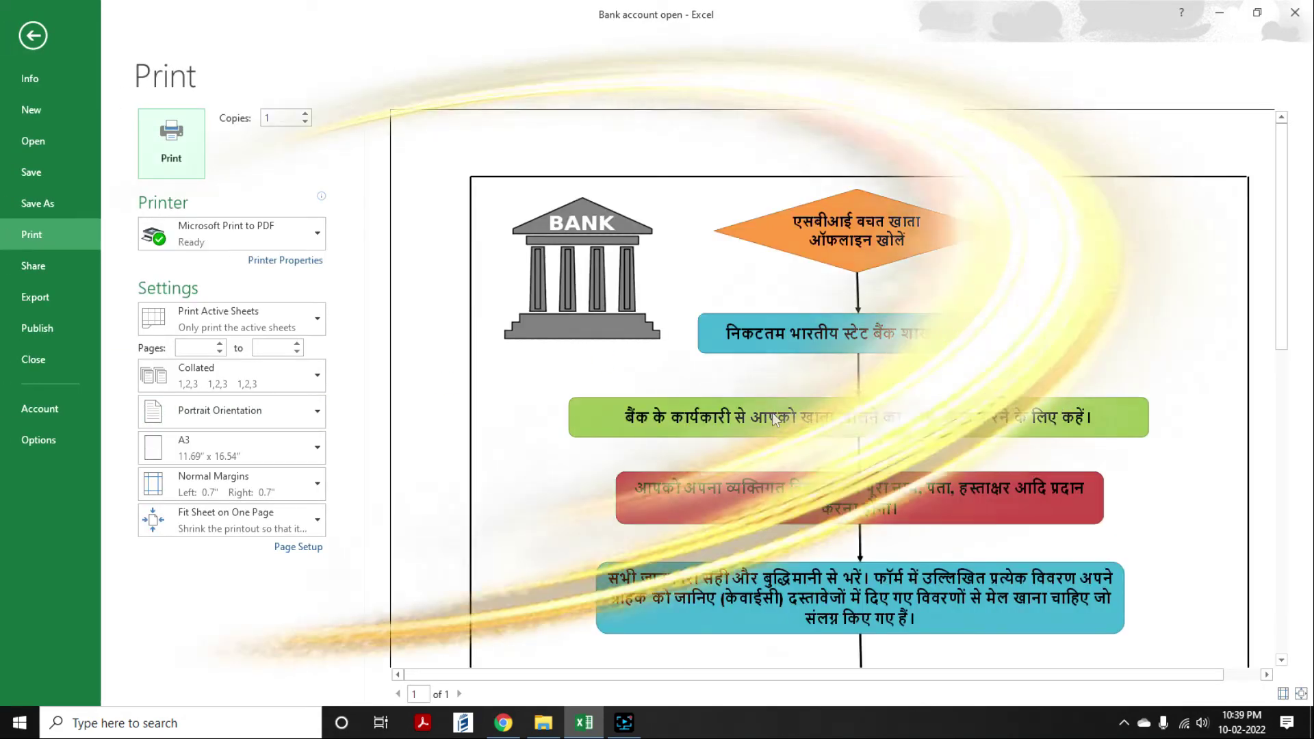
scroll(869, 424, down, 1)
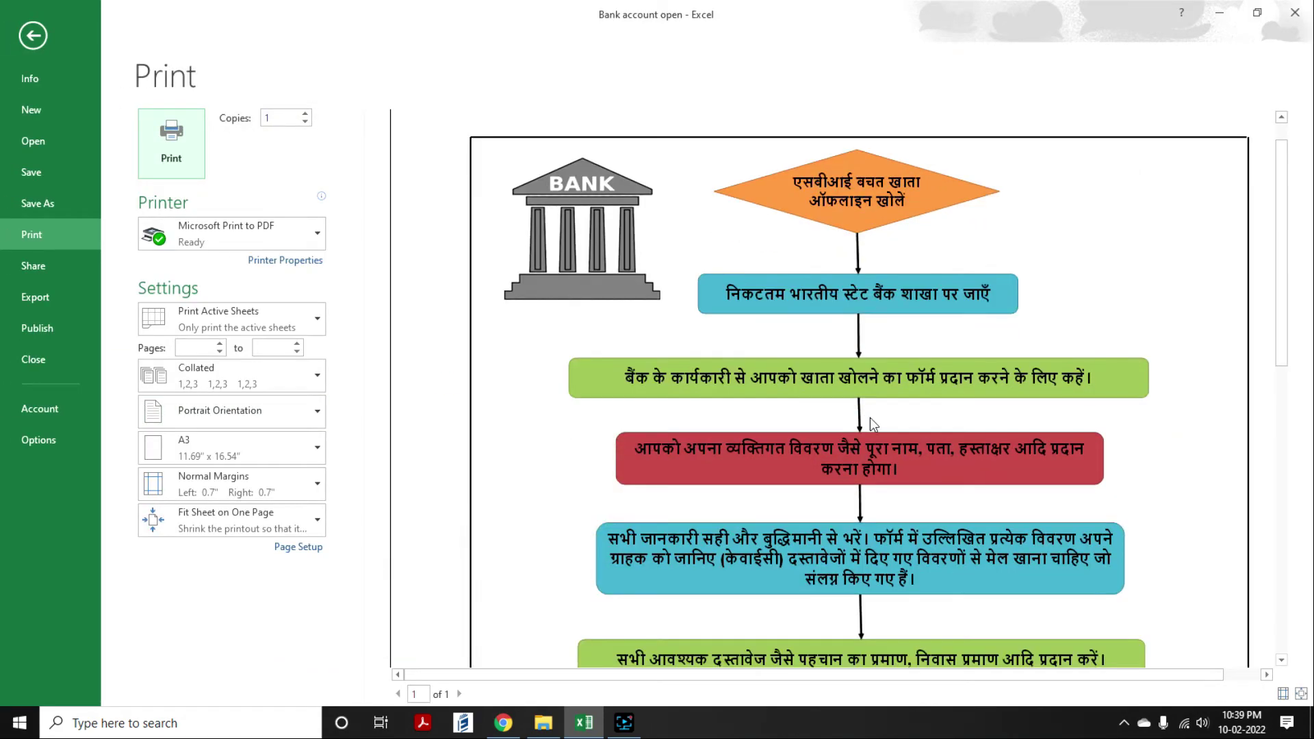
scroll(869, 418, down, 10)
scroll(869, 418, down, 3)
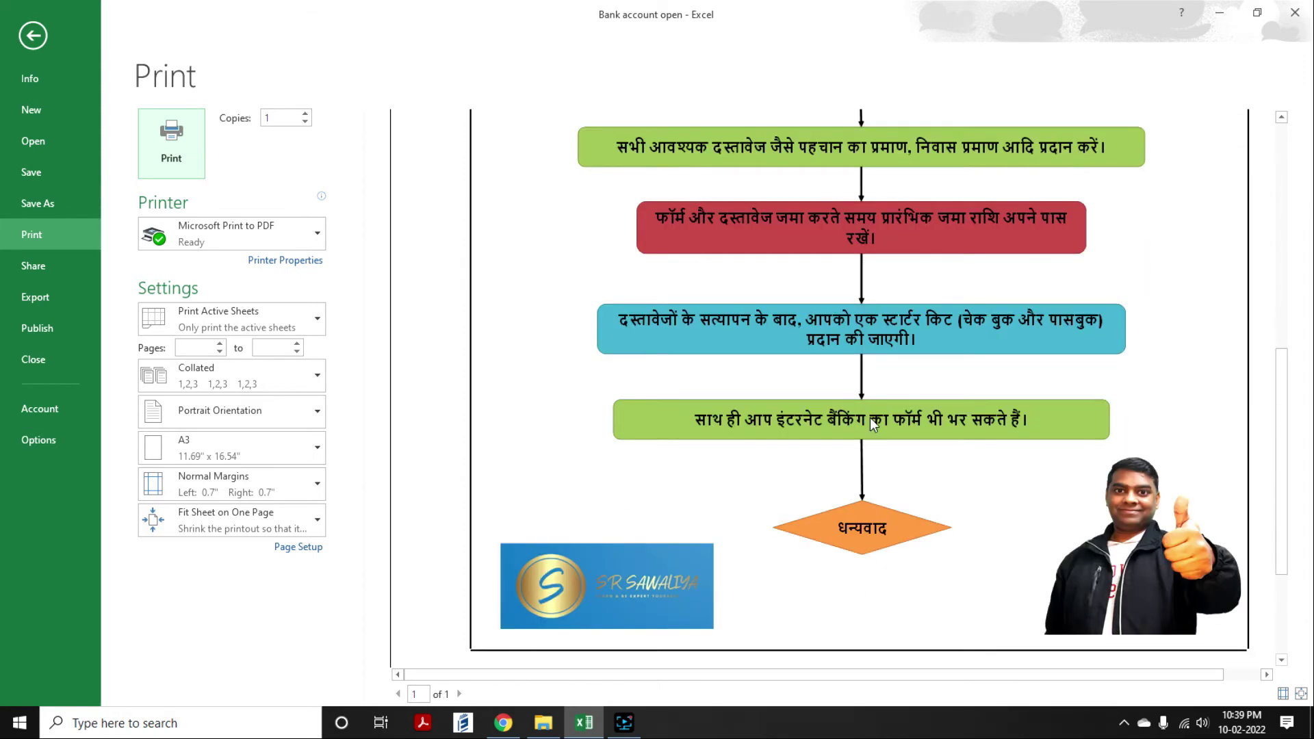
- Check the lower end of the Hindi flowchart's print preview and return to the worksheet
scroll(869, 418, down, 4)
scroll(608, 413, down, 1)
key(Escape)
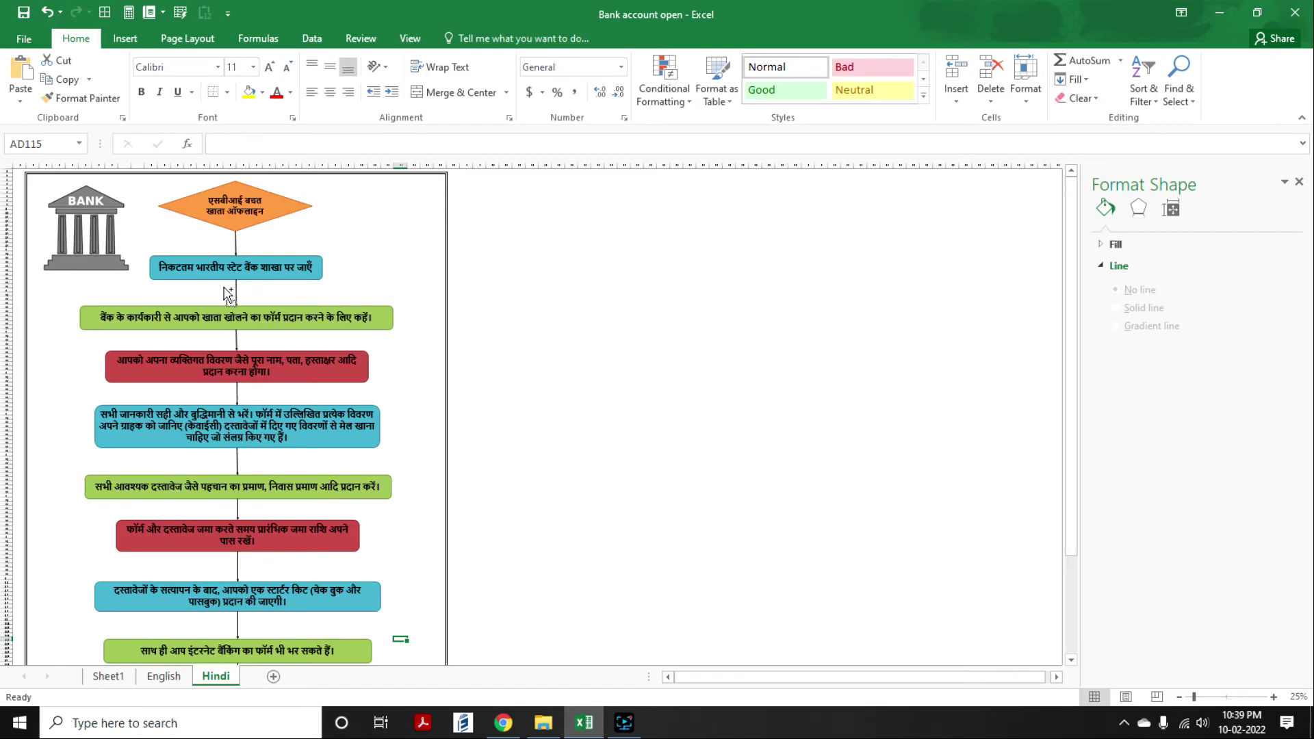
scroll(228, 294, up, 1)
- Save the Hindi sheet to the Desktop as a PDF named "Flowchart-Bank Account Opening Process", set to open after publishing
click(24, 38)
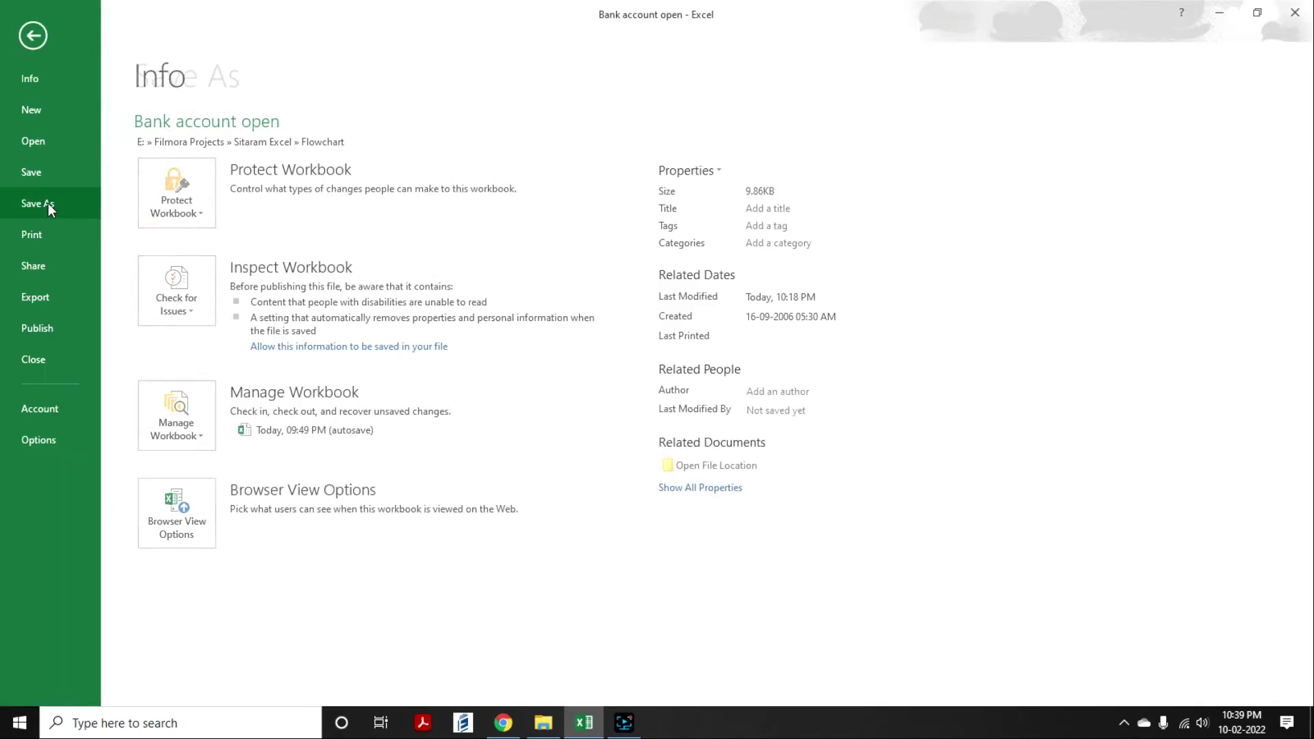
click(47, 206)
click(211, 275)
click(60, 95)
click(160, 305)
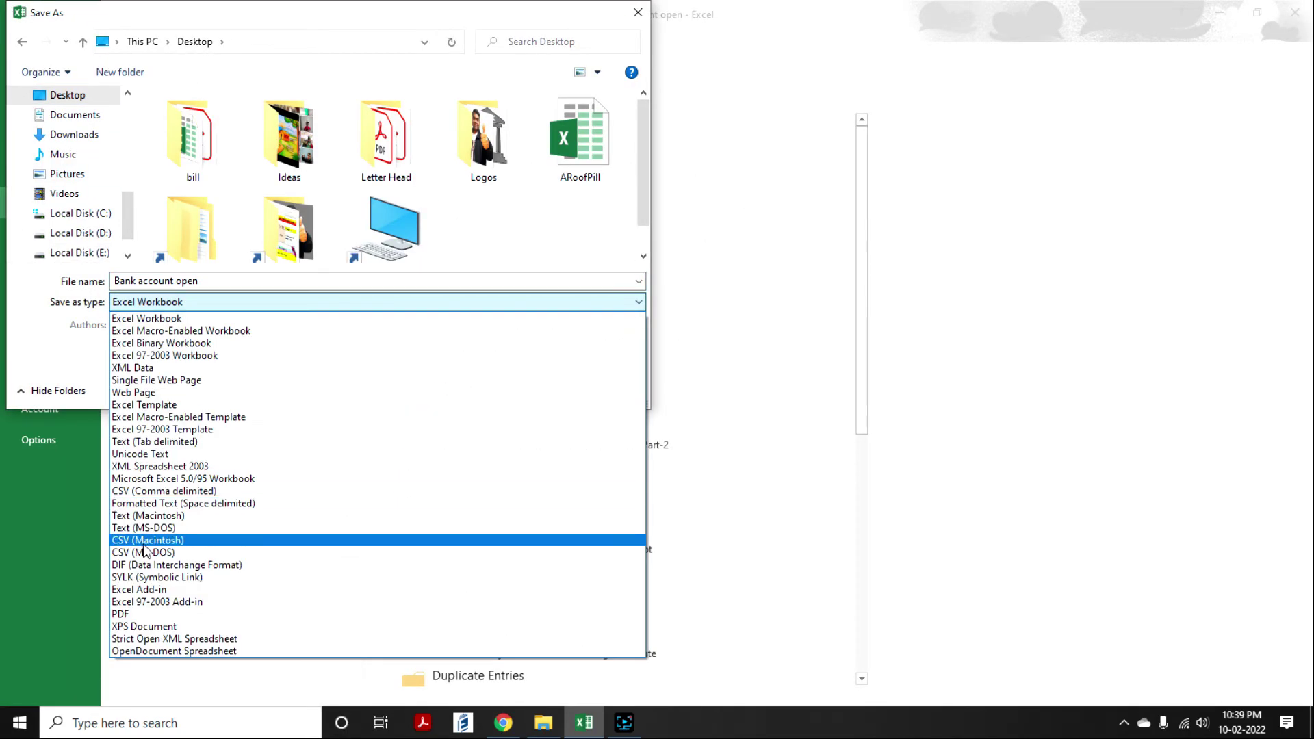
click(178, 540)
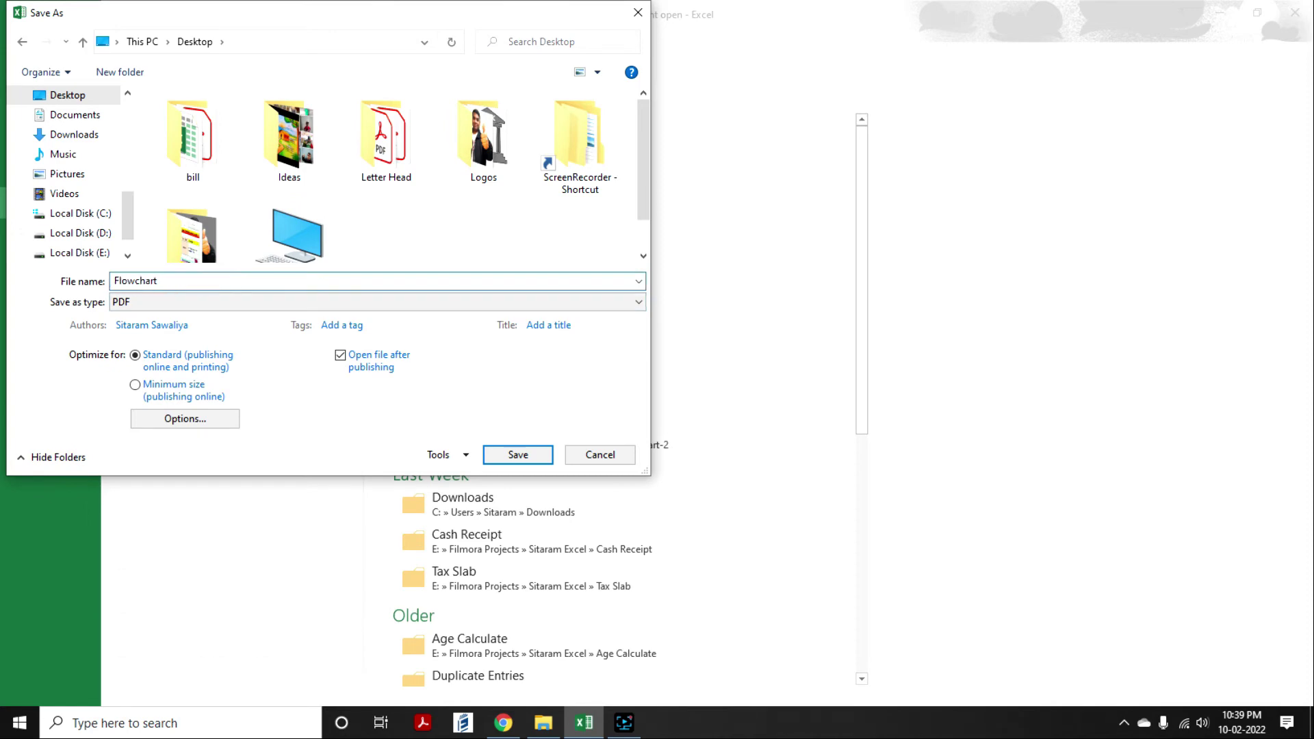
key(Return)
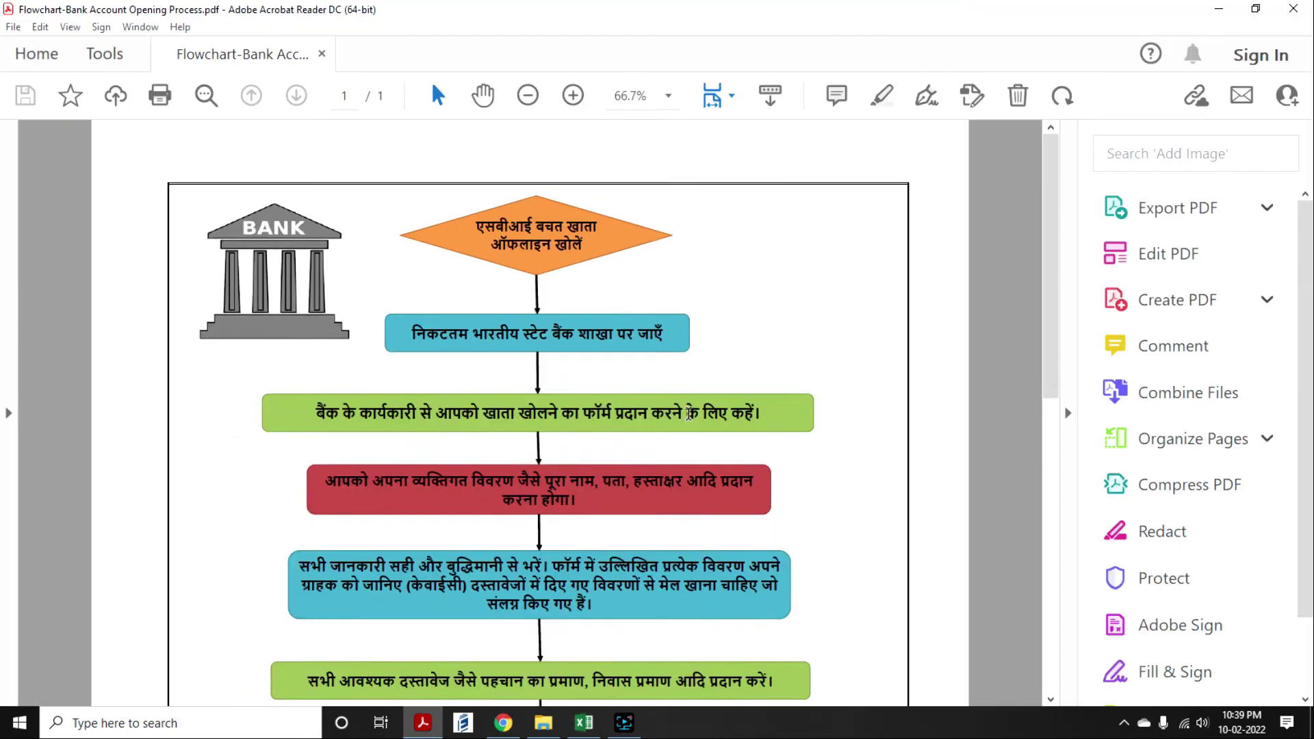
- Examine the exported PDF flowchart from title to end at different magnifications, and close the PDF
scroll(577, 481, down, 10)
scroll(577, 482, up, 10)
scroll(576, 482, down, 2)
scroll(534, 383, up, 4)
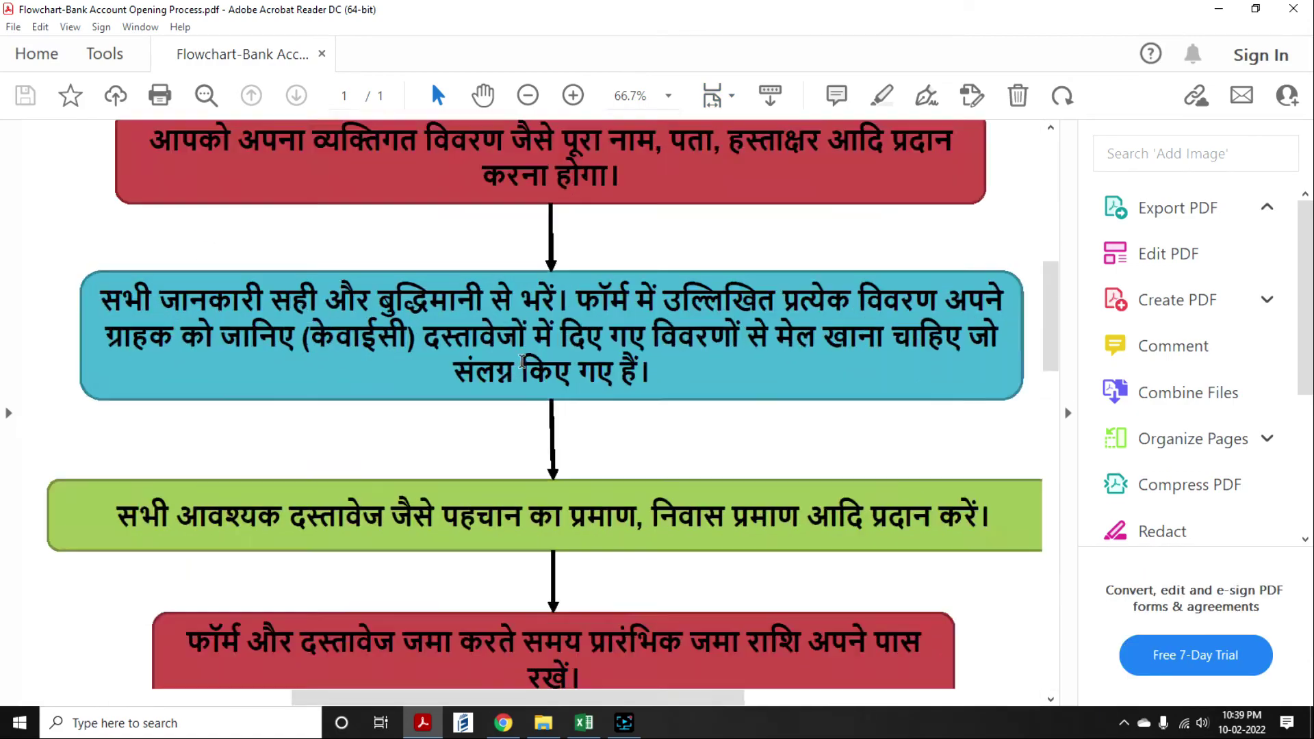
scroll(527, 370, down, 2)
scroll(527, 371, up, 2)
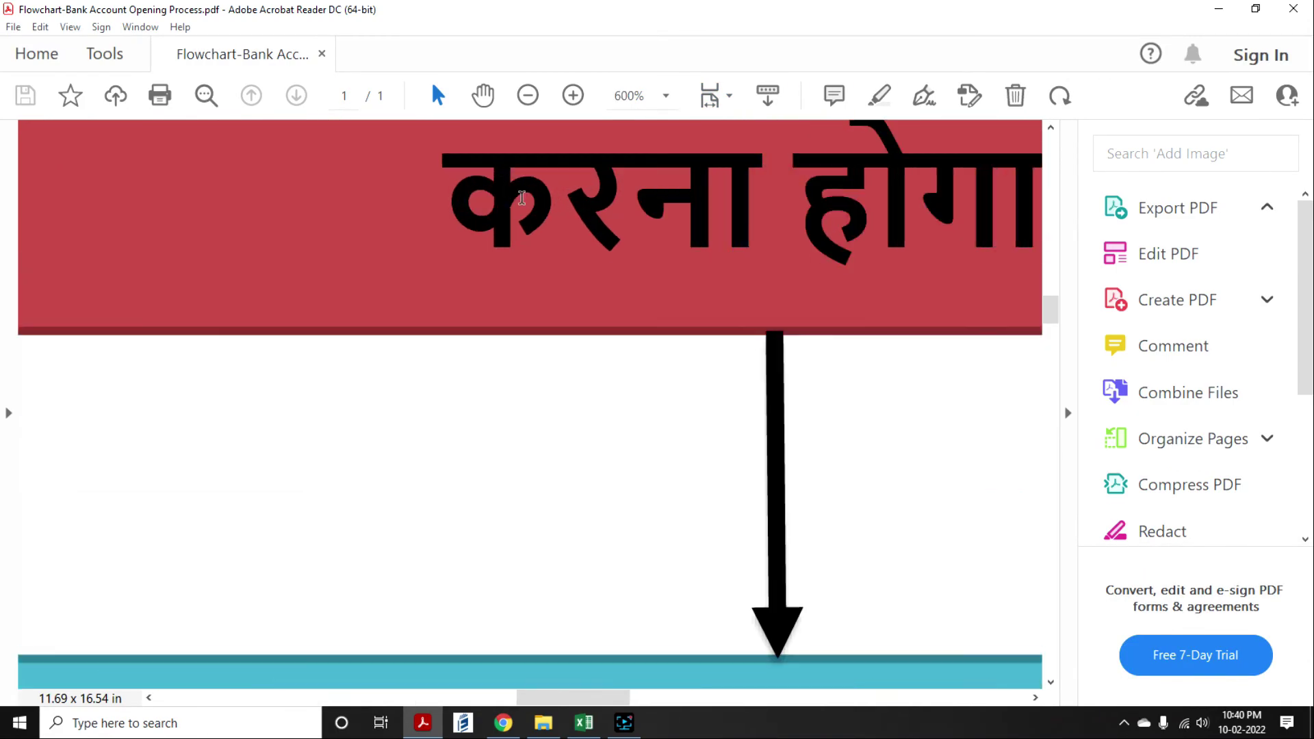
scroll(546, 293, down, 6)
scroll(546, 292, up, 2)
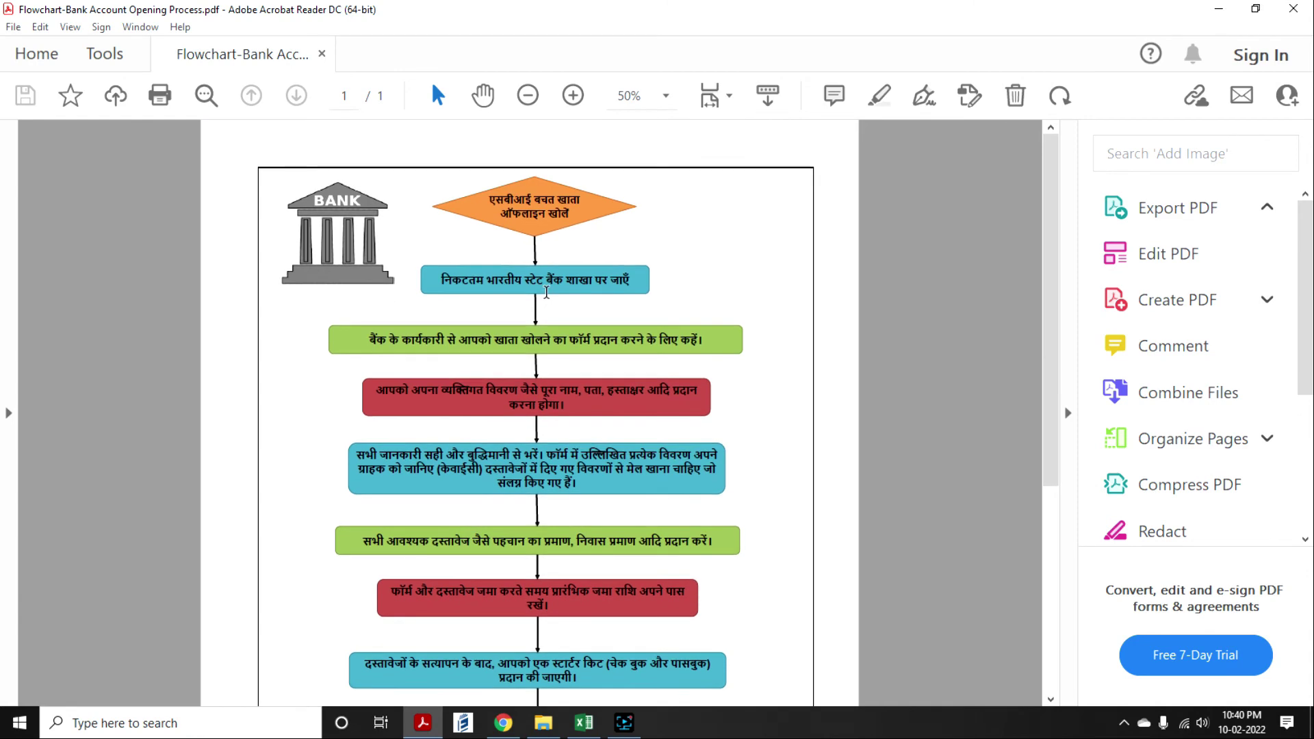
scroll(546, 292, down, 5)
scroll(630, 524, up, 5)
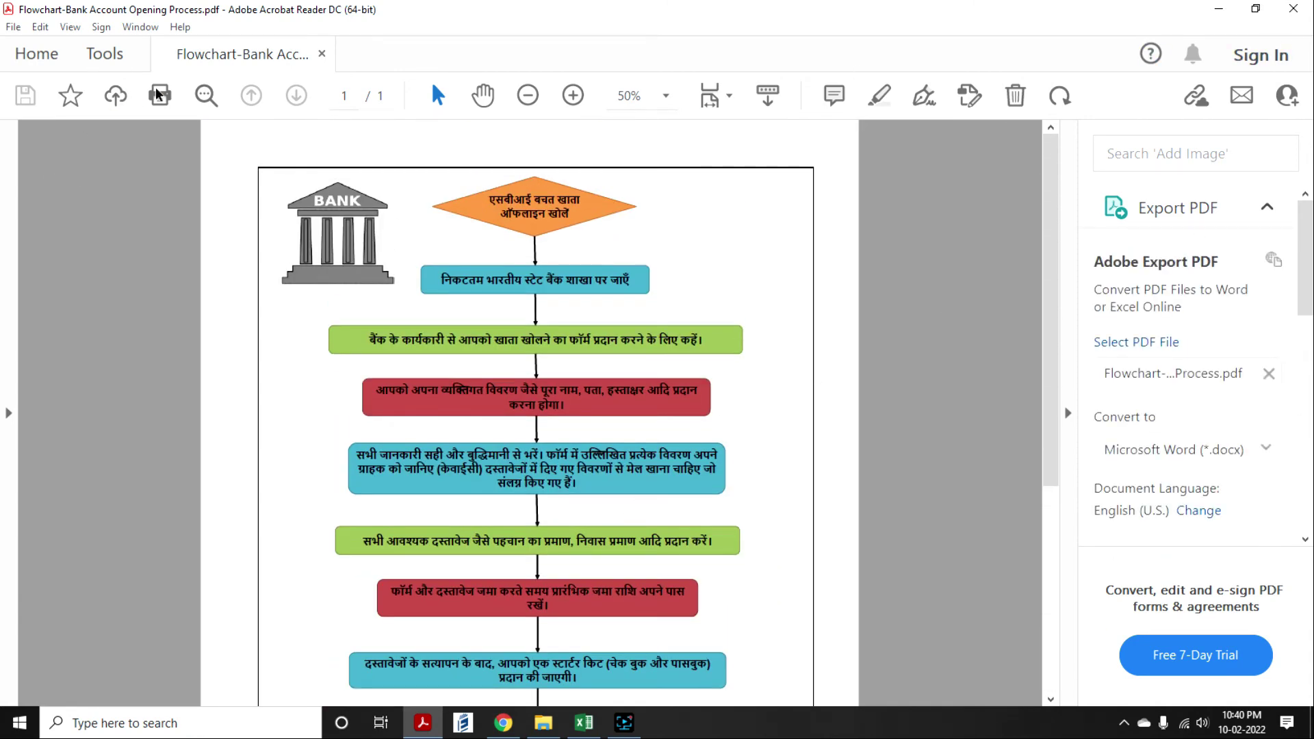
click(1294, 8)
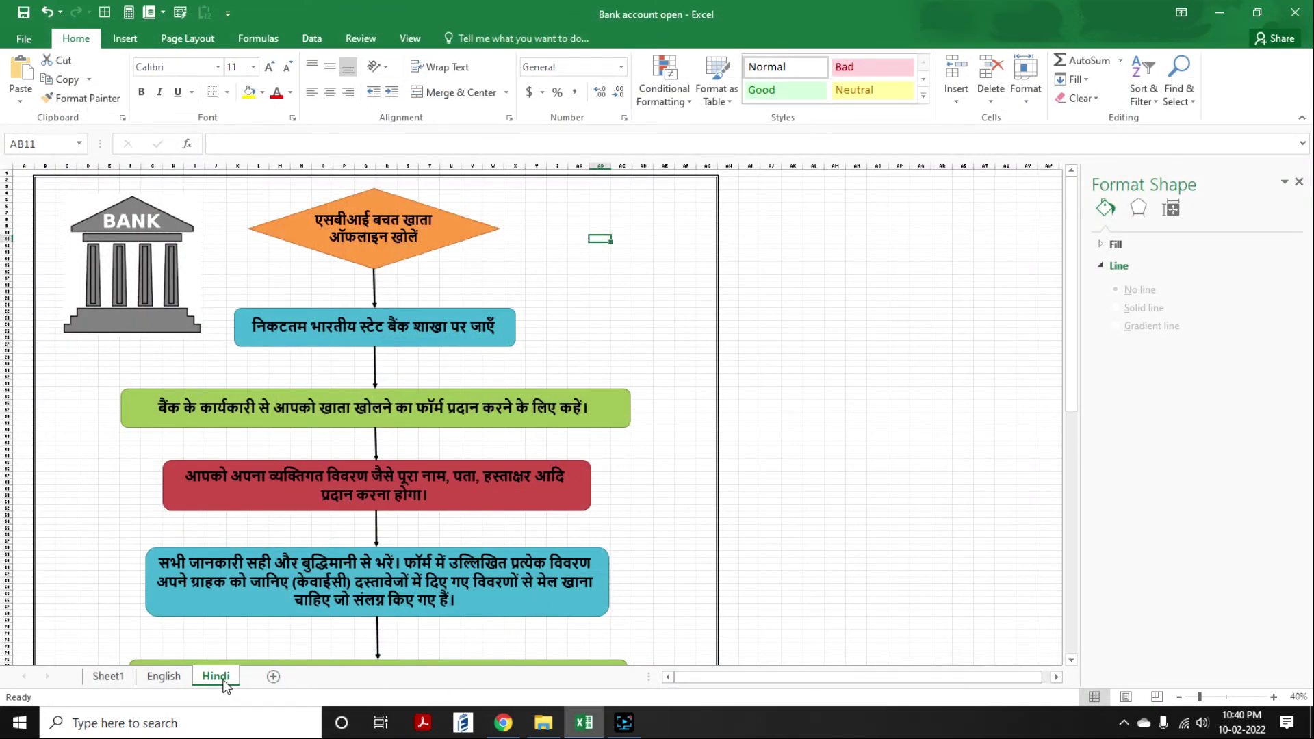
- Duplicate the English sheet within the workbook and place the copy between the English and Hindi sheets
click(159, 678)
right_click(171, 678)
click(244, 537)
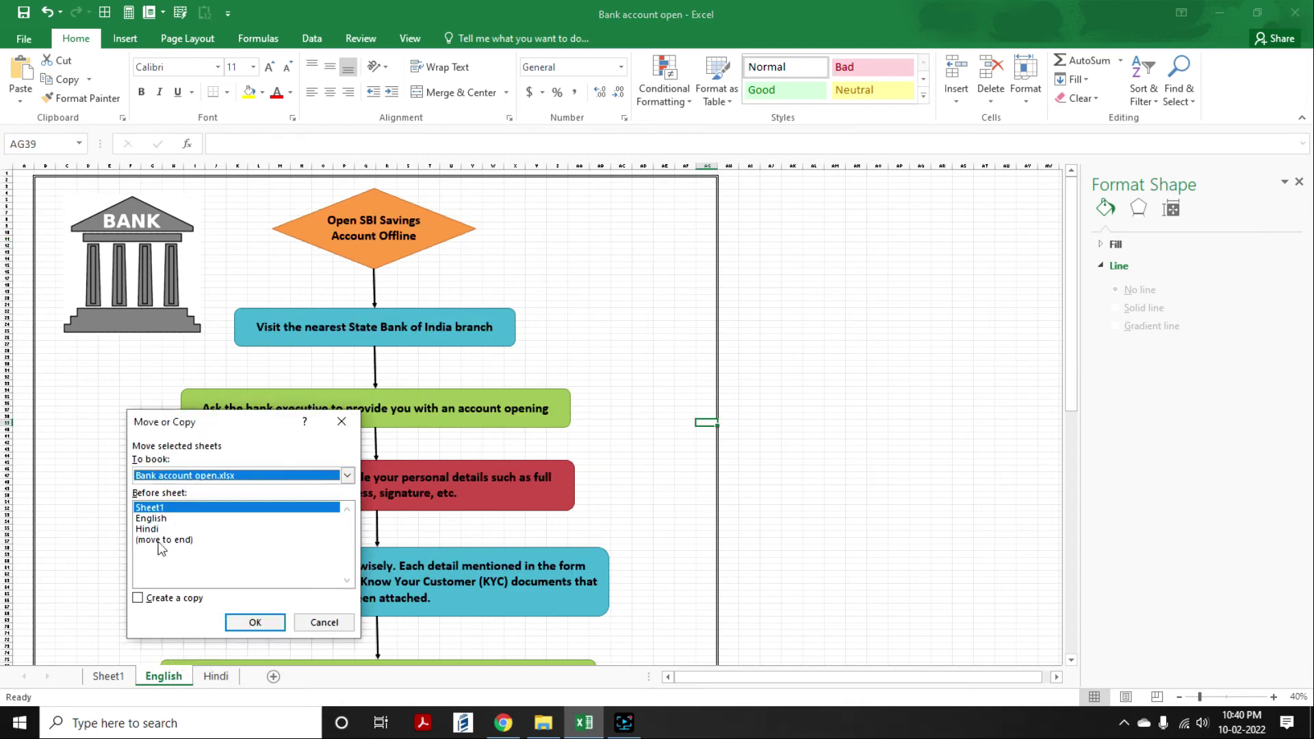
click(165, 546)
click(141, 592)
click(249, 621)
drag(183, 677, 205, 677)
- Rename the copied sheet as "Malayalam"
double_click(235, 677)
text(Malay)
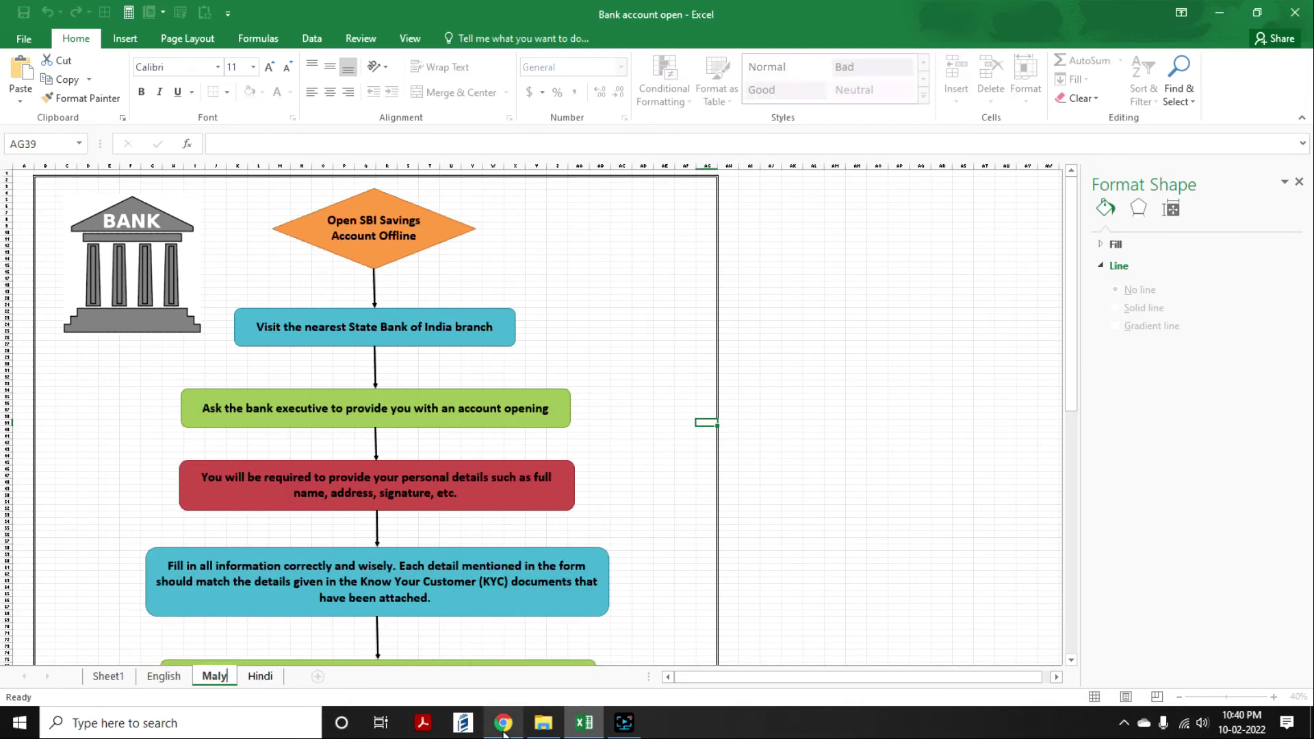
text(alam)
key(Return)
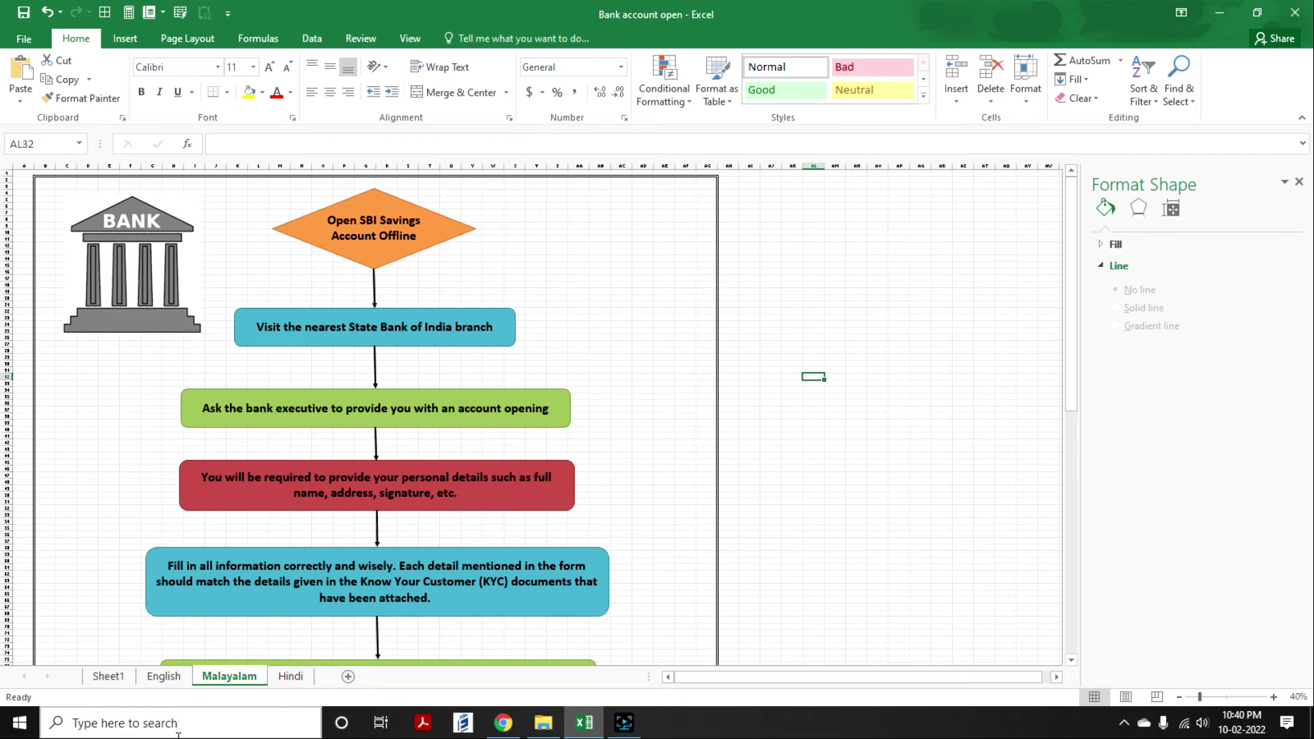
- Switch to the online translator in Chrome and set its target language to Malayalam
click(505, 724)
click(502, 232)
text(mala)
click(182, 305)
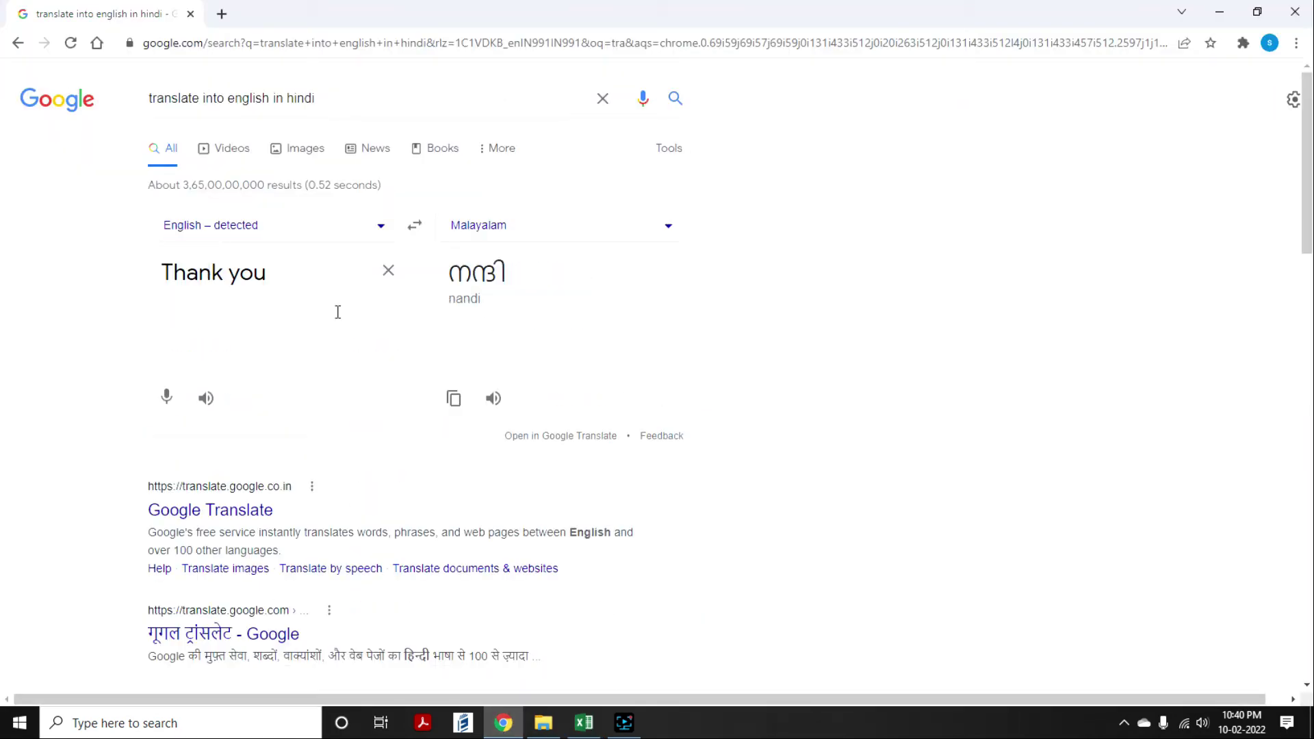
- Translate "Open SBI Savings Account Offline" into Malayalam and replace the title diamond's text with "എസ്ബിഐ സേവിംഗ്സ് അക്കൗണ്ട് ഓഫ്‌ലൈനായി തുറക്കുക"
click(583, 723)
click(373, 241)
click(504, 723)
drag(163, 273, 270, 293)
text(Open SBI Savings Account Offline)
drag(450, 271, 584, 393)
click(584, 723)
text(എസ്ബിഐ സേവിംഗ്സ് അക്കൗണ്ട് ഓഫ്‌ലൈനായി തുറക്കുക)
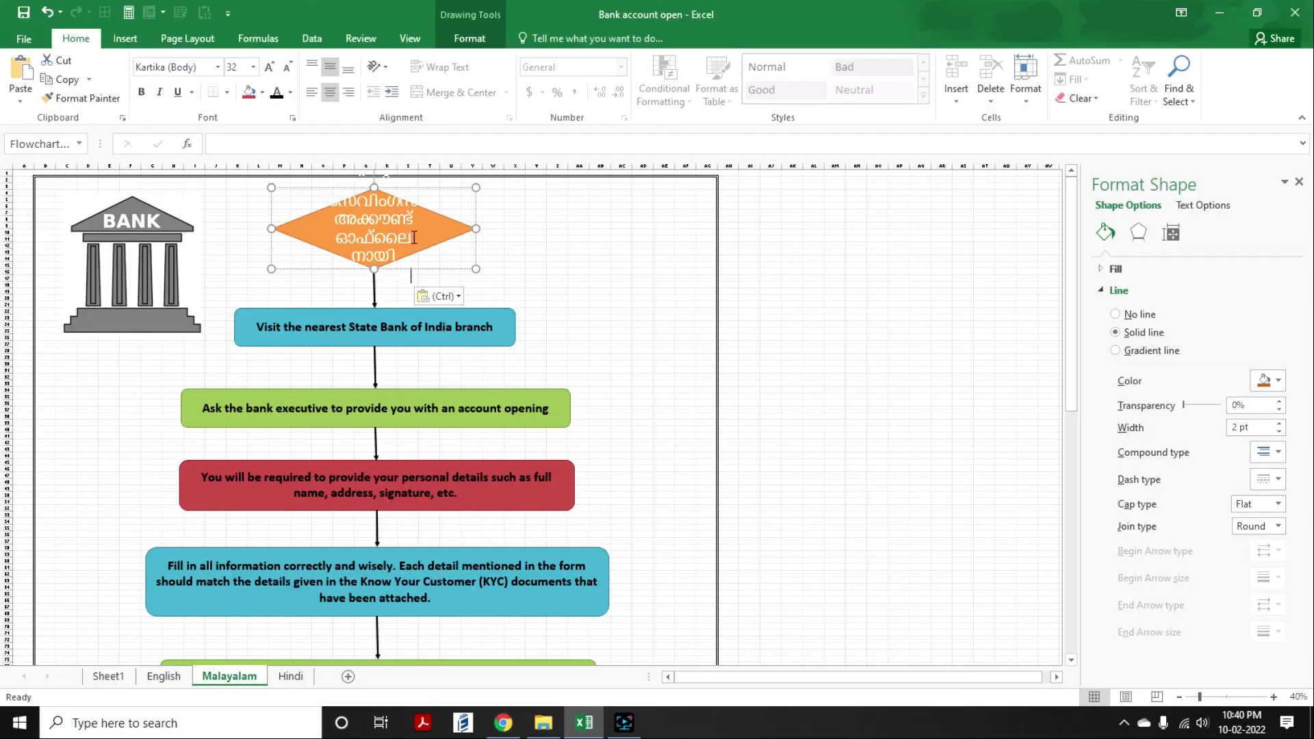
- Enlarge the title diamond and format its Malayalam text in a smaller bold black font so it fits
drag(475, 229, 522, 238)
click(388, 243)
key(ctrl+a)
click(287, 67)
click(425, 240)
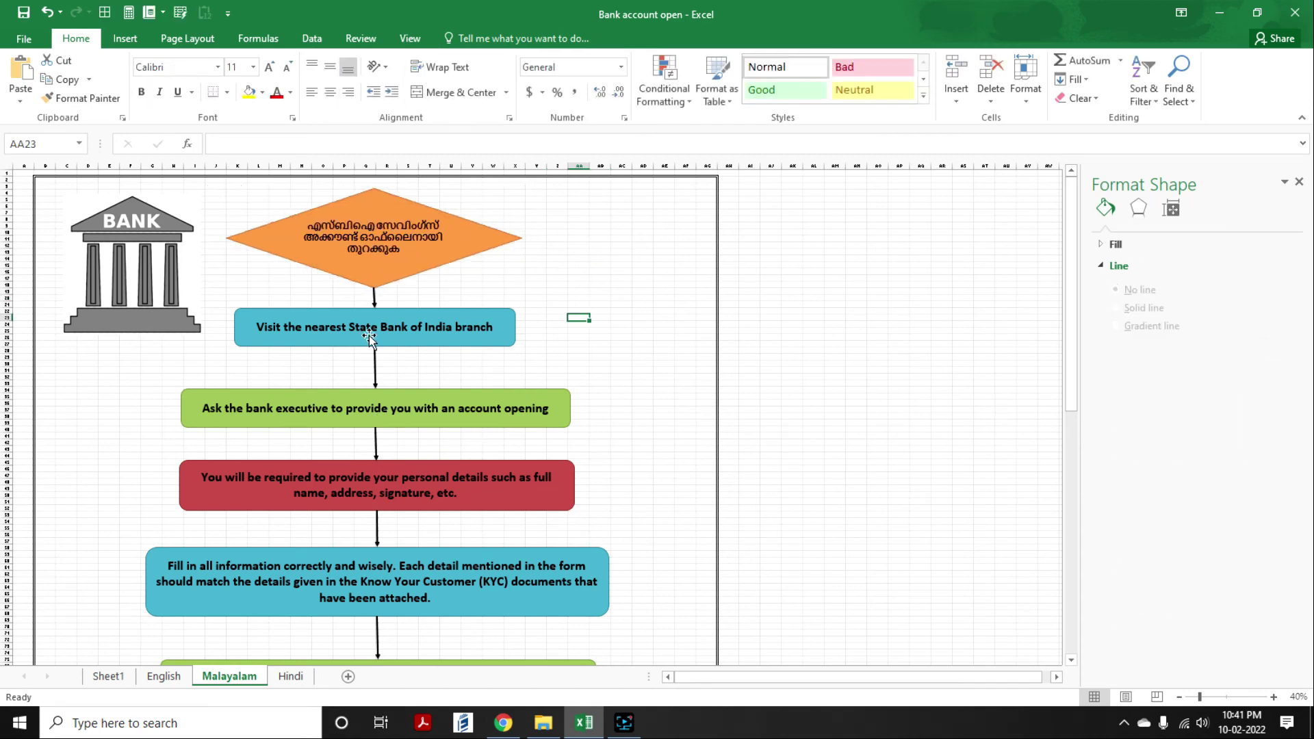
- Translate "Visit the nearest State Bank of India branch" into Malayalam, paste it into the blue box, and enlarge the box to fit
drag(256, 327, 494, 327)
click(503, 723)
drag(162, 271, 237, 329)
text(Visit the nearest State Bank of India branch)
drag(450, 269, 592, 431)
click(584, 723)
text(ഏറ്റവും അടുത്തുള്ള സ്റ്റേറ്റ് ബാങ്ക് ഓഫ് ഇന്ത്യ ശാഖ സന്ദർശിക്കുക)
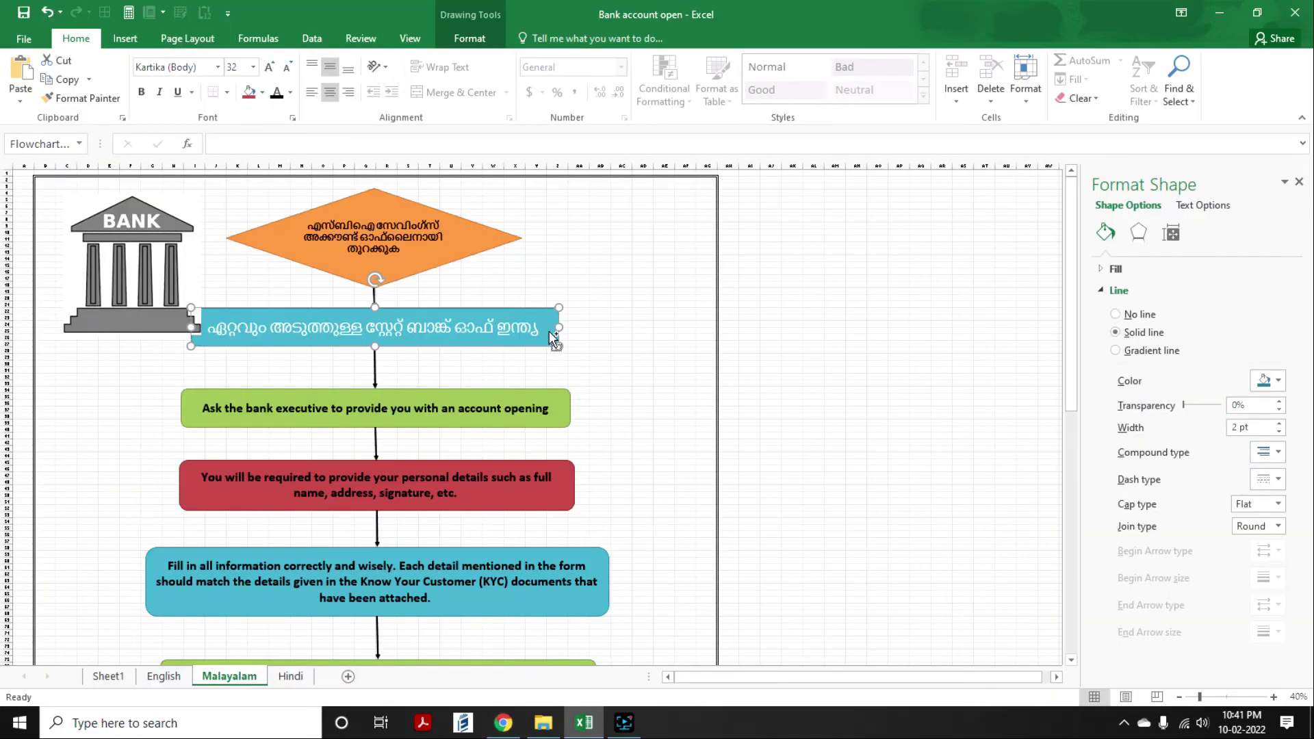
click(619, 299)
- Move the flowchart shapes below the blue branch box down to make room for its two-line text
click(403, 338)
key(ctrl+a)
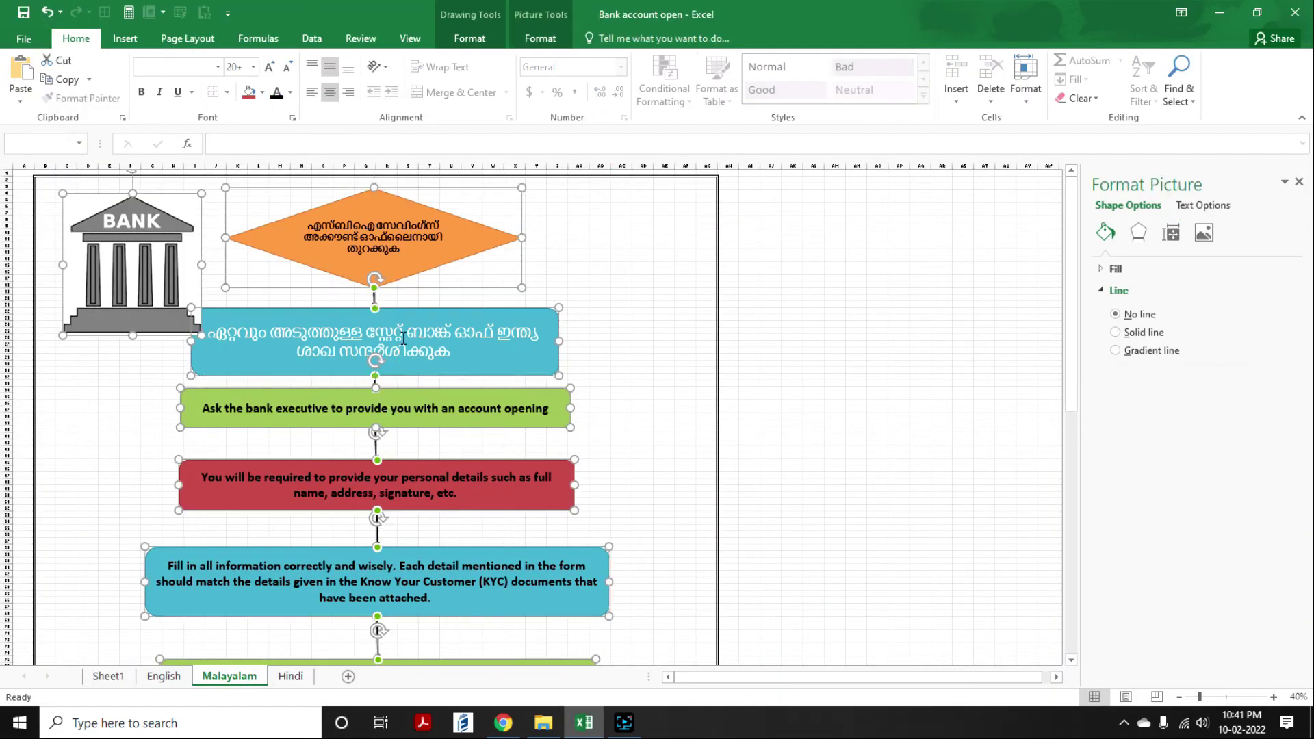
mouse_move(396, 415)
mouse_down()
mouse_move(395, 456)
mouse_move(396, 441)
mouse_up()
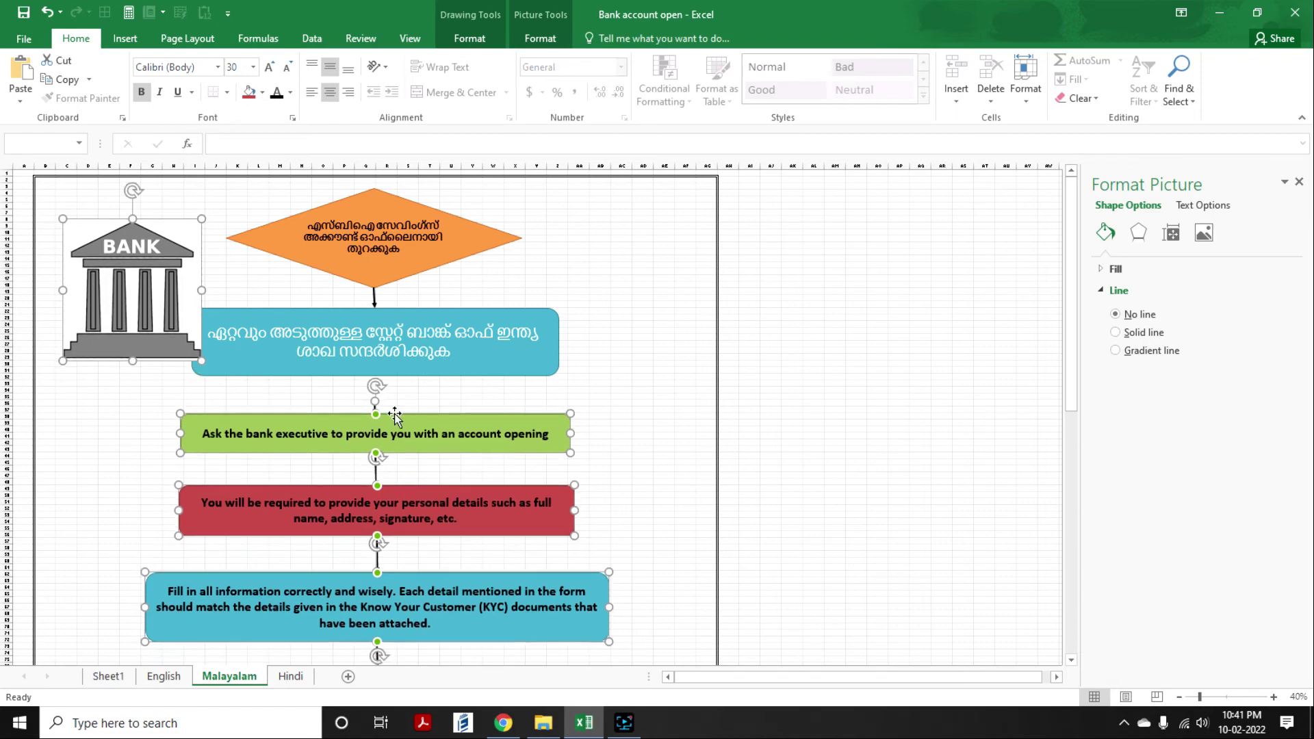
- Move the bank picture slightly up and left of the branch box, and make the box's Malayalam text bold black
key(Escape)
click(375, 395)
drag(134, 265, 127, 247)
click(411, 380)
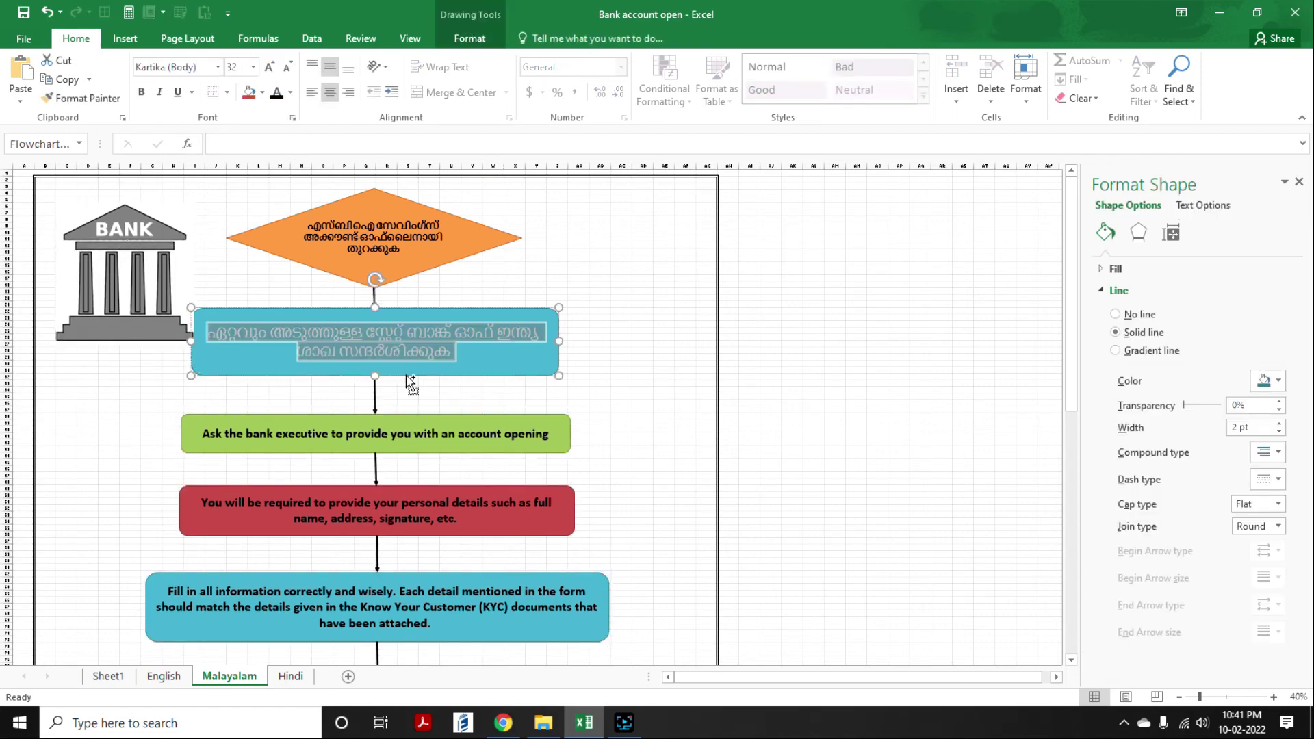
- Translate the green account opening form box's text into Malayalam, paste it in bold black, and widen the box to fit two lines
click(360, 427)
key(alt+Tab)
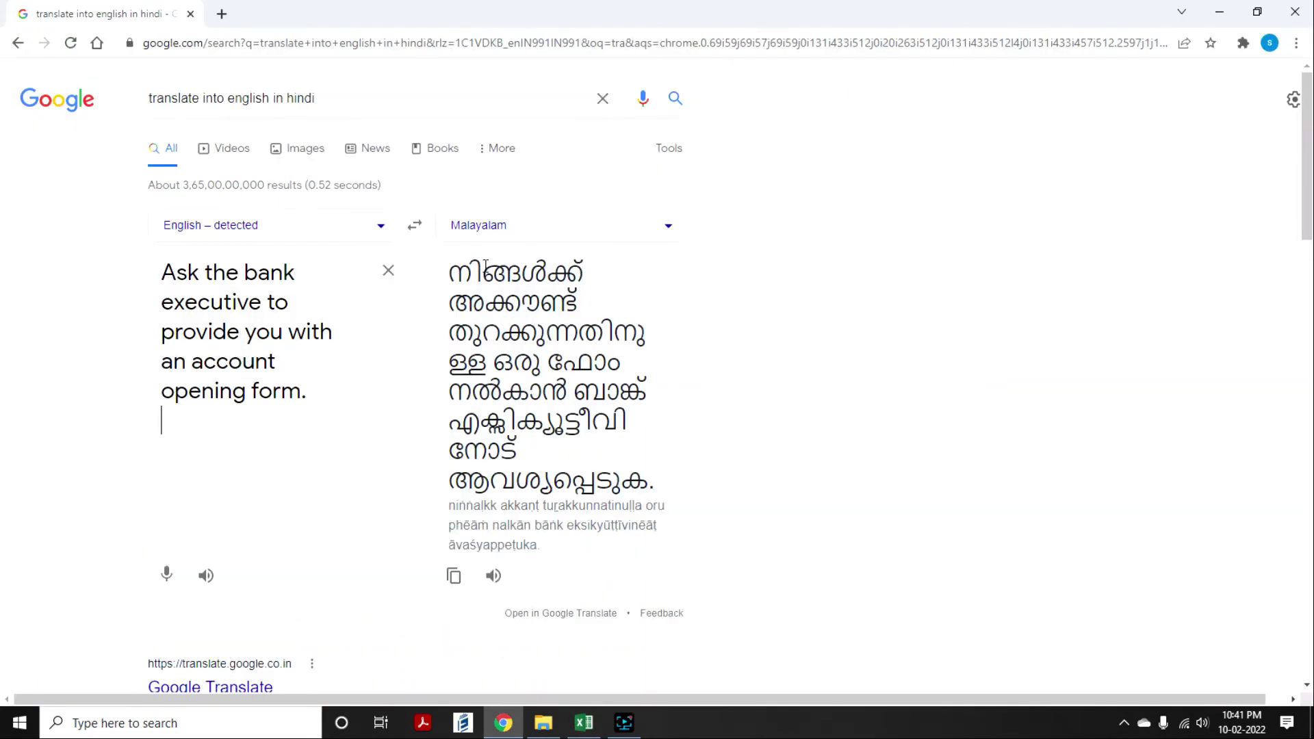
drag(448, 263, 651, 479)
key(ctrl+c)
key(alt+Tab)
key(ctrl+v)
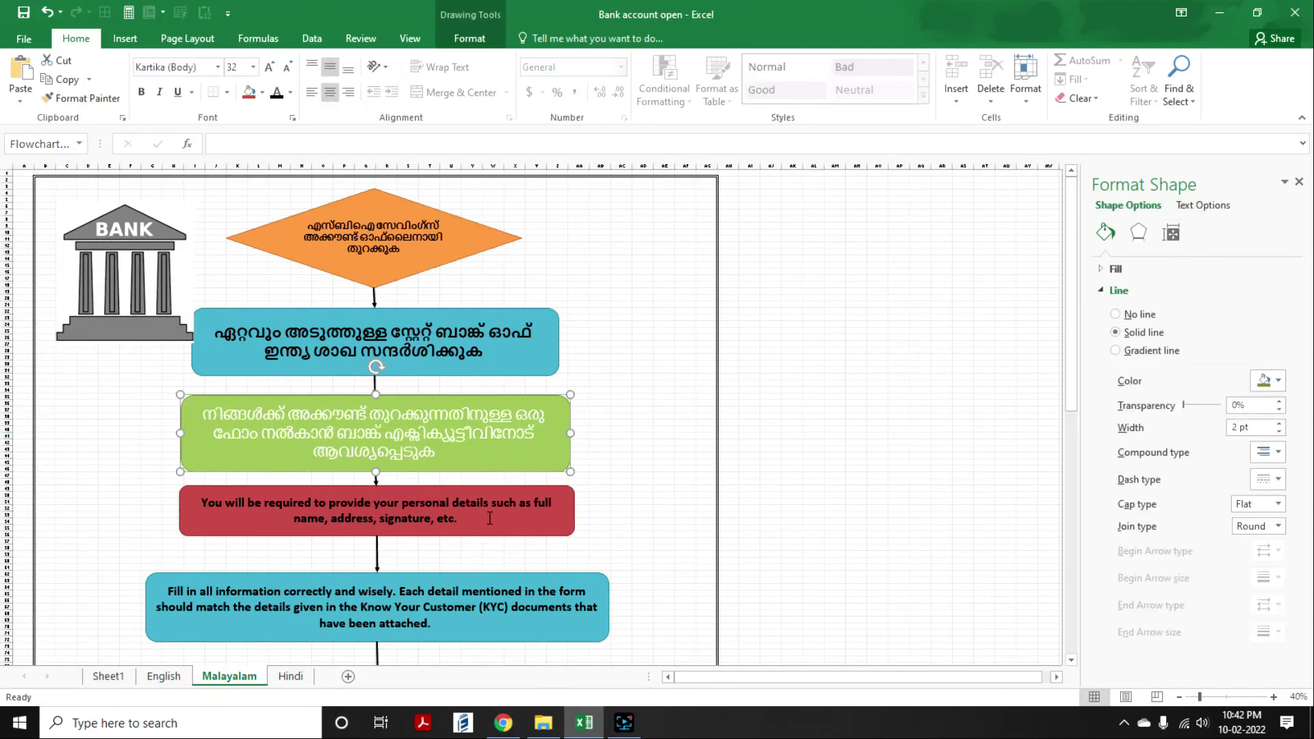
ctrl+drag(572, 438, 630, 438)
click(643, 508)
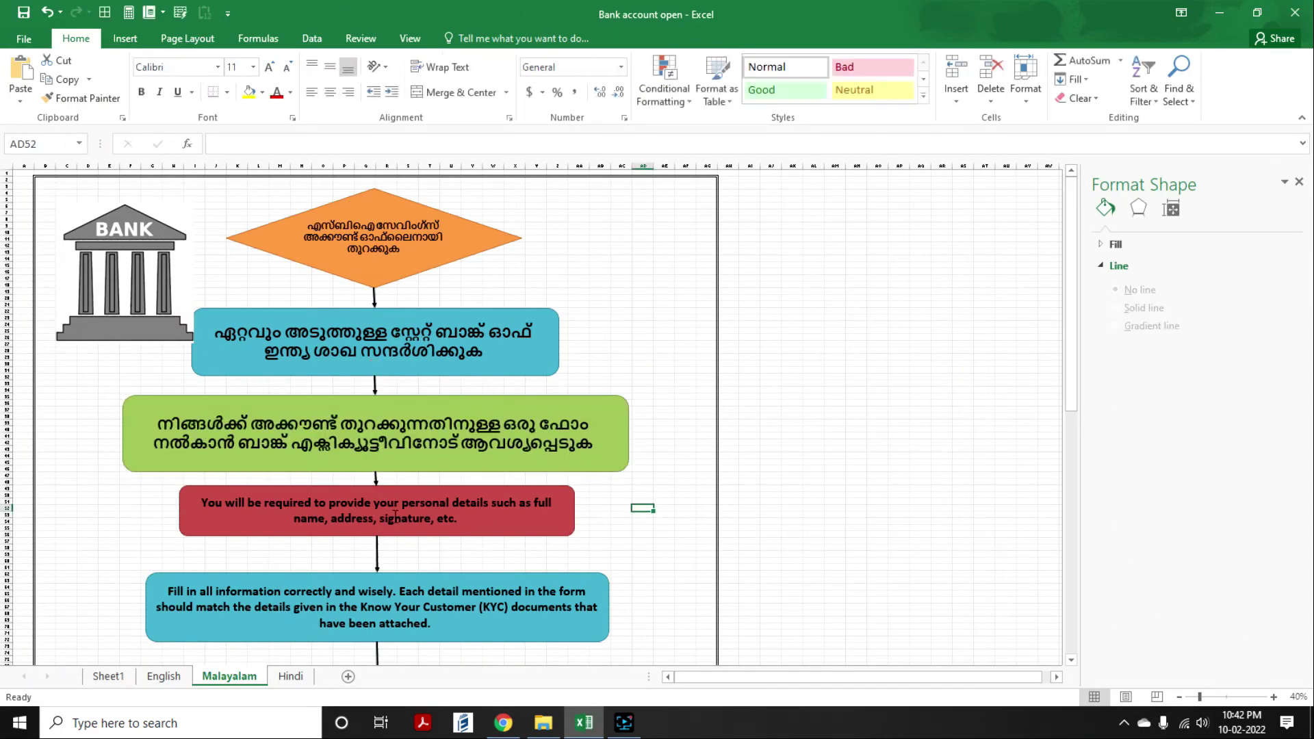
- Translate the red personal details box's text into Malayalam, paste it in bold black, and widen the box to fit two lines
drag(201, 503, 458, 519)
key(alt+Tab)
key(ctrl+v)
drag(449, 264, 663, 473)
key(alt+Tab)
key(ctrl+v)
ctrl+drag(574, 510, 660, 510)
- Translate the blue KYC information box's text into Malayalam, paste it into the box, and widen the box
scroll(433, 532, down, 10)
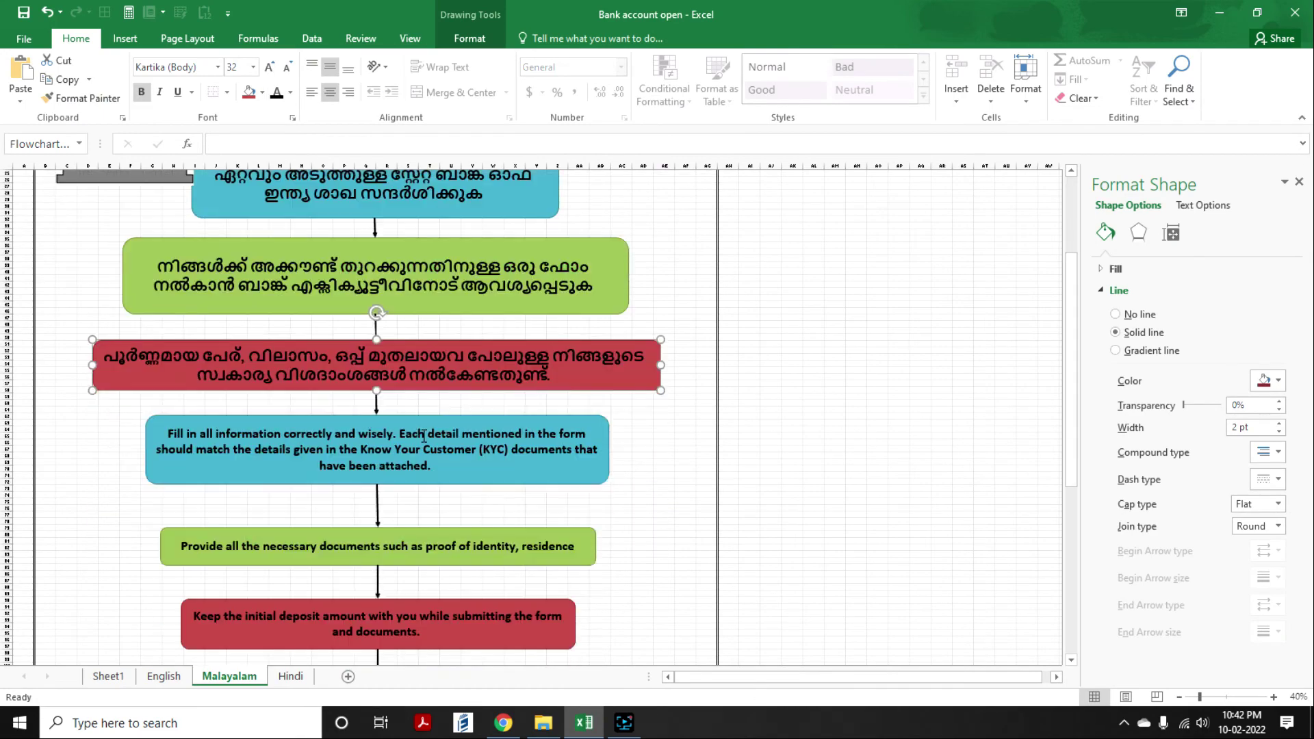
key(alt+Tab)
key(ctrl+v)
drag(448, 264, 648, 584)
key(ctrl+c)
key(alt+Tab)
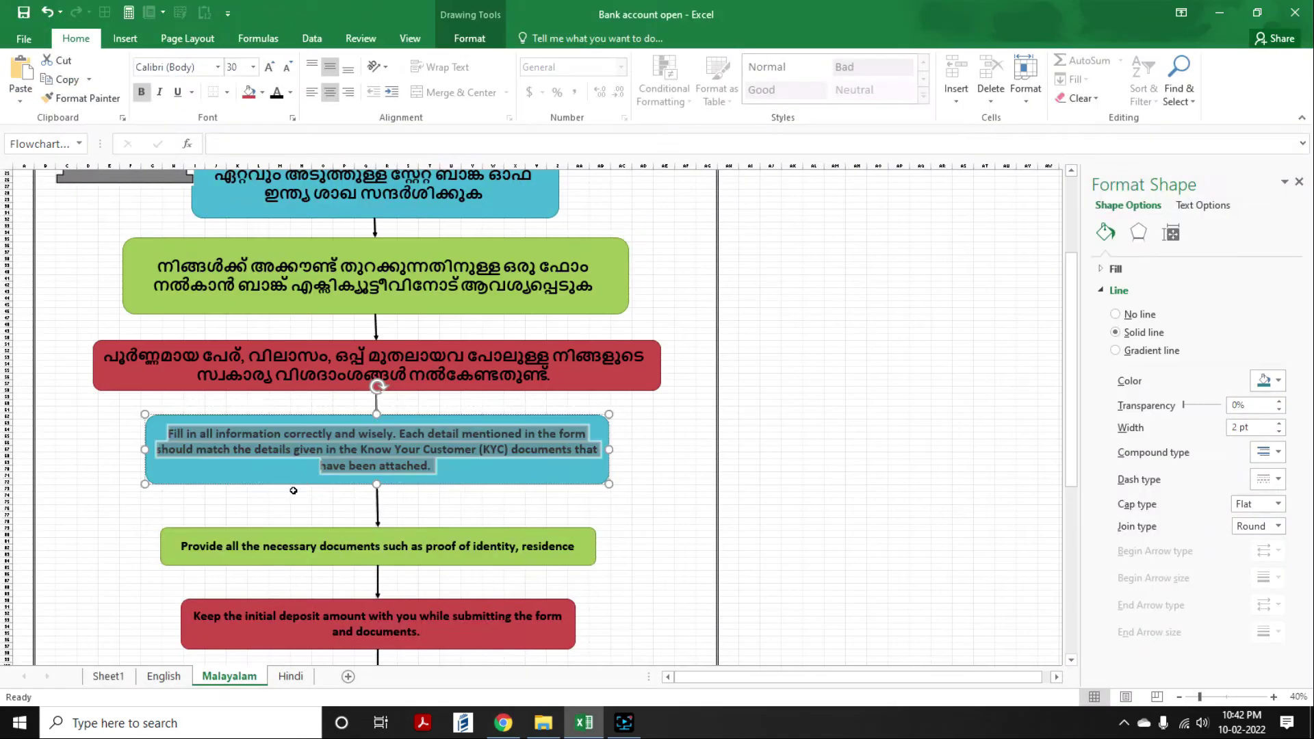
key(ctrl+v)
ctrl+drag(610, 462, 681, 464)
- Make the KYC box's Malayalam text bold black and increase the box's height
click(366, 483)
key(ctrl+a)
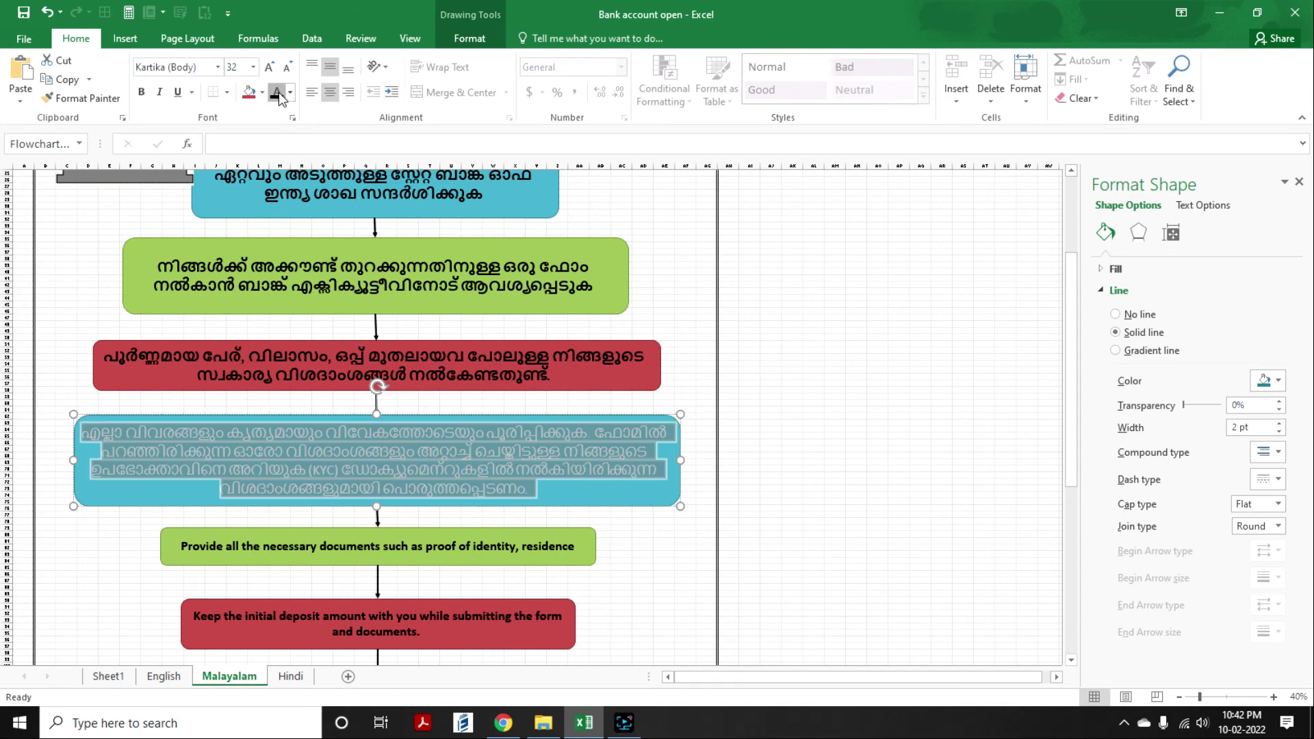
click(277, 93)
click(142, 91)
click(643, 559)
click(397, 486)
drag(377, 507, 376, 518)
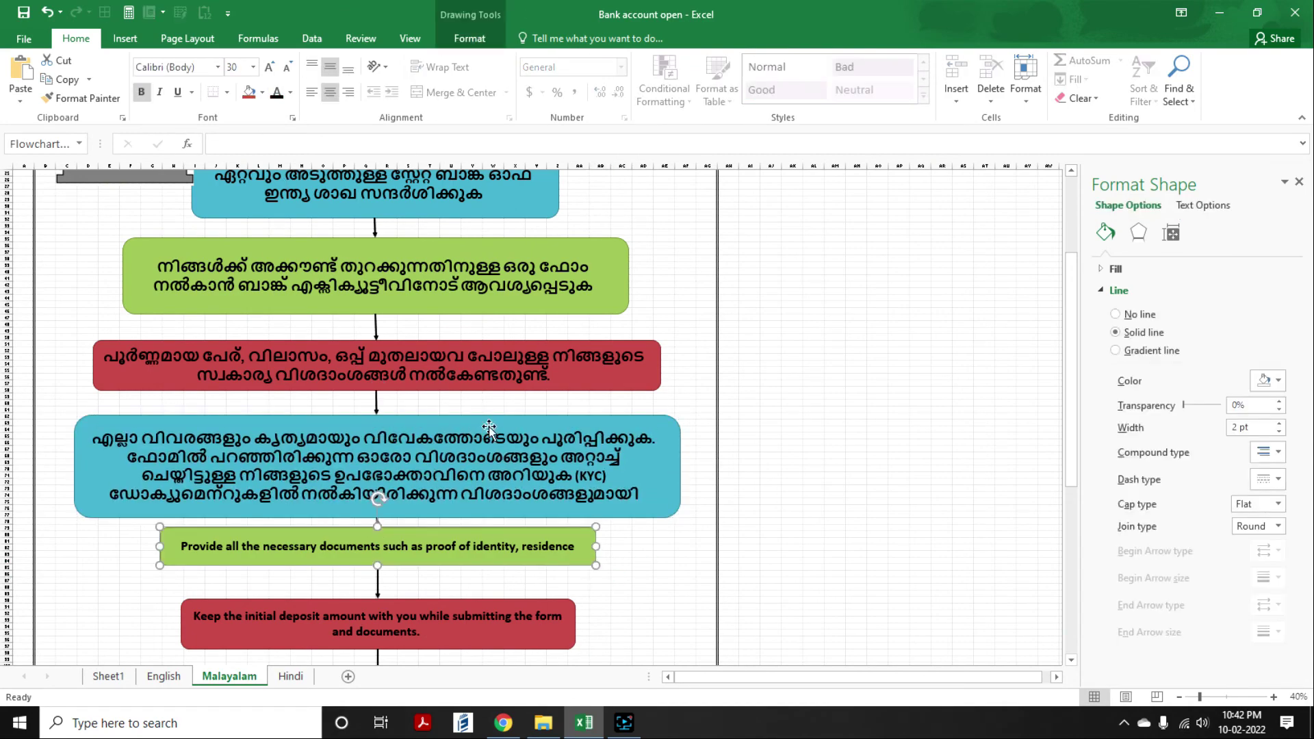
- Replace the green necessary documents box's text with its bold black Malayalam translation, and move the red initial deposit box down
scroll(489, 426, down, 10)
click(411, 390)
key(ctrl+a)
key(ctrl+c)
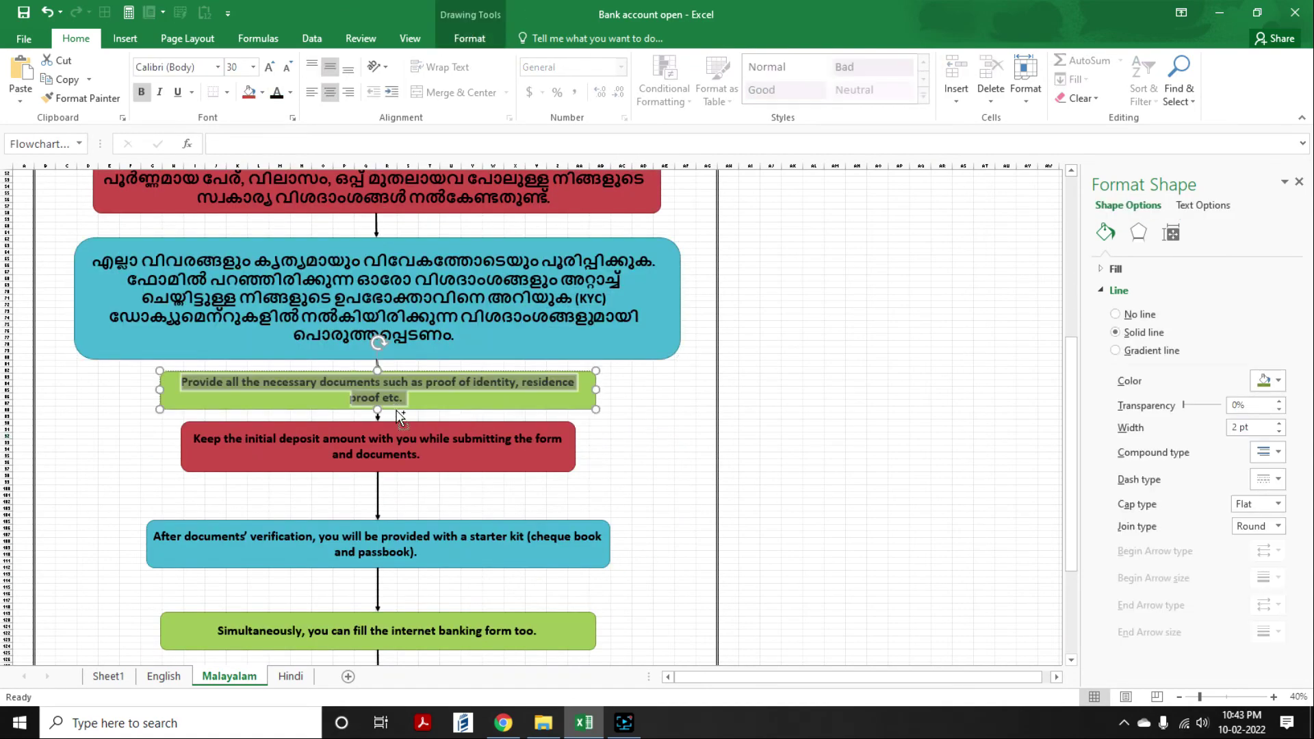
key(alt+Tab)
key(ctrl+a)
key(ctrl+v)
drag(449, 177, 570, 335)
key(ctrl+c)
key(alt+Tab)
key(ctrl+v)
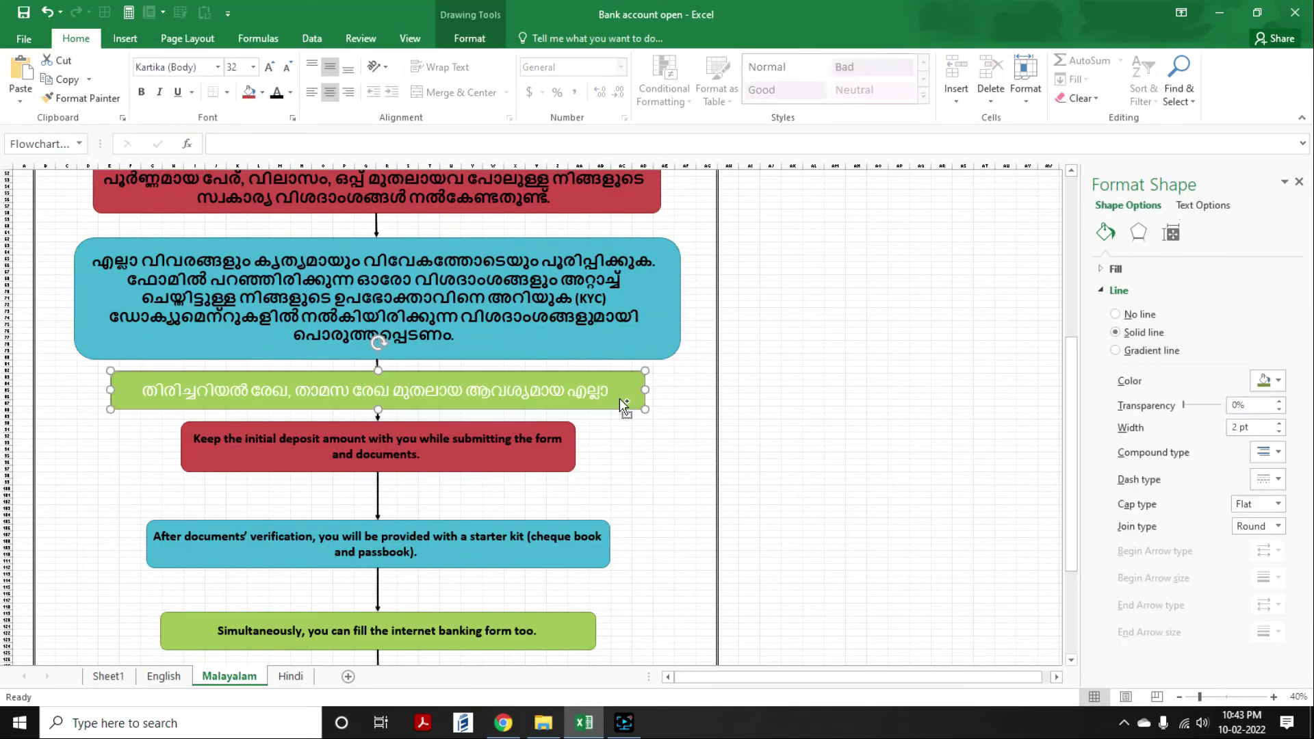
drag(422, 471, 421, 495)
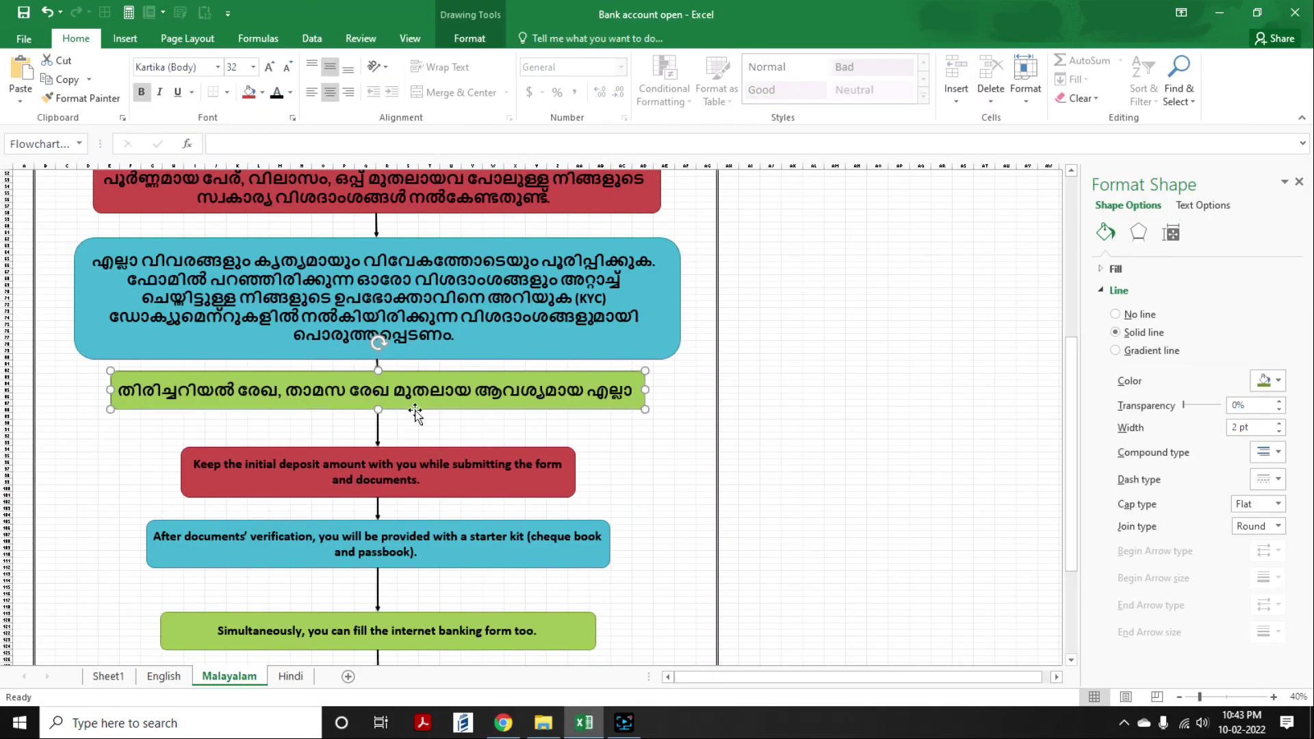
- Translate the red initial deposit box's text into Malayalam and paste the translation into the widened box in bold black
click(315, 484)
key(ctrl+a)
key(ctrl+c)
key(alt+Tab)
key(ctrl+a)
key(ctrl+v)
drag(449, 177, 602, 392)
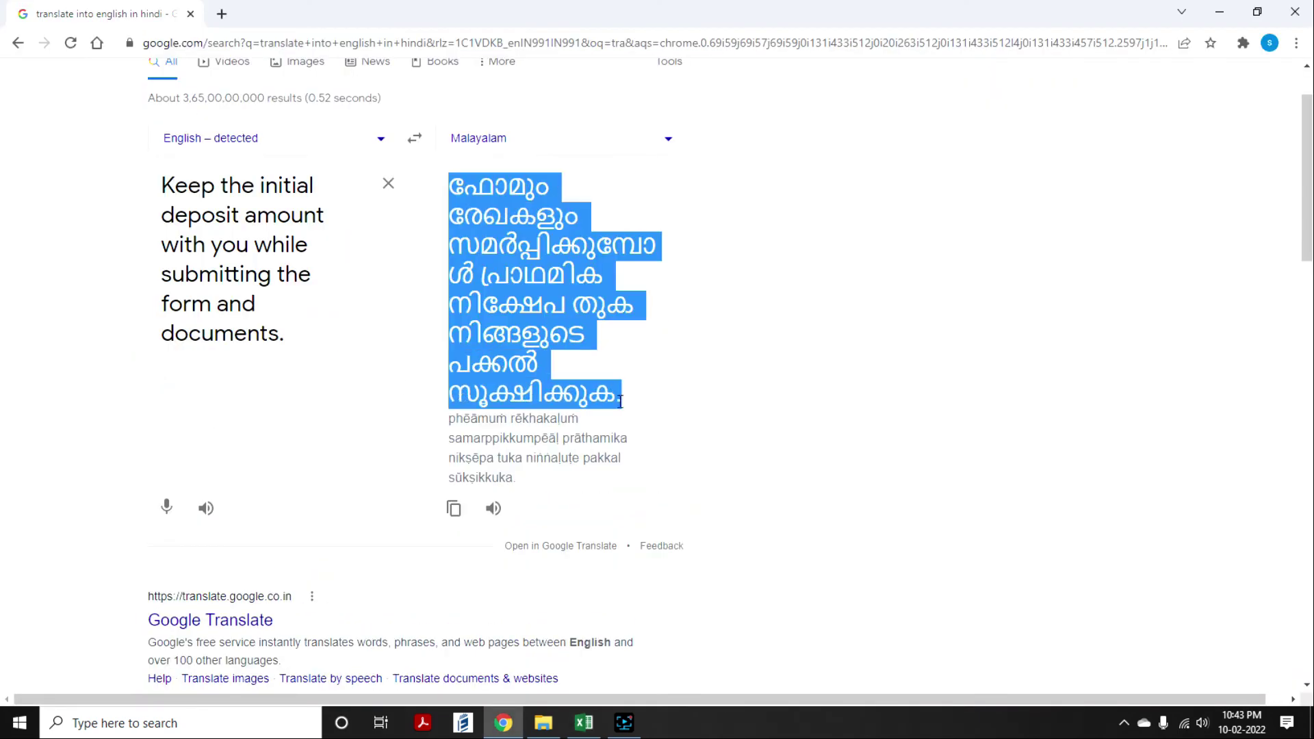
key(ctrl+c)
key(alt+Tab)
key(ctrl+v)
- Translate the blue starter kit box's text into Malayalam and paste the translation into the widened box in bold black
scroll(574, 604, down, 5)
click(480, 465)
key(ctrl+a)
key(ctrl+c)
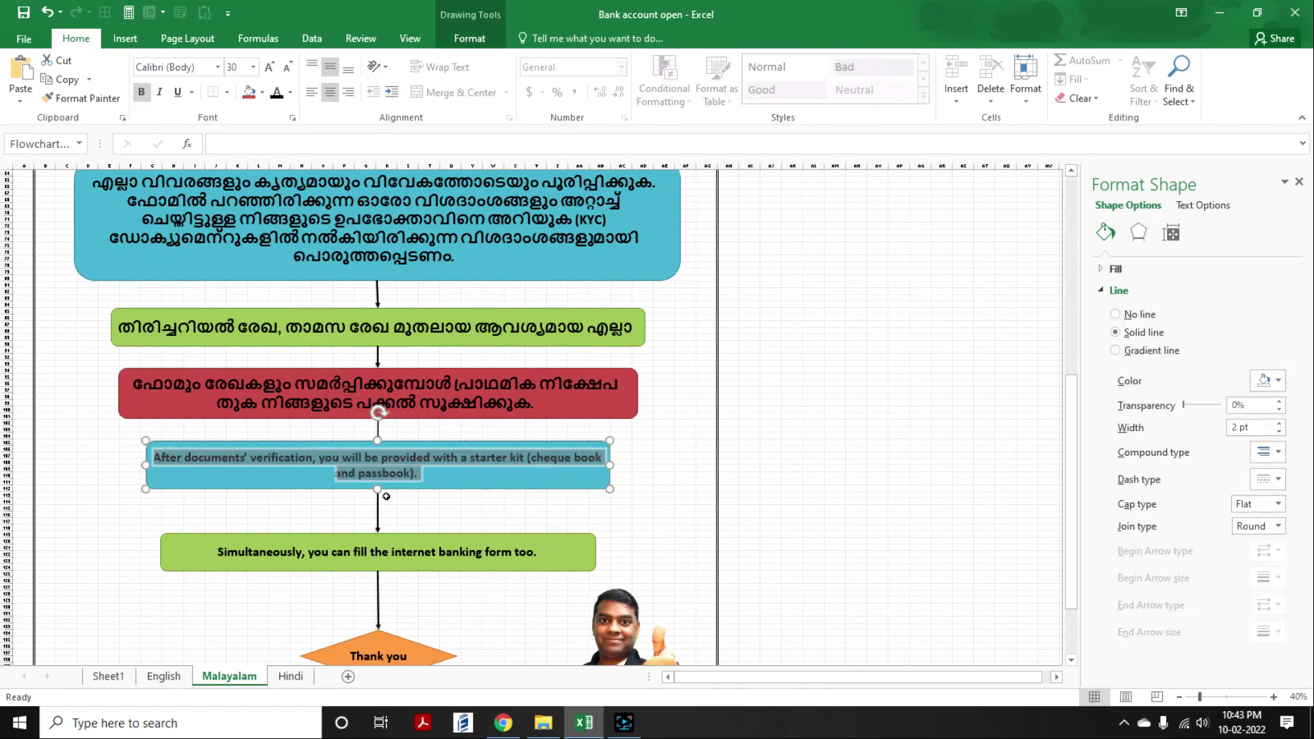
key(alt+Tab)
key(ctrl+a)
key(ctrl+v)
drag(450, 177, 656, 466)
key(ctrl+c)
key(alt+Tab)
key(ctrl+v)
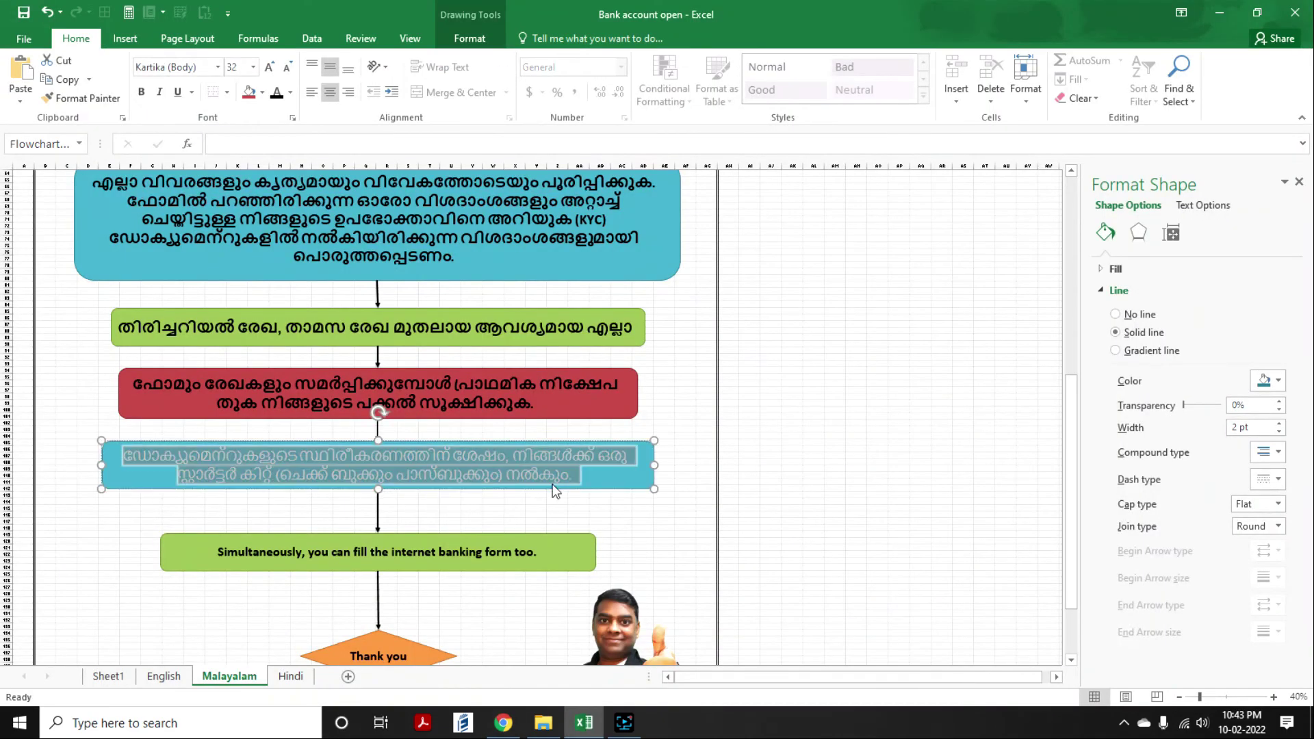
- Translate the green internet banking box's text into Malayalam and paste the translation into the widened box in bold black
click(479, 552)
key(ctrl+a)
key(ctrl+c)
key(alt+Tab)
key(ctrl+a)
key(ctrl+v)
drag(450, 177, 613, 342)
key(ctrl+c)
key(alt+Tab)
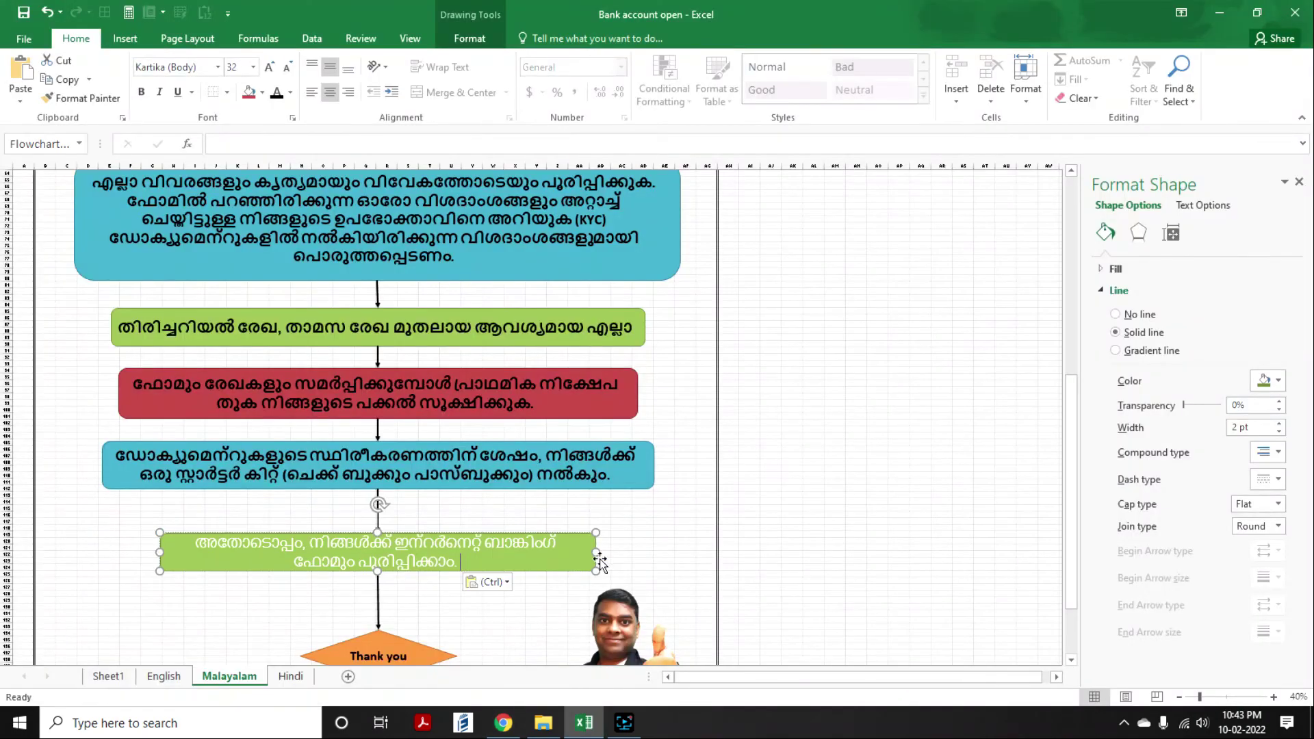
key(ctrl+v)
key(h)
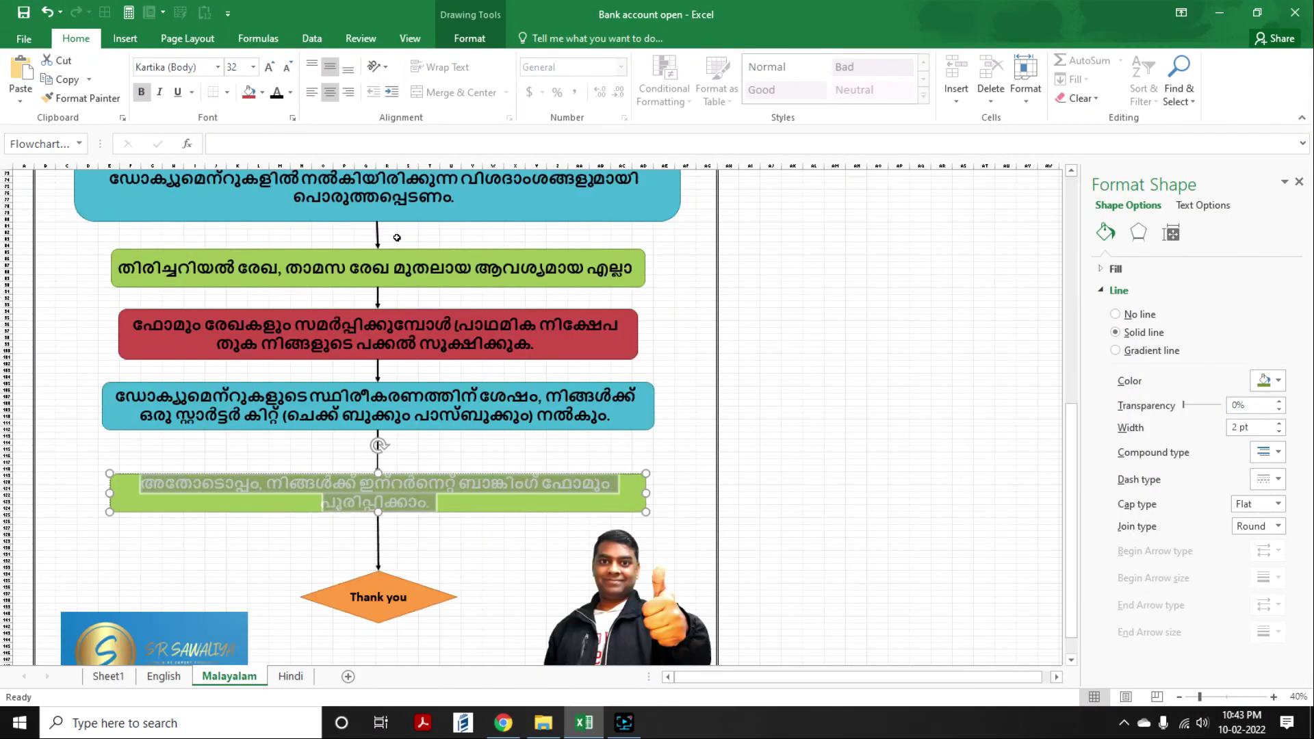
- Translate the "Thank you" diamond's text into Malayalam and replace it with the translation in bold black
click(426, 625)
key(ctrl+a)
key(alt+Tab)
key(alt+Tab)
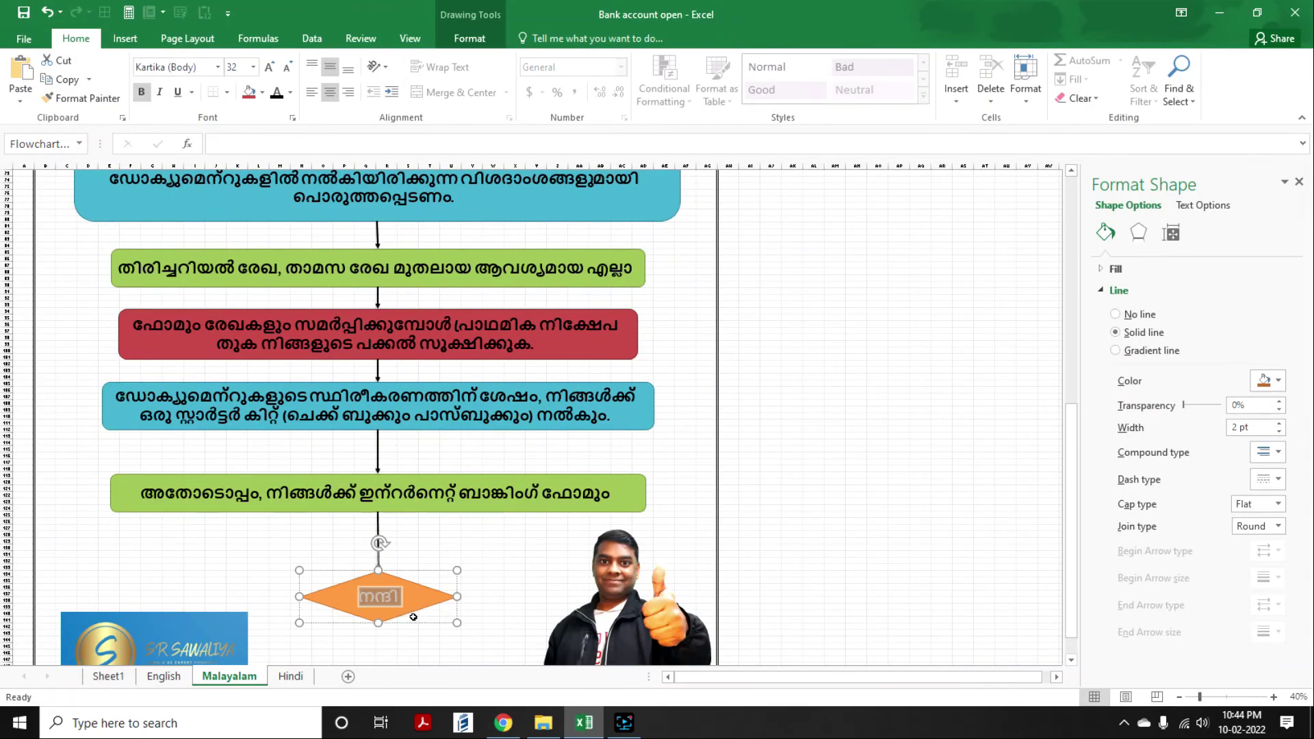
key(Escape)
- Preview the Malayalam sheet's printout and widen the orange title diamond so its text fits on fewer lines
scroll(340, 393, down, 3)
key(ctrl+p)
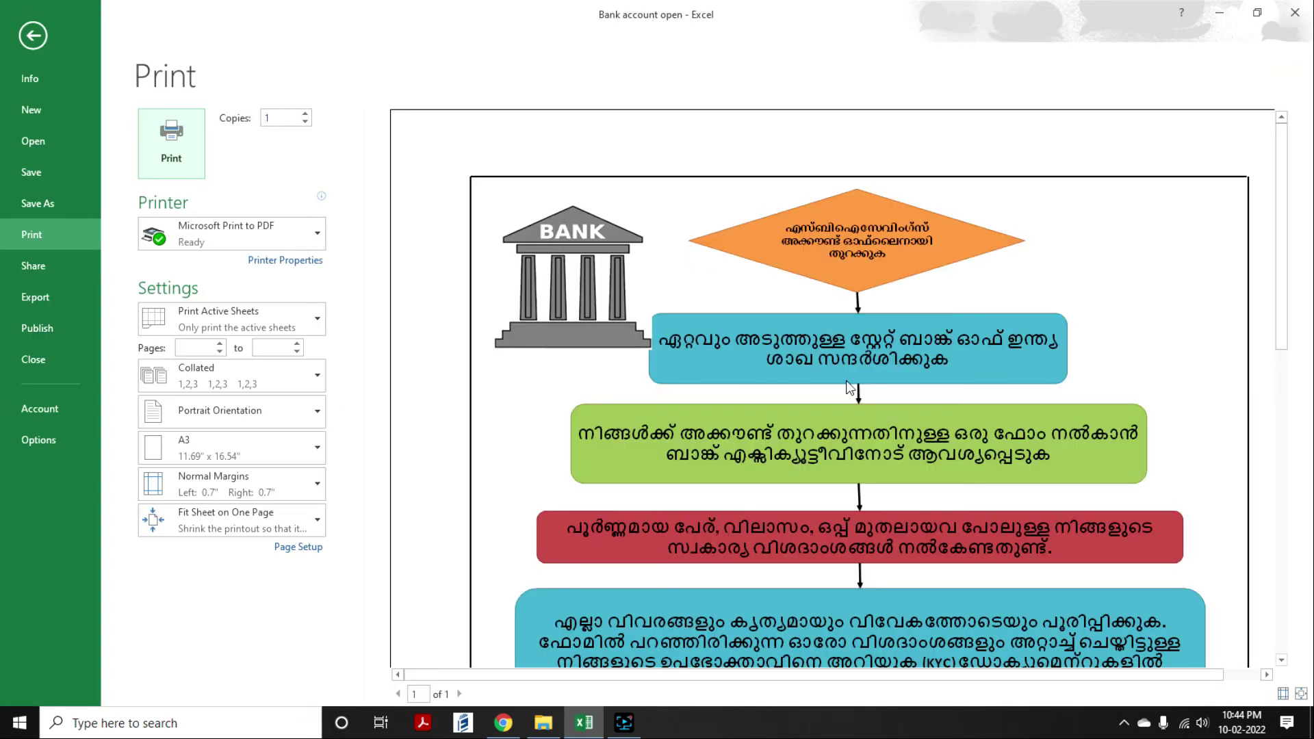
key(Escape)
click(235, 240)
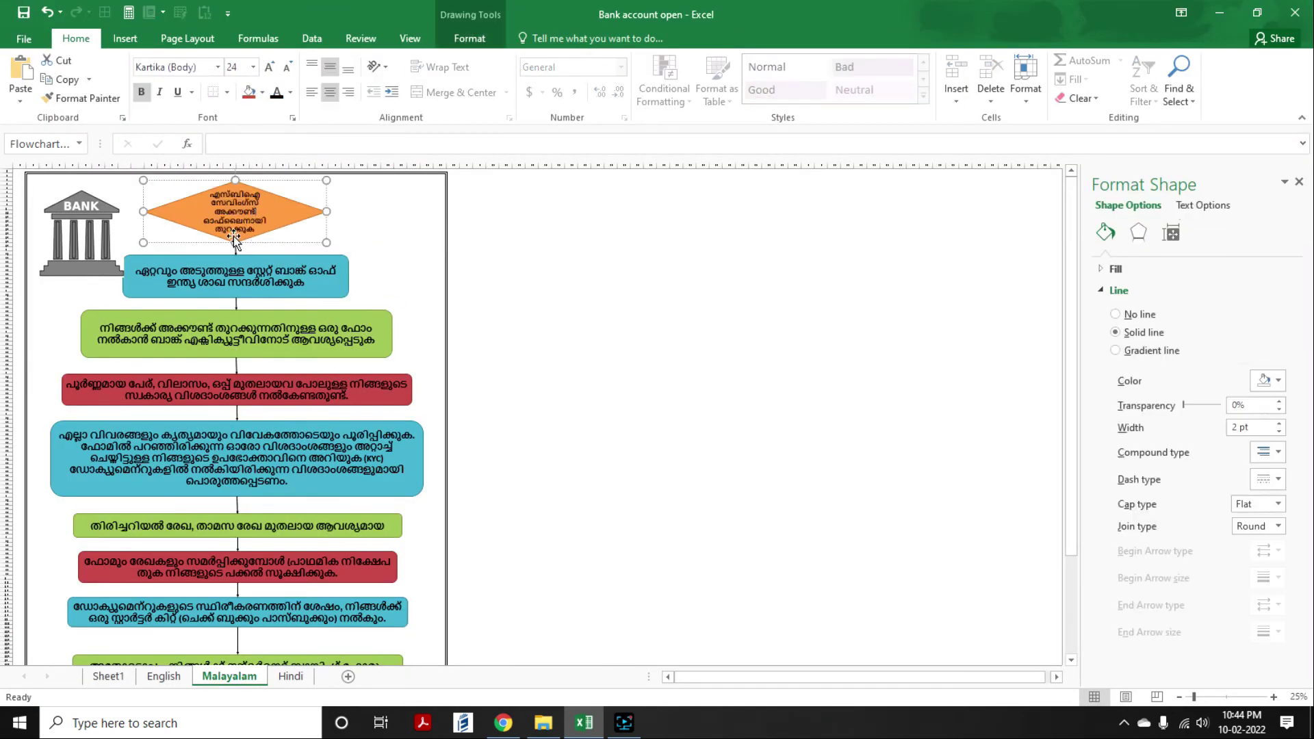
click(400, 270)
key(ctrl+p)
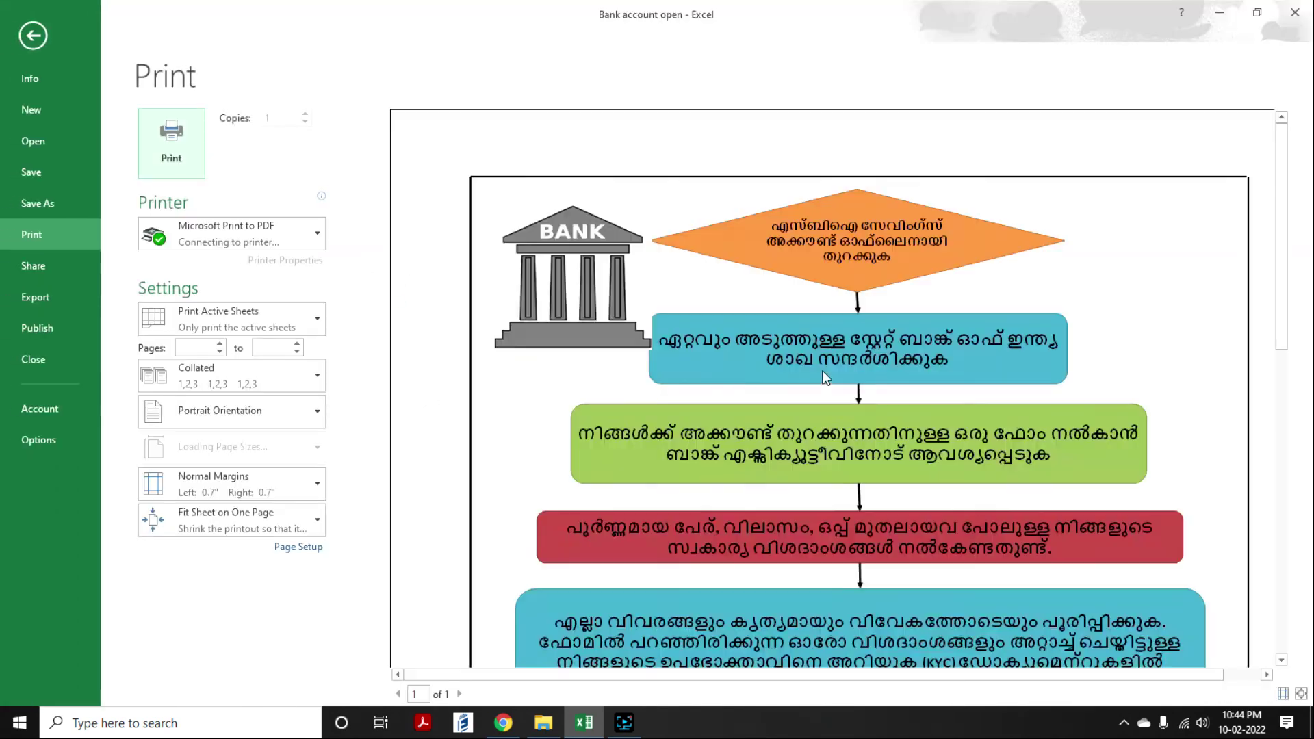
- Move the bank picture closer to the page border's corner and shrink it slightly to clear the blue box
key(Escape)
drag(89, 236, 82, 228)
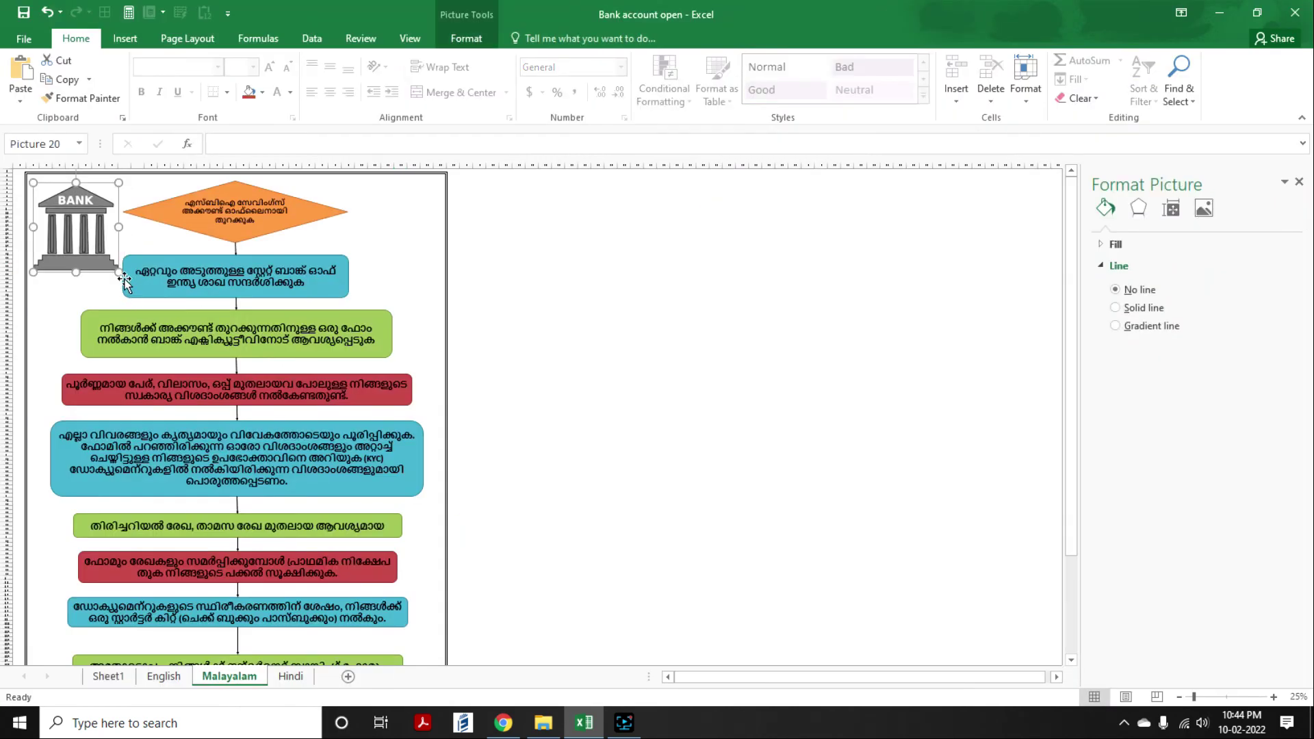
click(407, 265)
scroll(453, 408, down, 10)
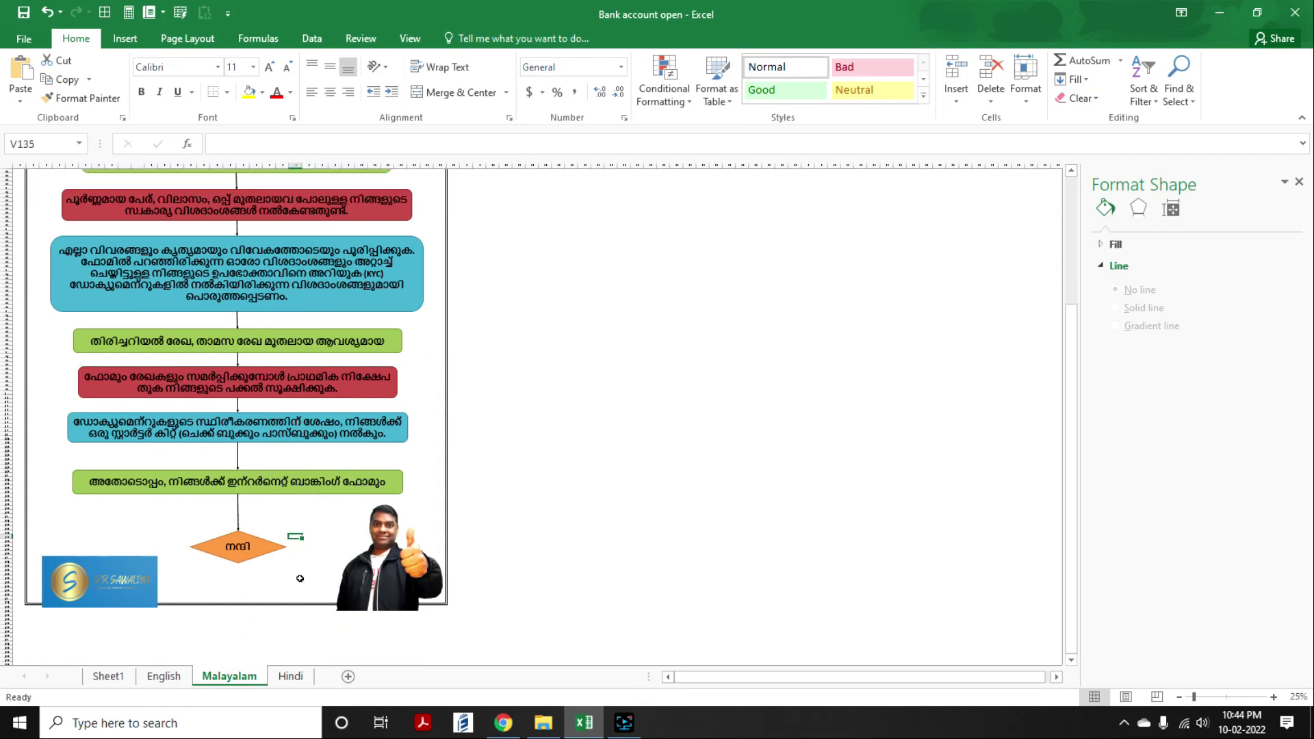
scroll(300, 578, up, 10)
- Select all the flowchart's shapes and try a smaller font size for their text, returning to the original size
click(236, 205)
key(ctrl+a)
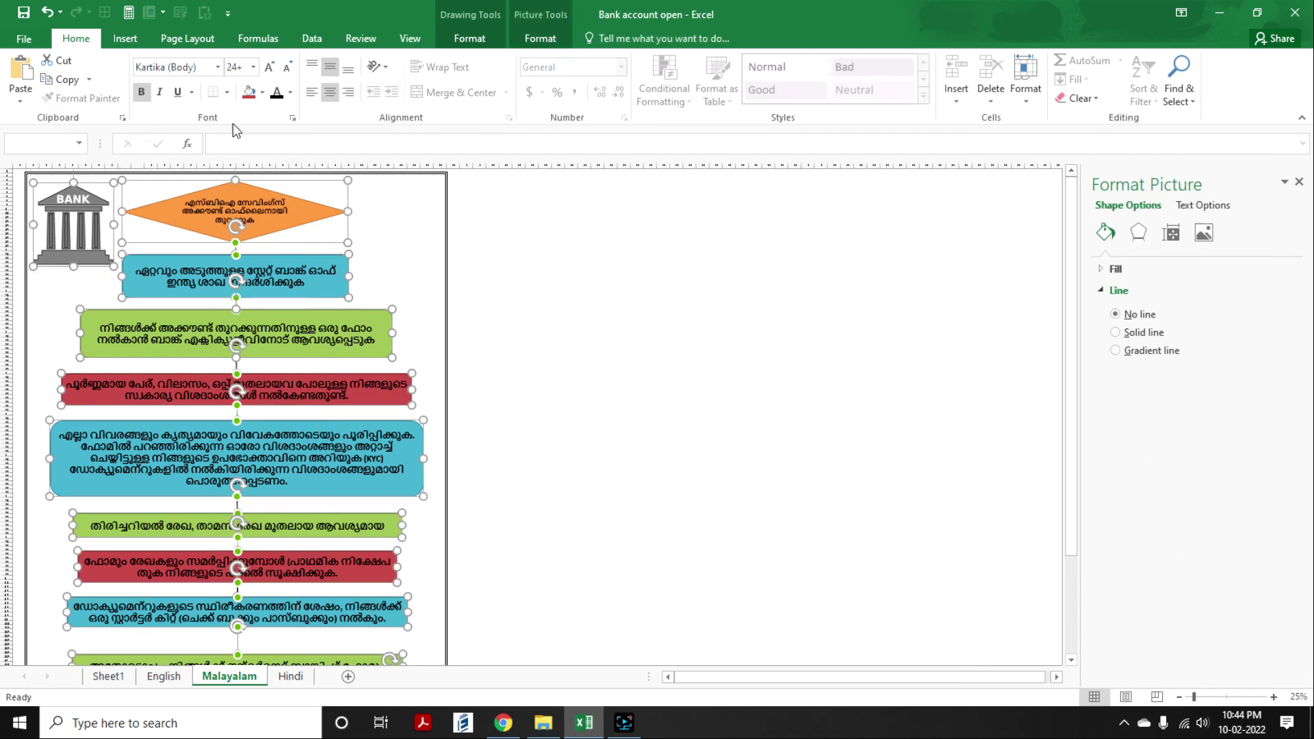
click(289, 69)
click(292, 68)
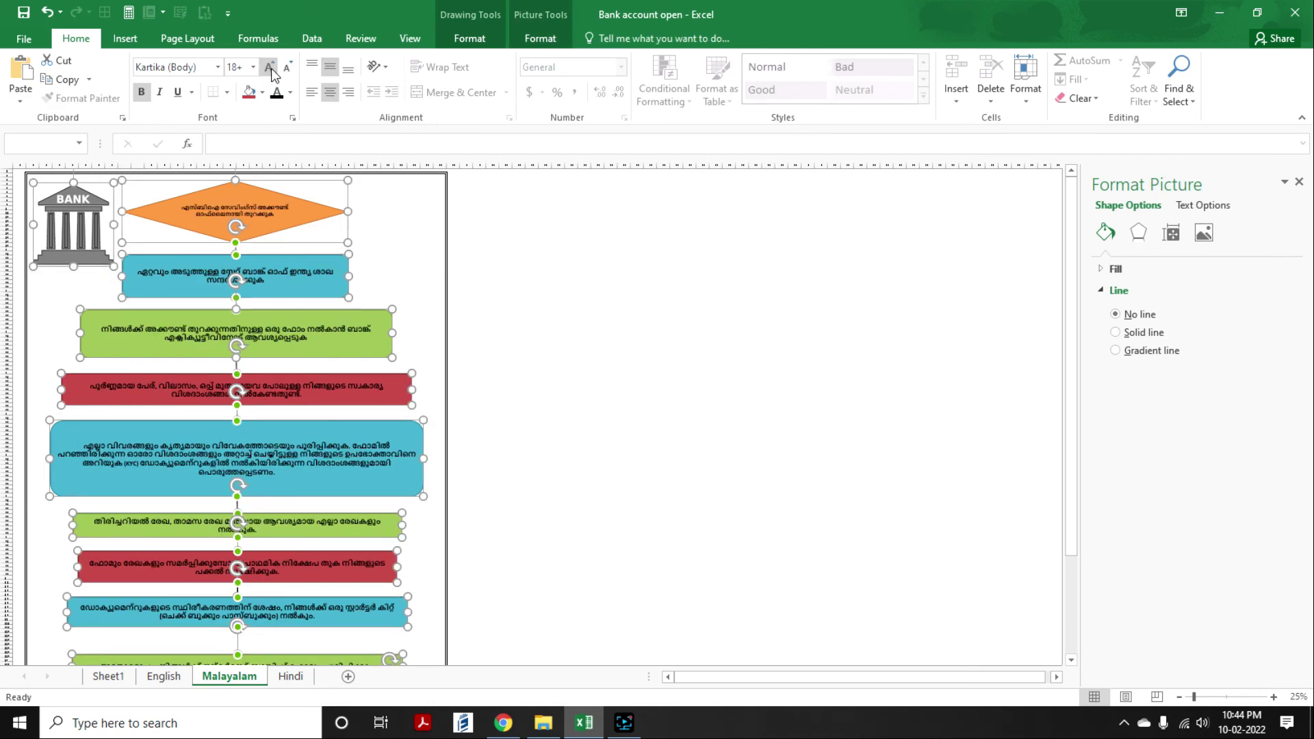
click(269, 69)
click(269, 69)
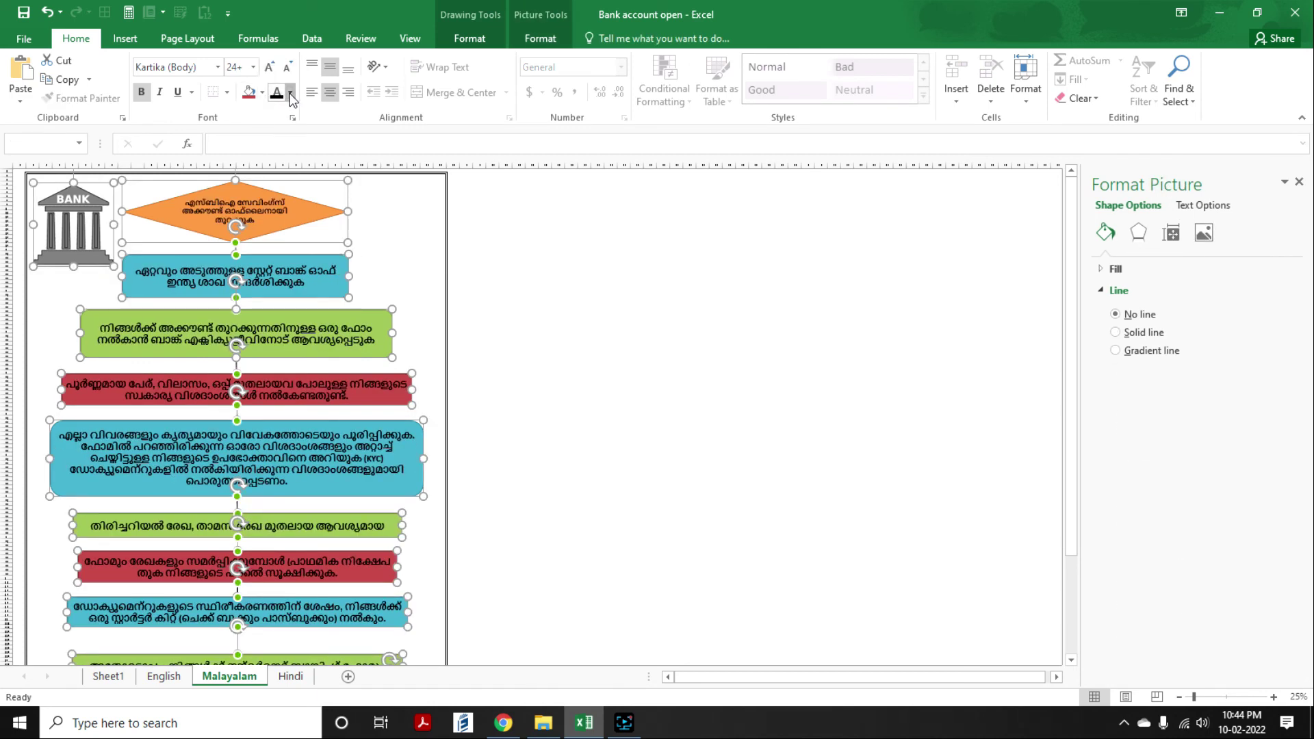
- Try other font colours on all selected shapes' text, browse the available fonts, and undo the last change
click(291, 96)
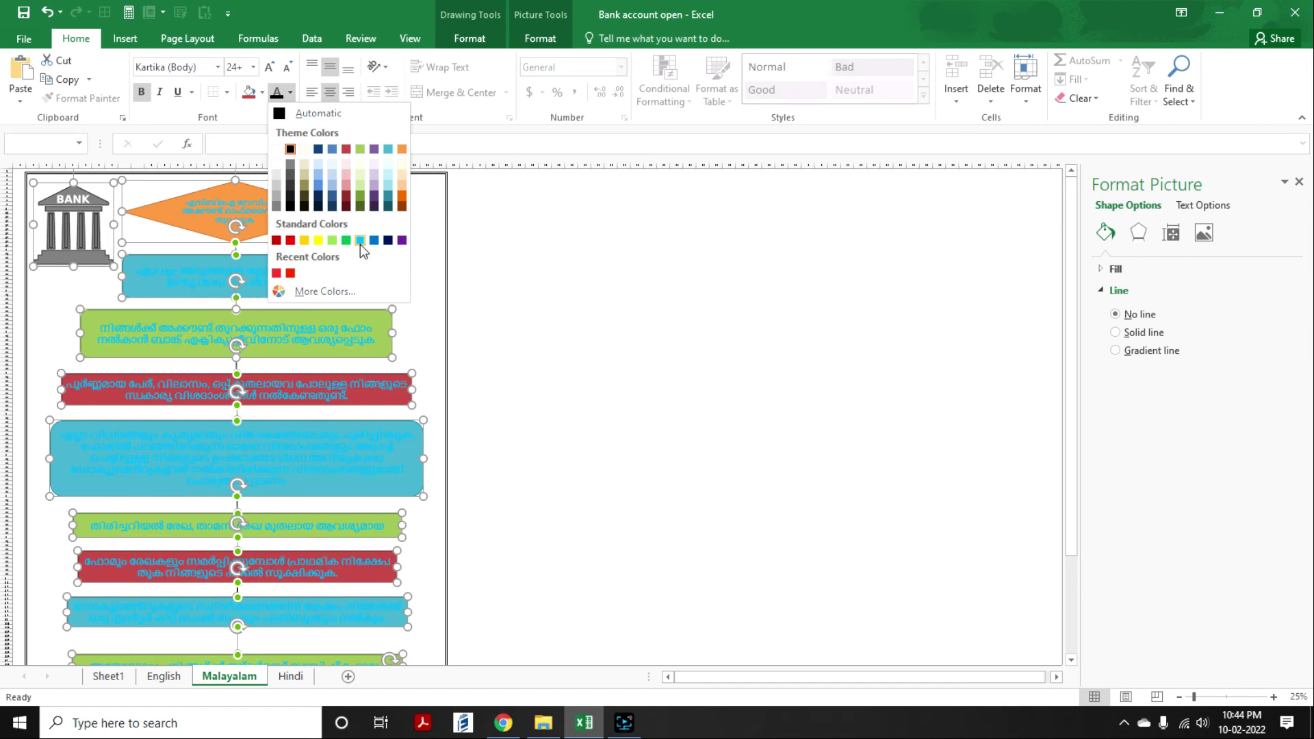
key(Escape)
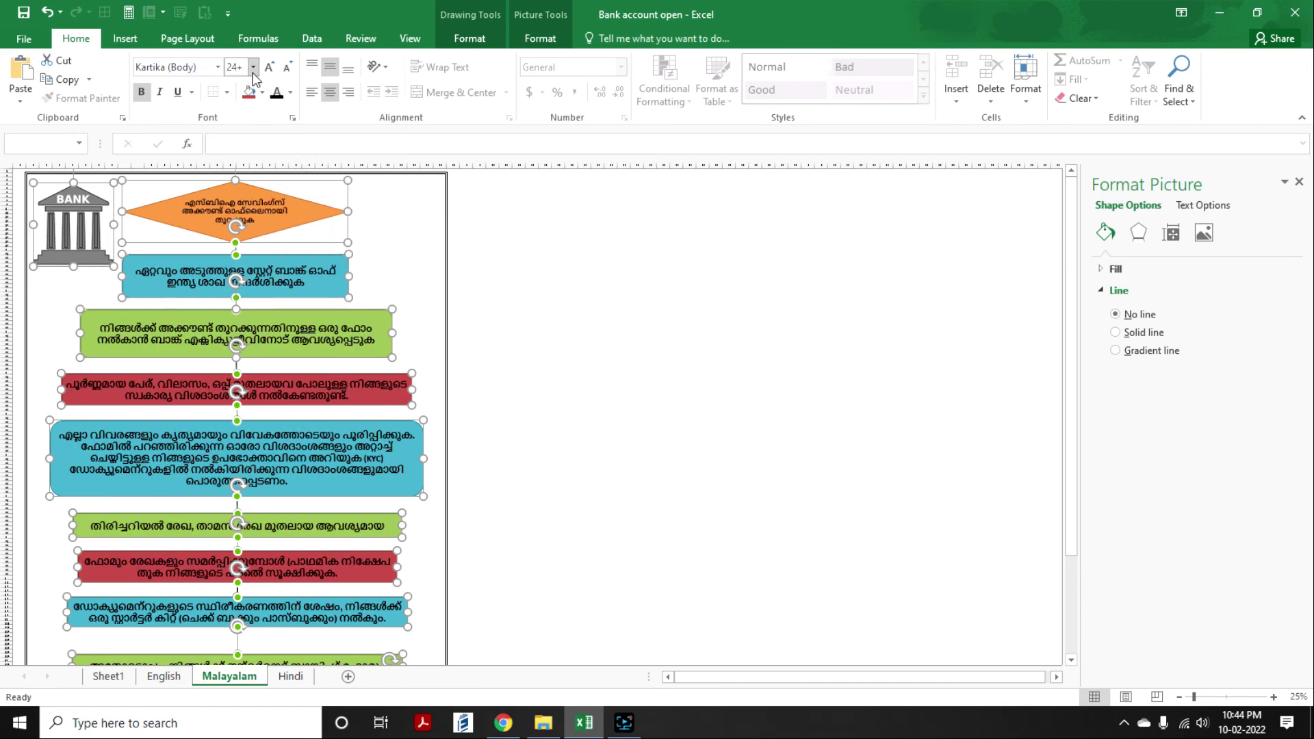
click(217, 68)
scroll(192, 384, down, 10)
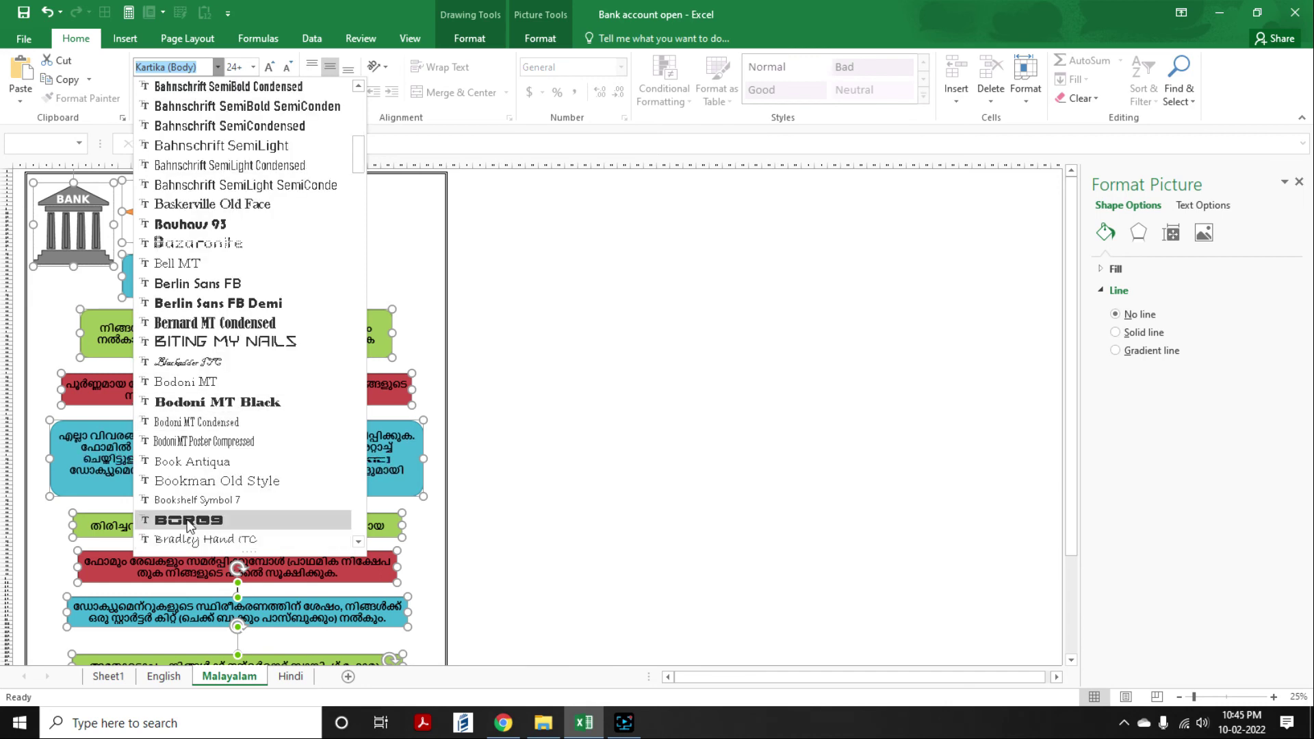
key(Escape)
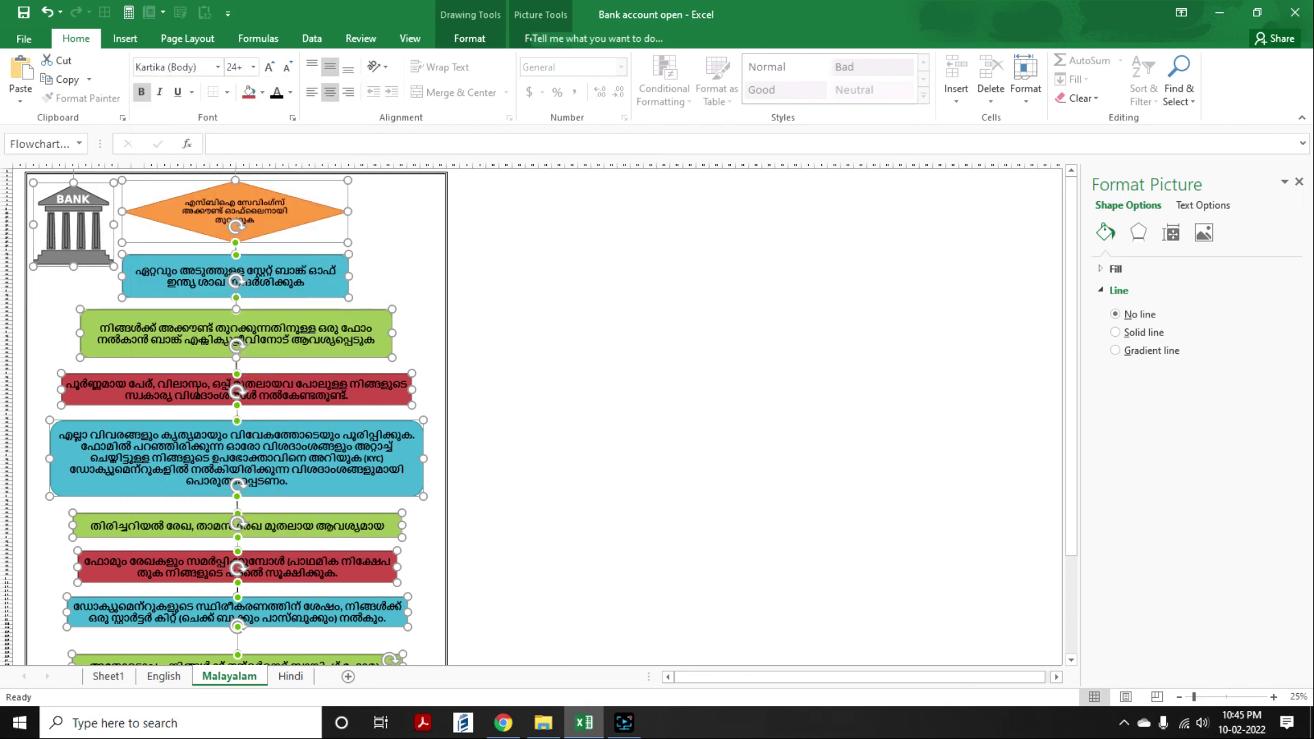
key(ctrl+z)
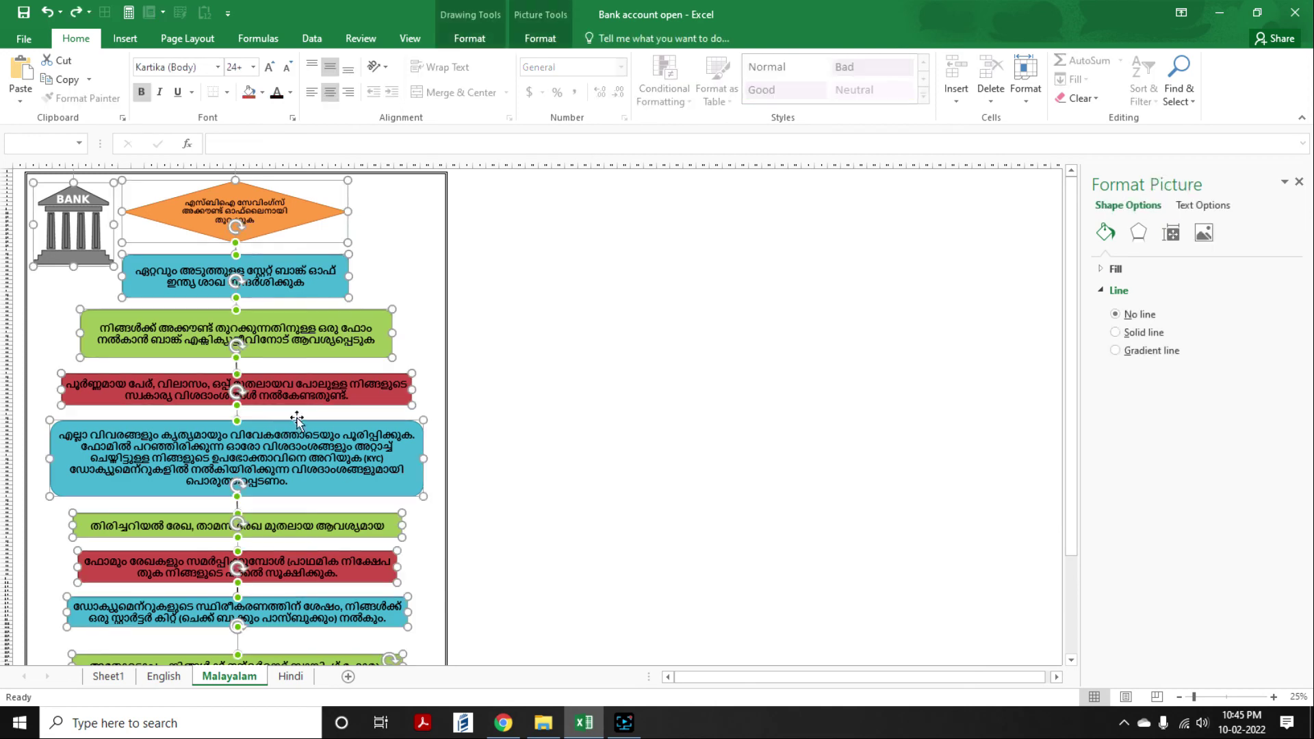
- Move the logo up inside the page border and insert rows above the closing thank-you diamond
click(622, 384)
scroll(622, 314, down, 5)
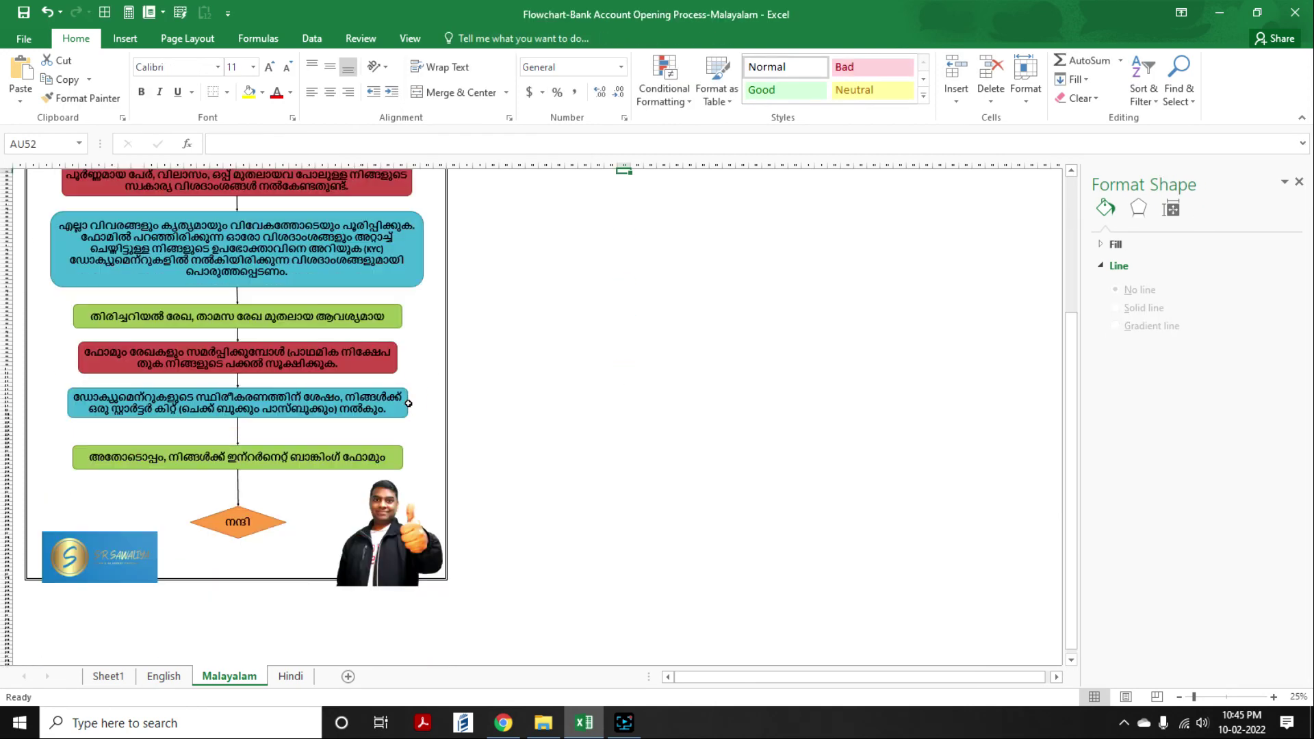
drag(81, 526, 80, 522)
key(Tab)
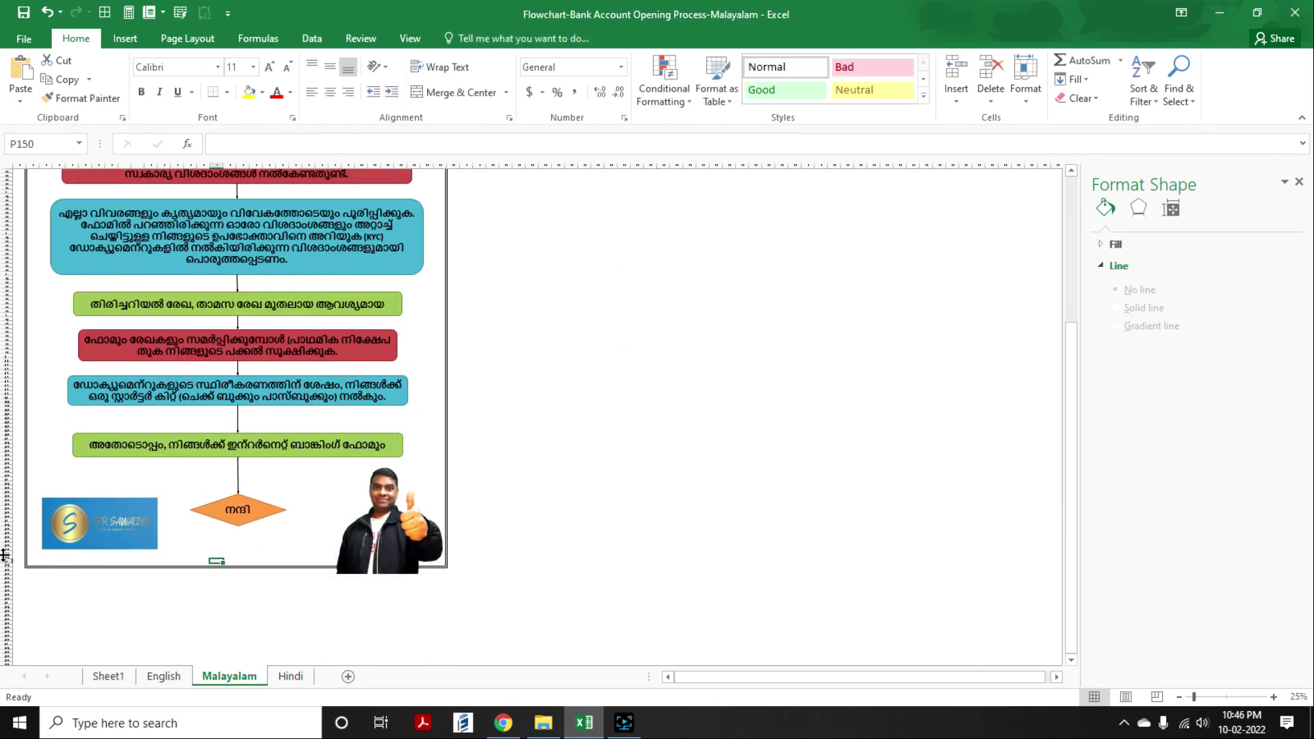
click(3, 479)
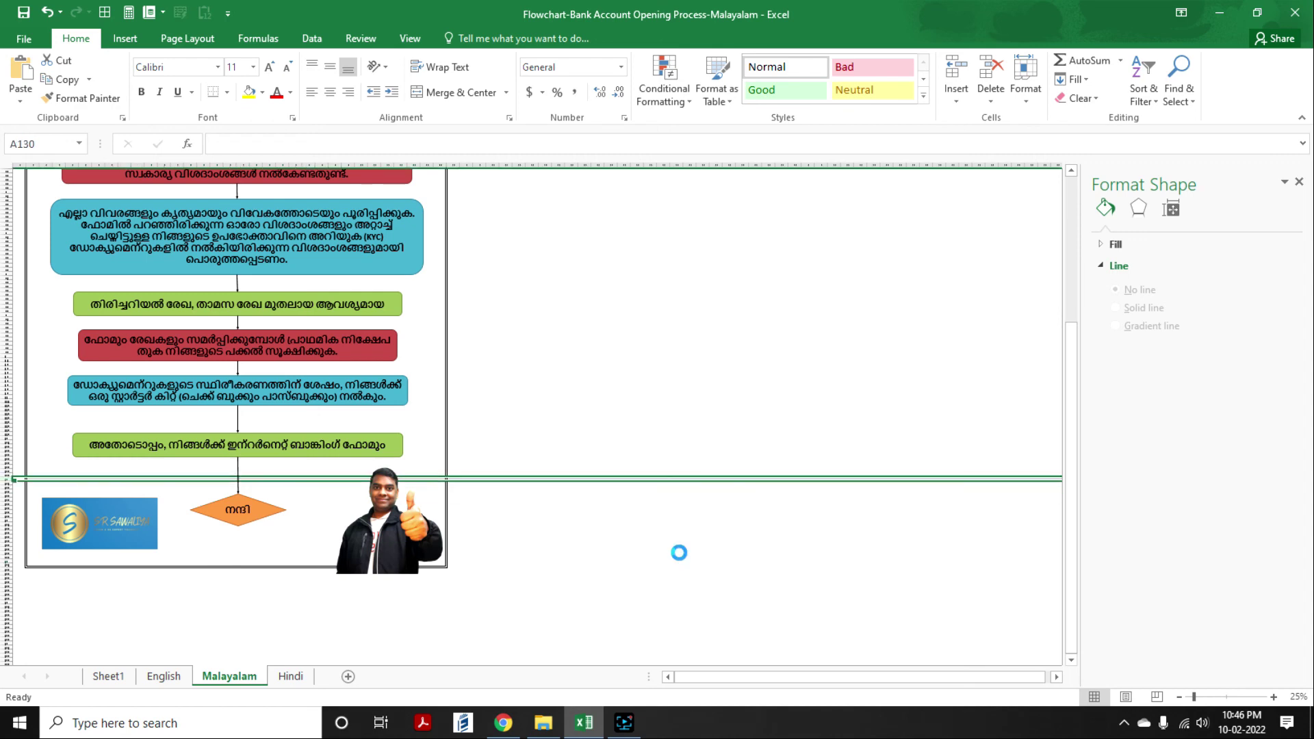
- Check the whole Malayalam flowchart in the print preview and again on the sheet, down to the closing diamond
key(ctrl+p)
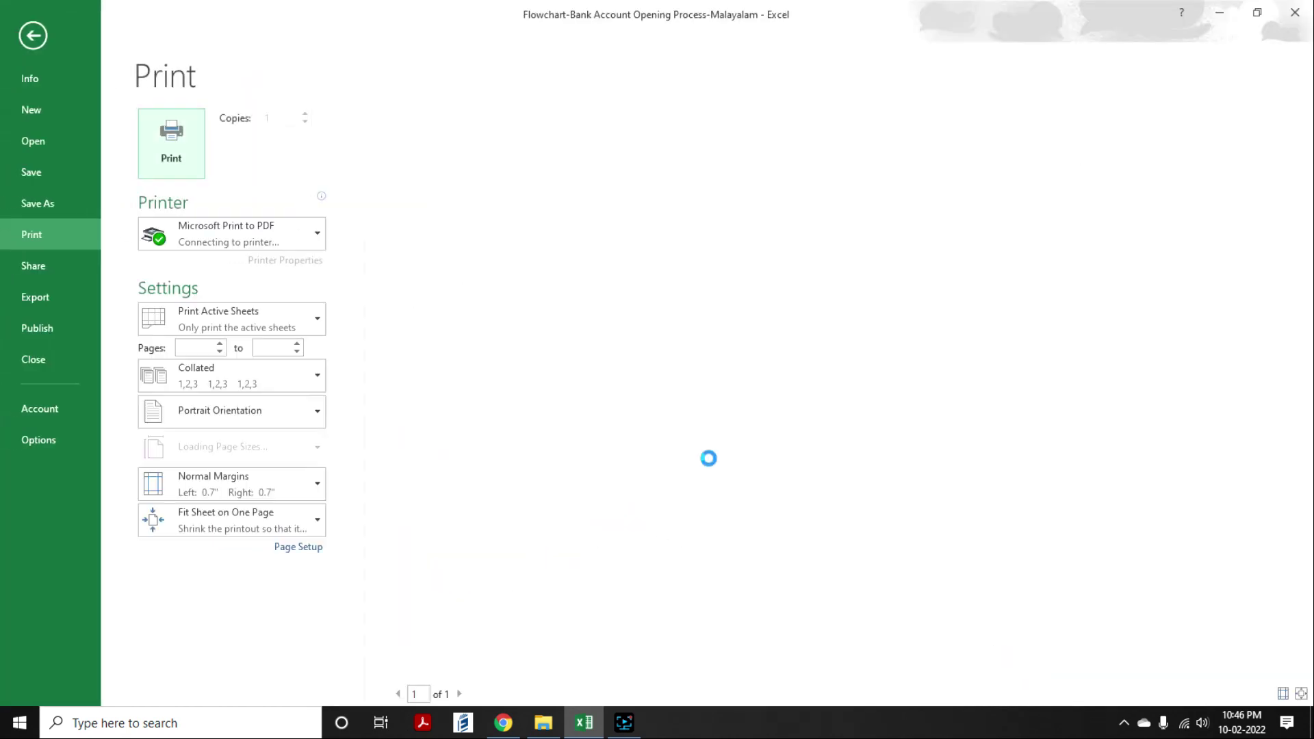
scroll(733, 446, down, 10)
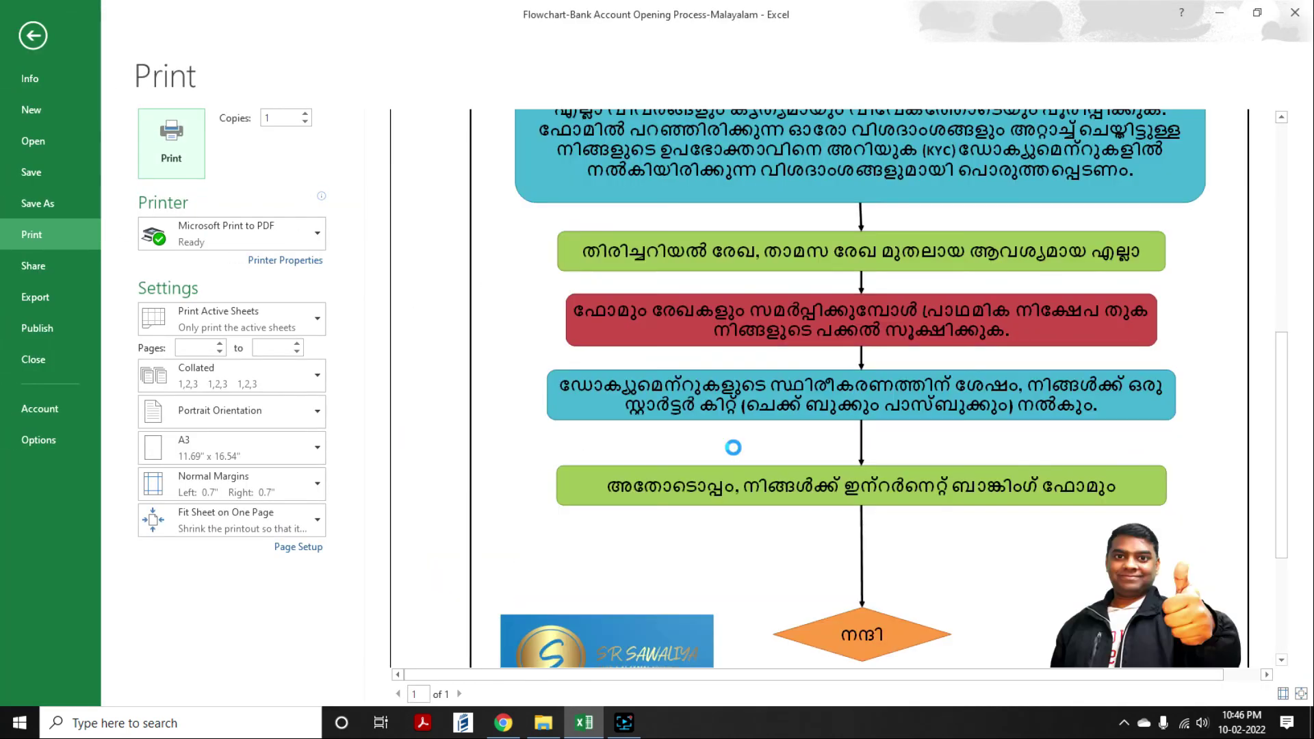
scroll(734, 448, up, 10)
key(Escape)
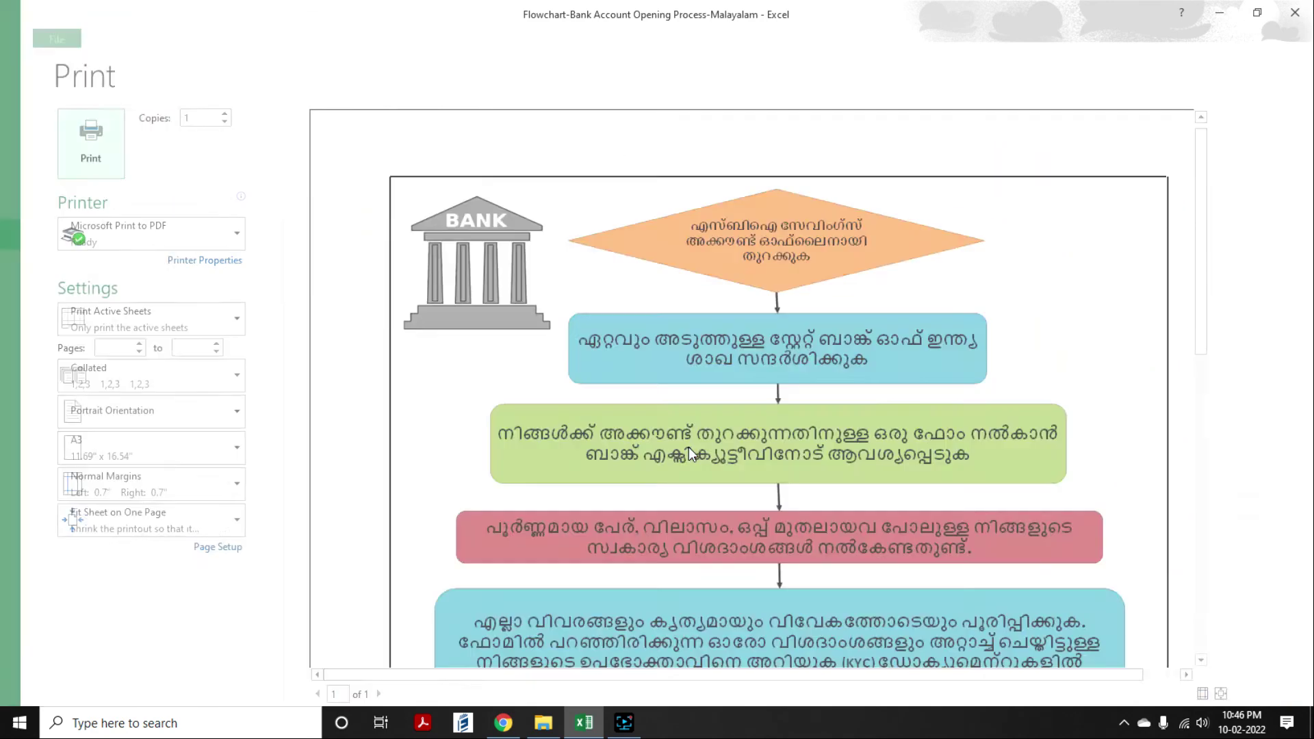
scroll(518, 458, up, 10)
scroll(517, 458, down, 3)
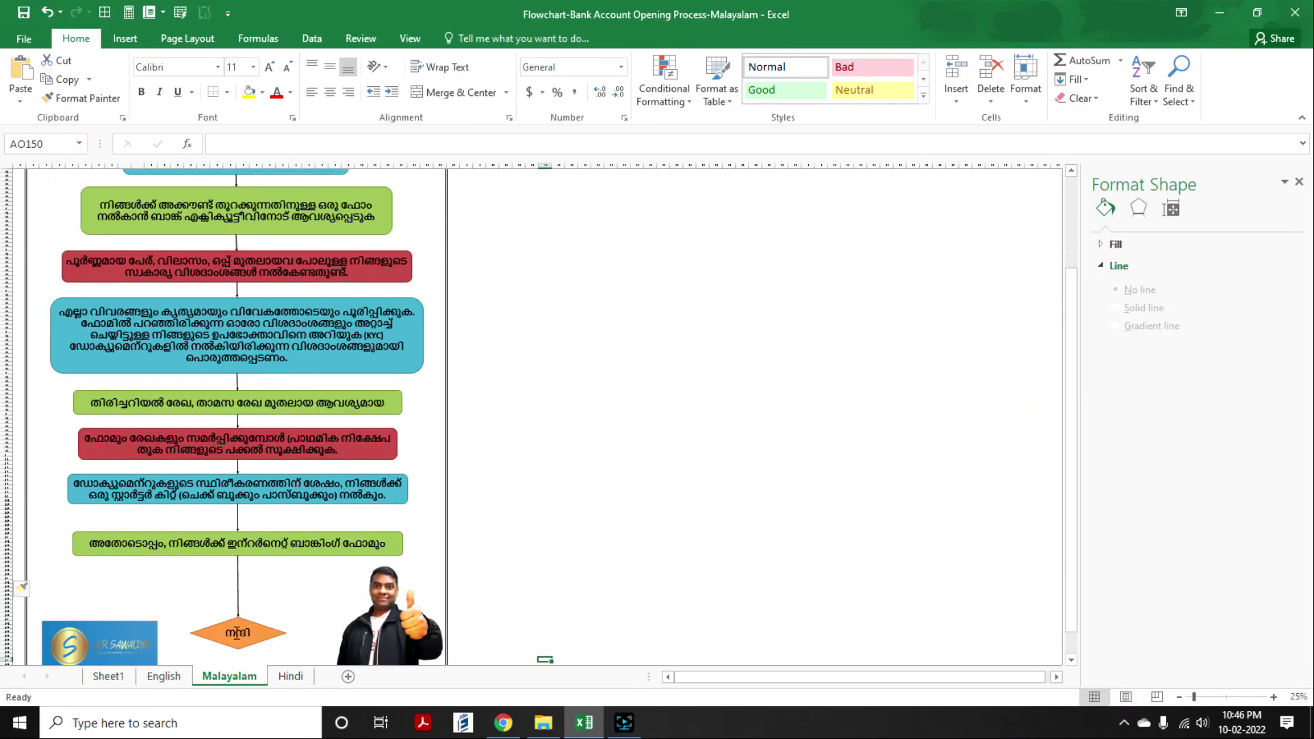
click(261, 630)
click(571, 512)
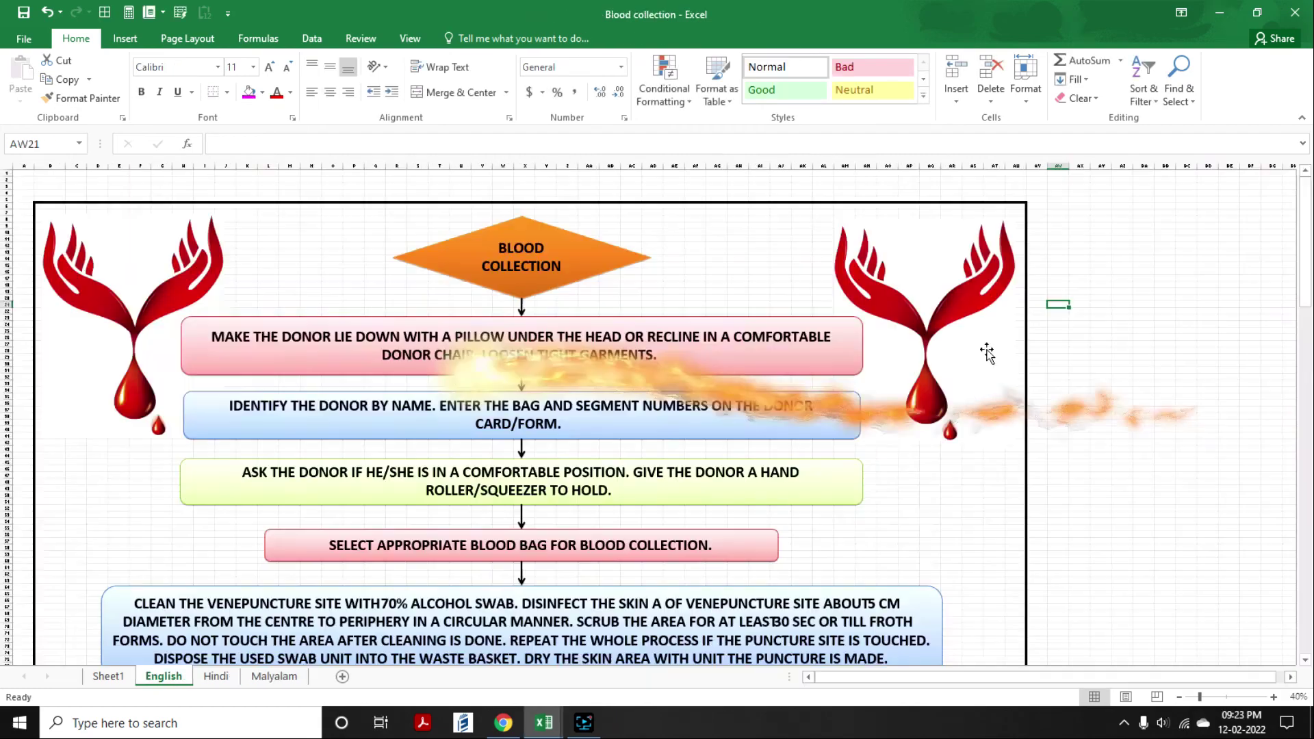
- Look through the blood collection flowchart on the English, Hindi and Malyalam sheets
scroll(328, 424, down, 10)
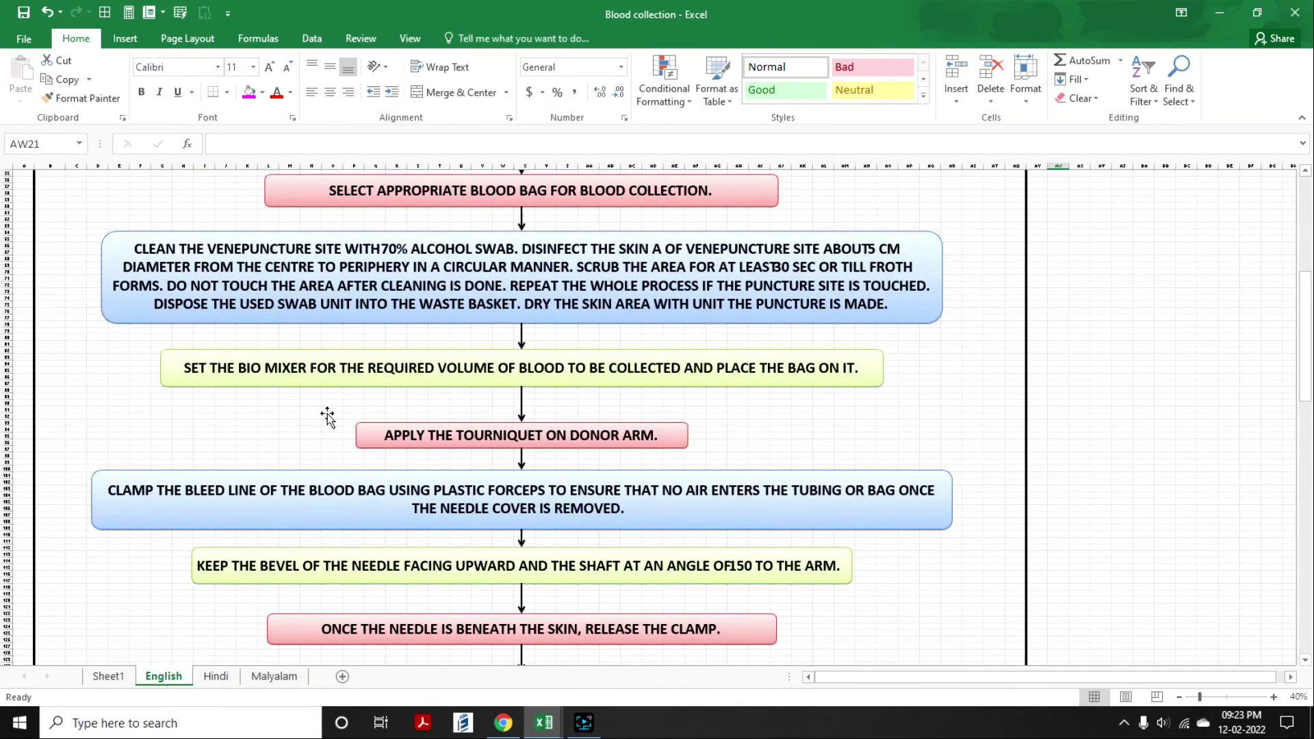
scroll(327, 421, down, 8)
ctrl+scroll(327, 422, down, 2)
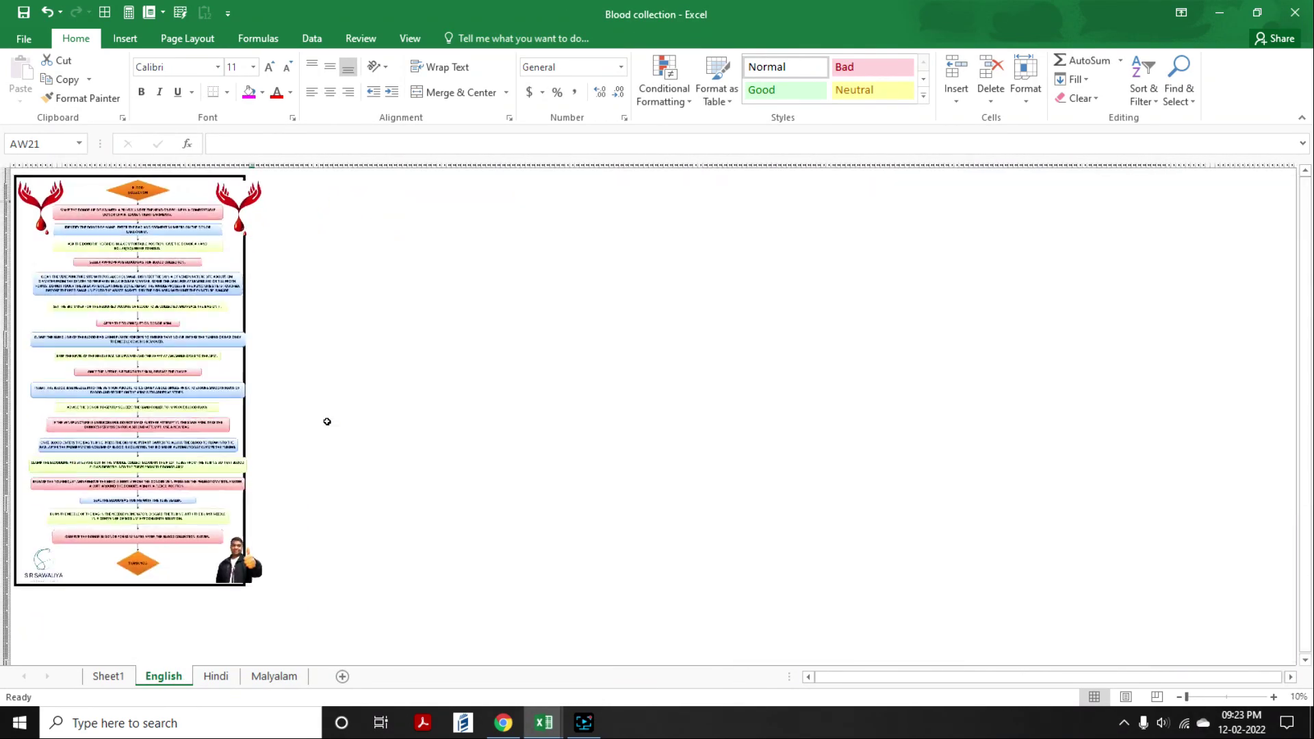
ctrl+scroll(113, 204, up, 1)
ctrl+scroll(113, 204, up, 2)
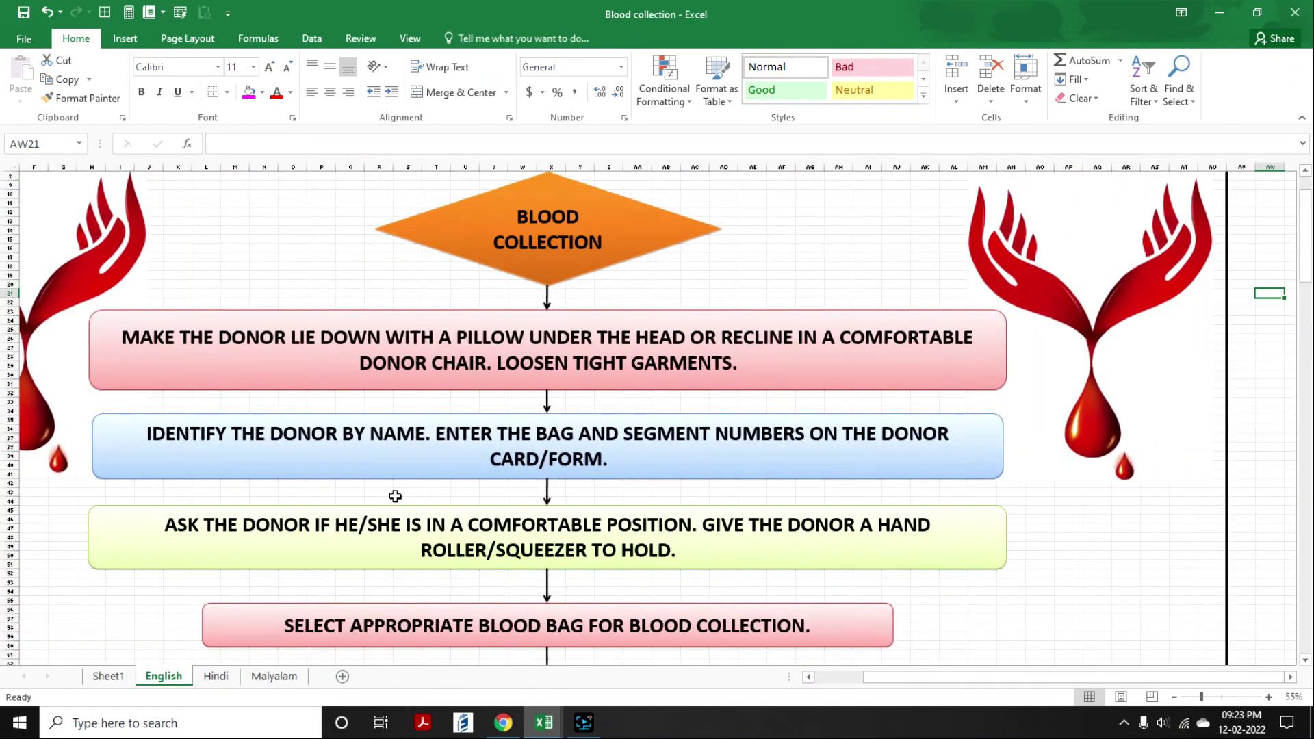
scroll(396, 496, down, 12)
ctrl+scroll(294, 482, down, 2)
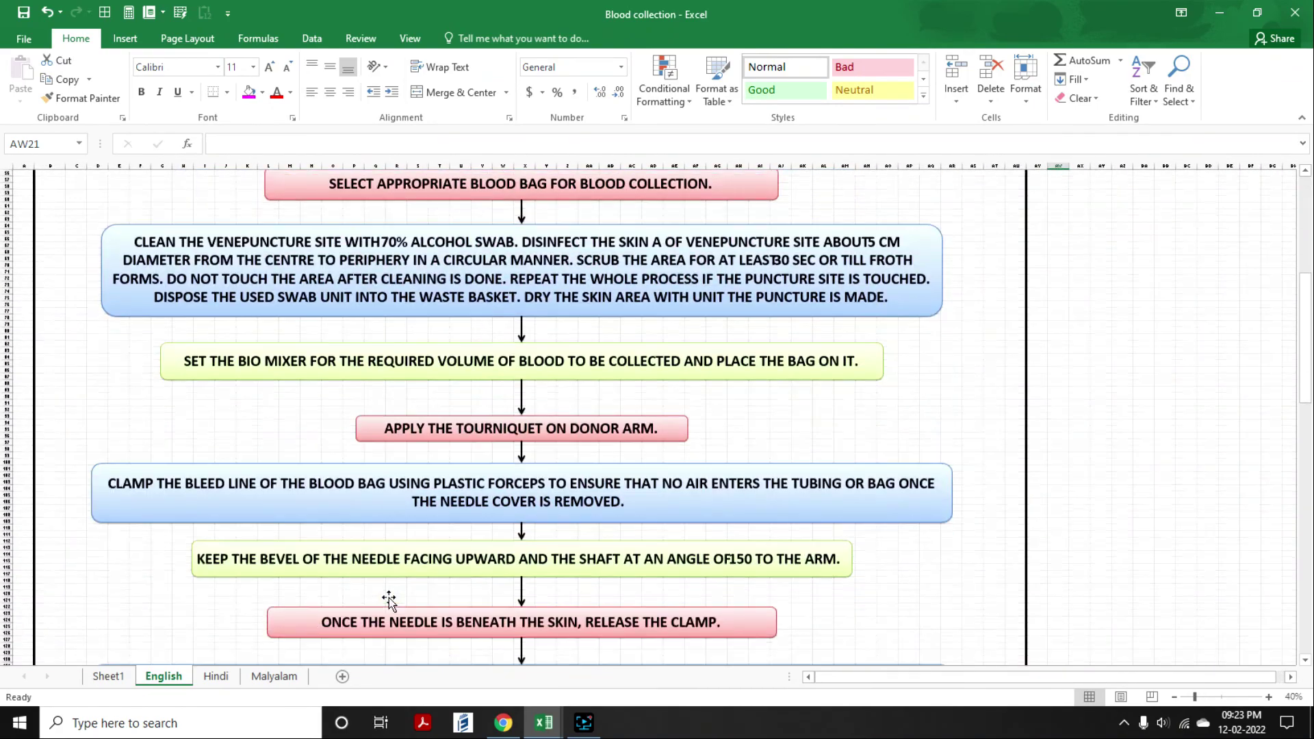
key(ctrl+Page_Down)
scroll(590, 421, down, 10)
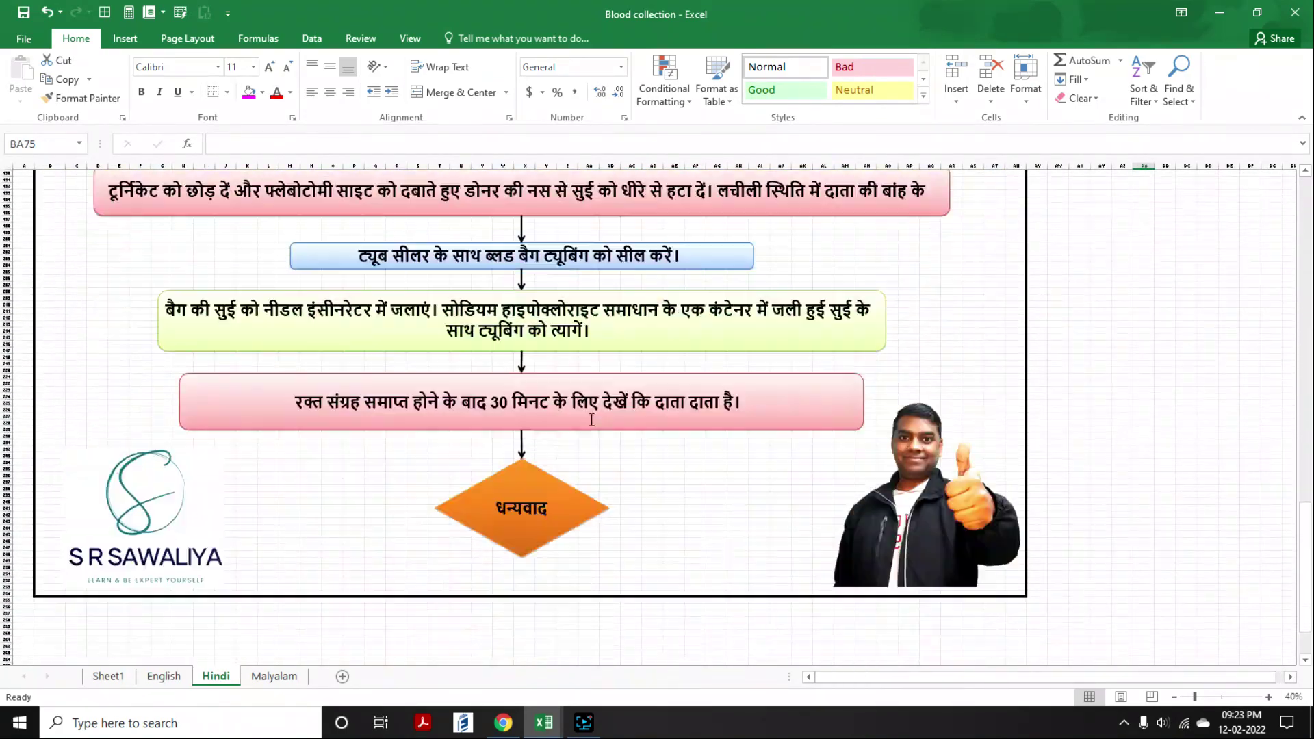
key(ctrl+Page_Down)
scroll(717, 592, down, 15)
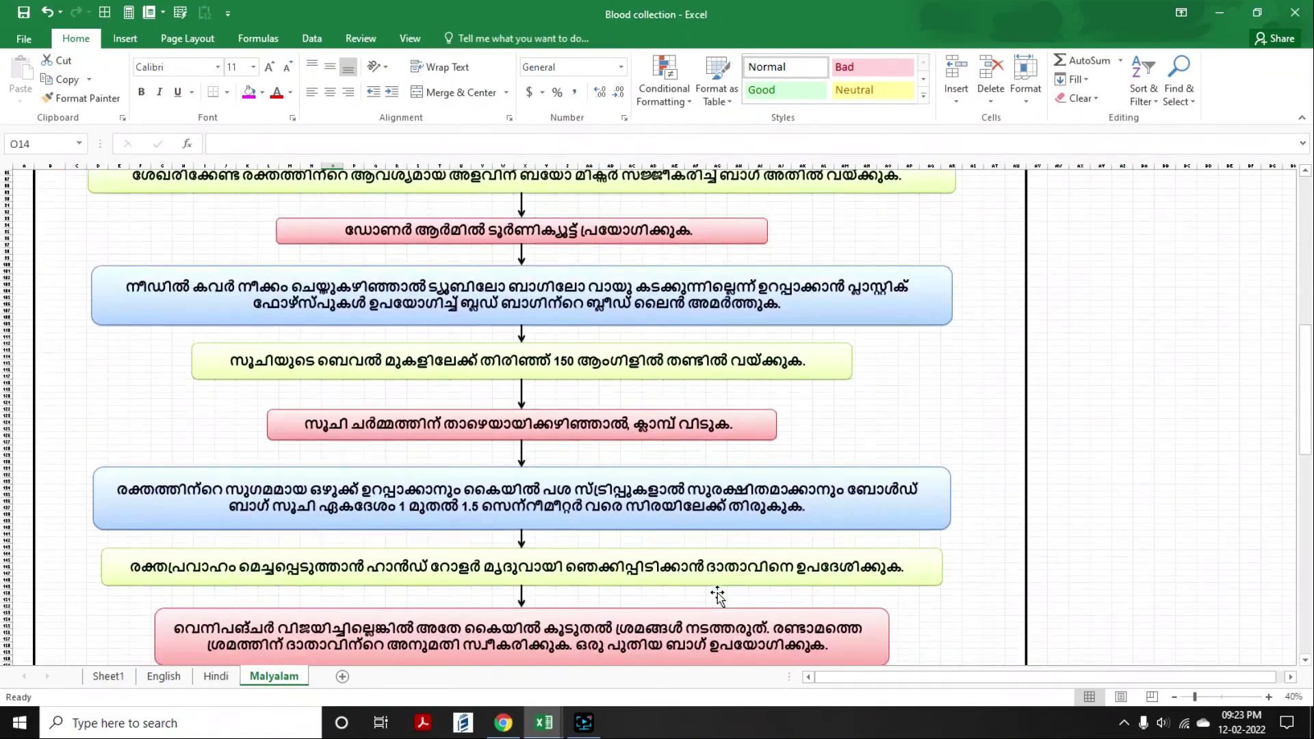